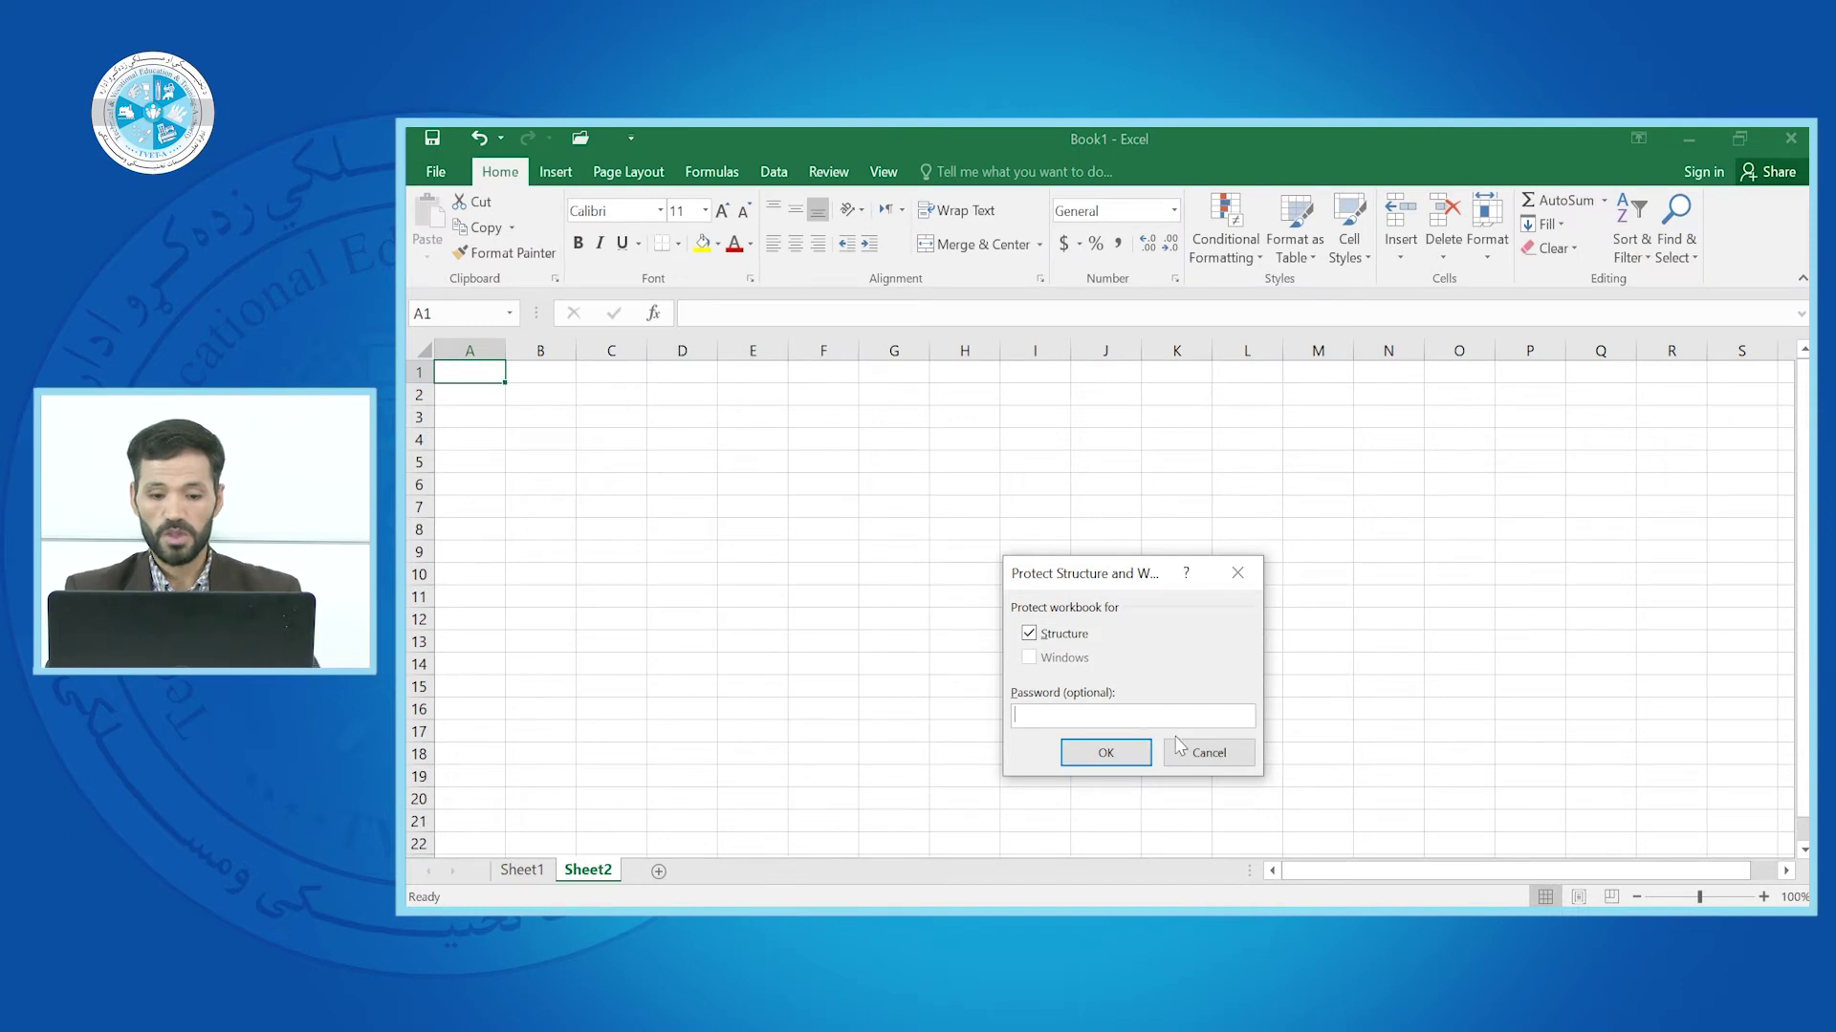
Protect Book1's structure with a password, entering it and confirming it
type("12")
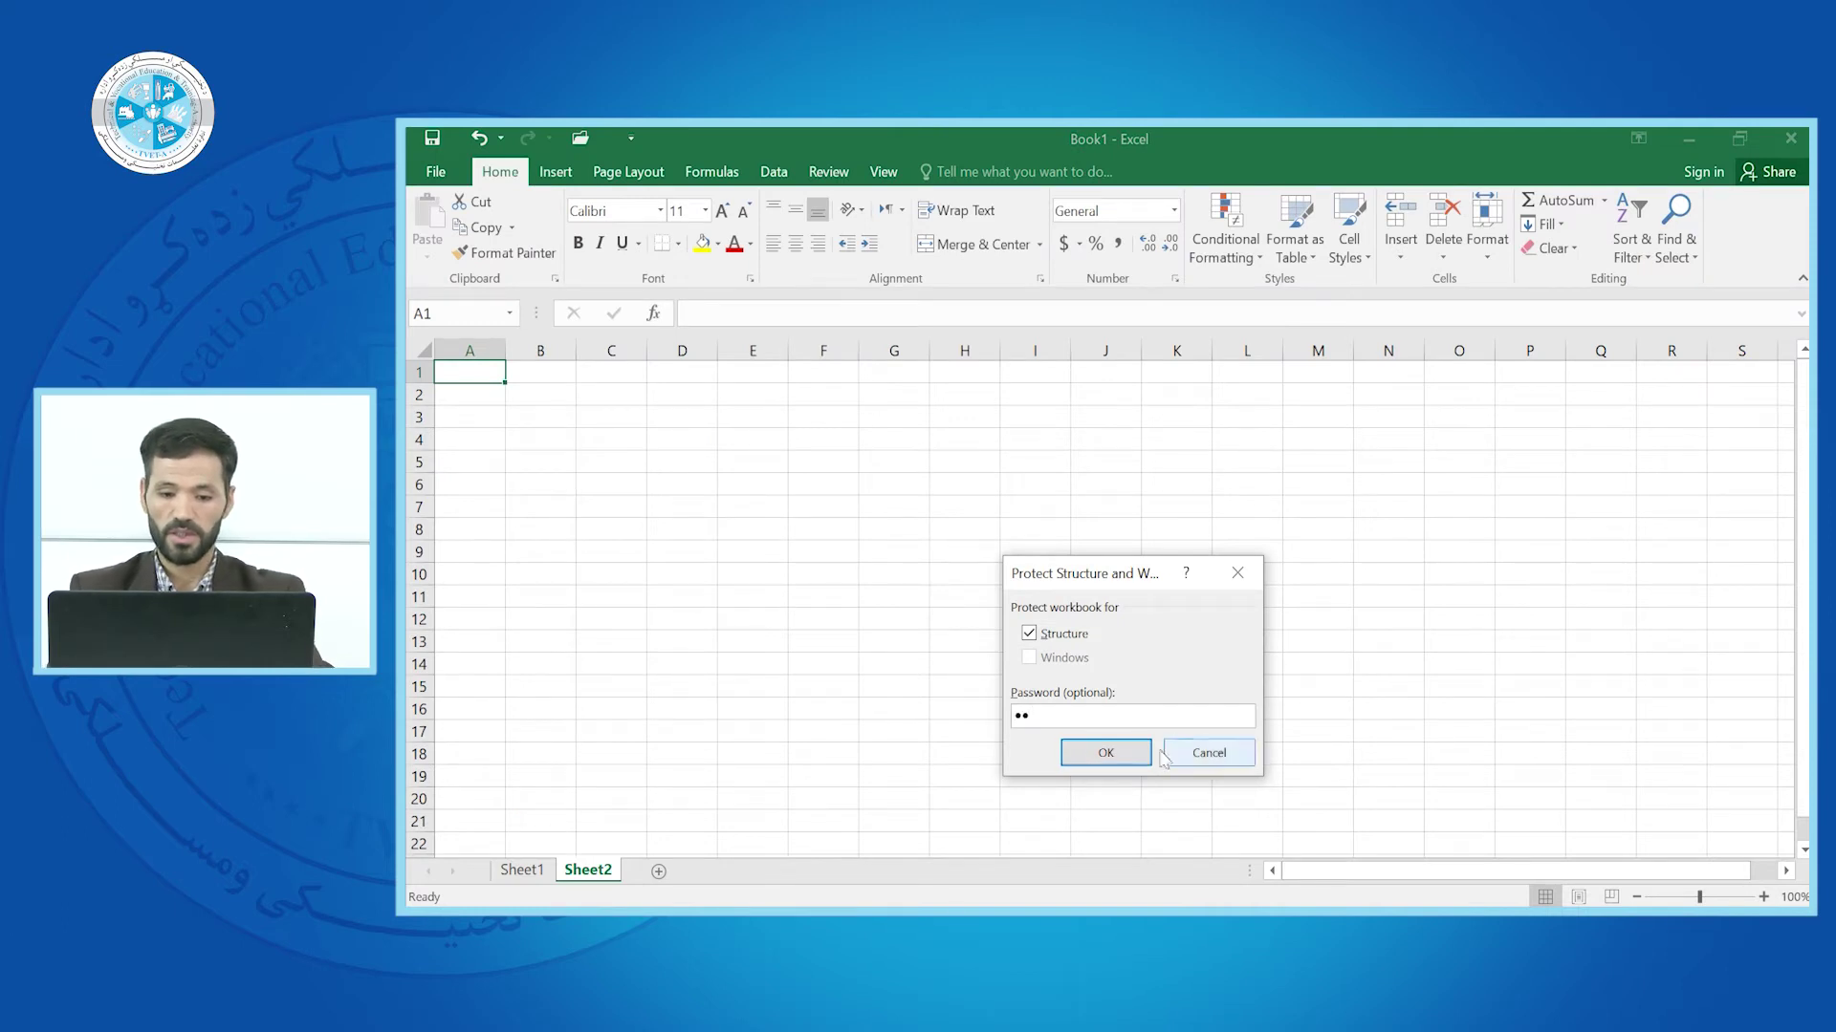
left_click(1109, 756)
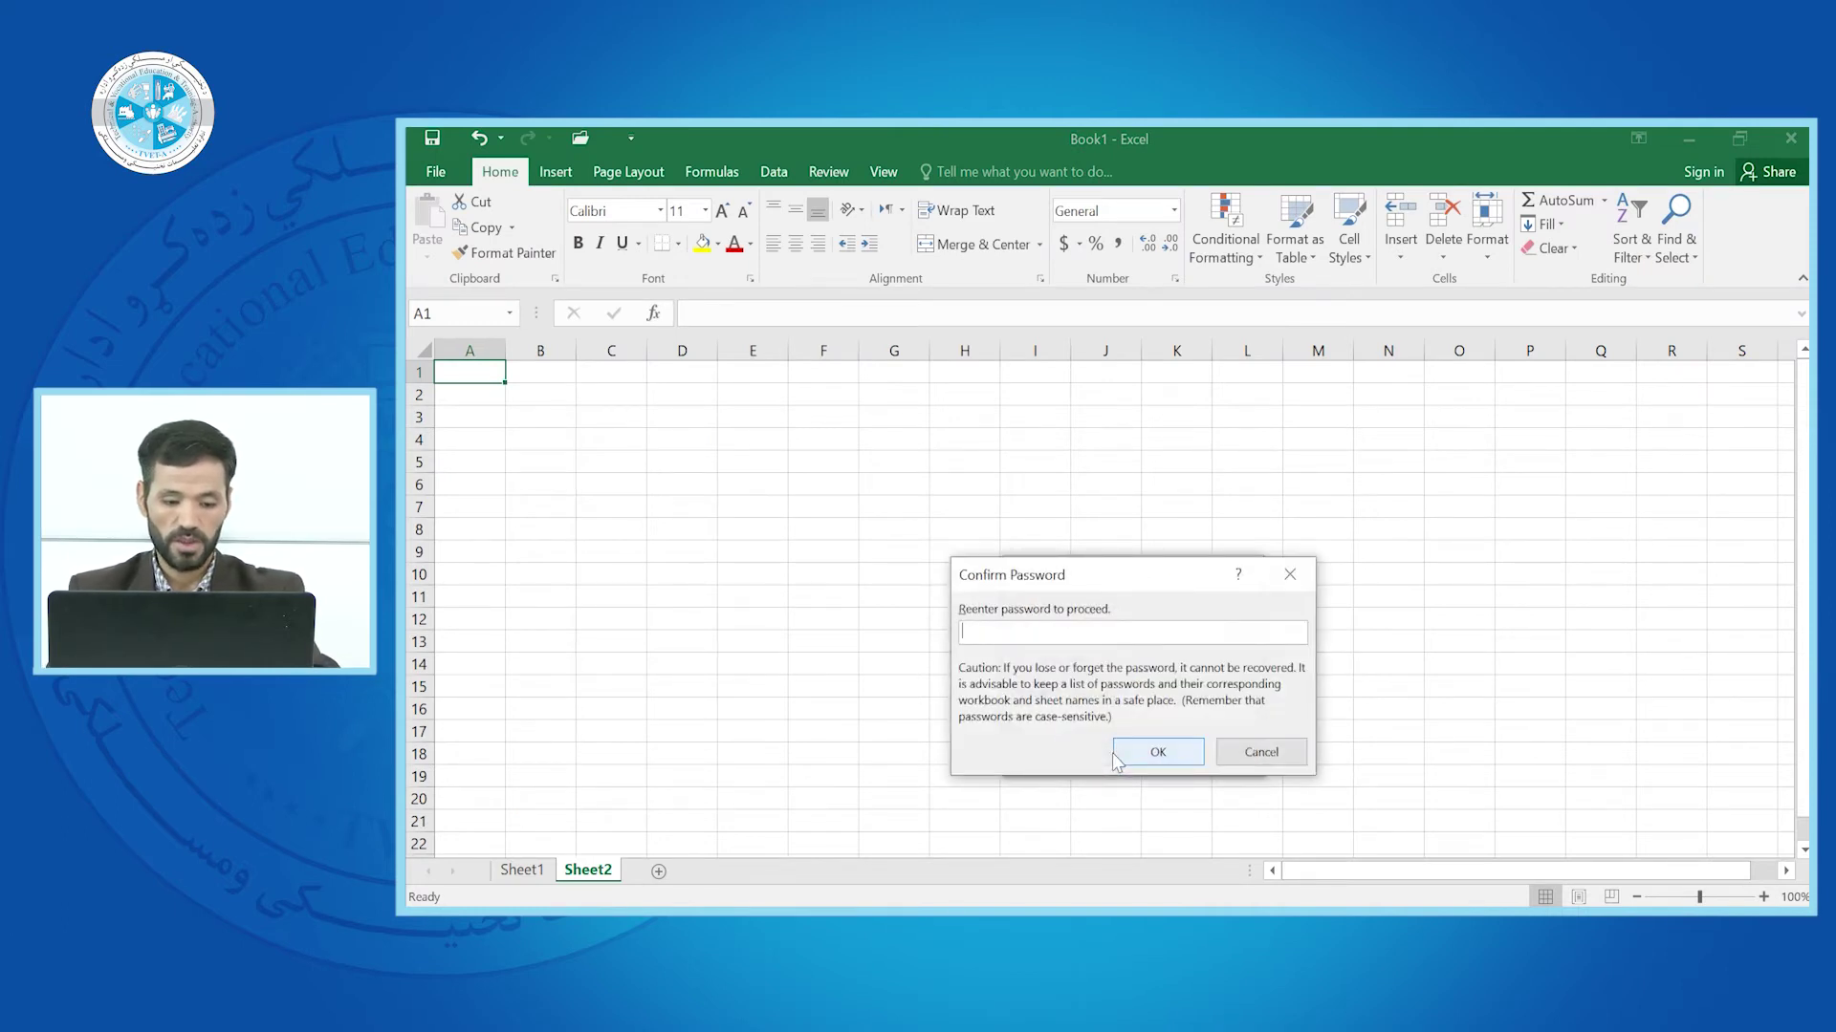
type("12")
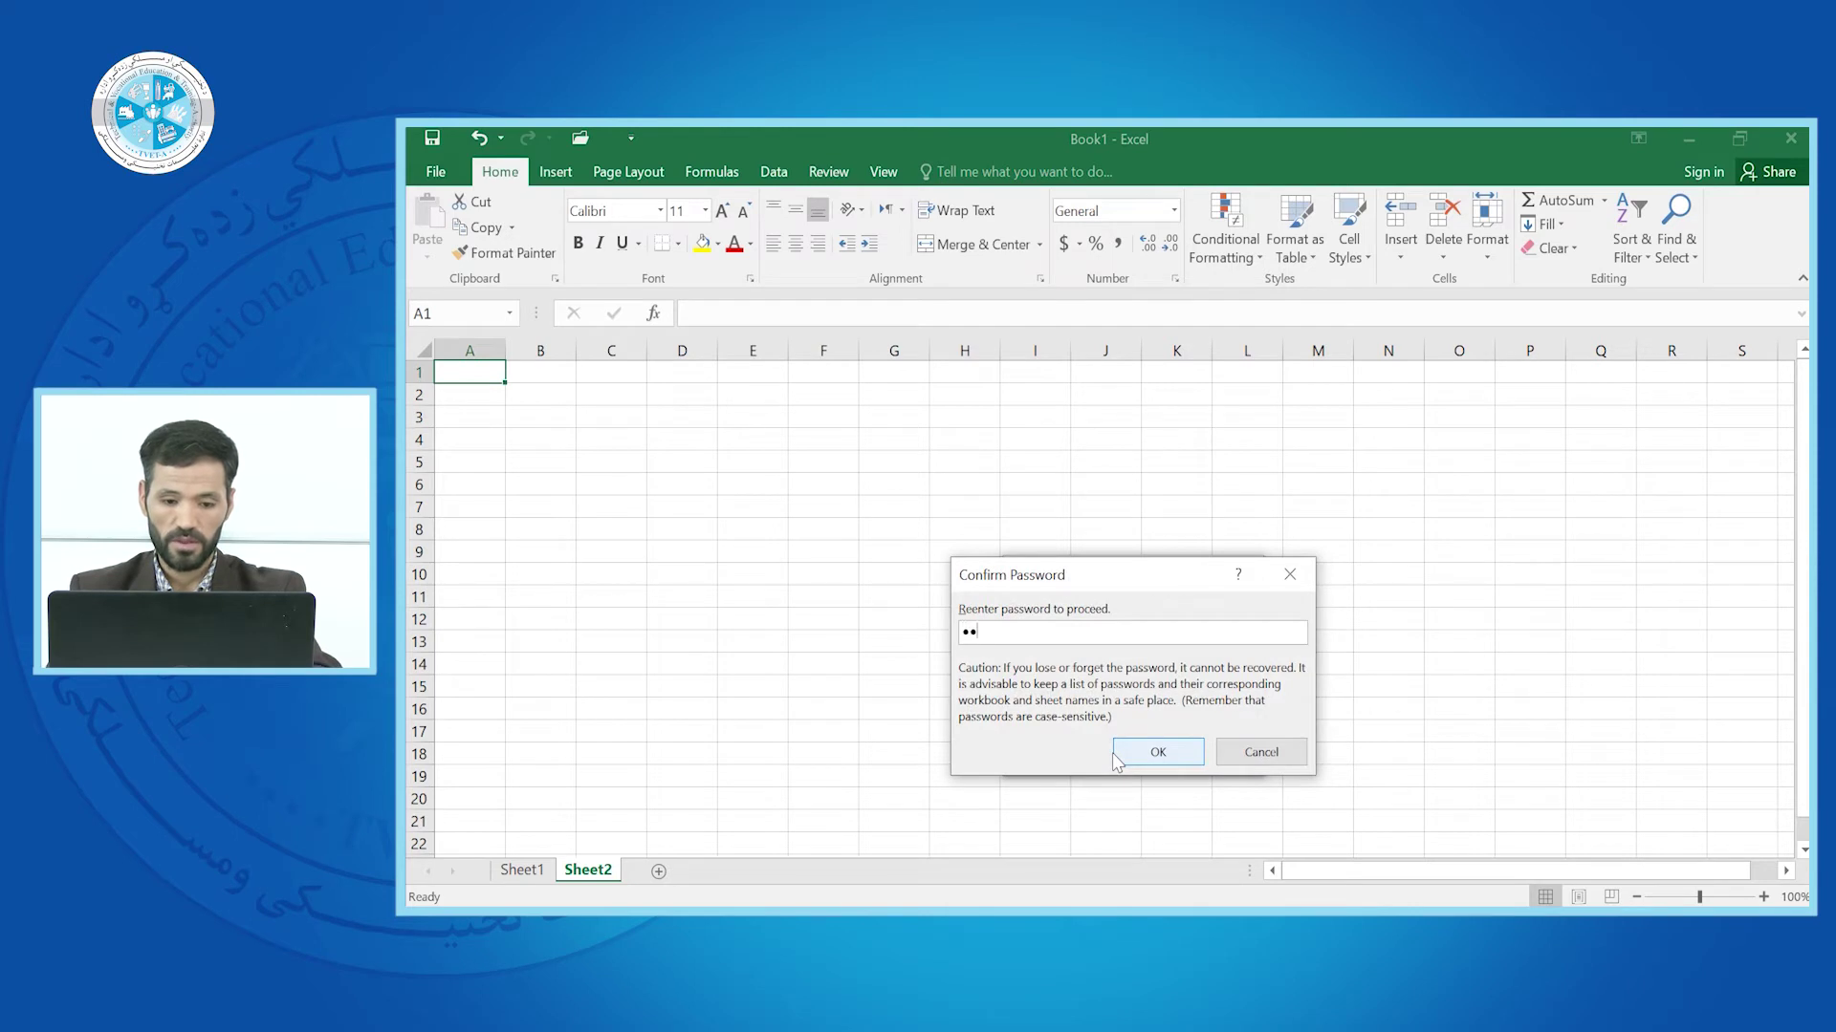
left_click(1154, 757)
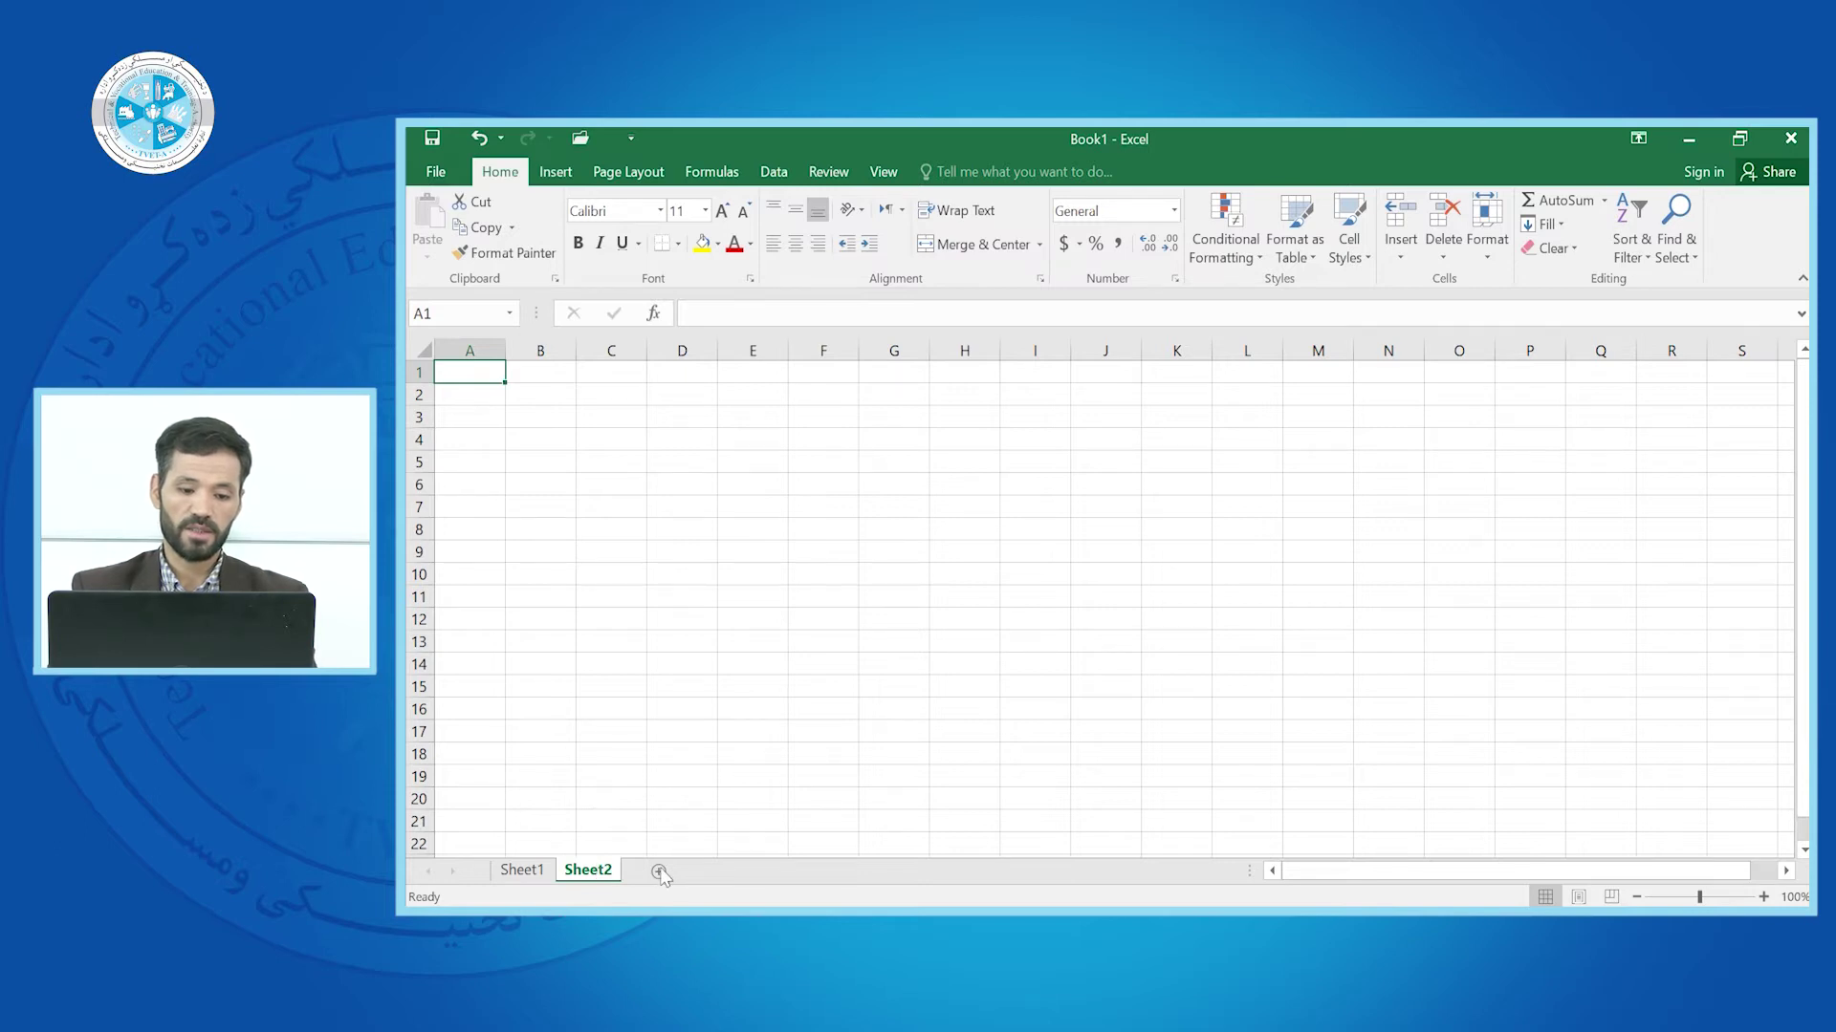
right_click(776, 533)
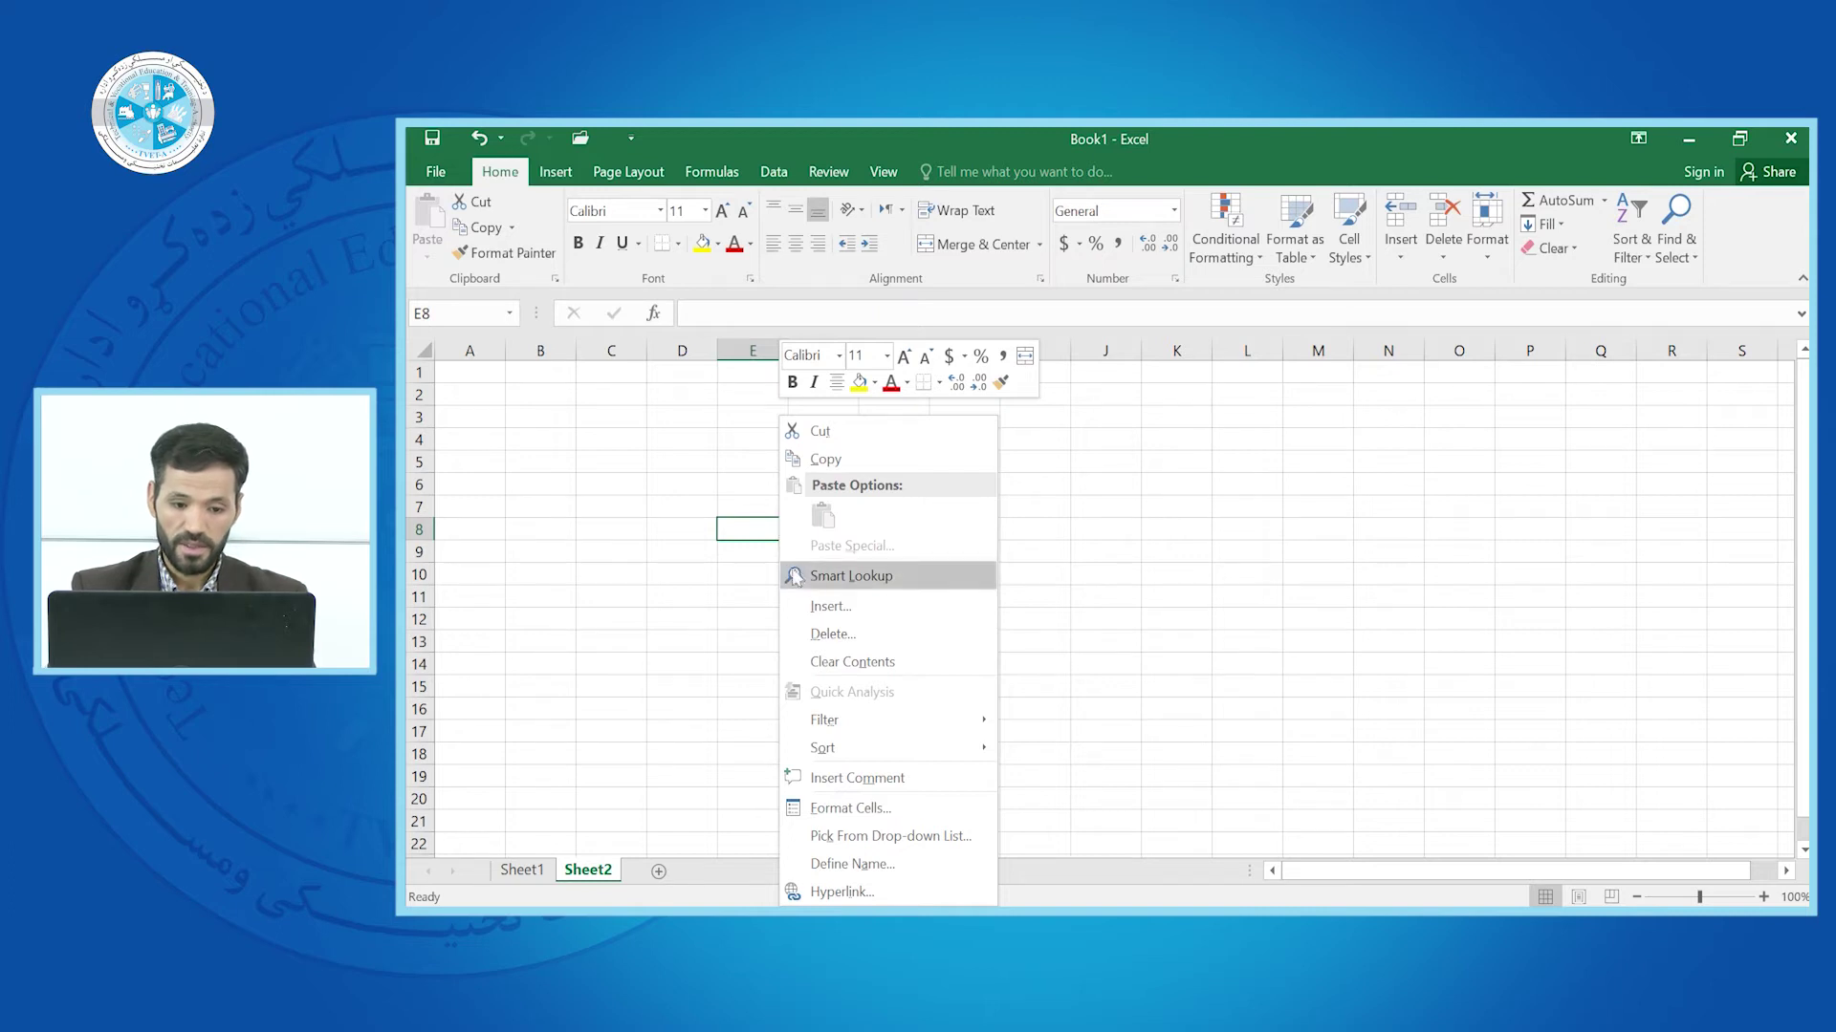
left_click(698, 631)
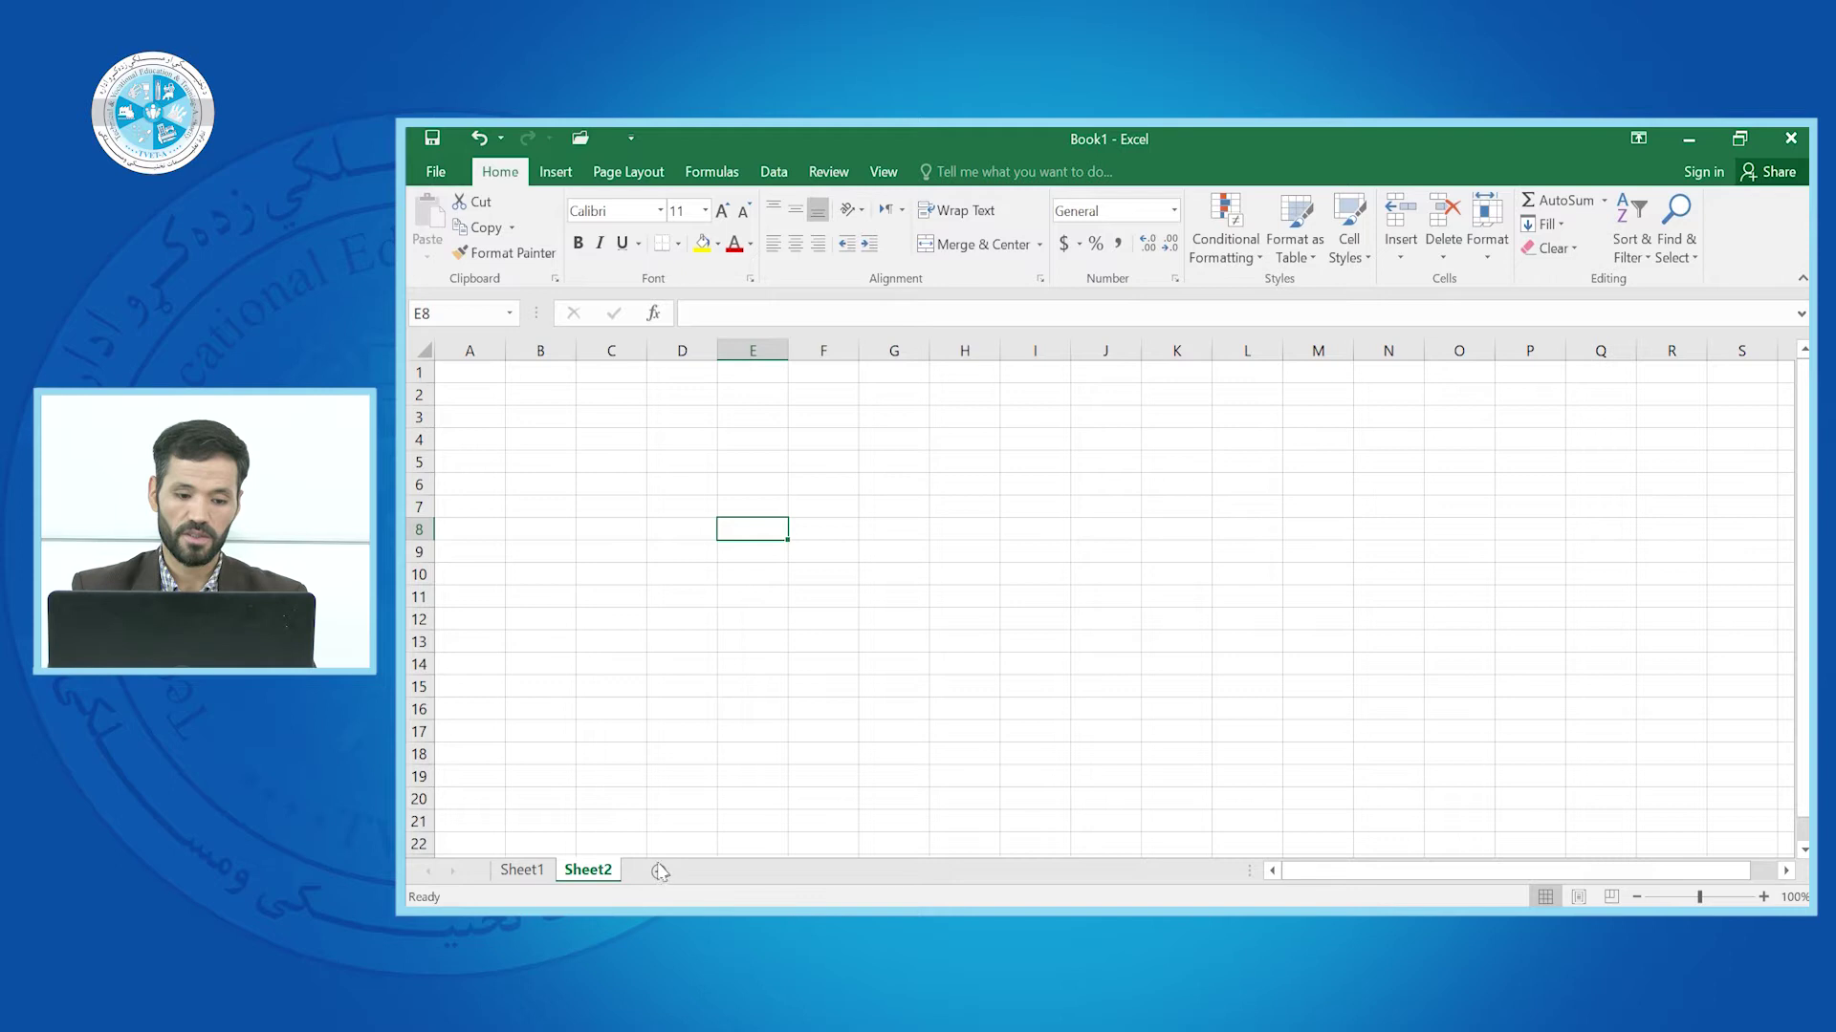
right_click(857, 536)
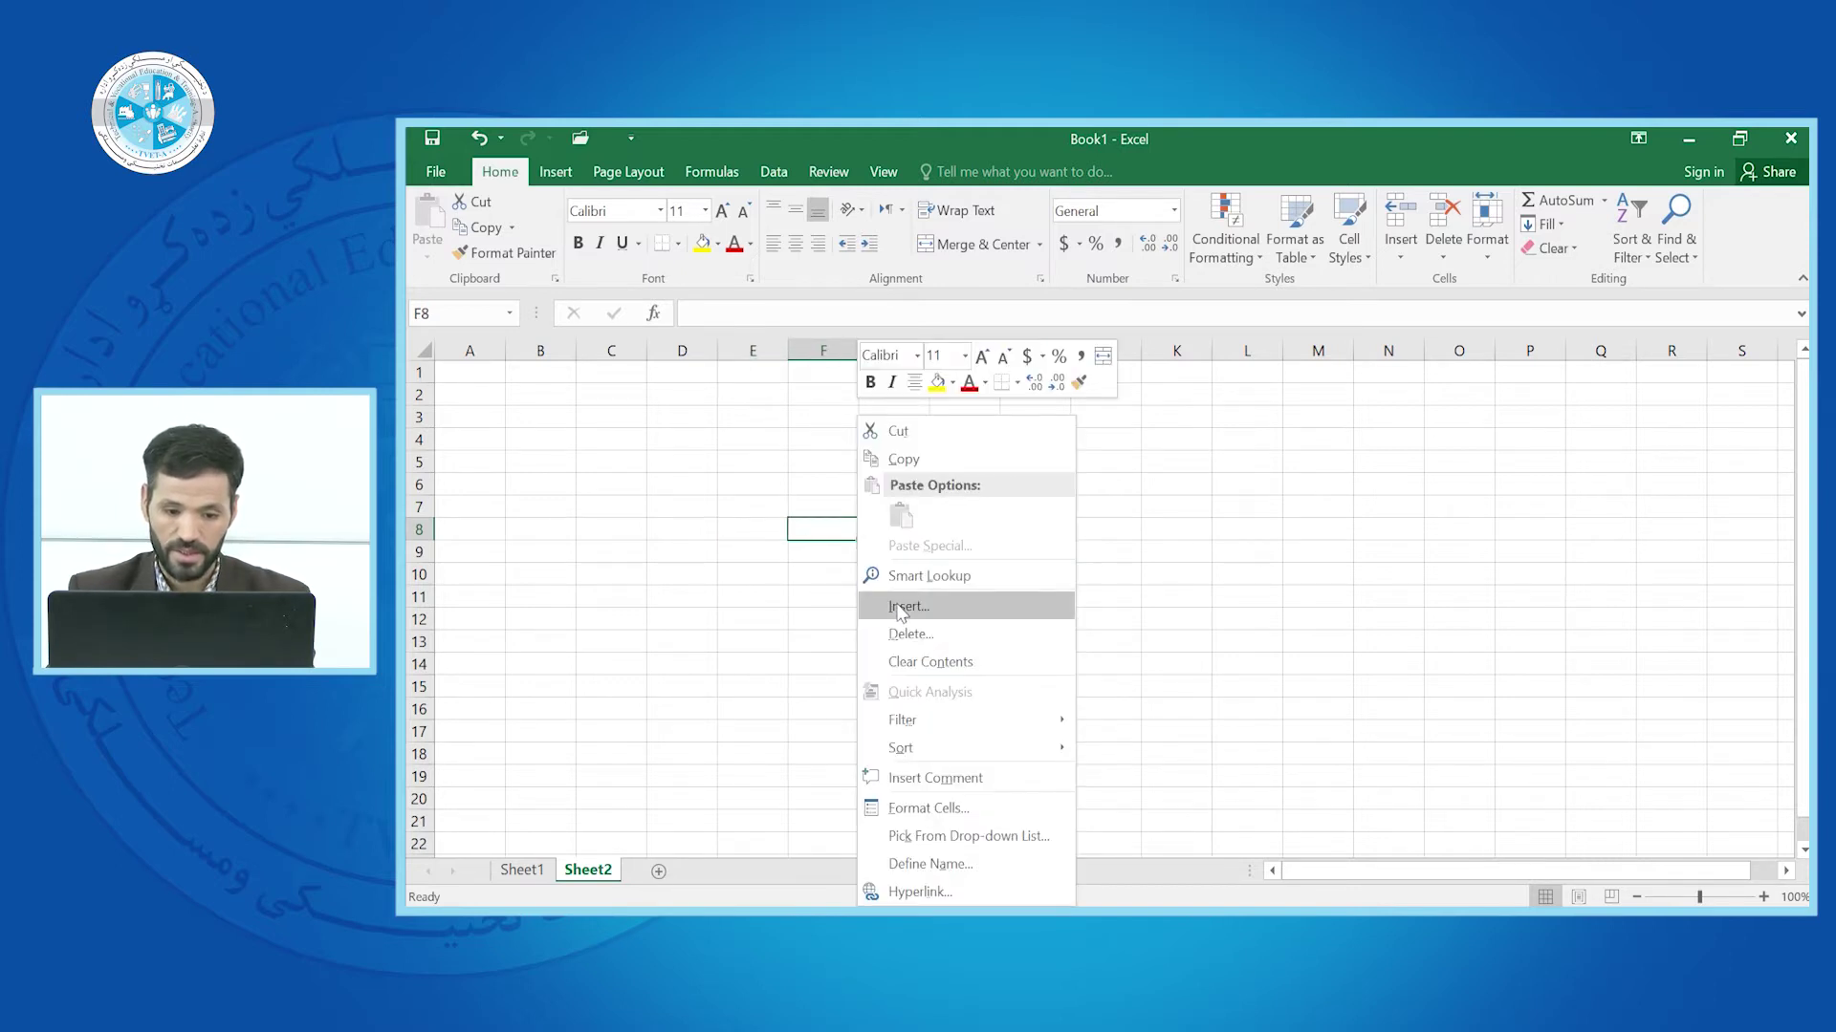
left_click(900, 609)
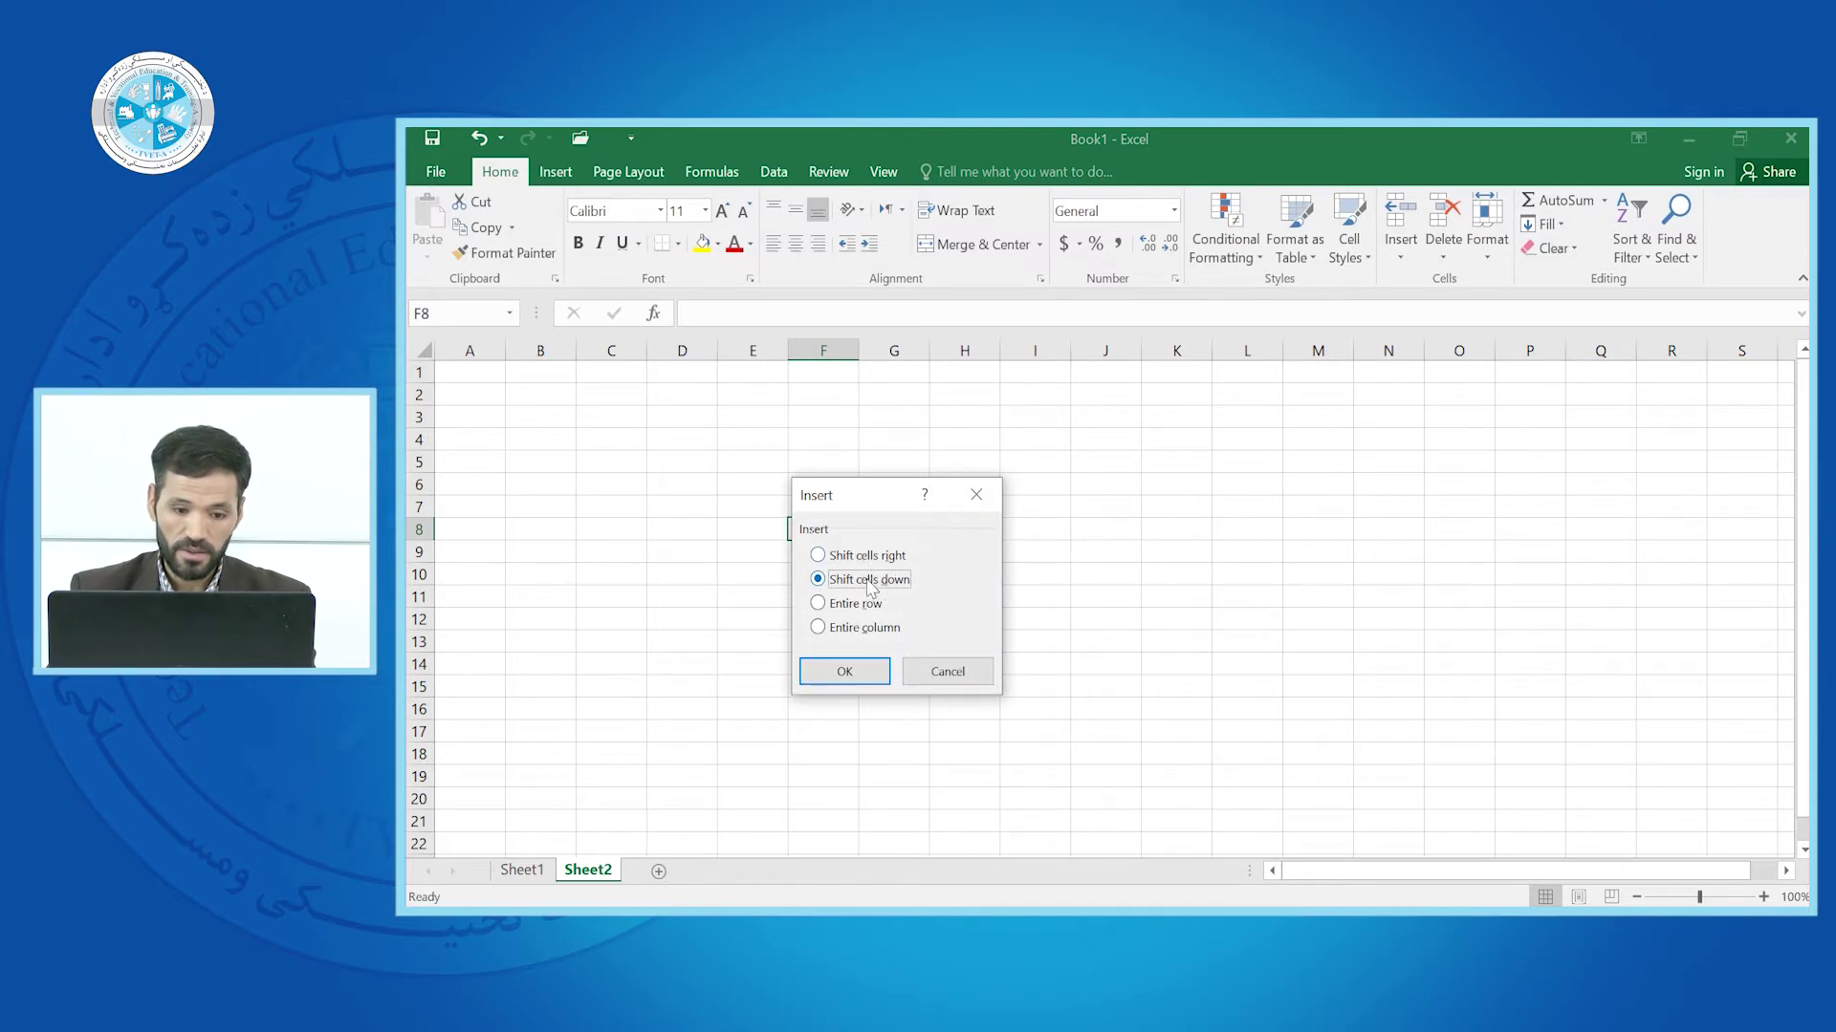
left_click(851, 671)
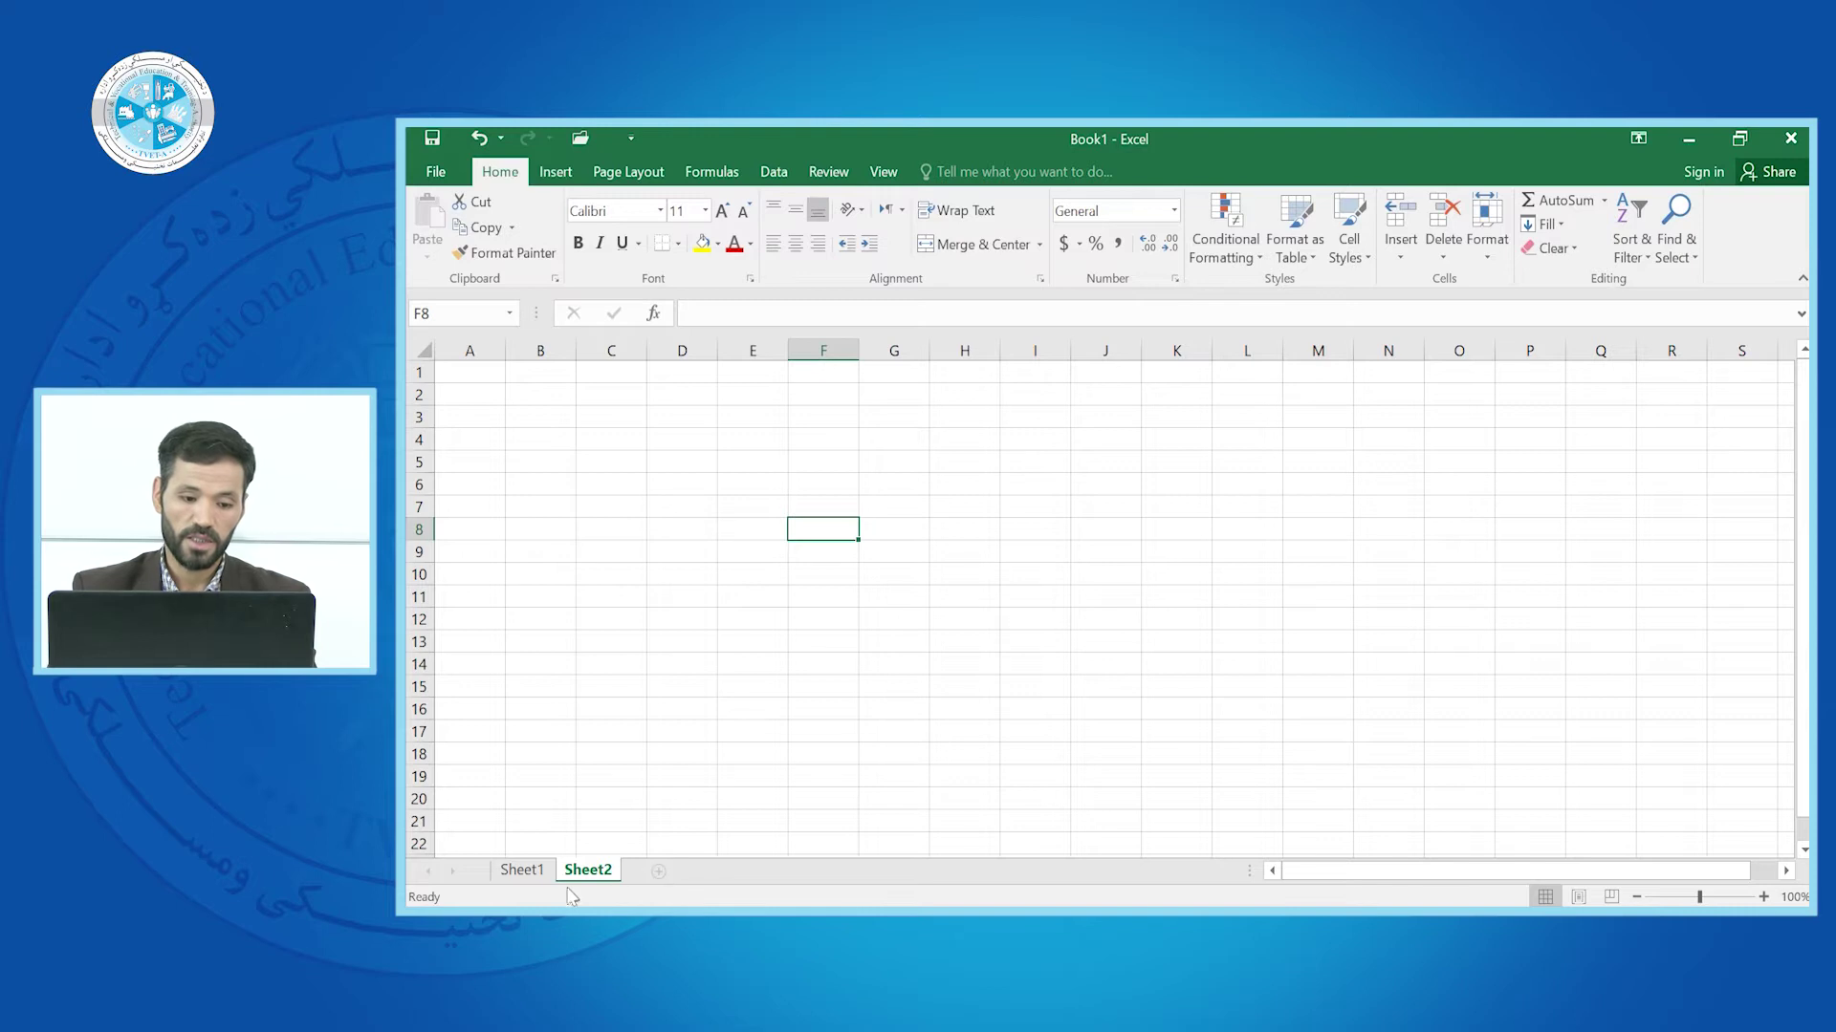
right_click(602, 873)
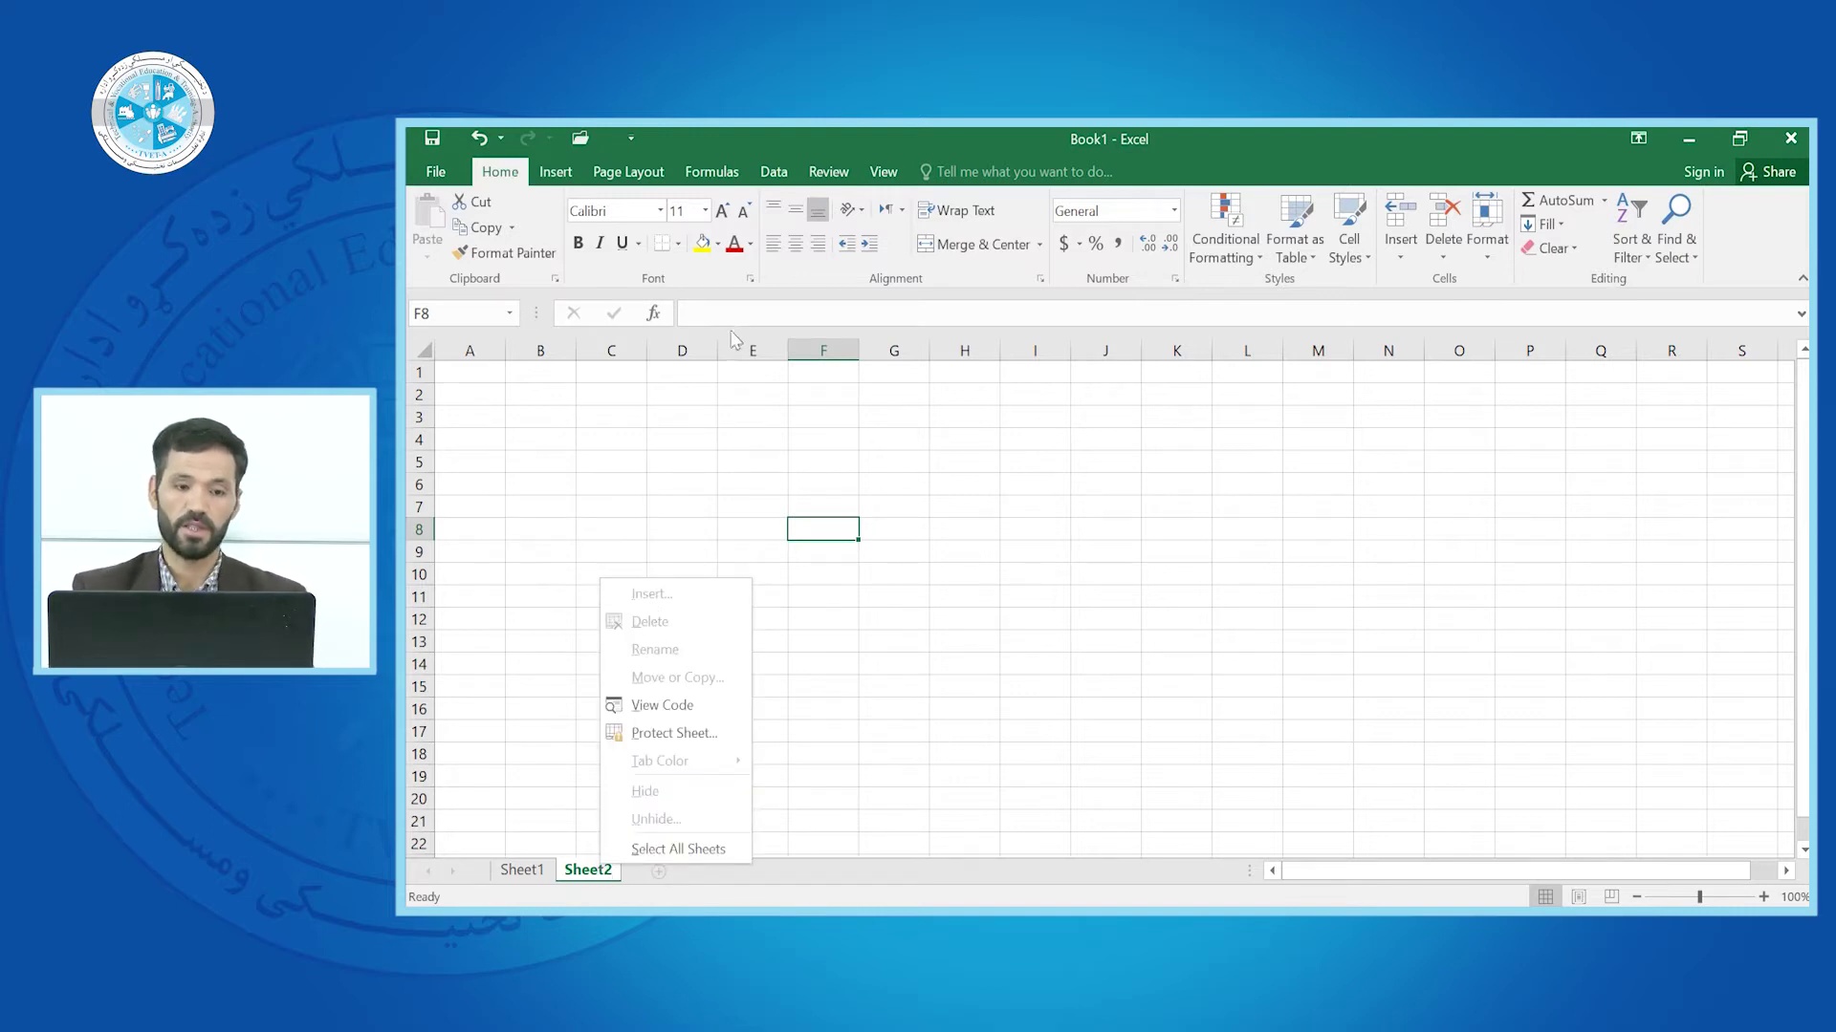
left_click(927, 755)
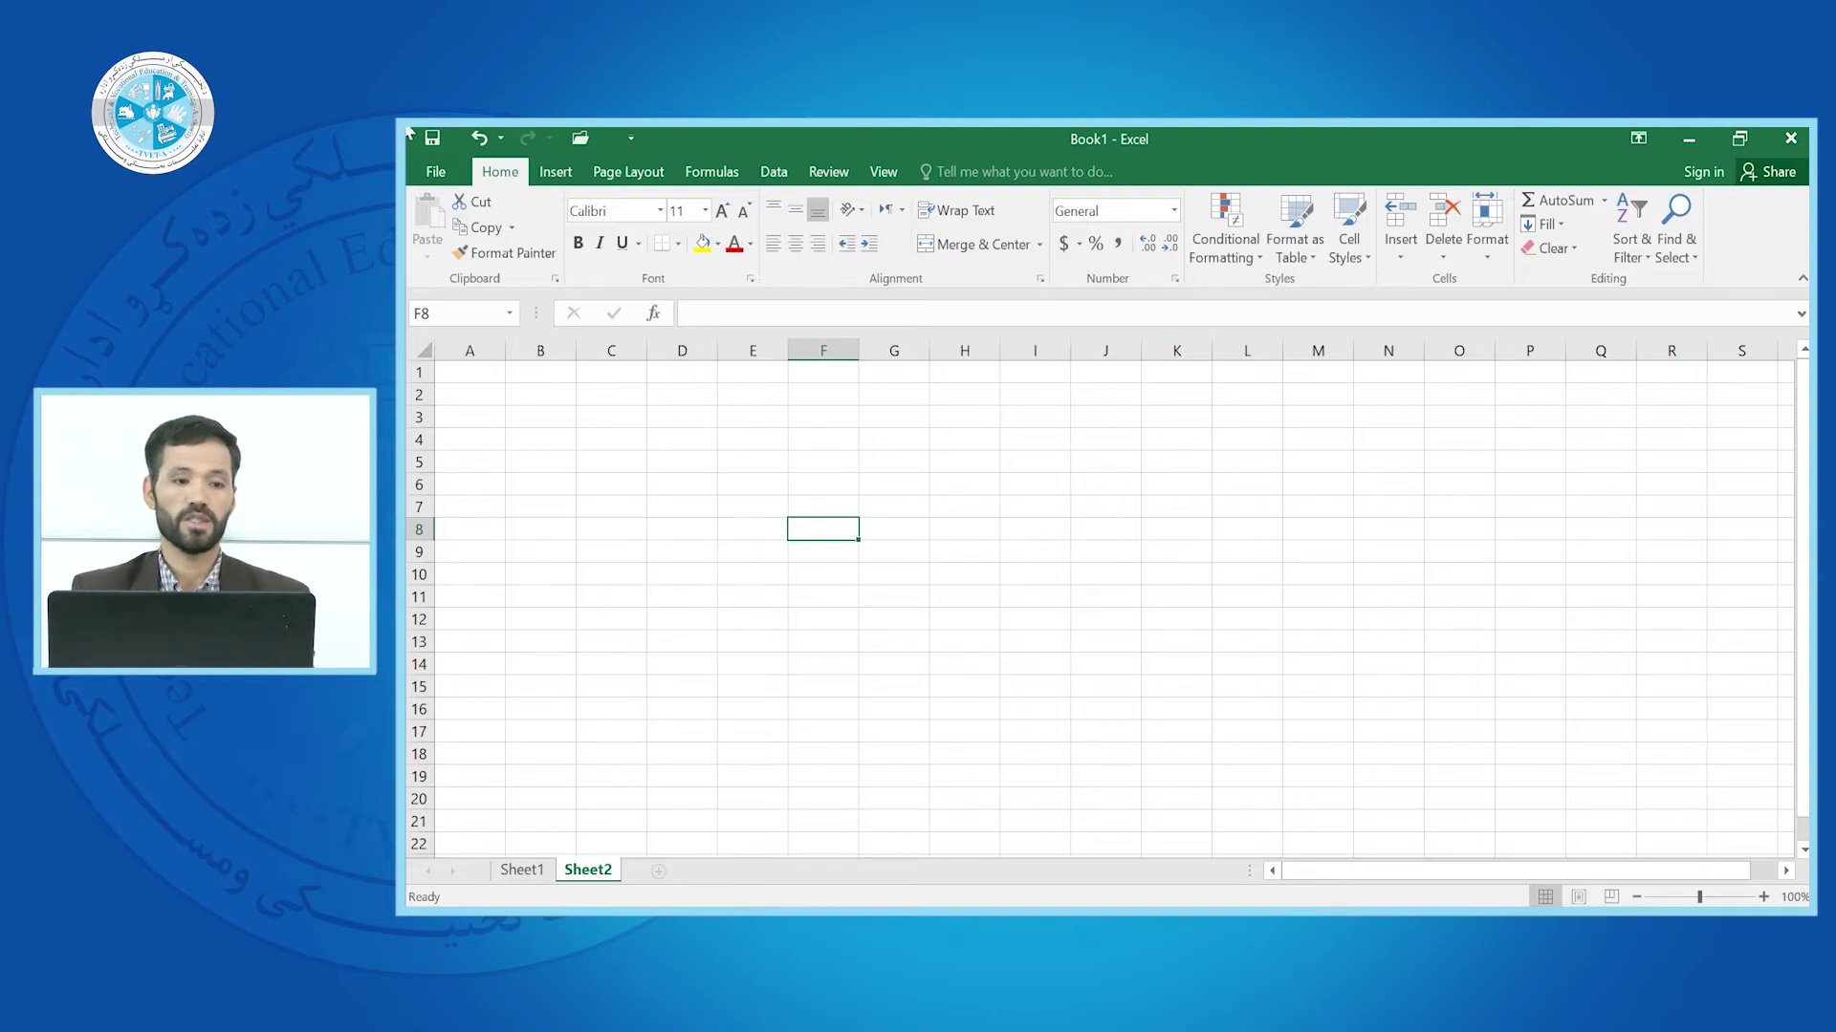
Open File > Info and browse the Protect Workbook and Check for Issues options
left_click(435, 175)
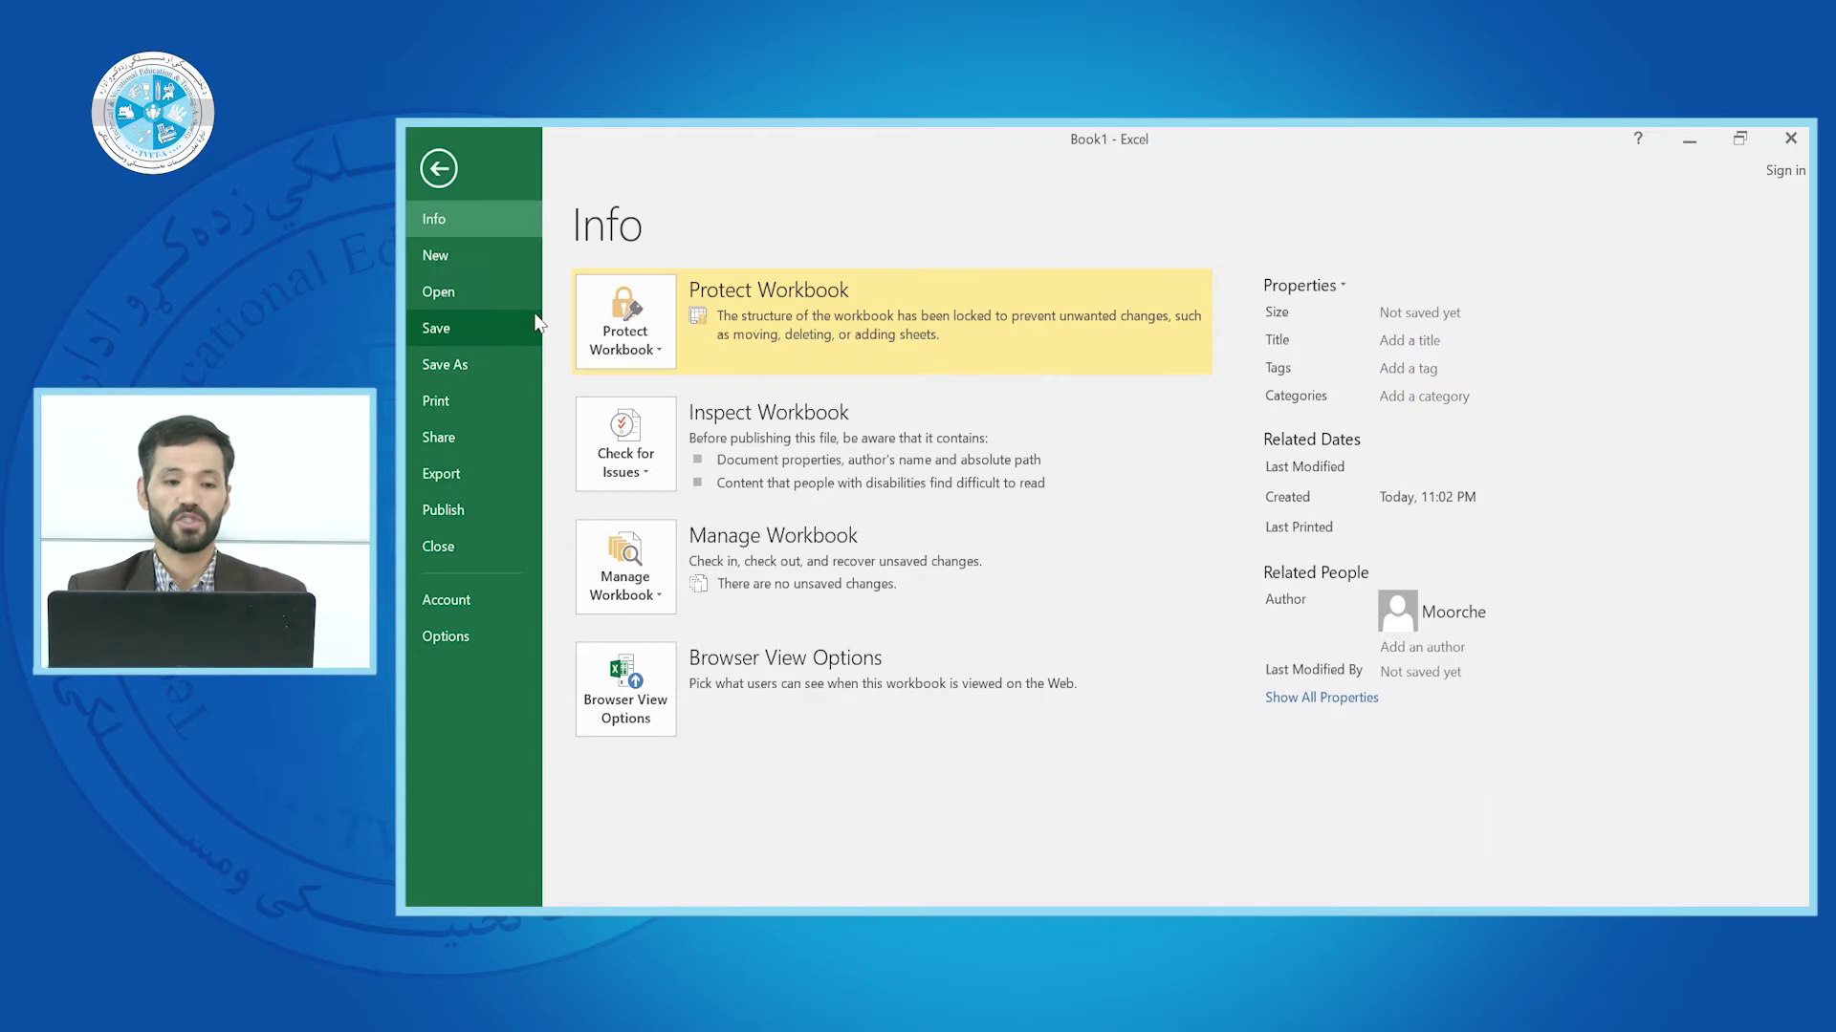
left_click(628, 345)
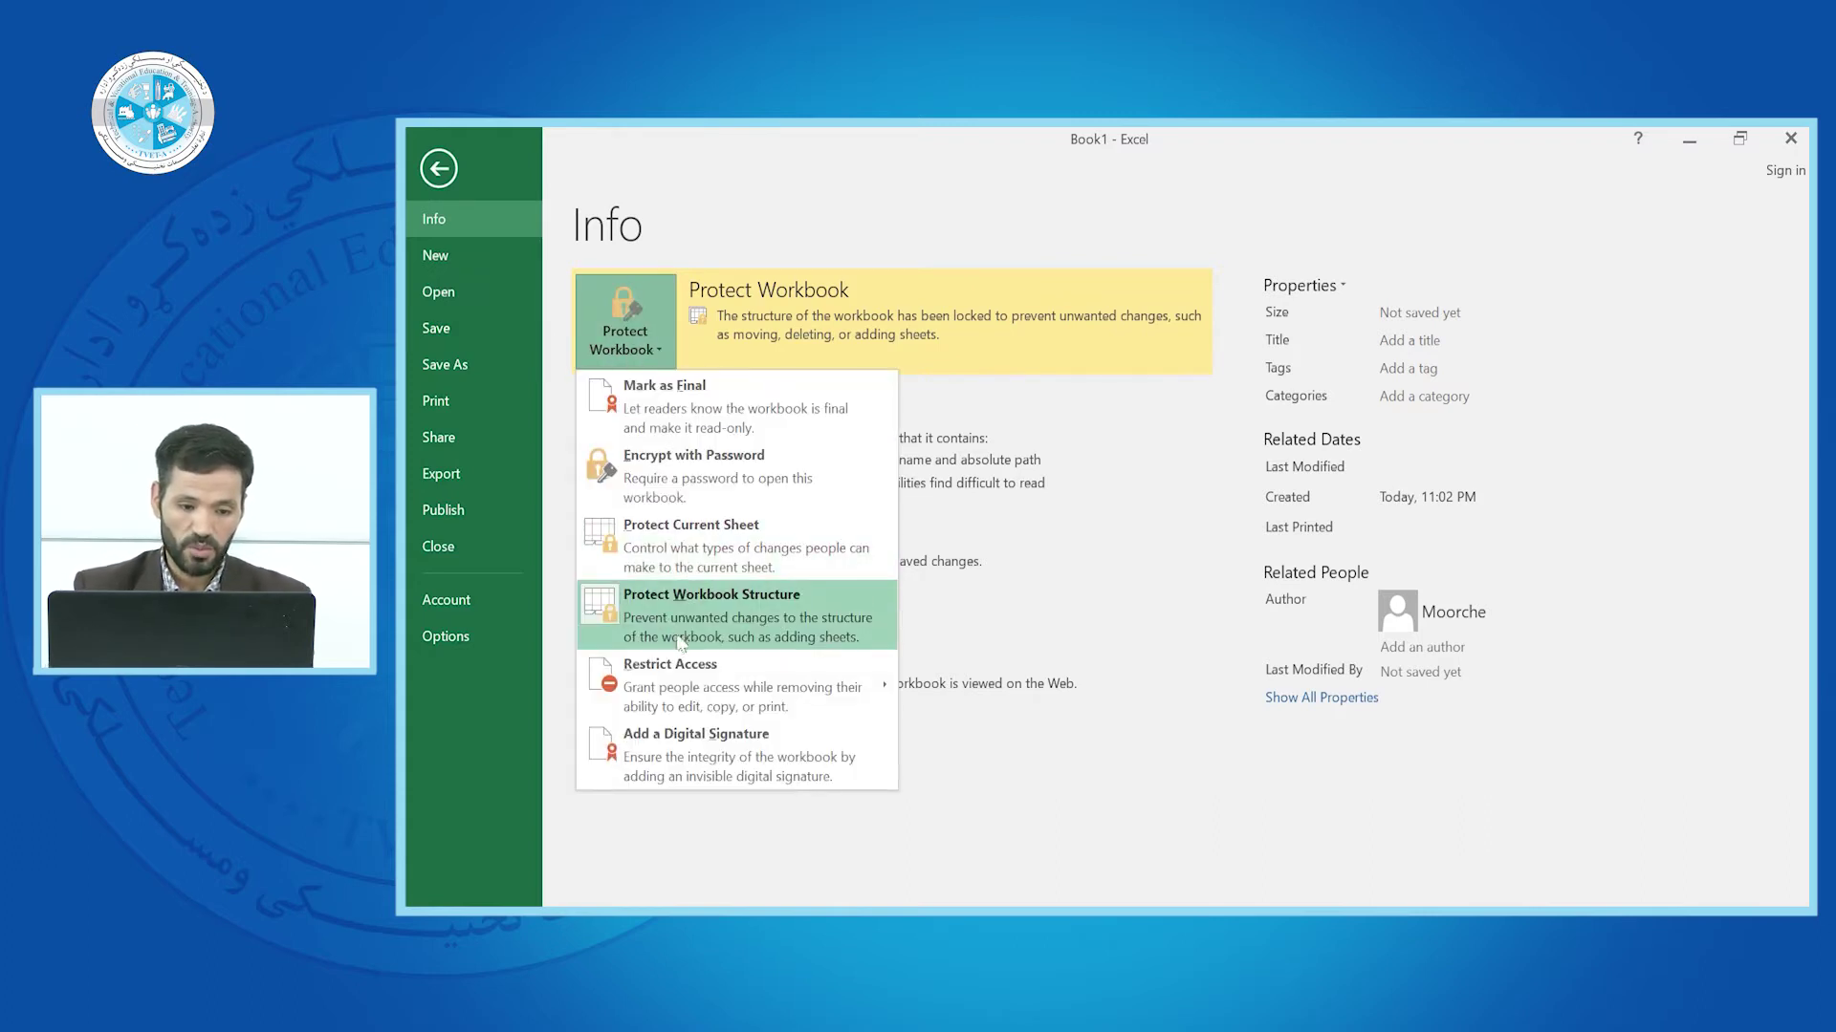
left_click(617, 323)
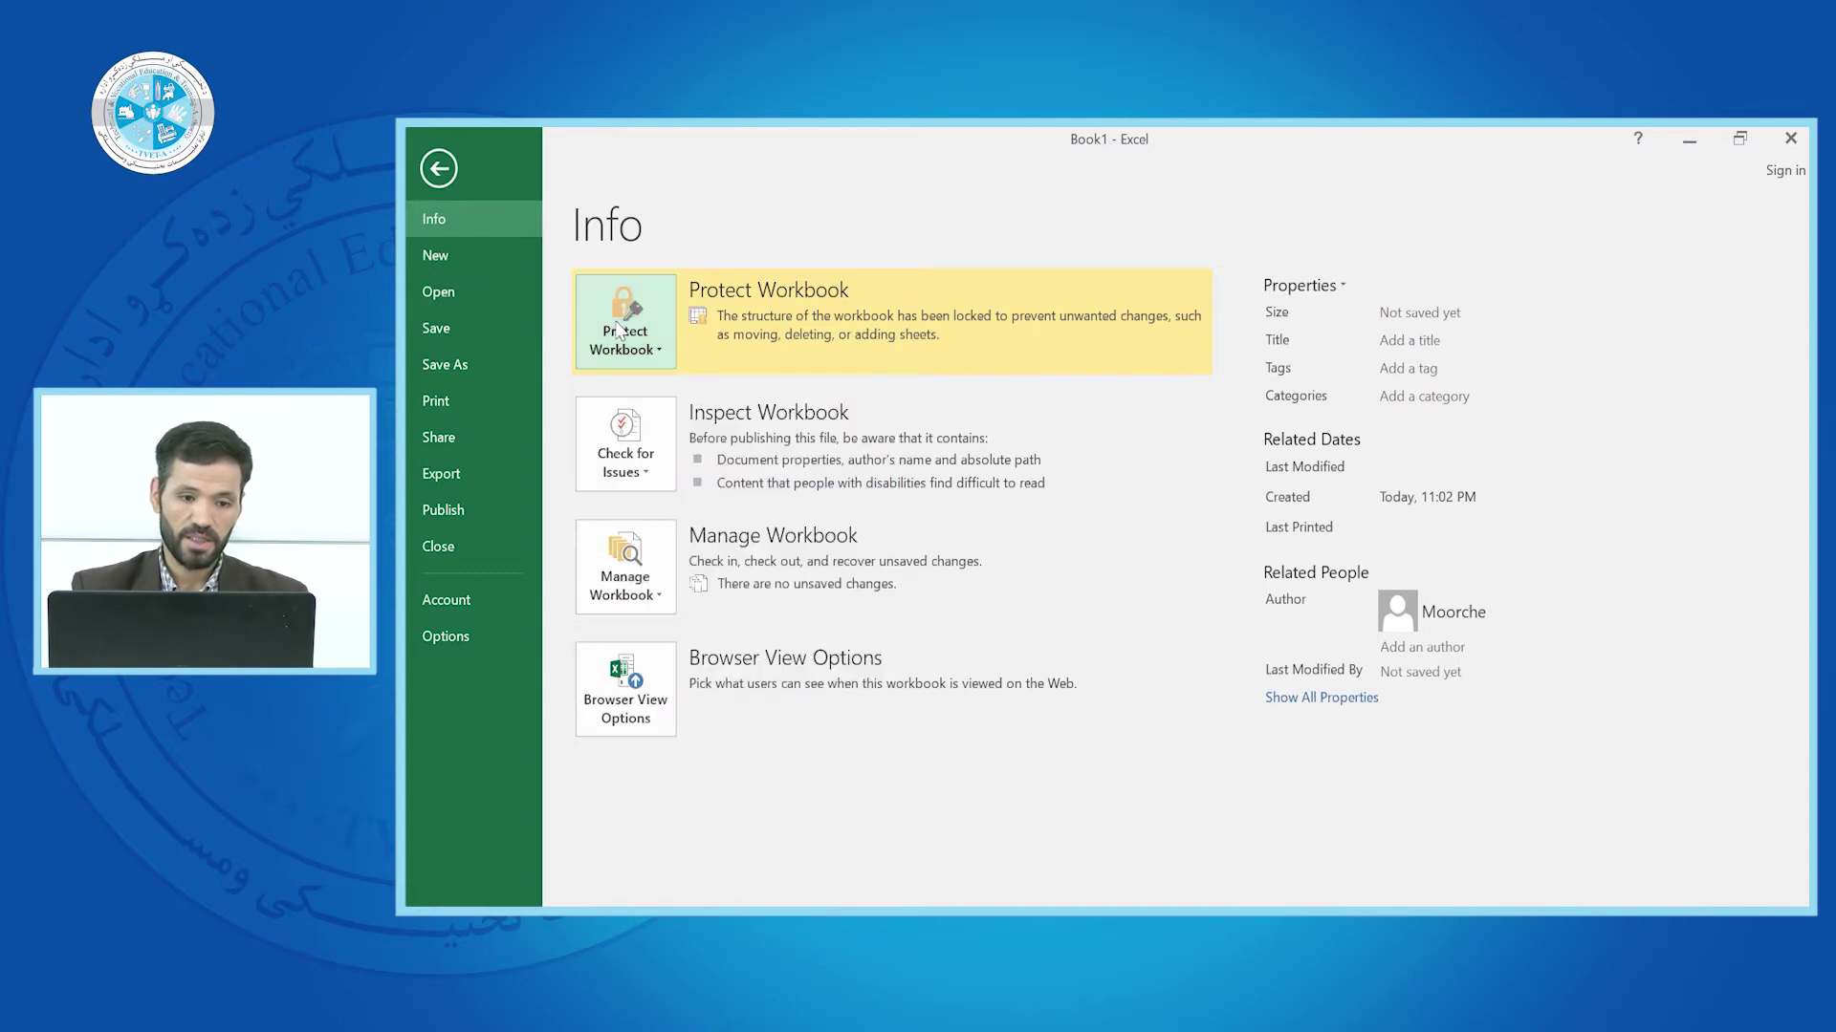
left_click(648, 468)
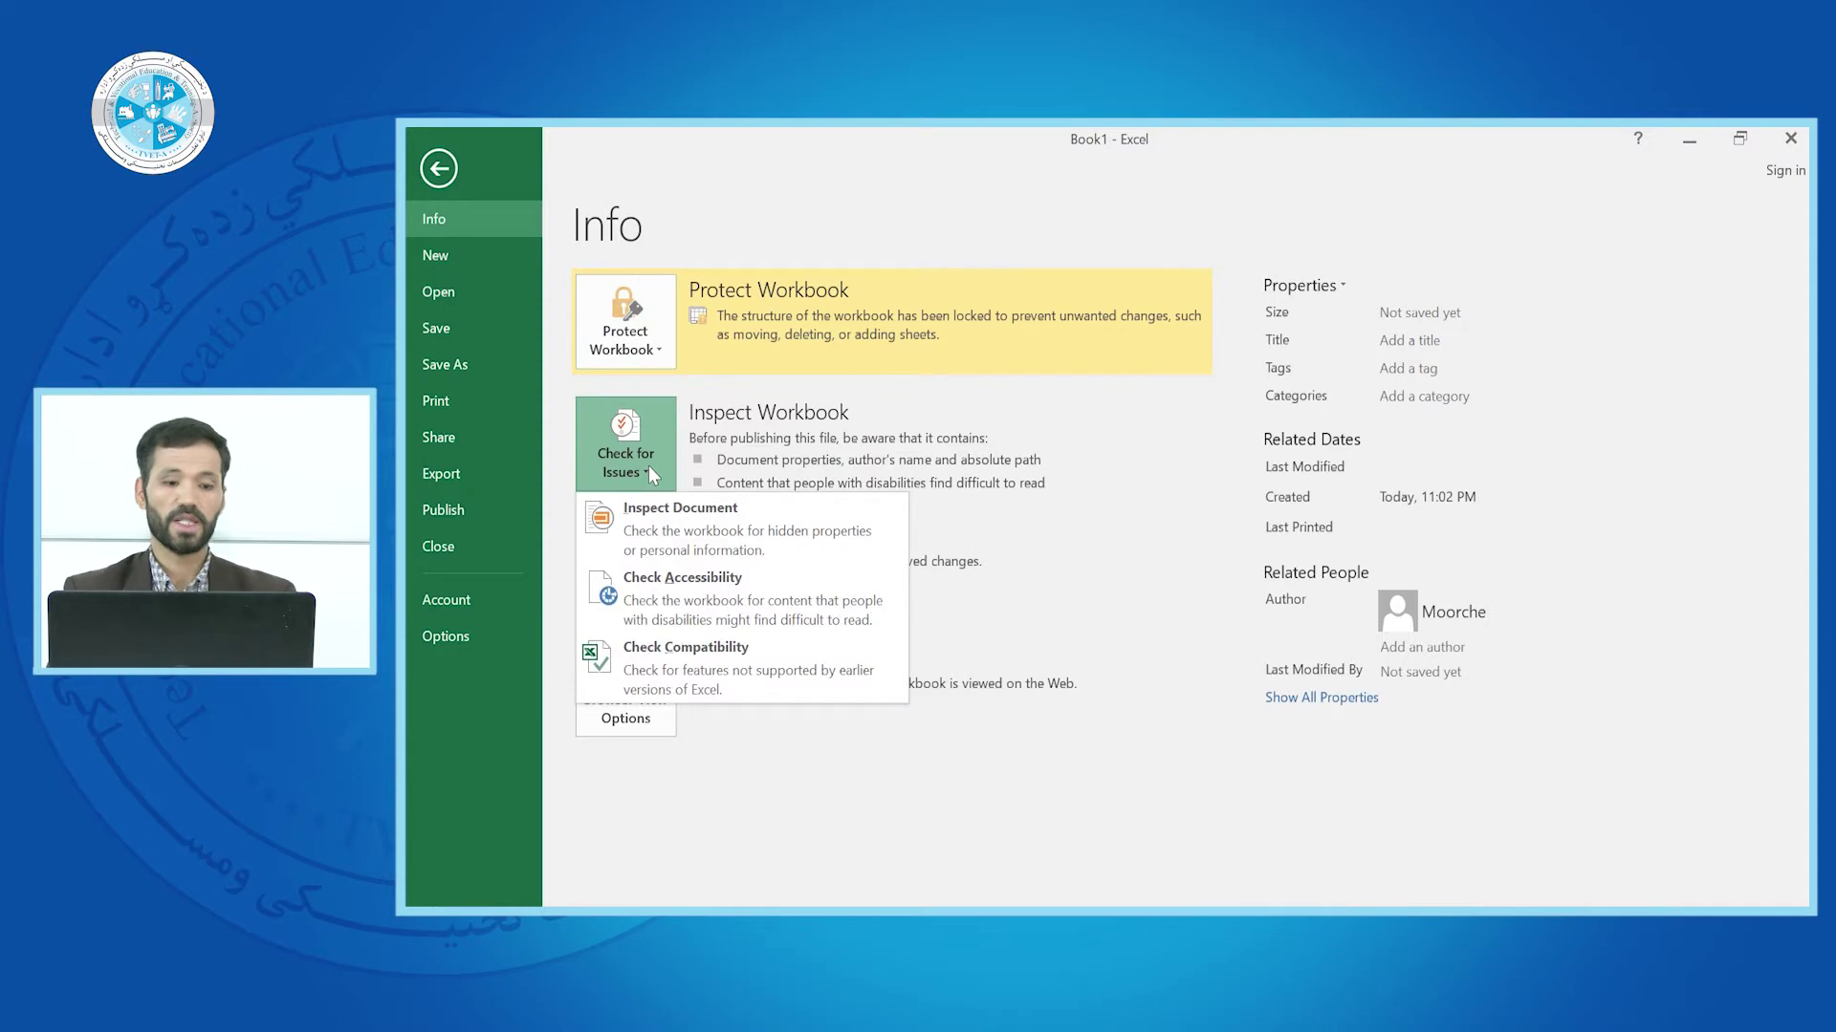
left_click(656, 348)
Reopen the Check for Issues list and choose Inspect Document
left_click(656, 346)
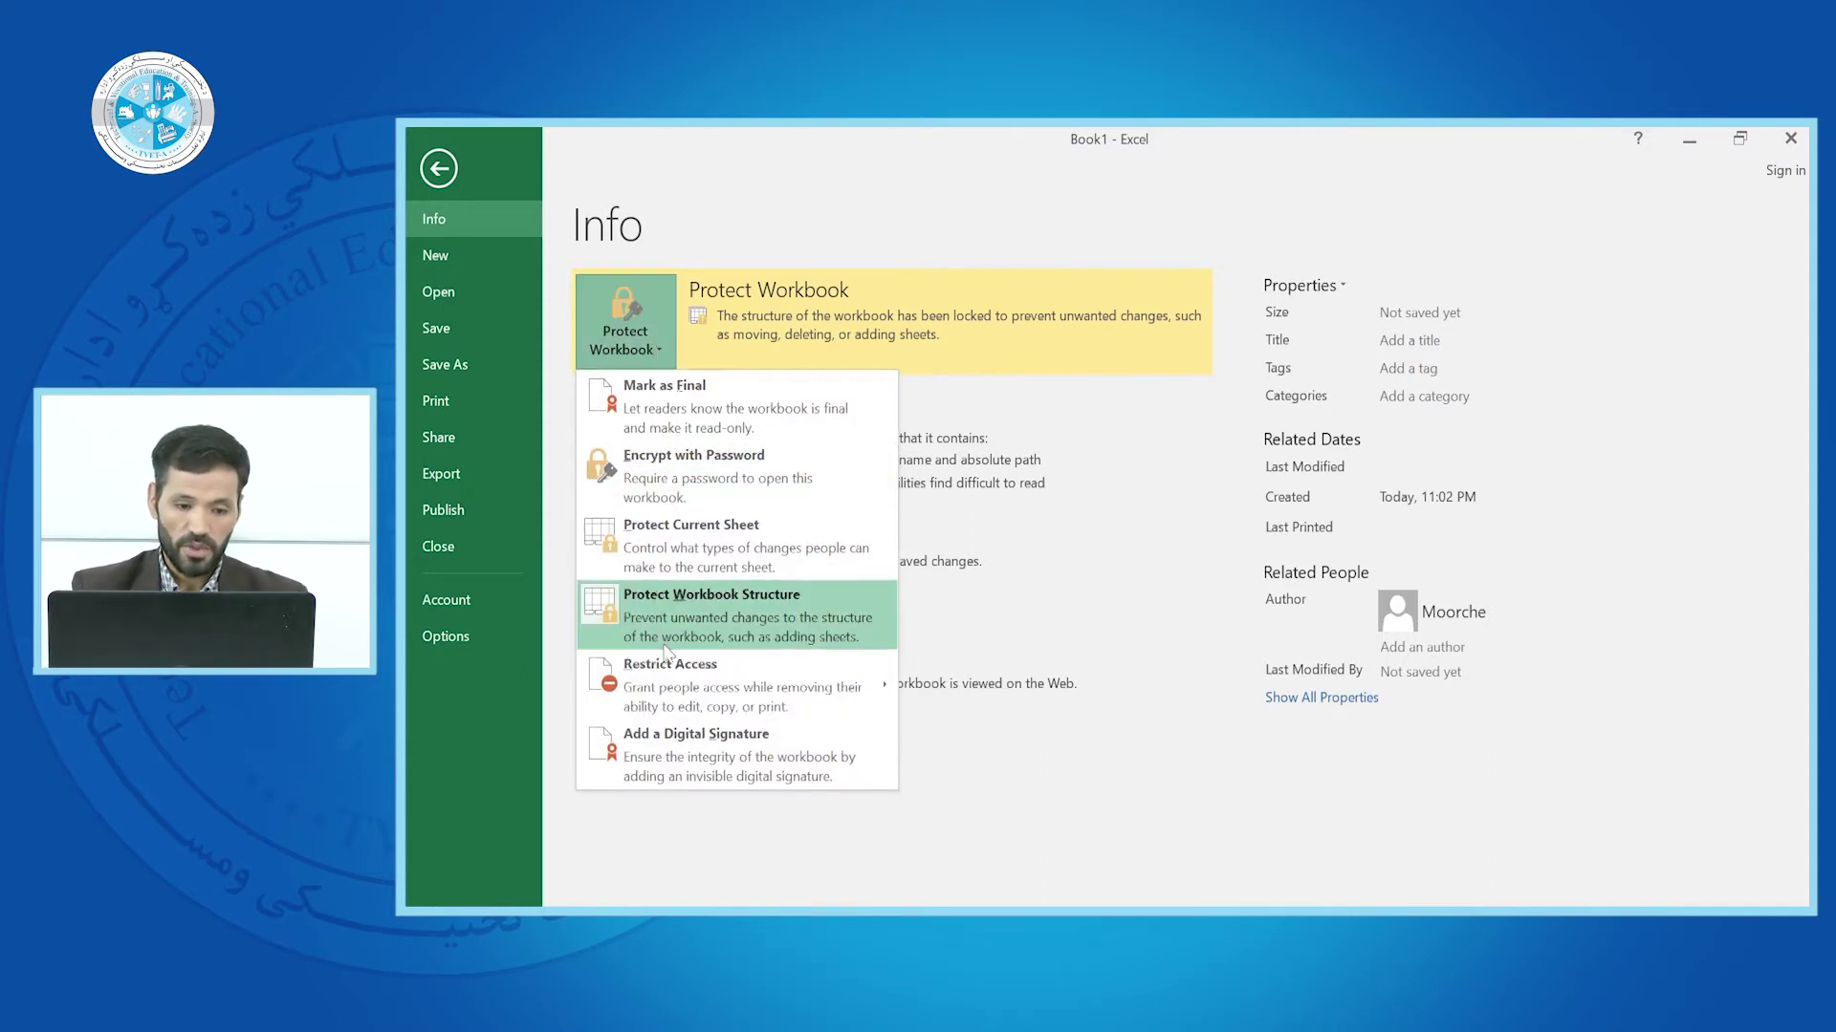
mouse_move(677, 667)
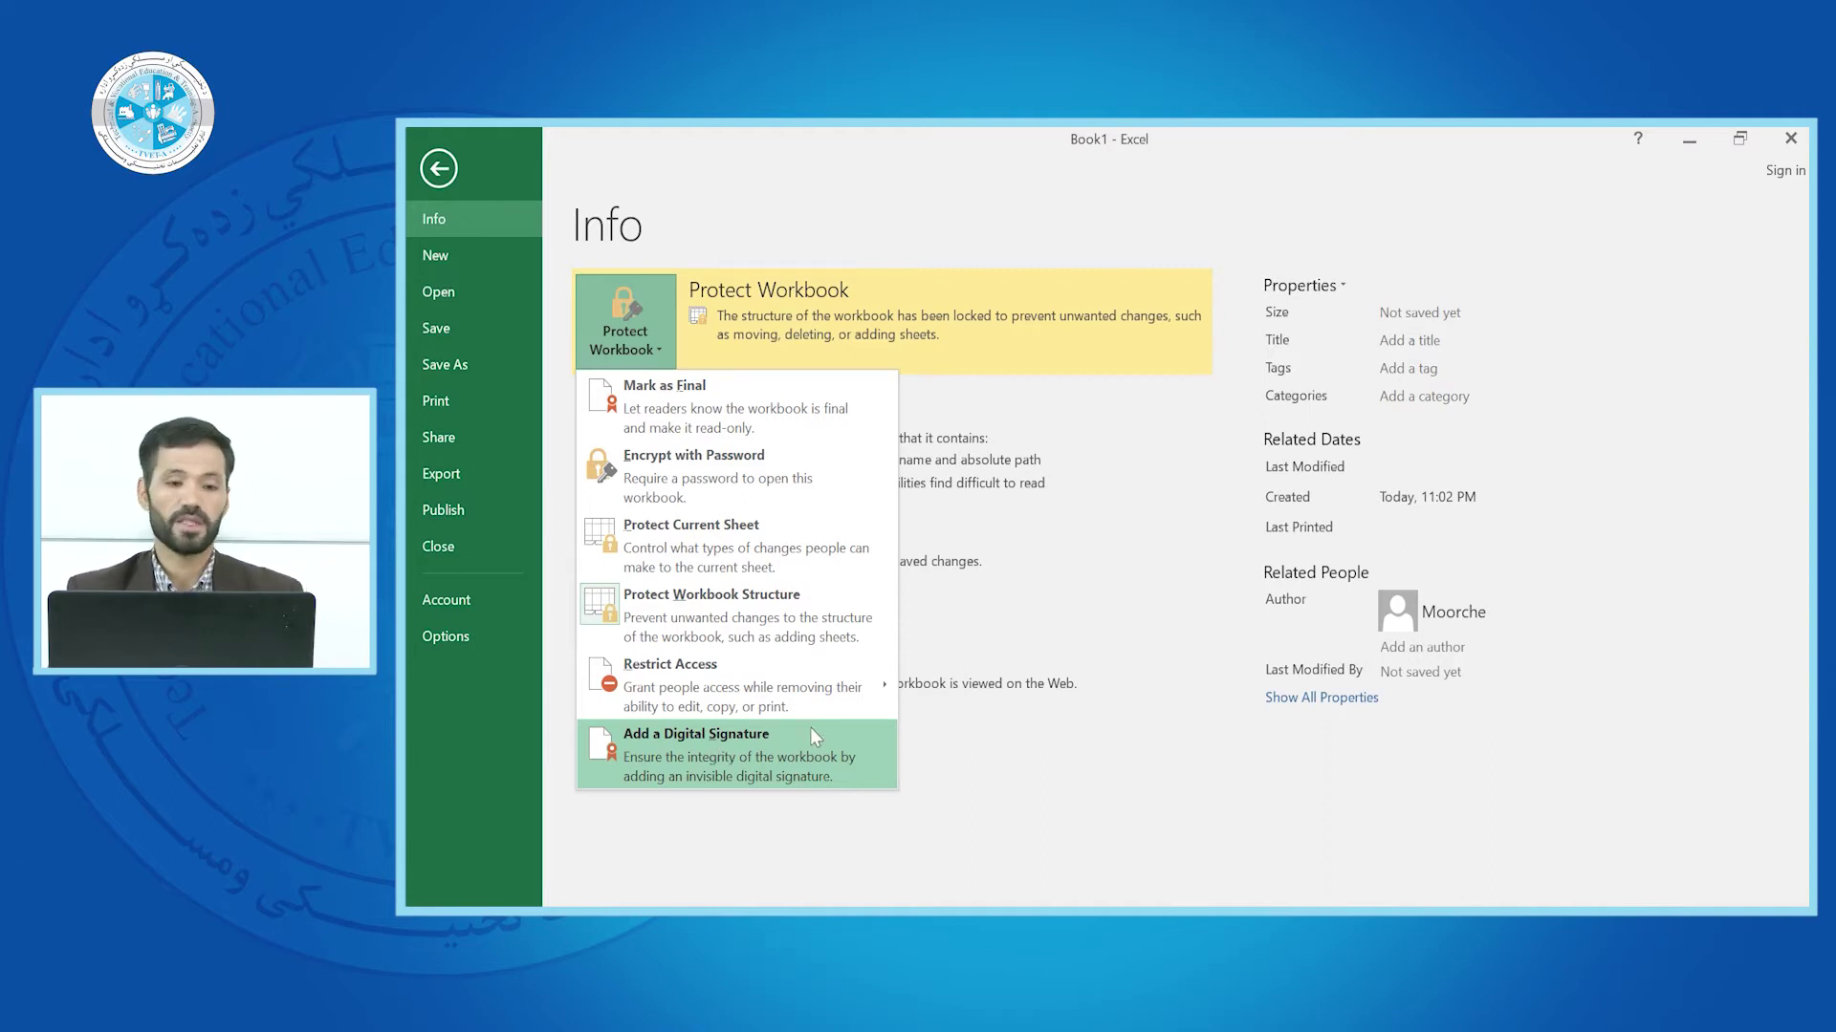
left_click(610, 337)
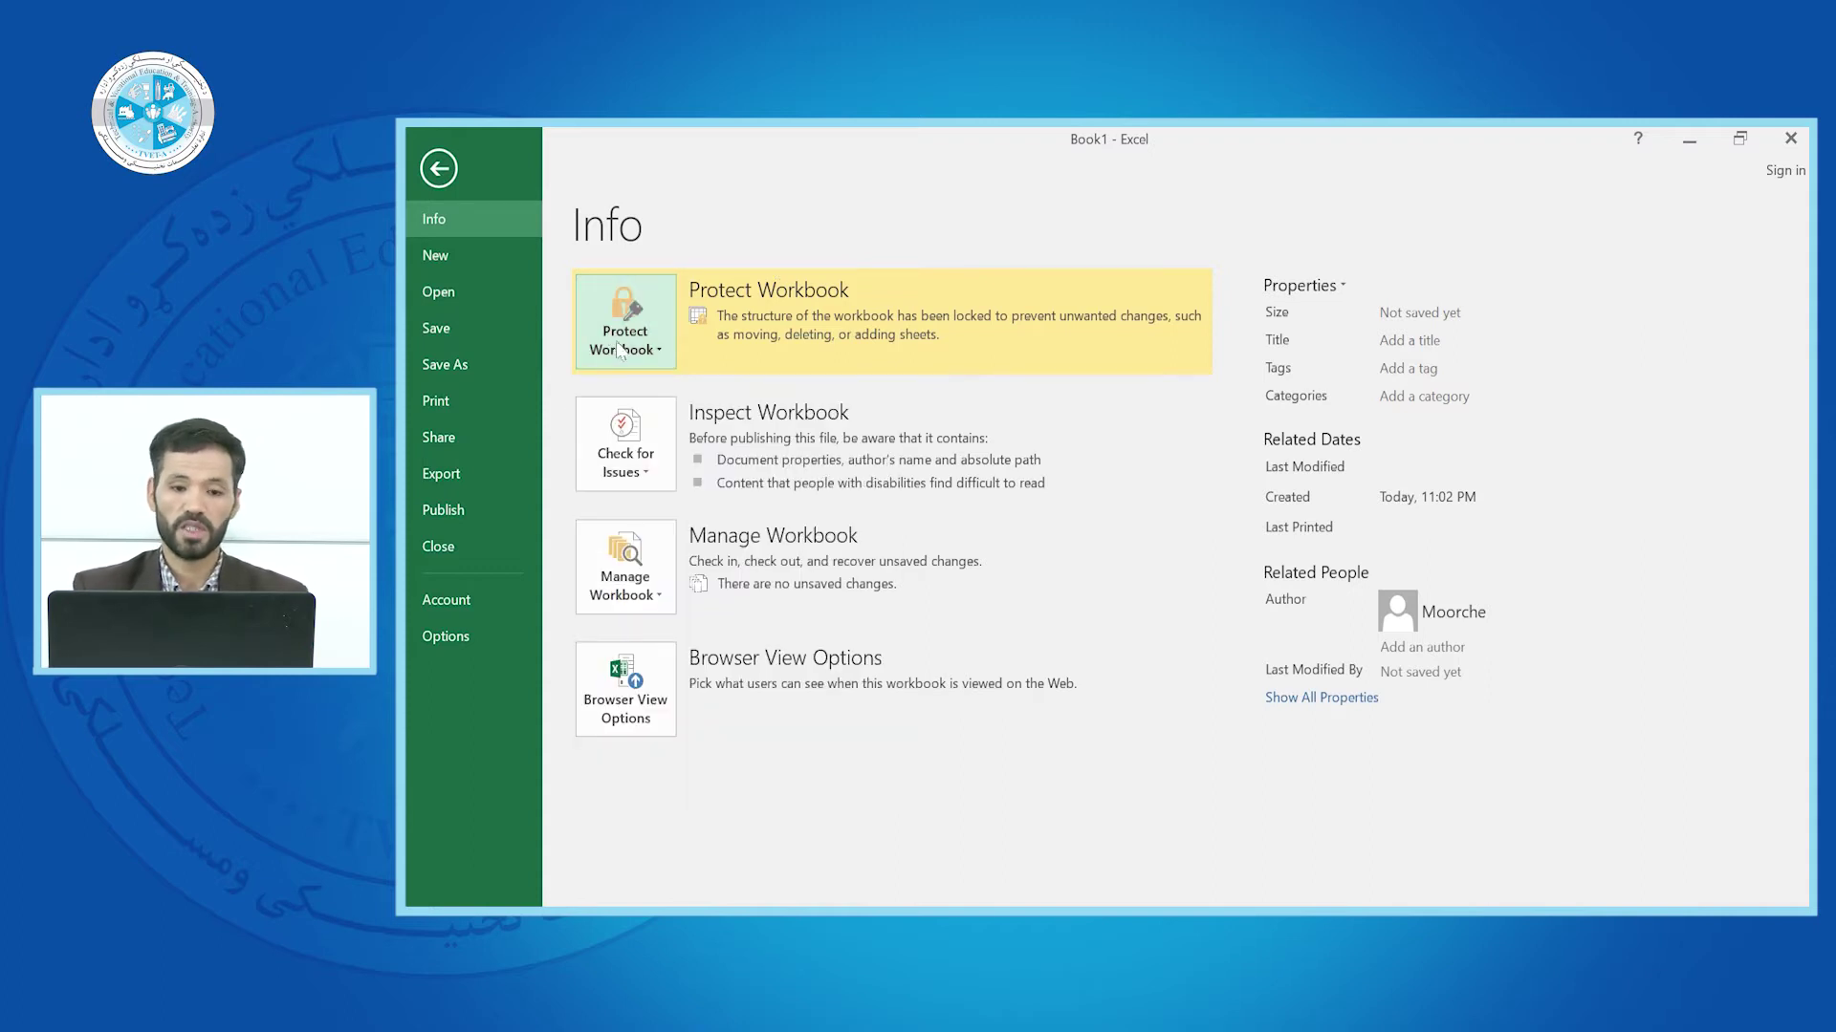
left_click(647, 473)
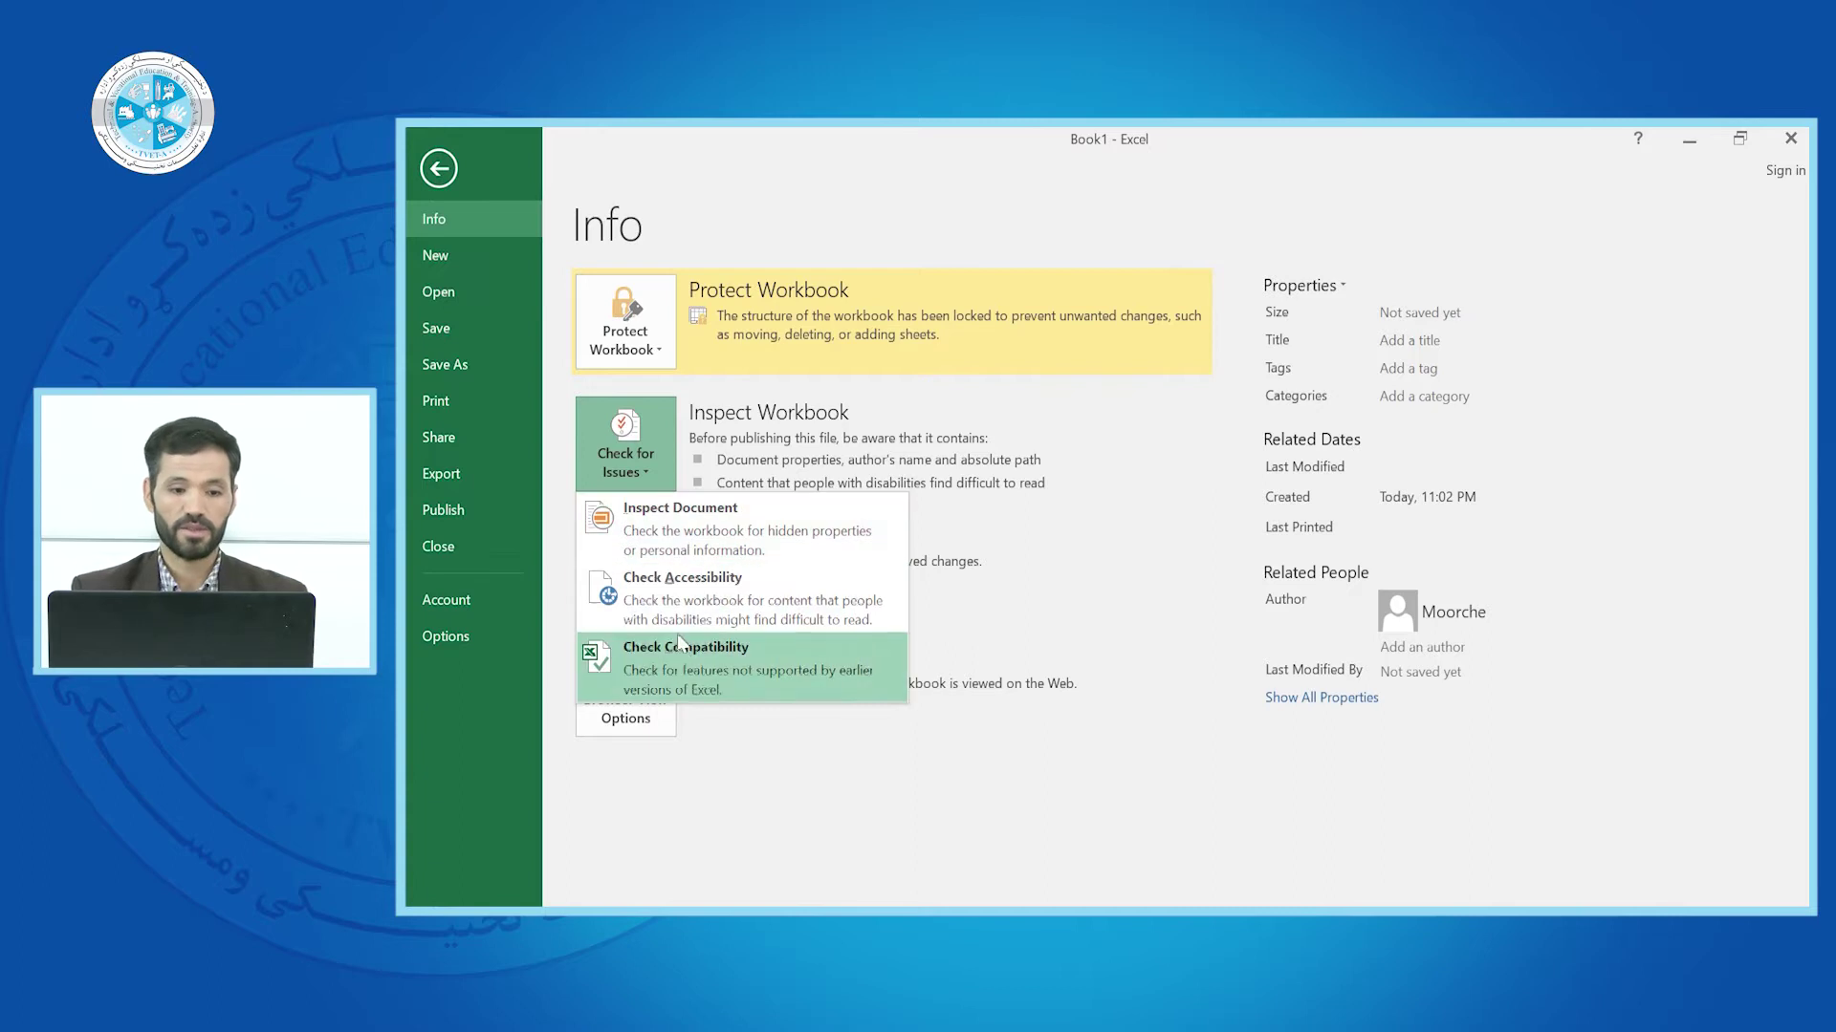
left_click(669, 537)
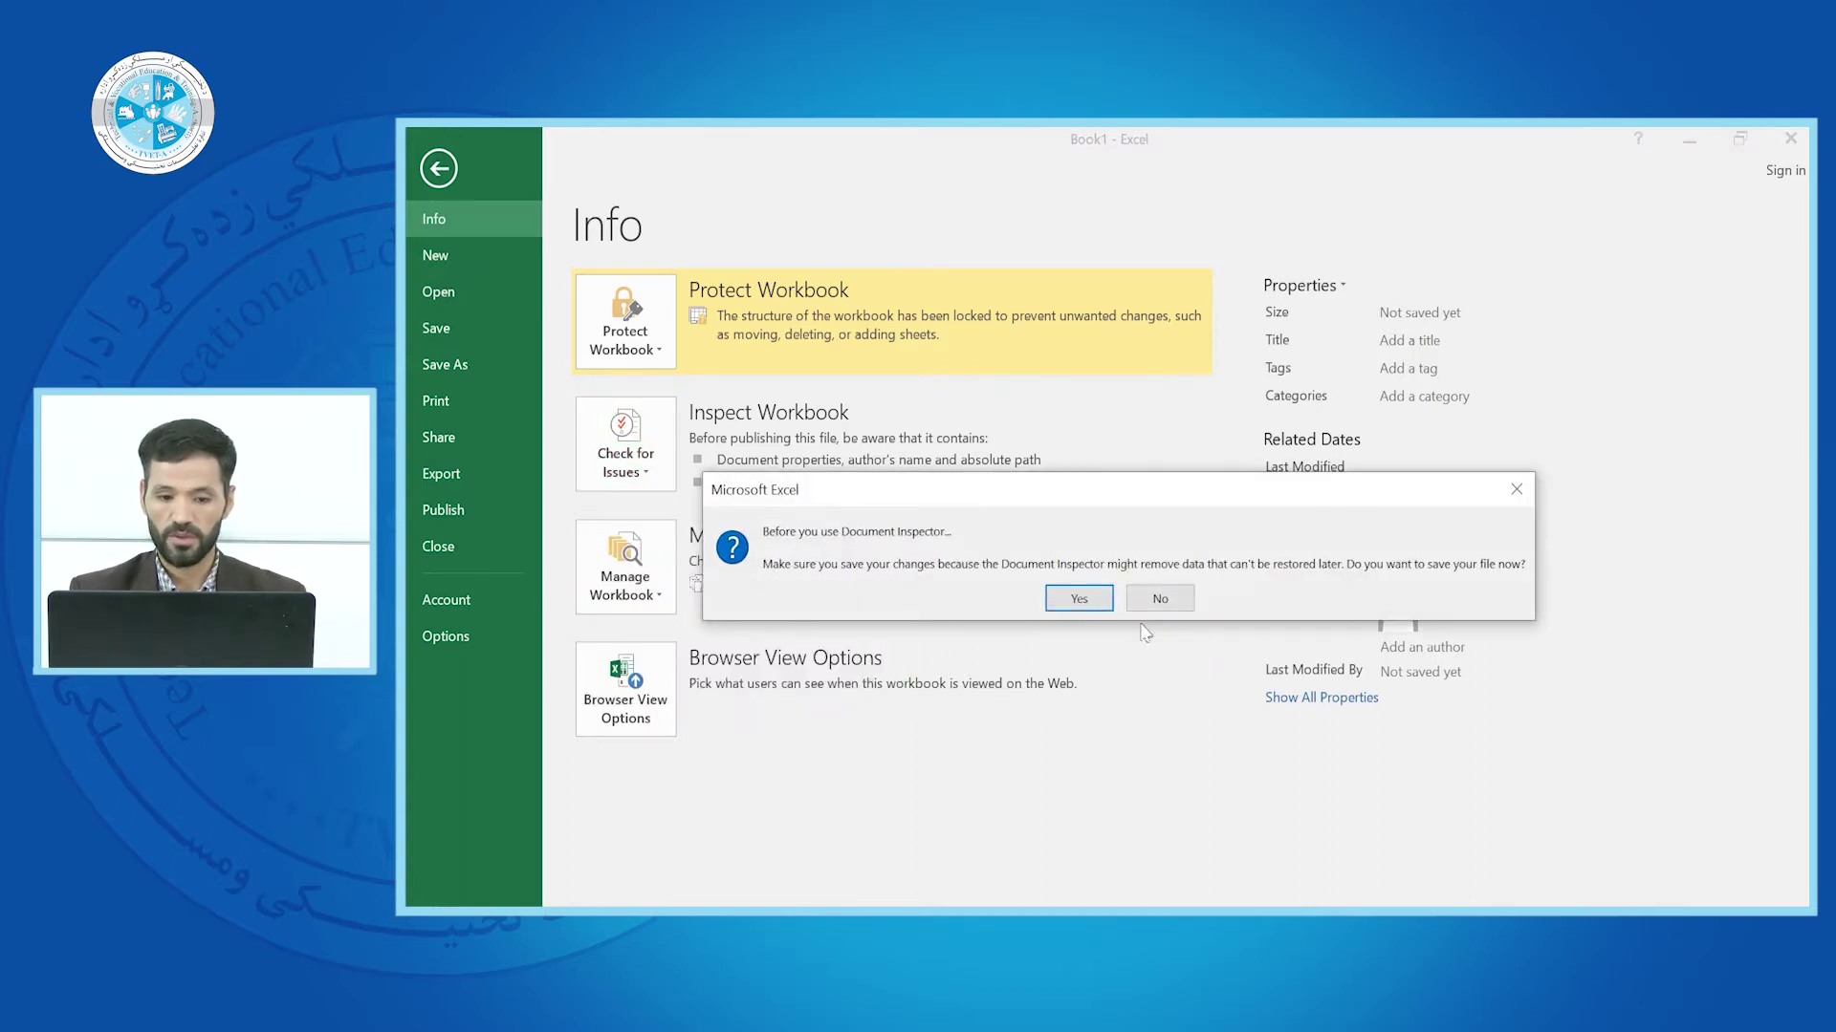
Save the workbook as Book1 and start the Document Inspector scan
left_click(1078, 598)
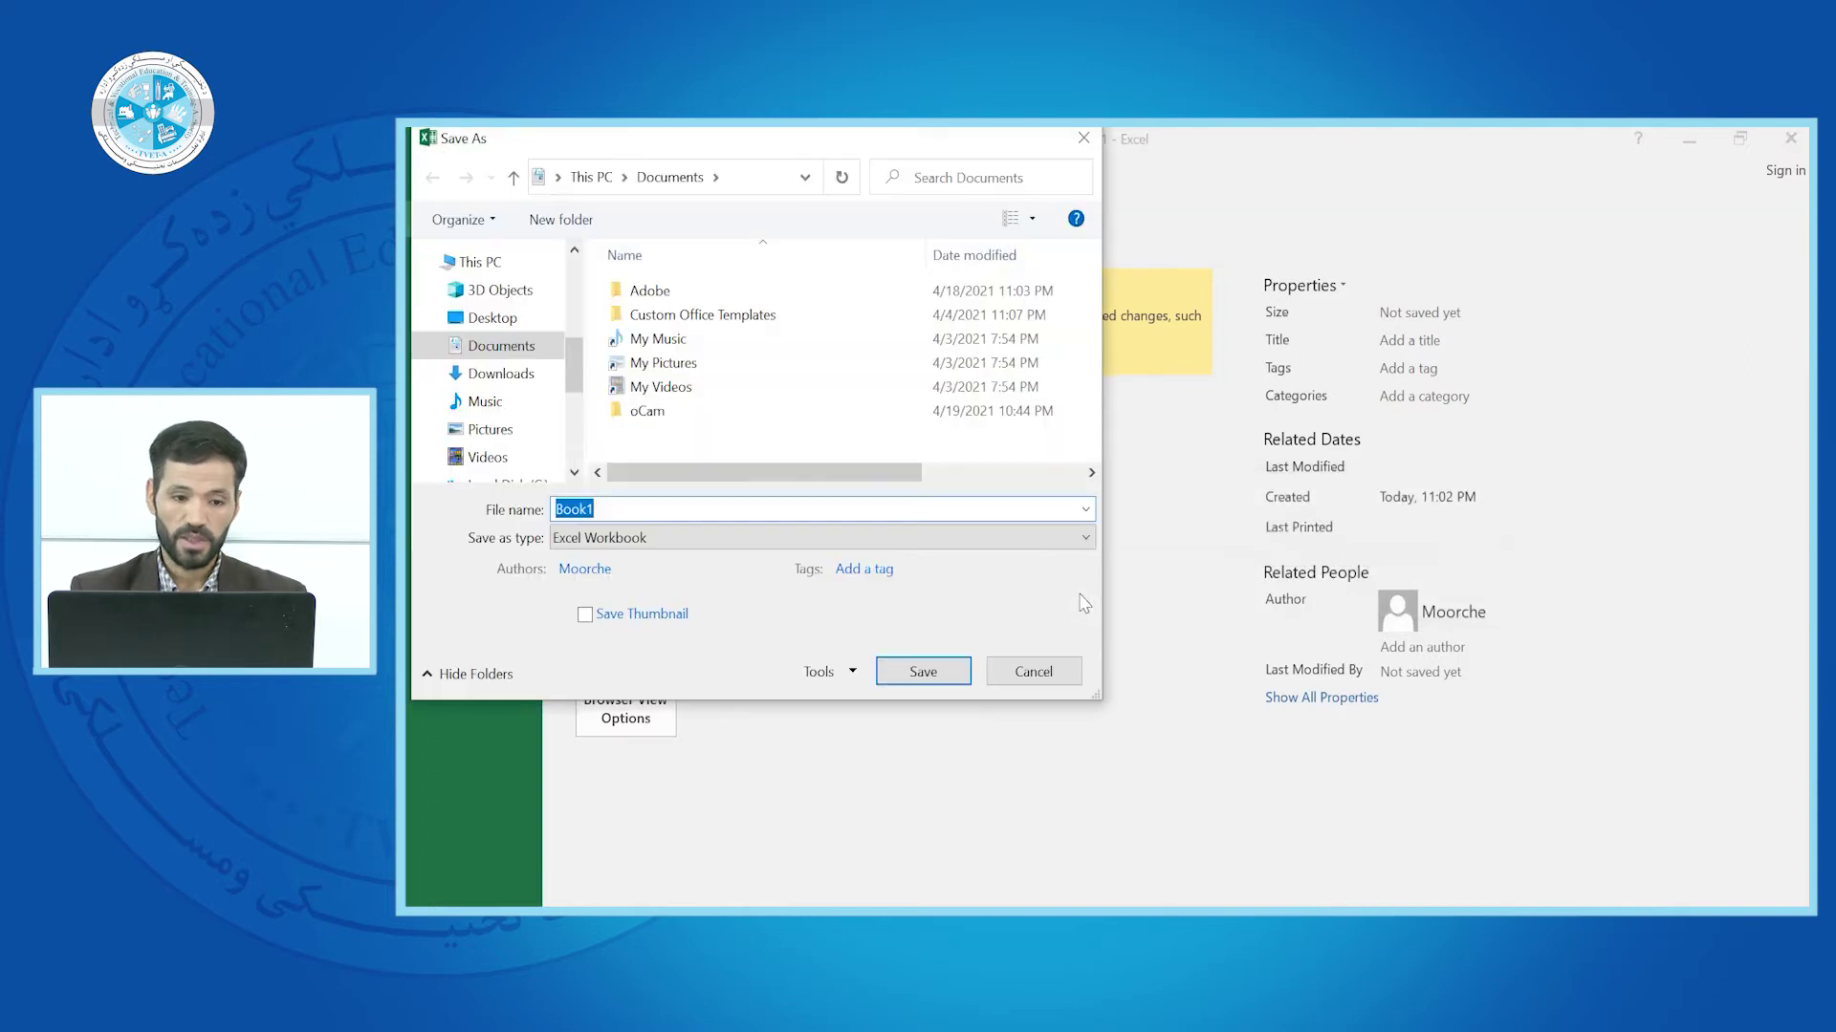
left_click(920, 670)
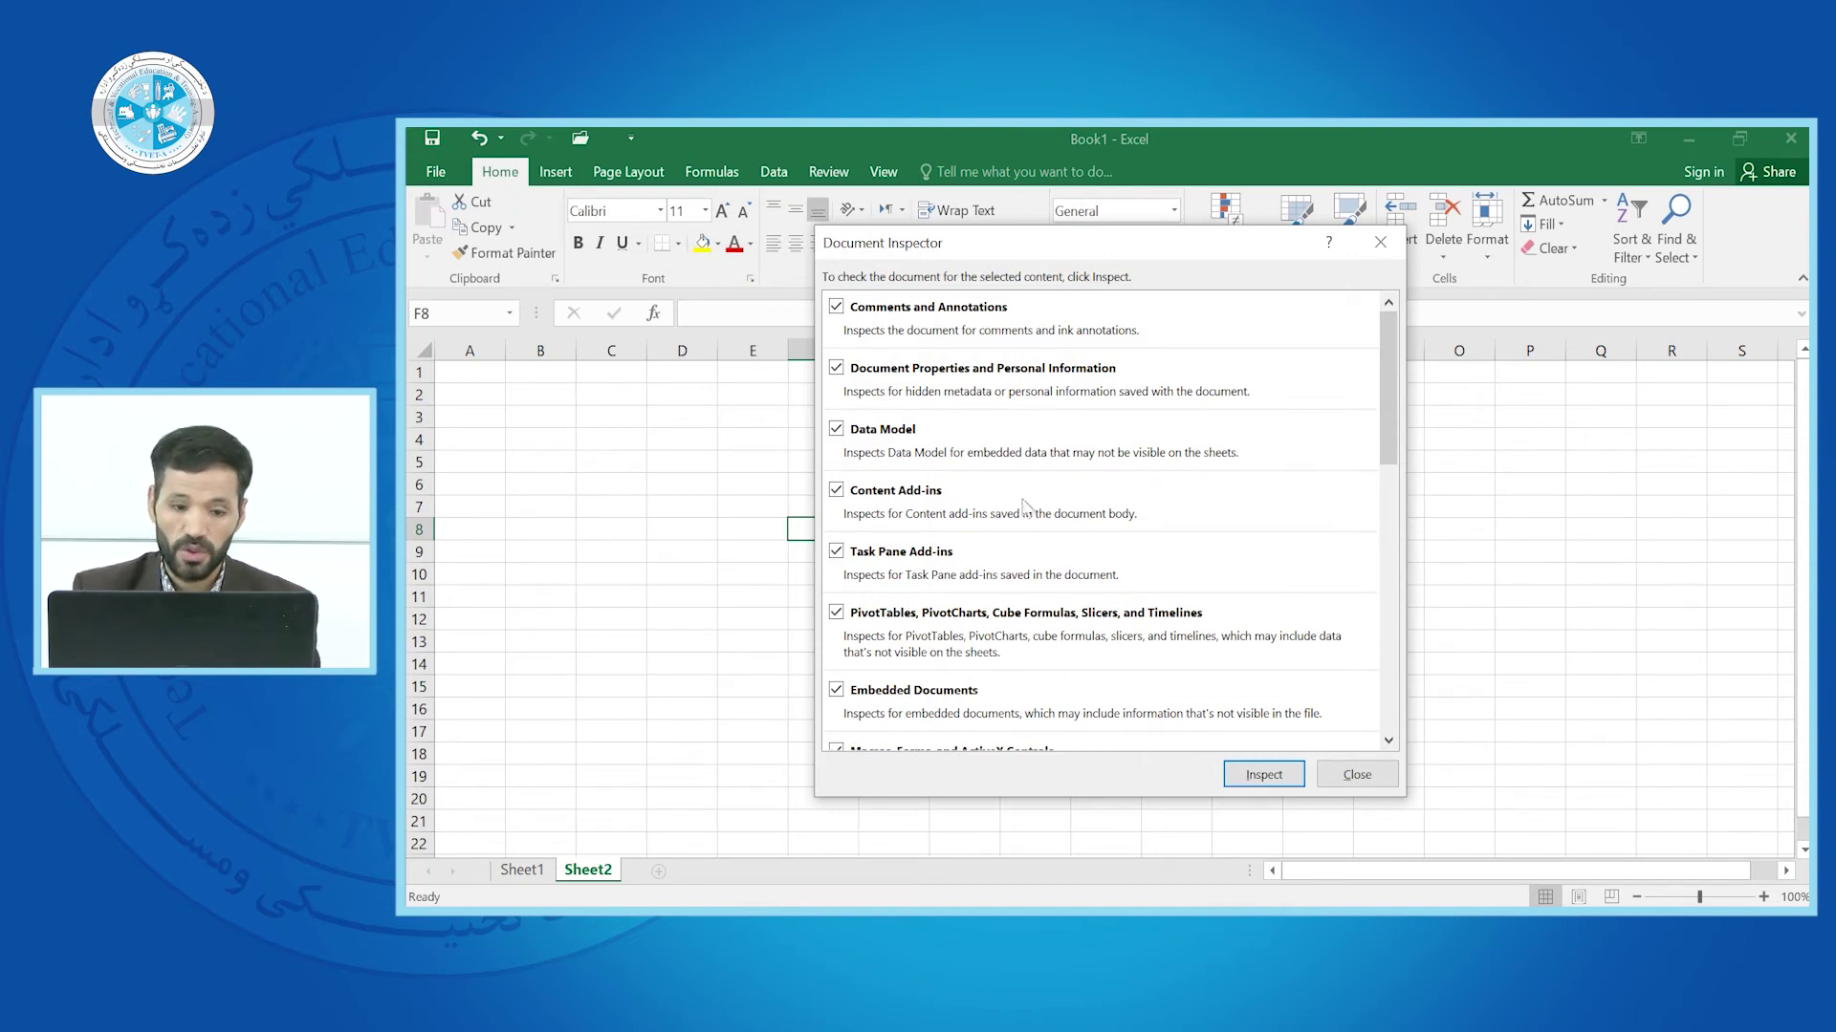
left_click(1256, 778)
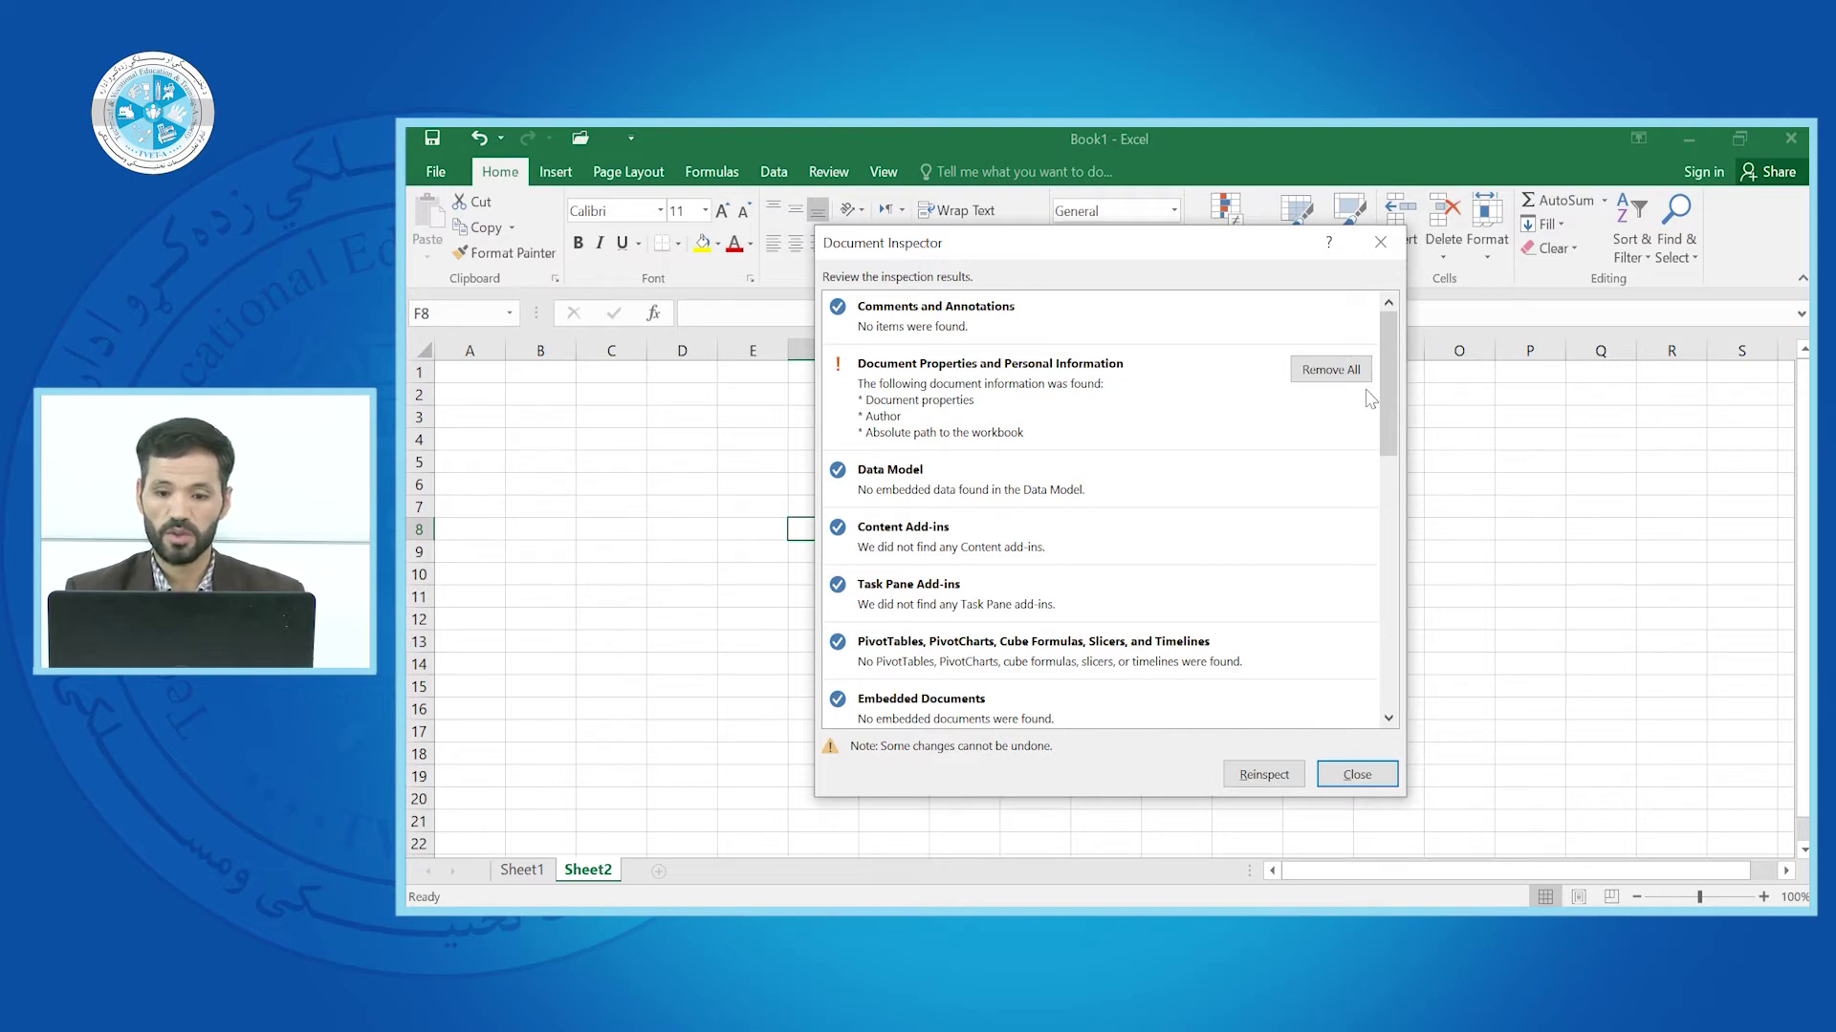
Remove all document properties and personal information, reinspect, and close the inspector
scroll(1369, 577, "down", 5)
scroll(1369, 577, "down", 3)
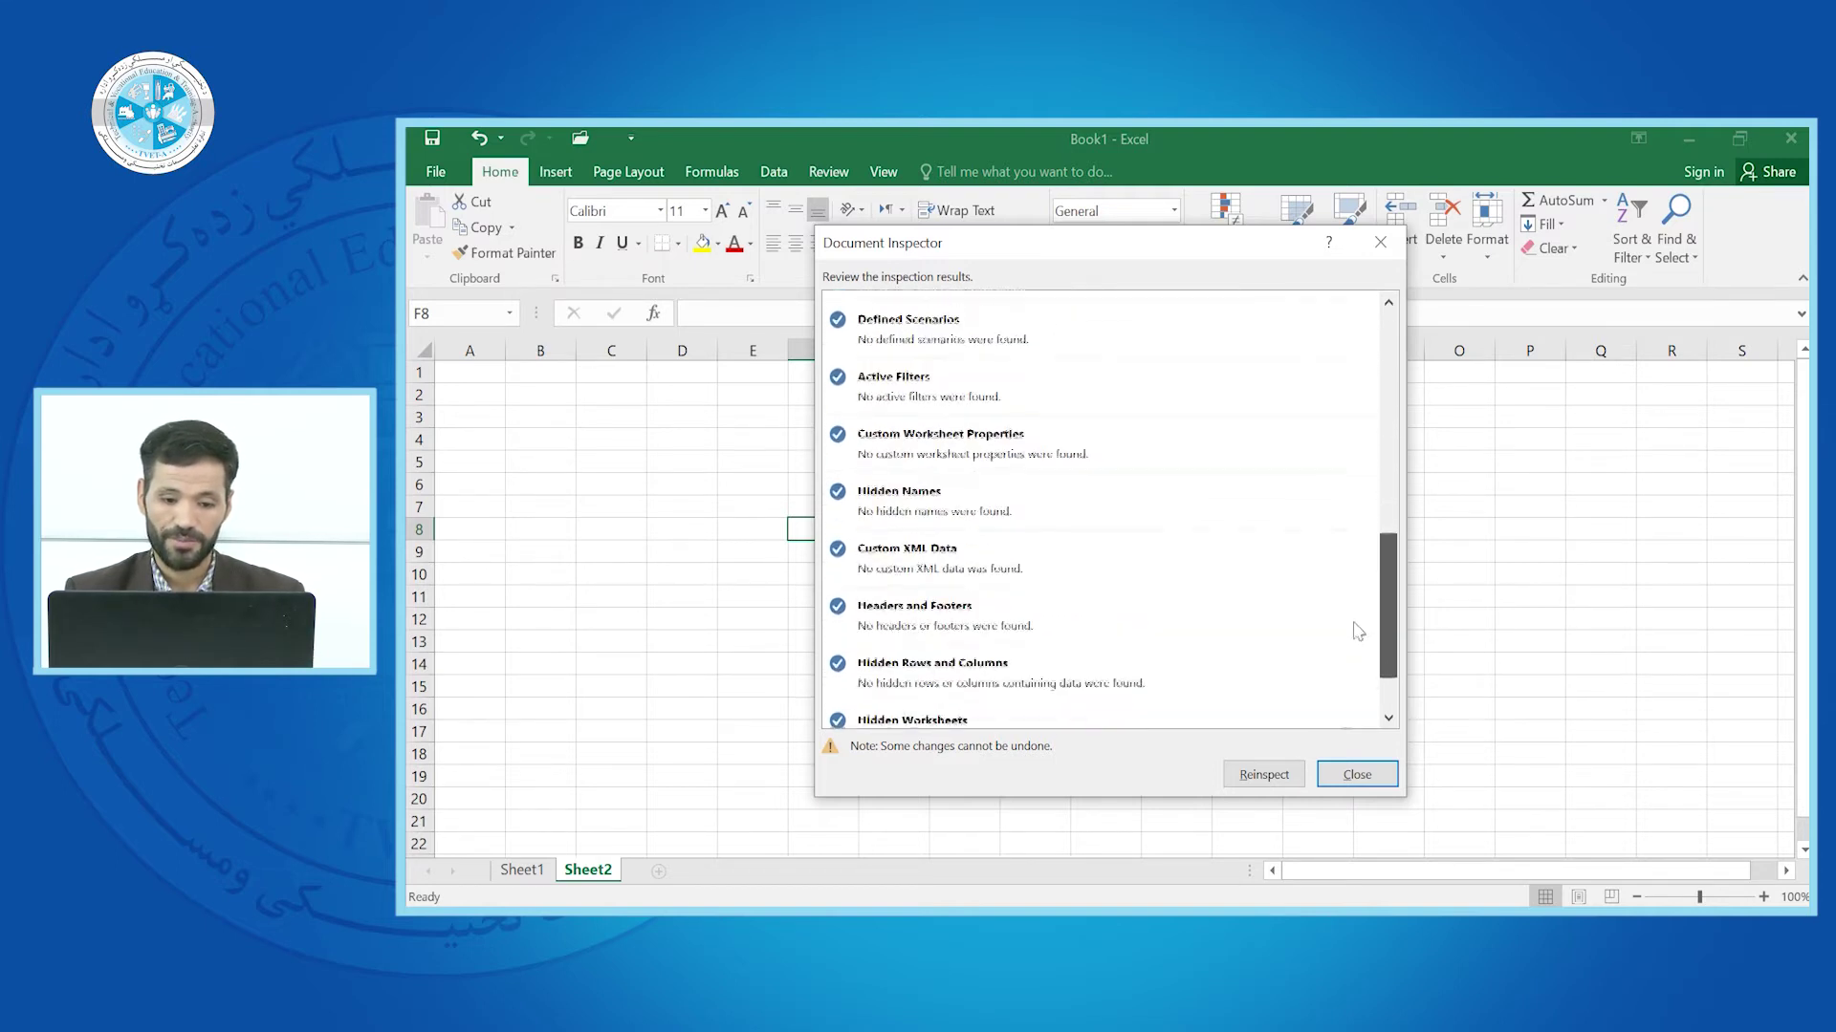
scroll(1365, 535, "up", 10)
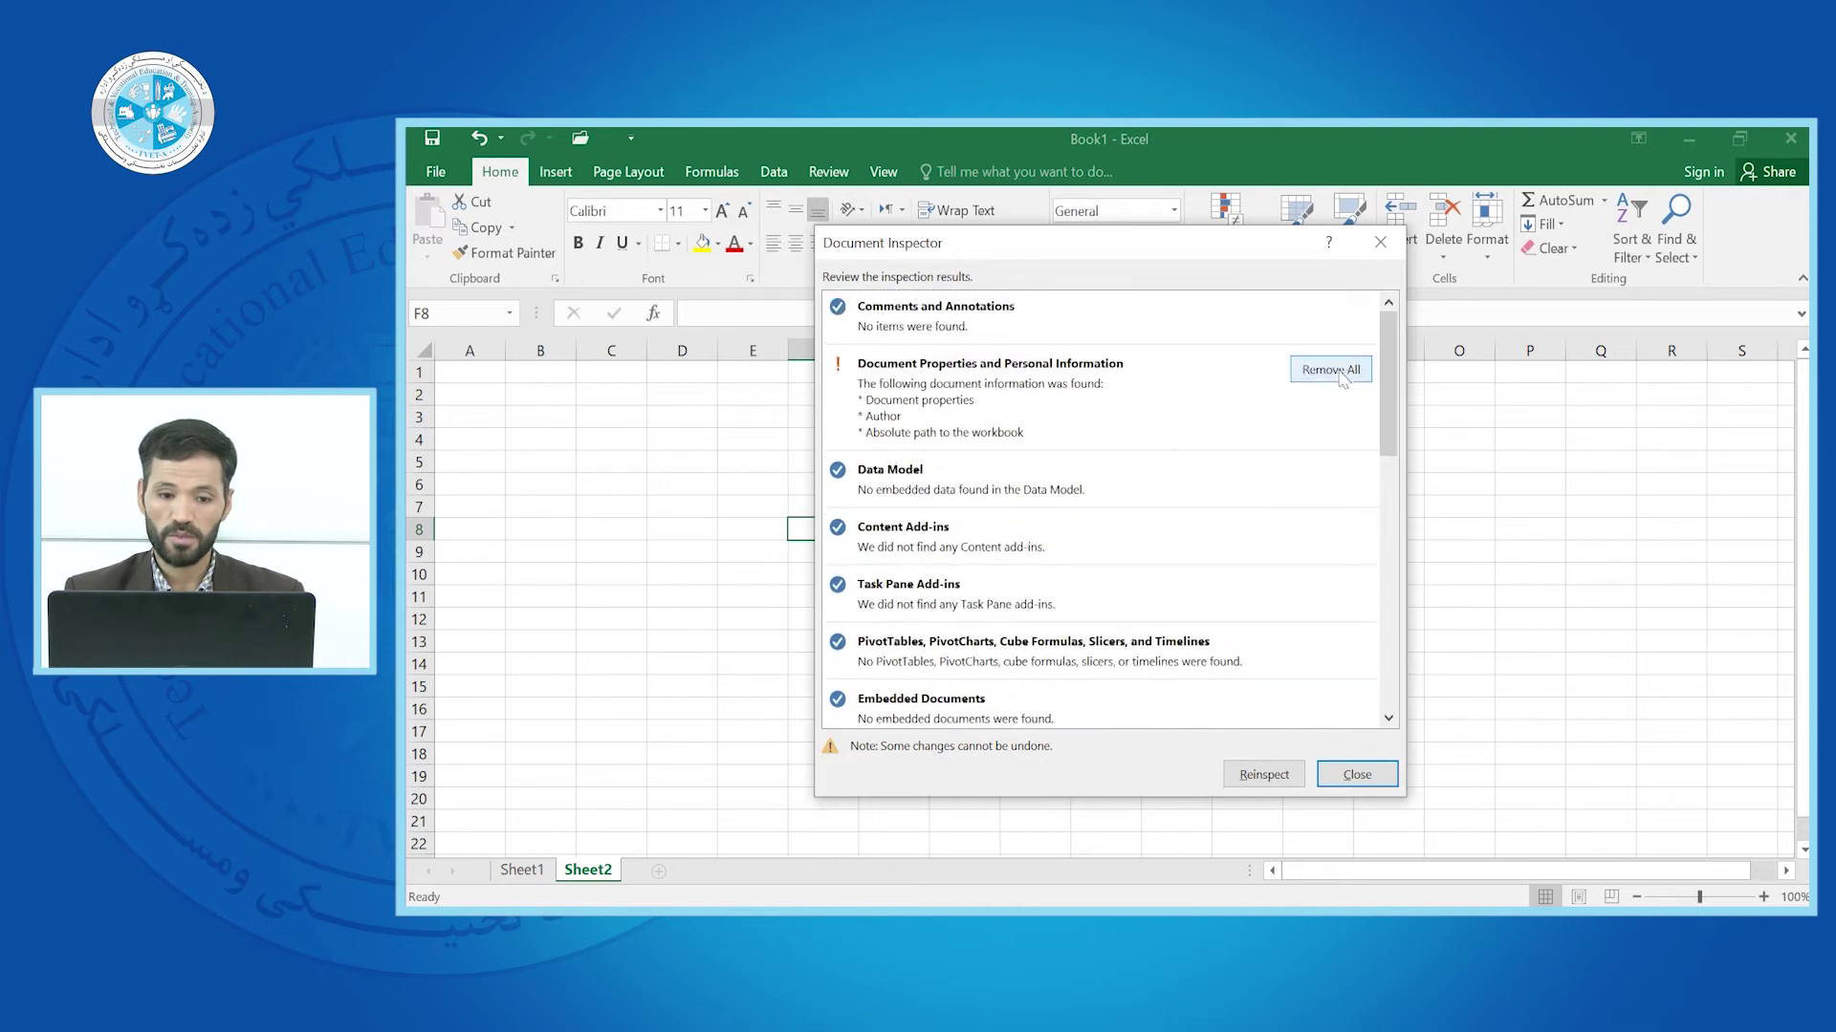
left_click(1348, 373)
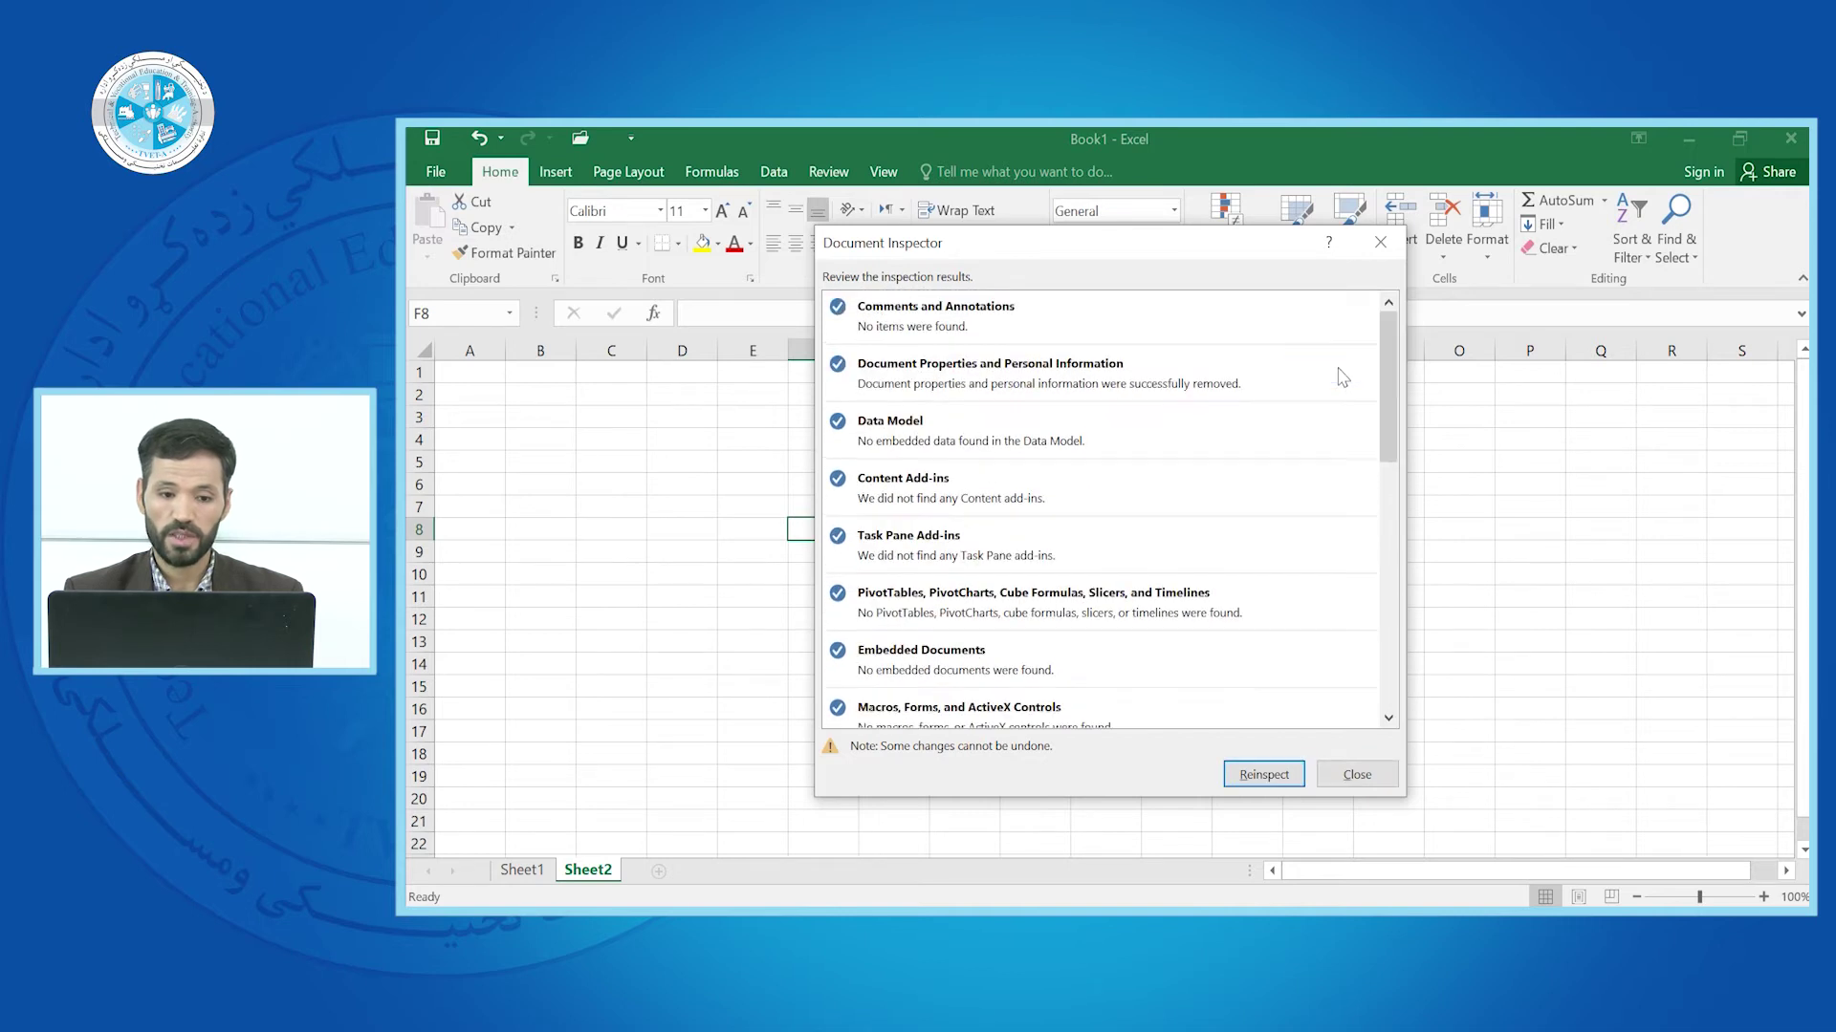
left_click(1264, 775)
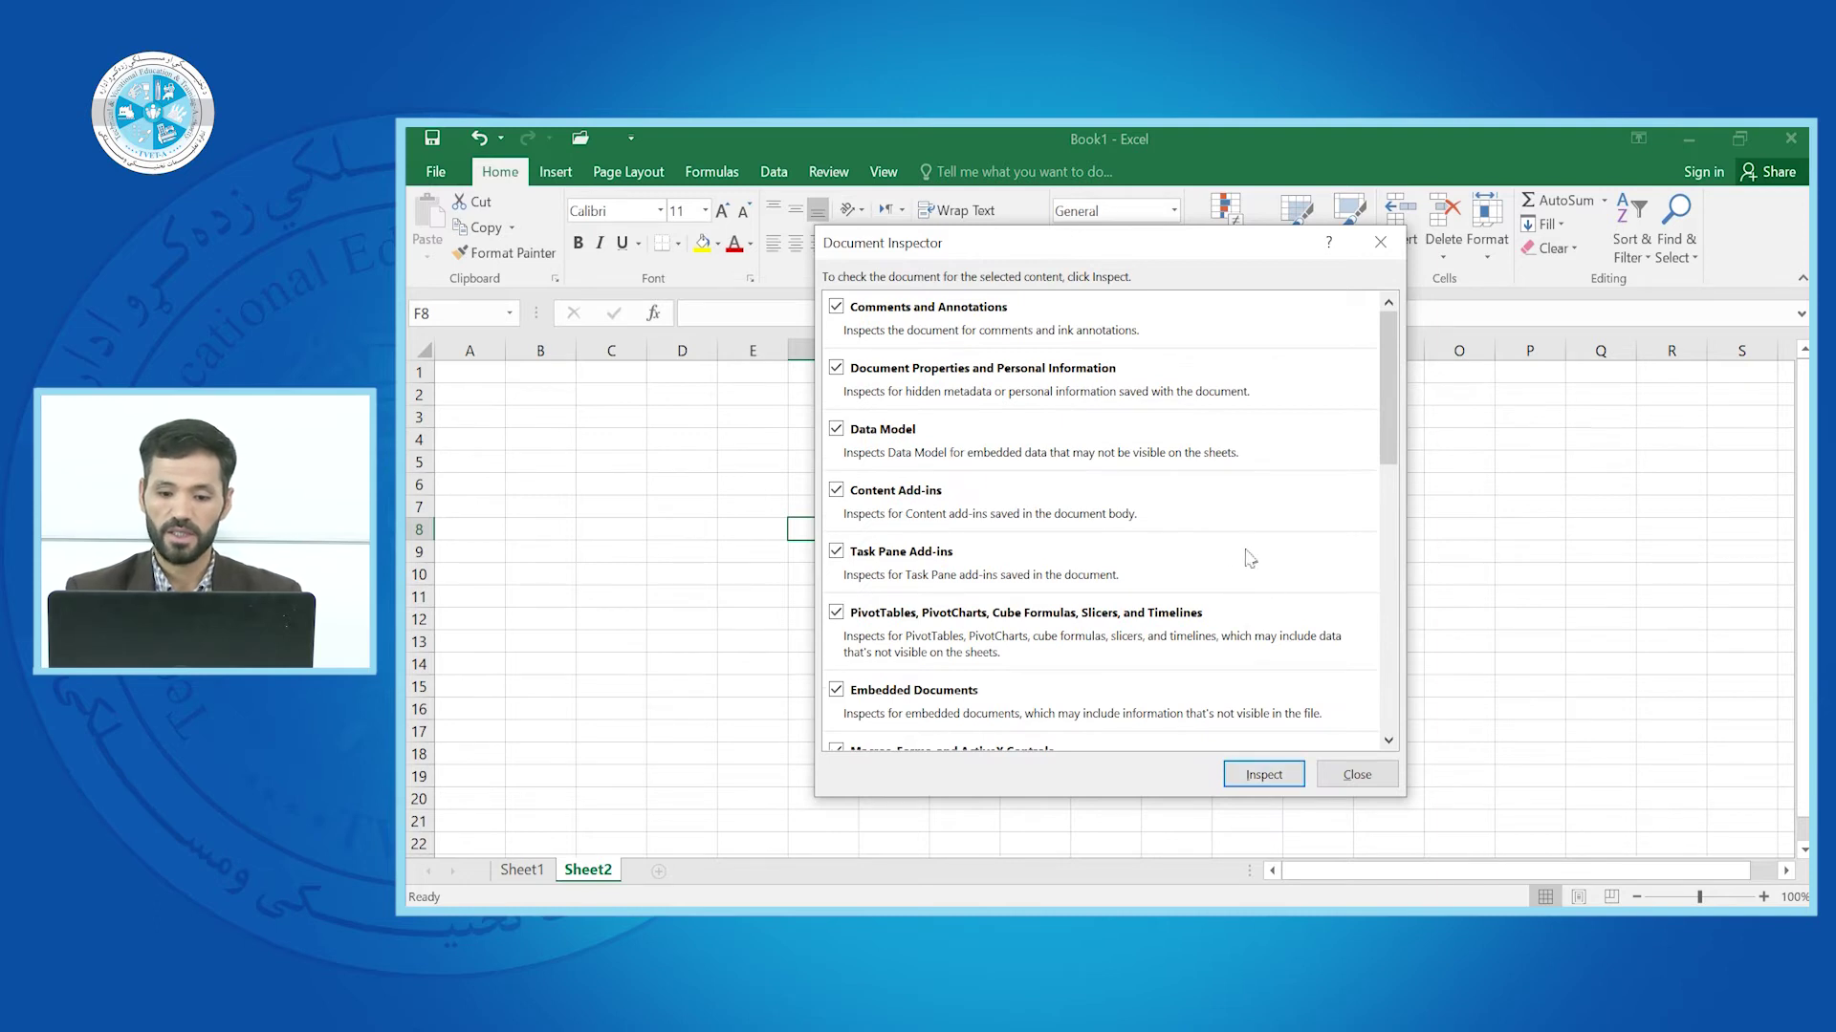
left_click_drag(1383, 413, 1387, 687)
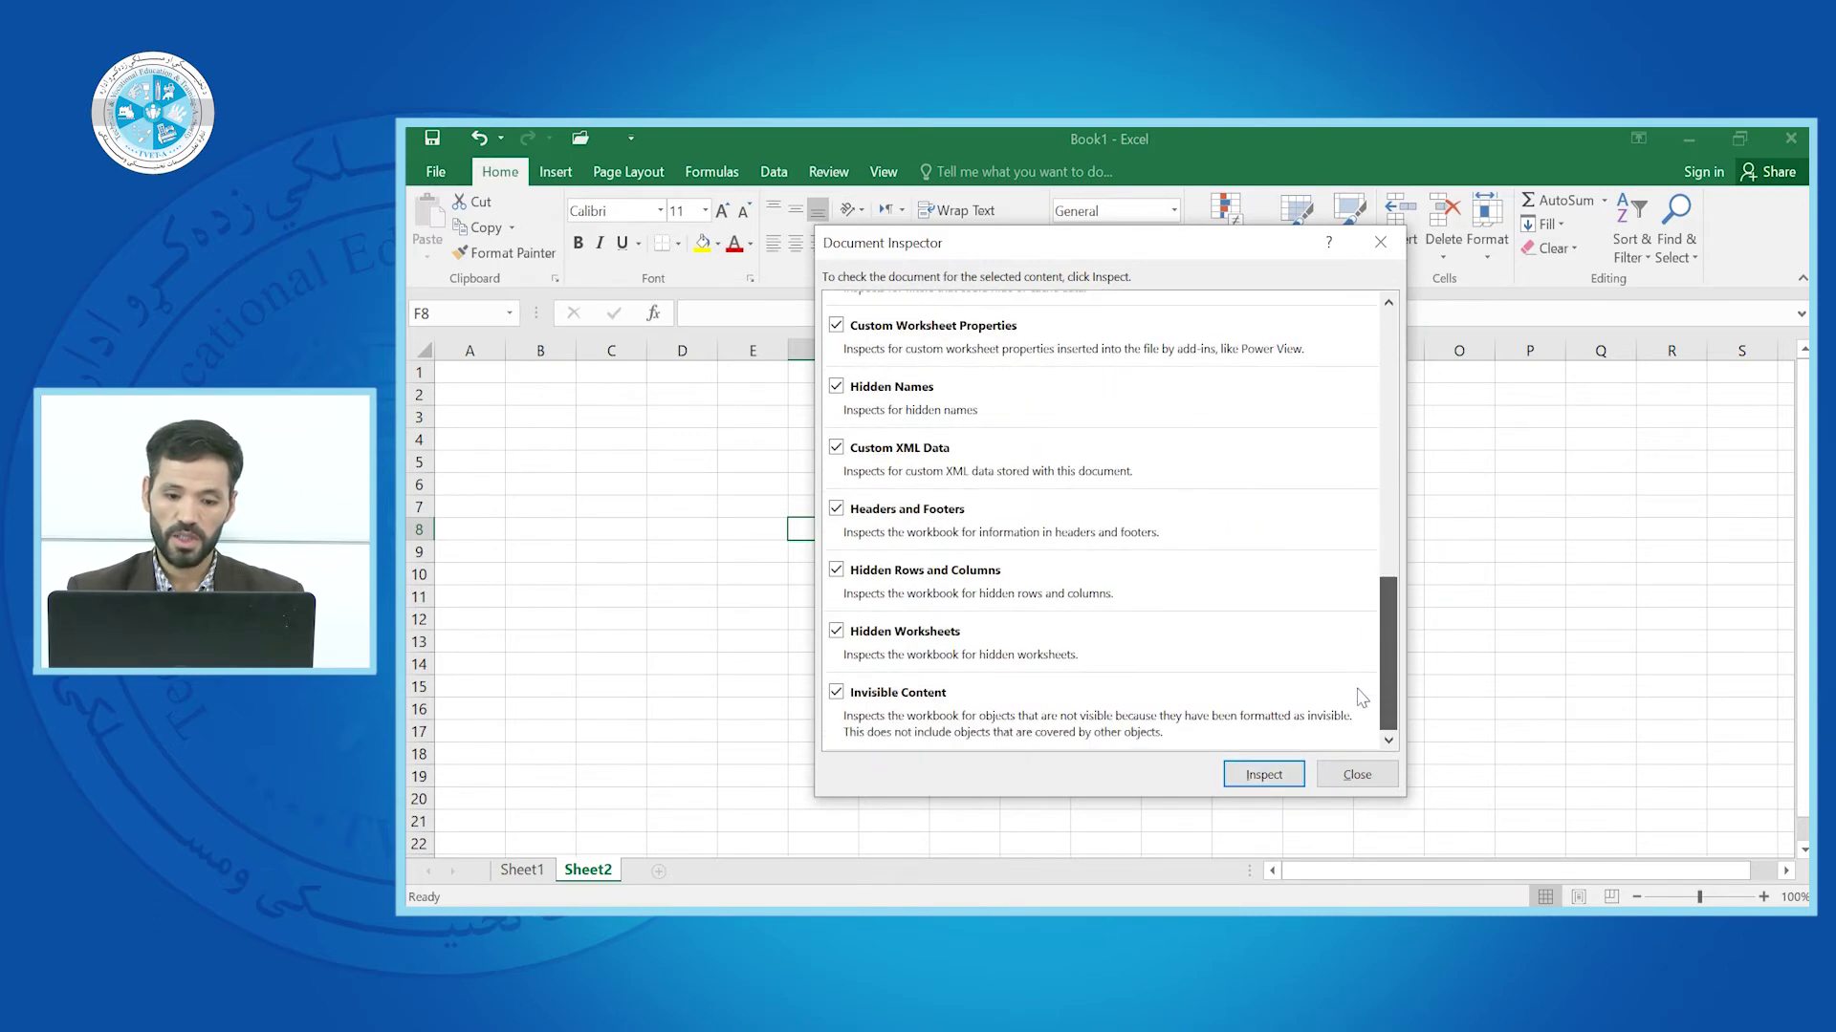
left_click(1358, 776)
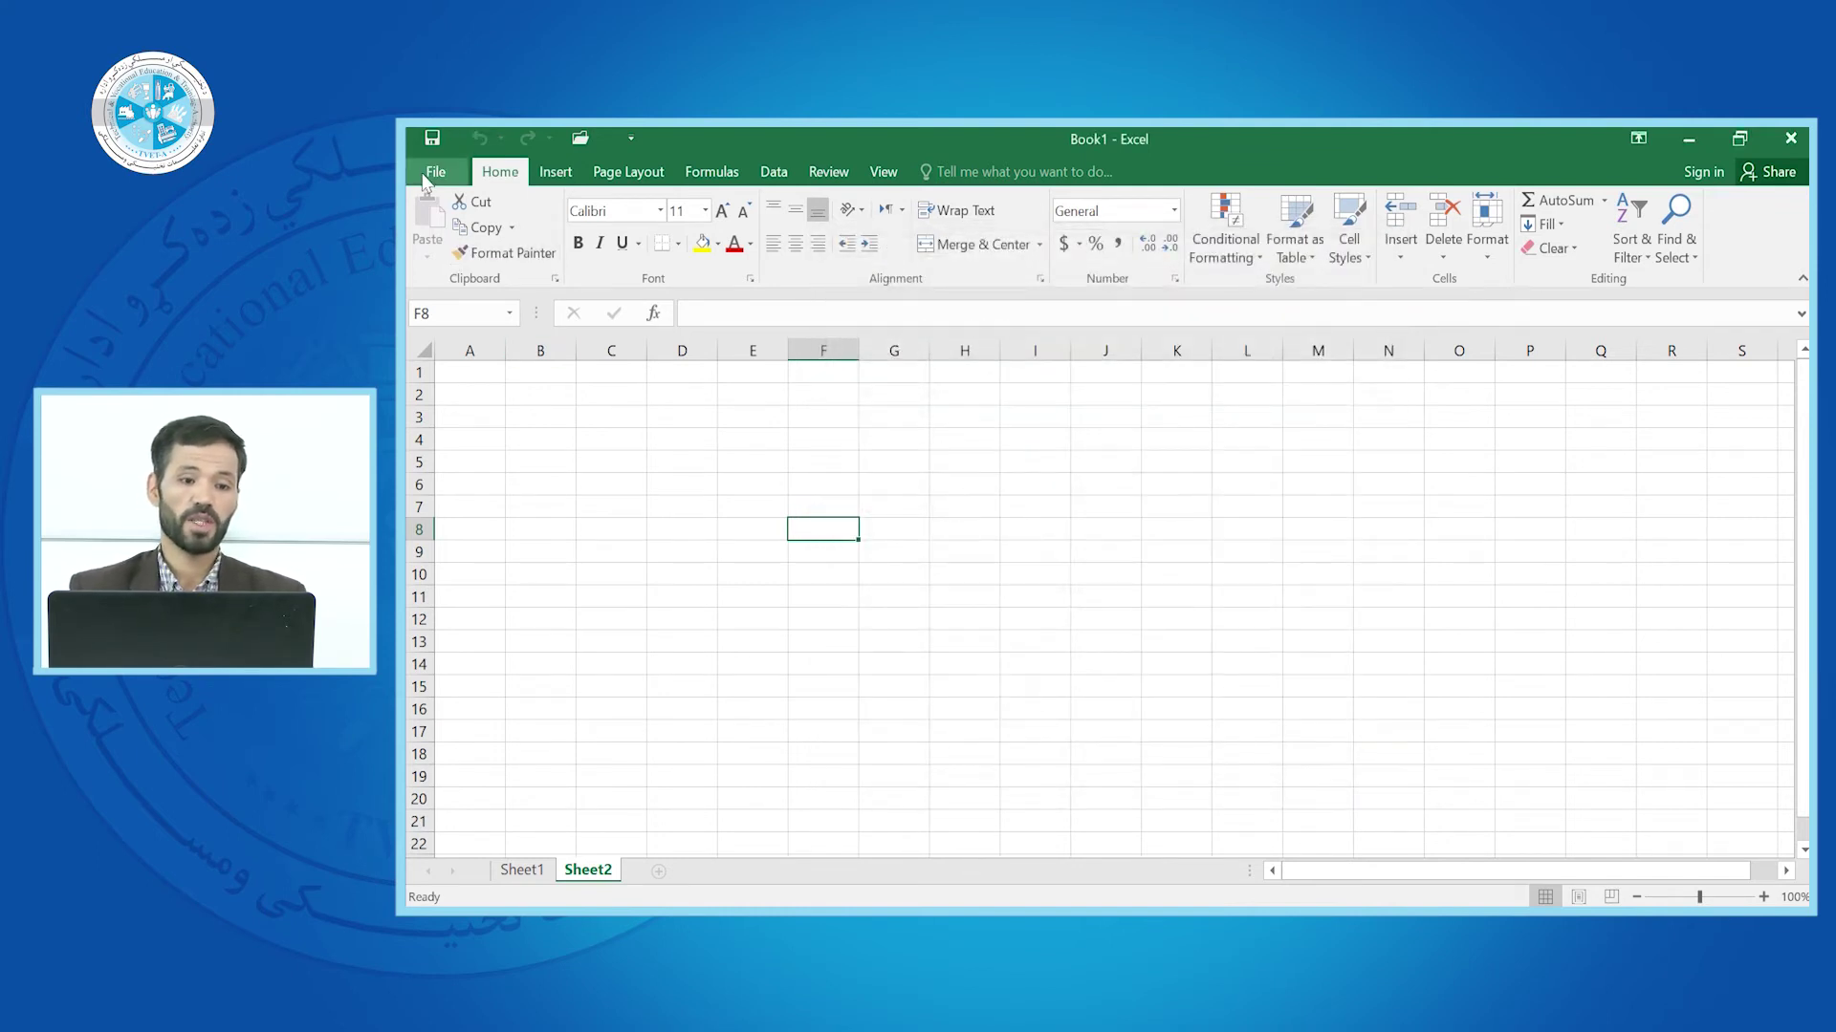
Run Check Compatibility on Book1 and dismiss the report showing no issues
left_click(436, 171)
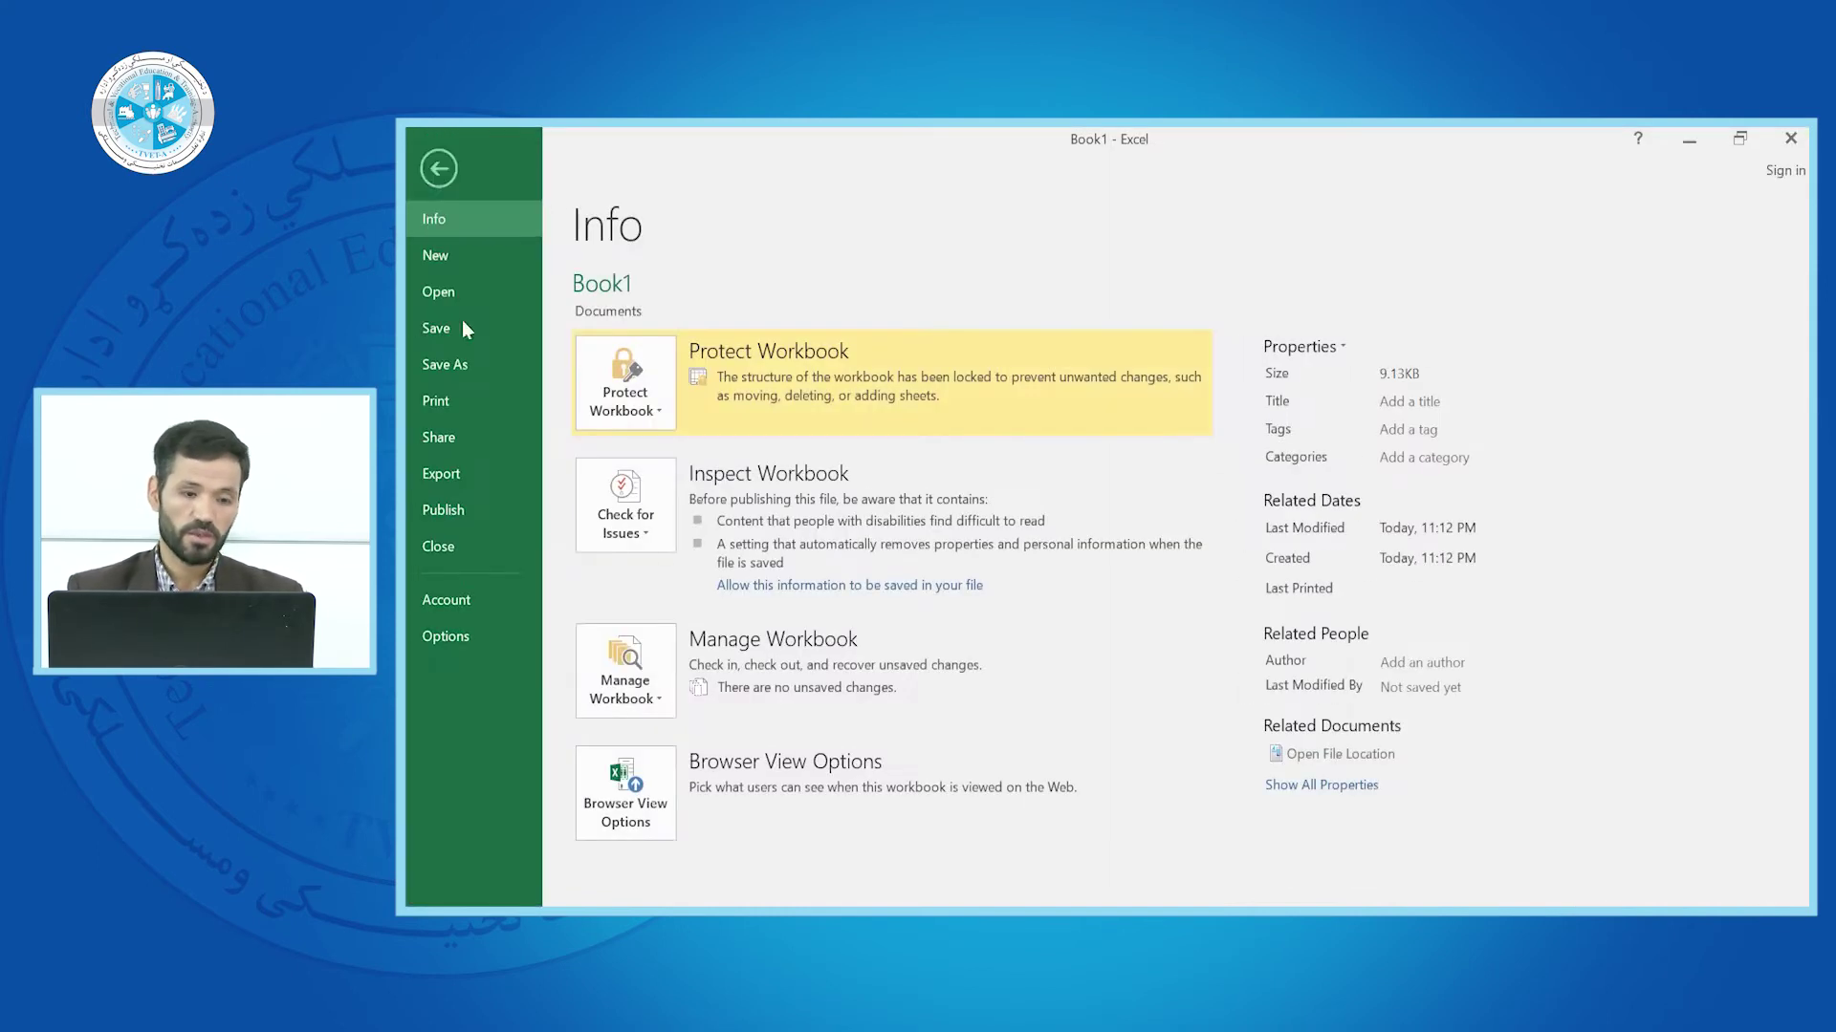
left_click(650, 531)
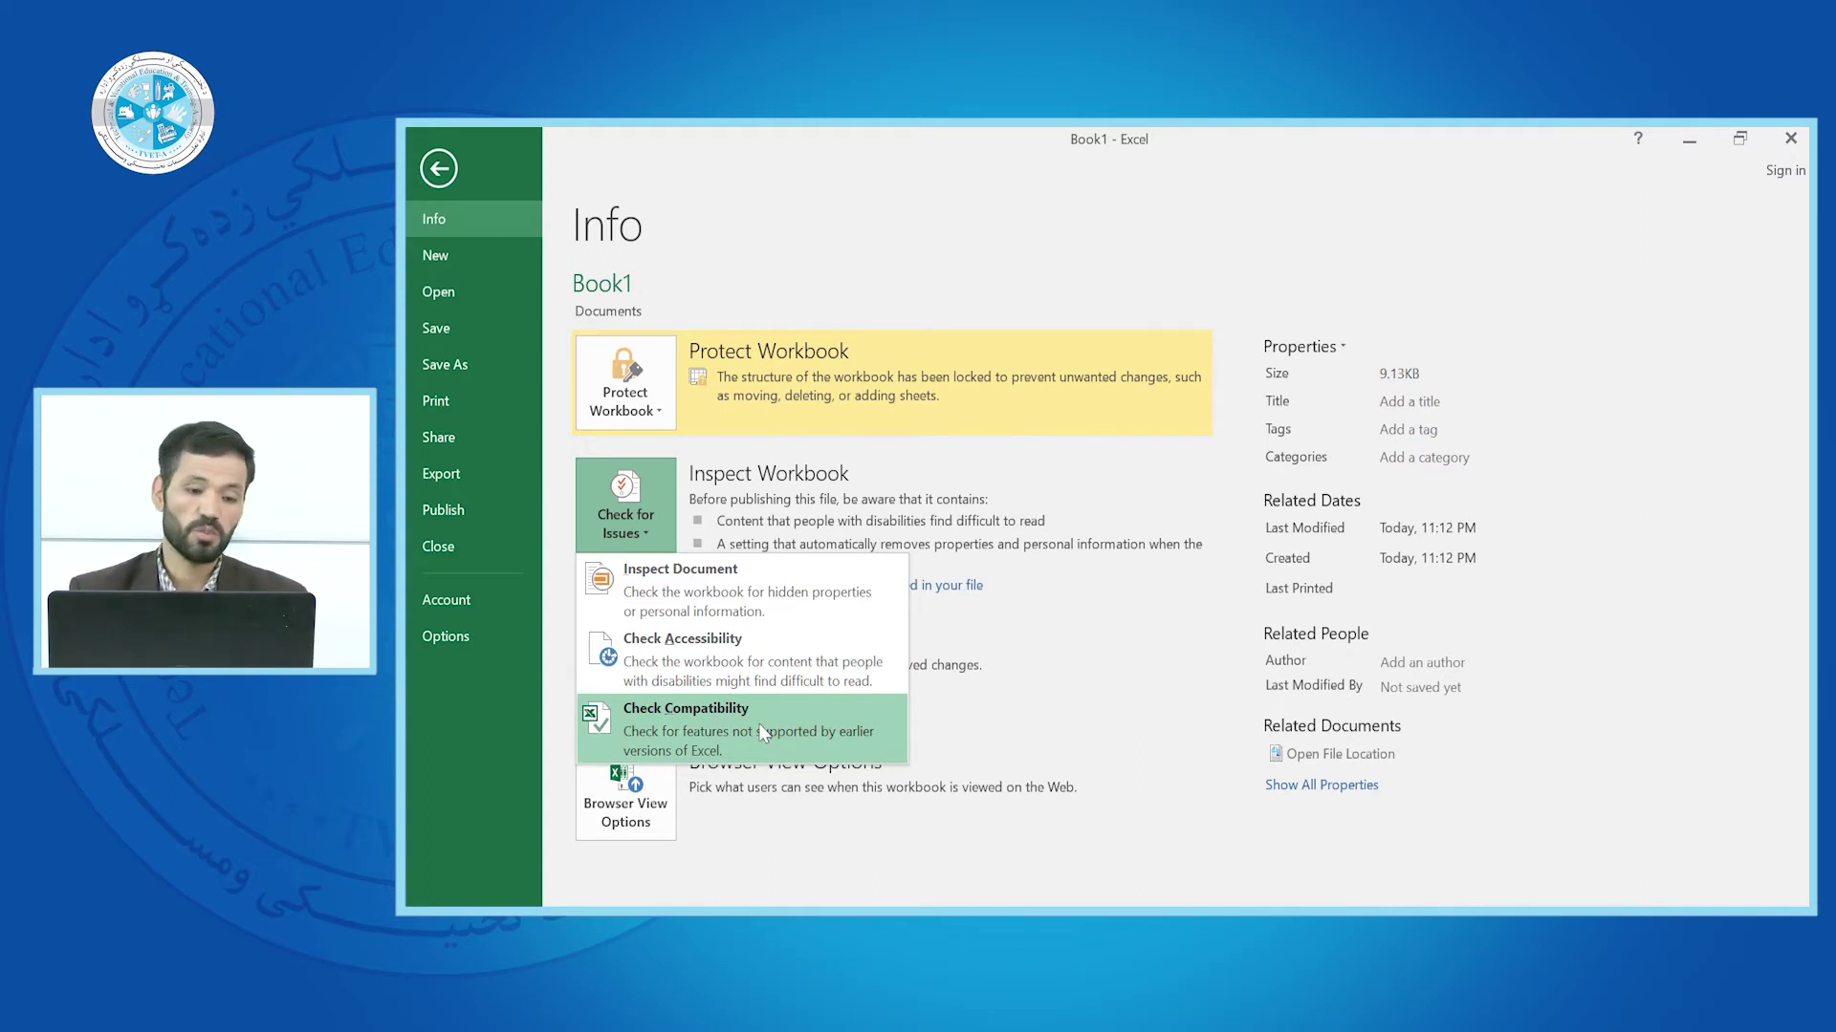
key("Escape")
key("Escape")
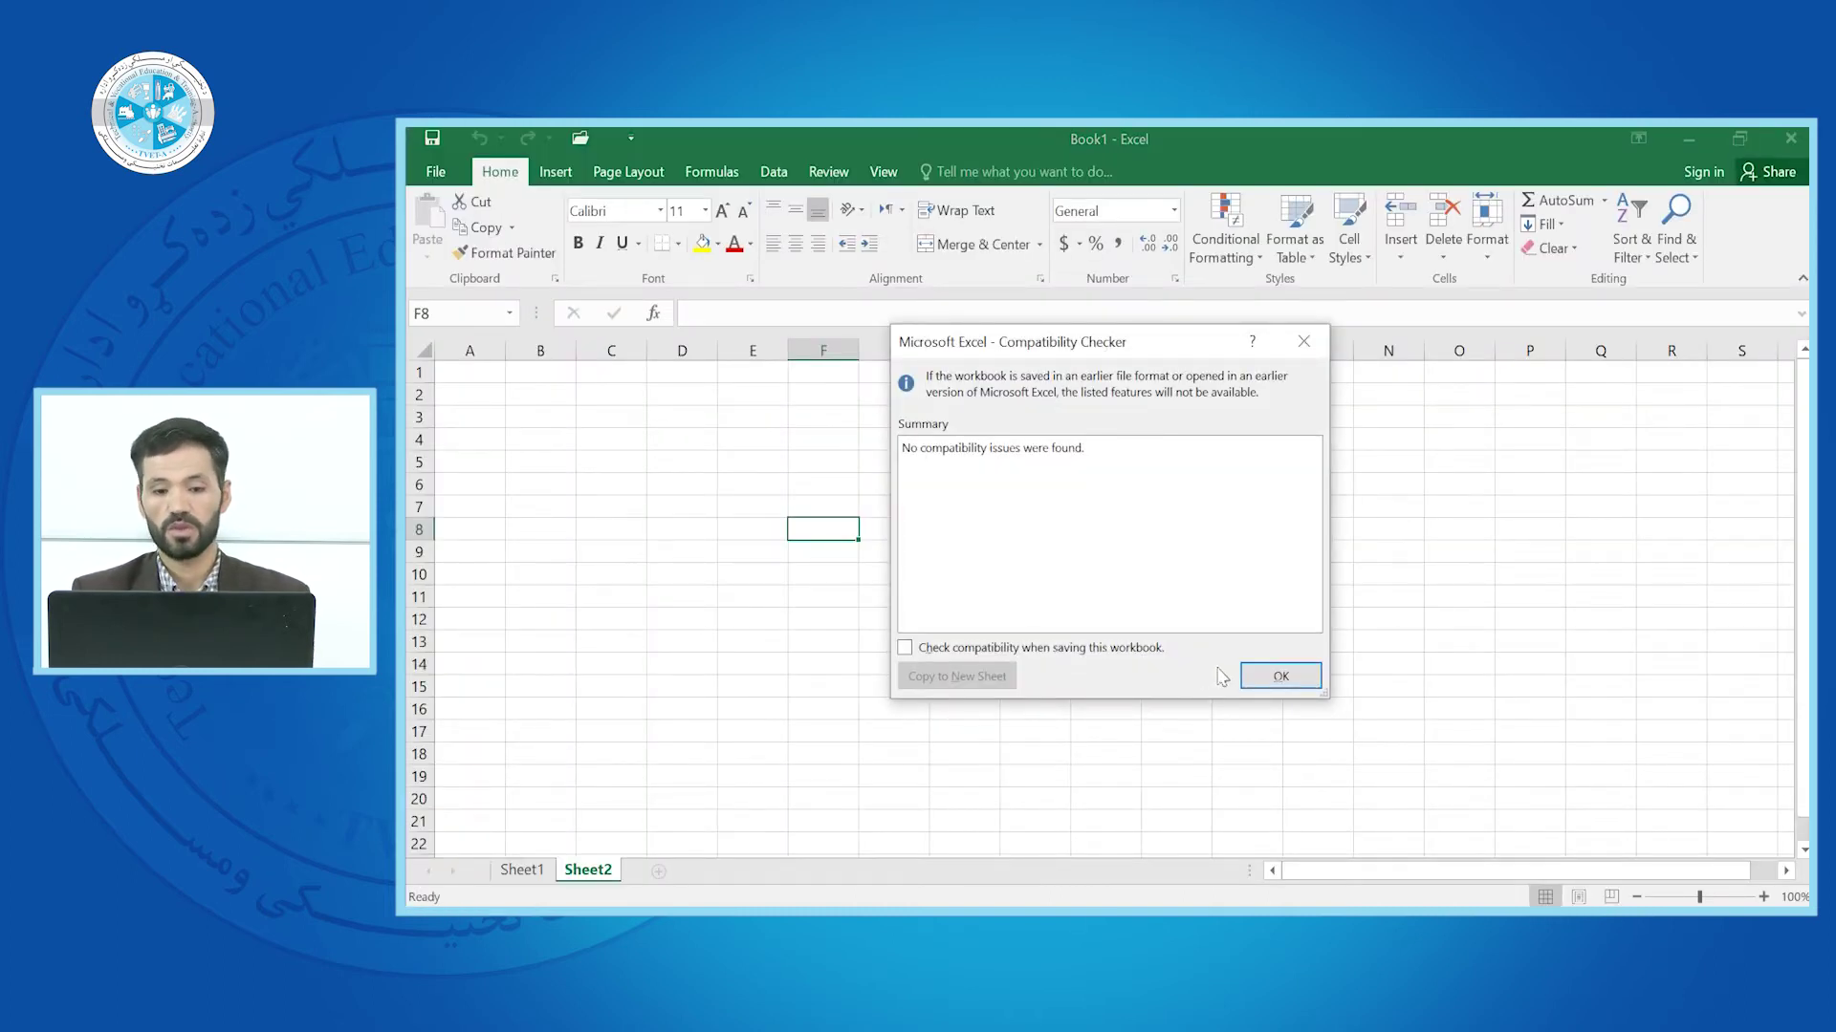
left_click(1281, 676)
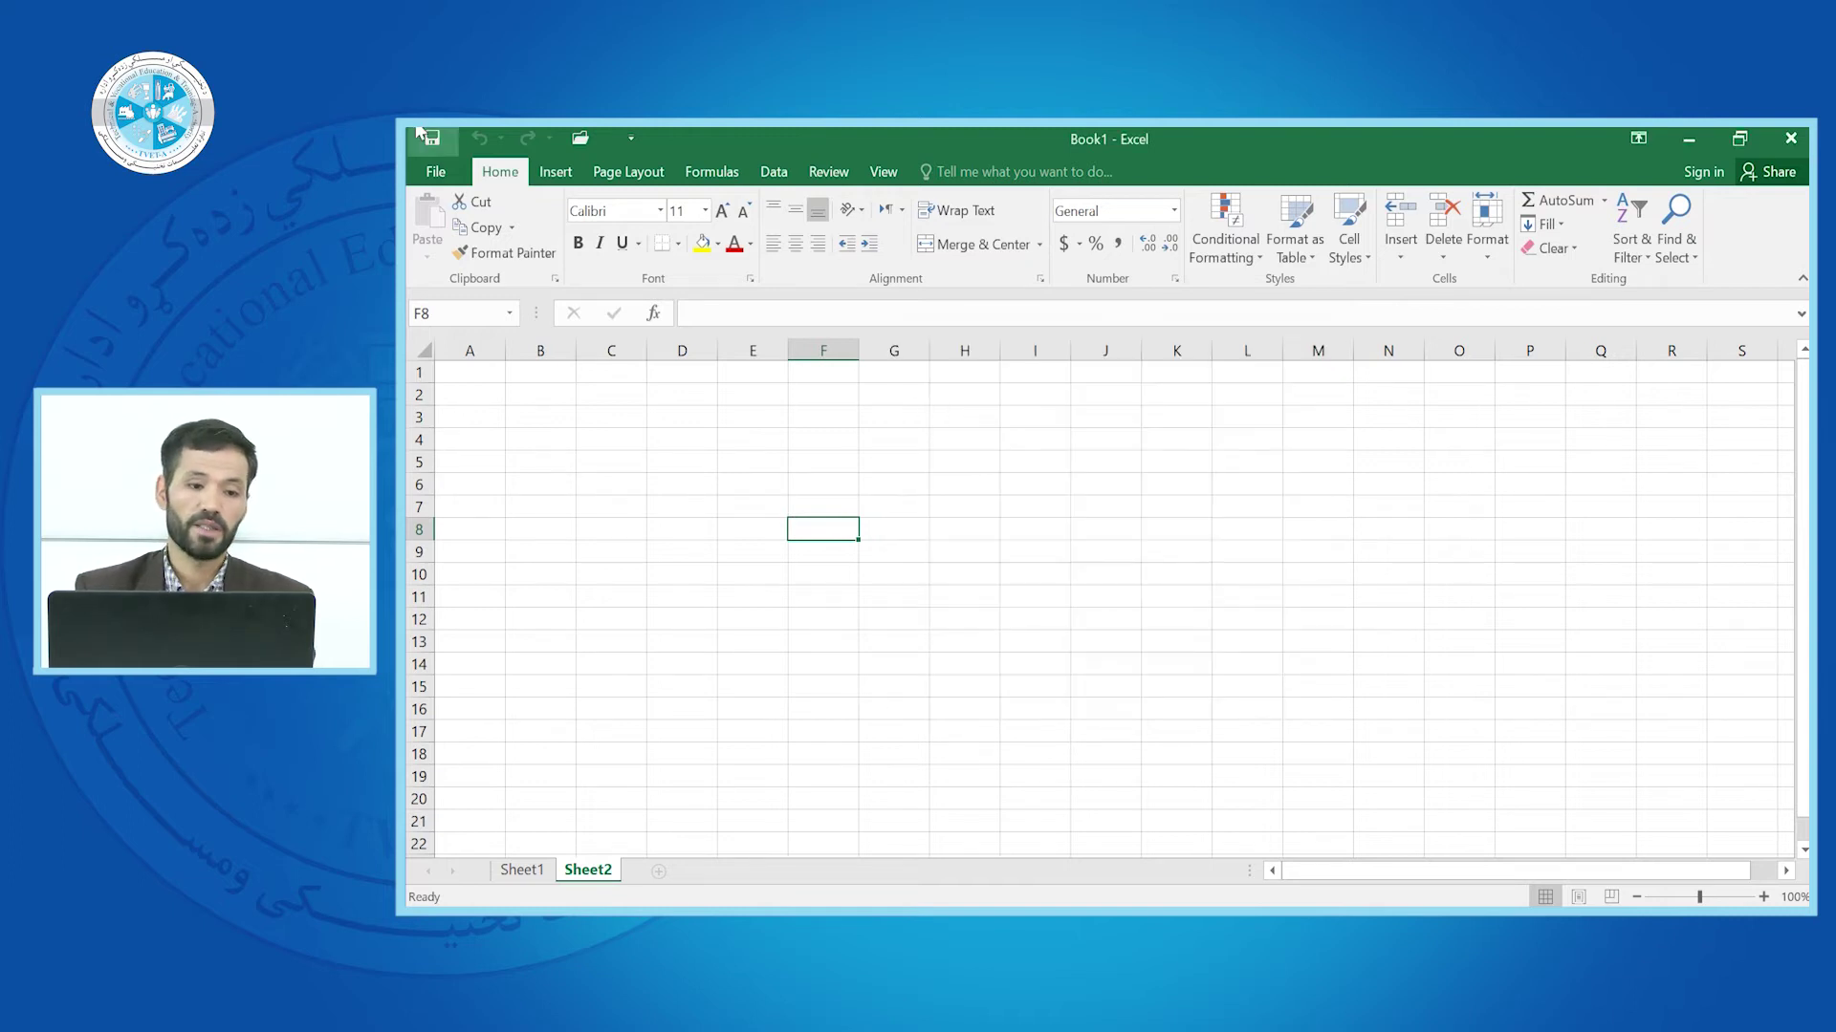
Go from the Info page to the New page listing blank workbook and templates
left_click(432, 172)
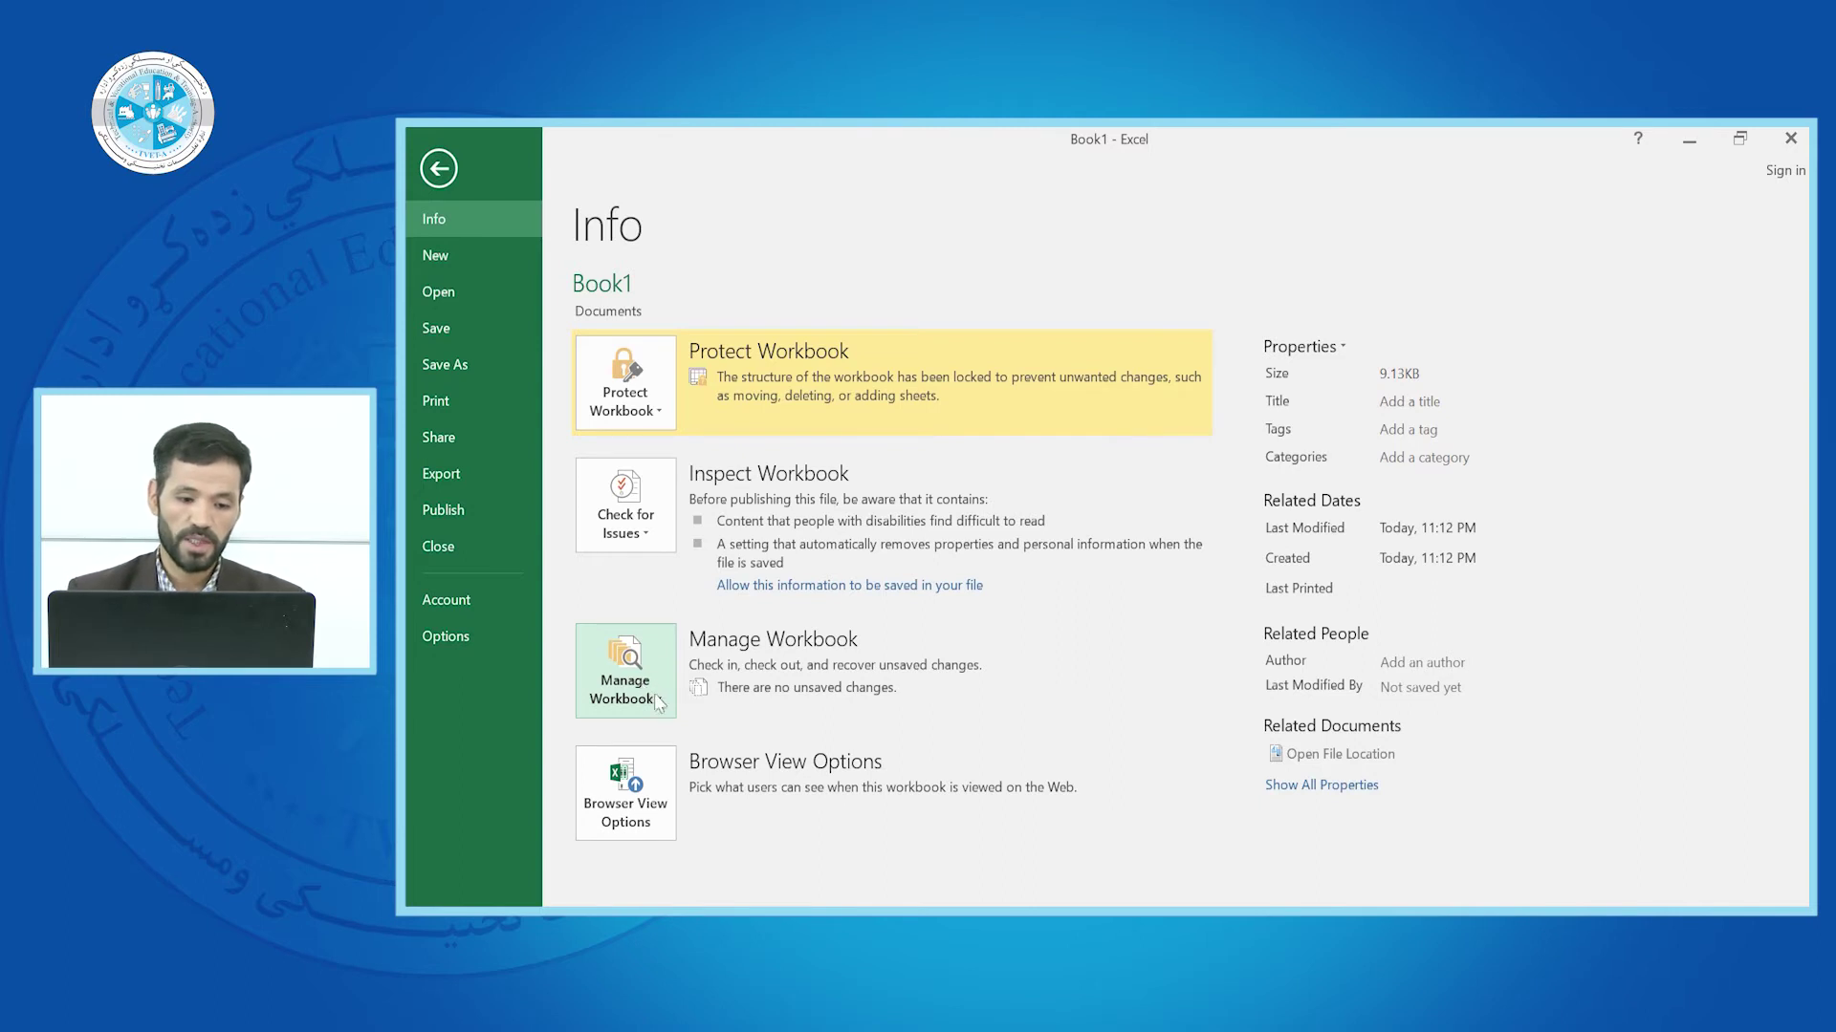
left_click(658, 703)
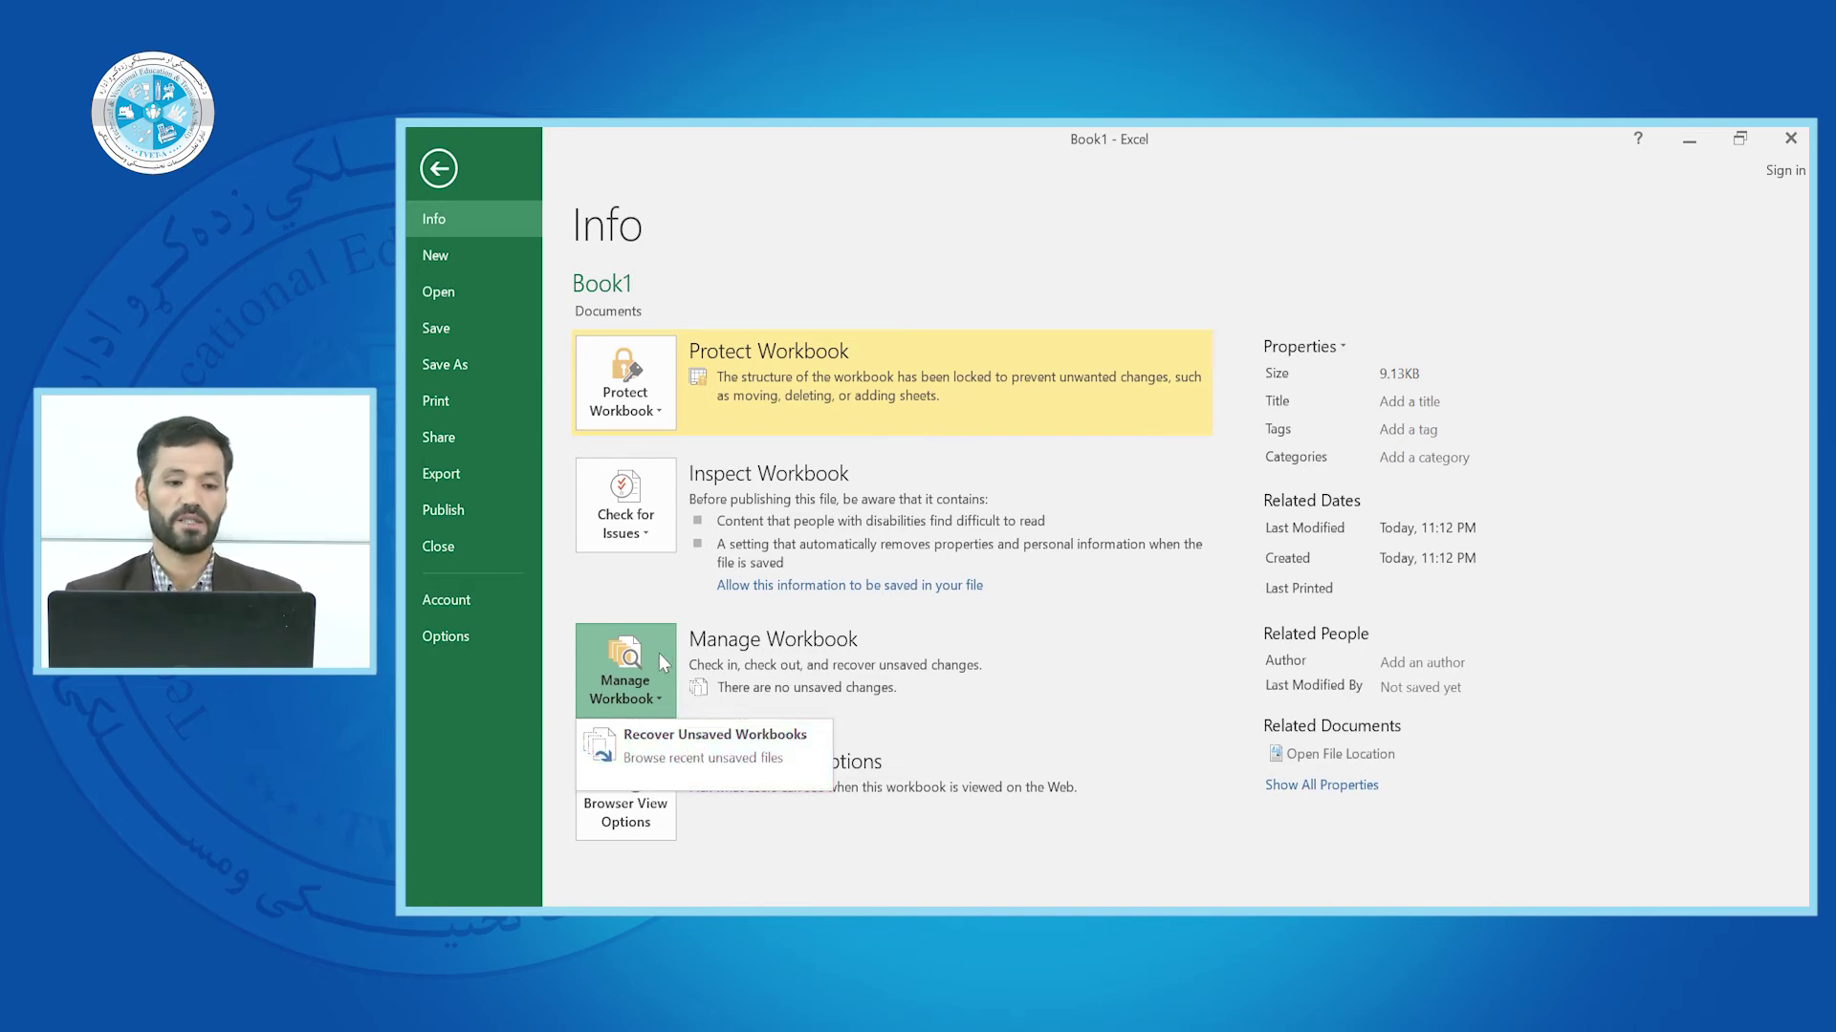
left_click(441, 255)
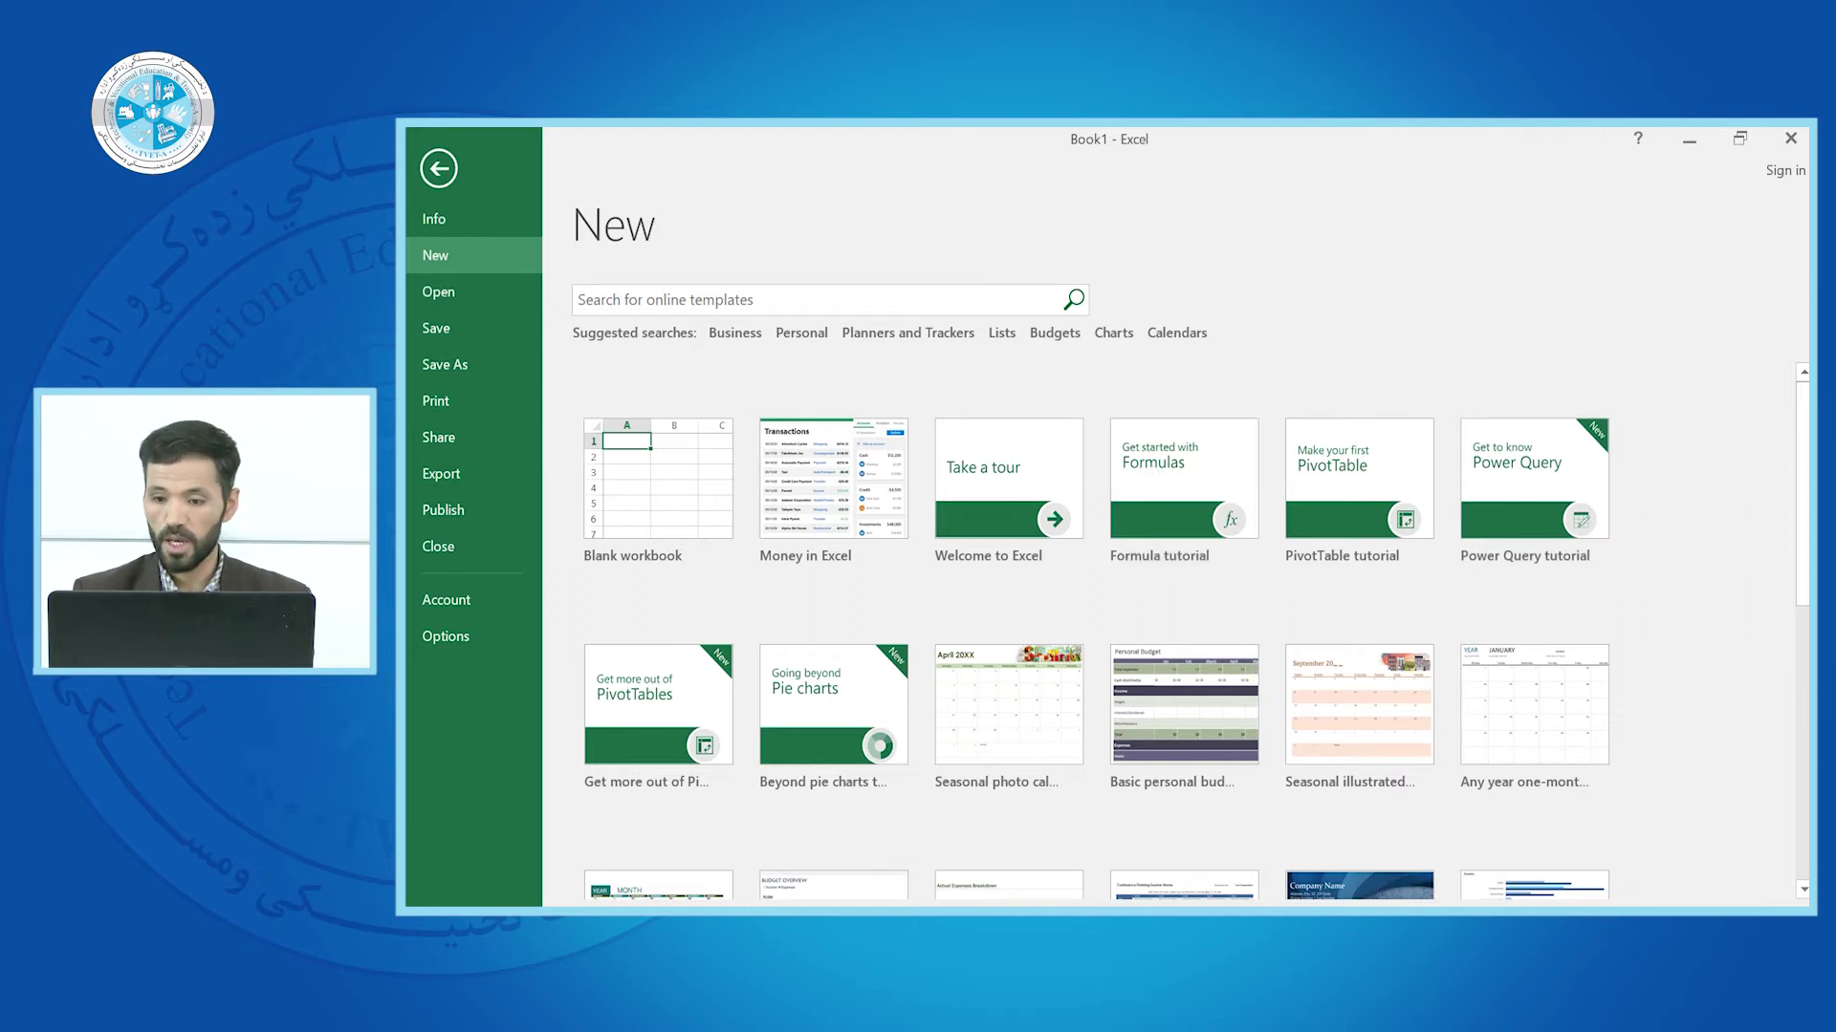
Create blank workbooks Book2 and Book3 with Ctrl+N, then select cell F3 in Book3
mouse_move(1803, 476)
left_mouse_down()
mouse_move(1806, 750)
mouse_move(1802, 456)
left_mouse_up()
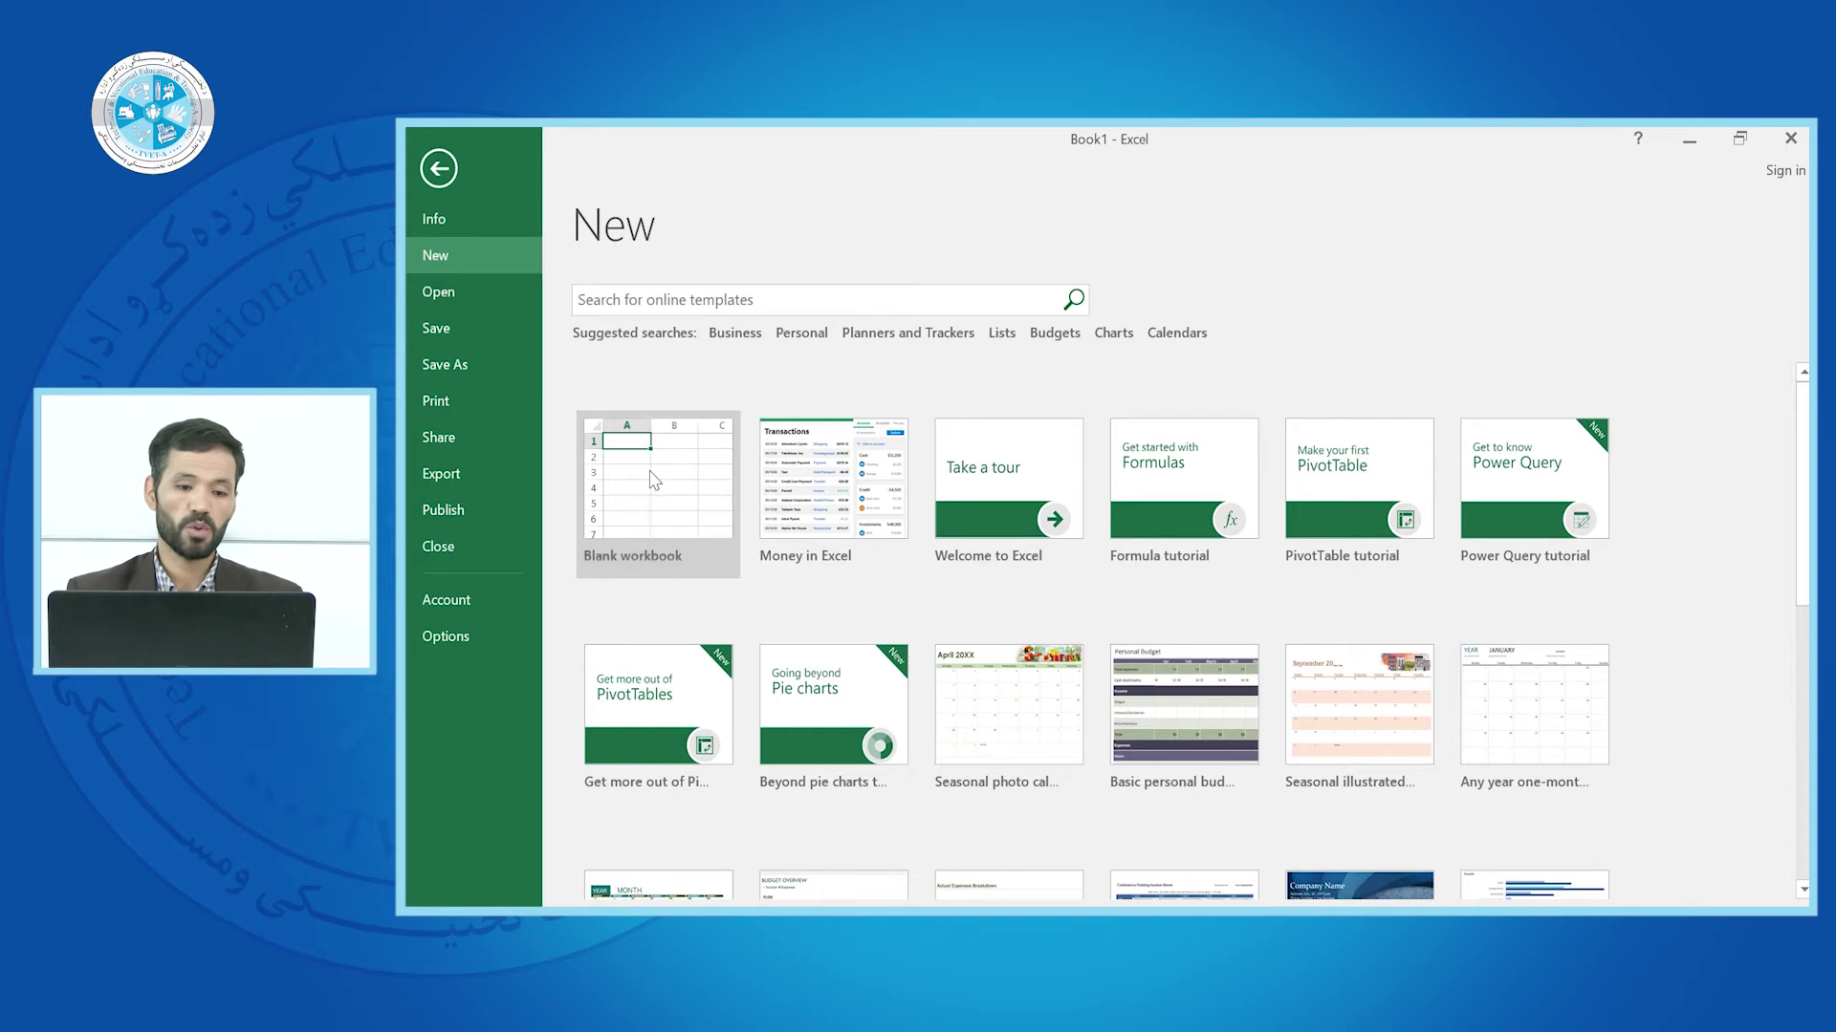
left_click(653, 481)
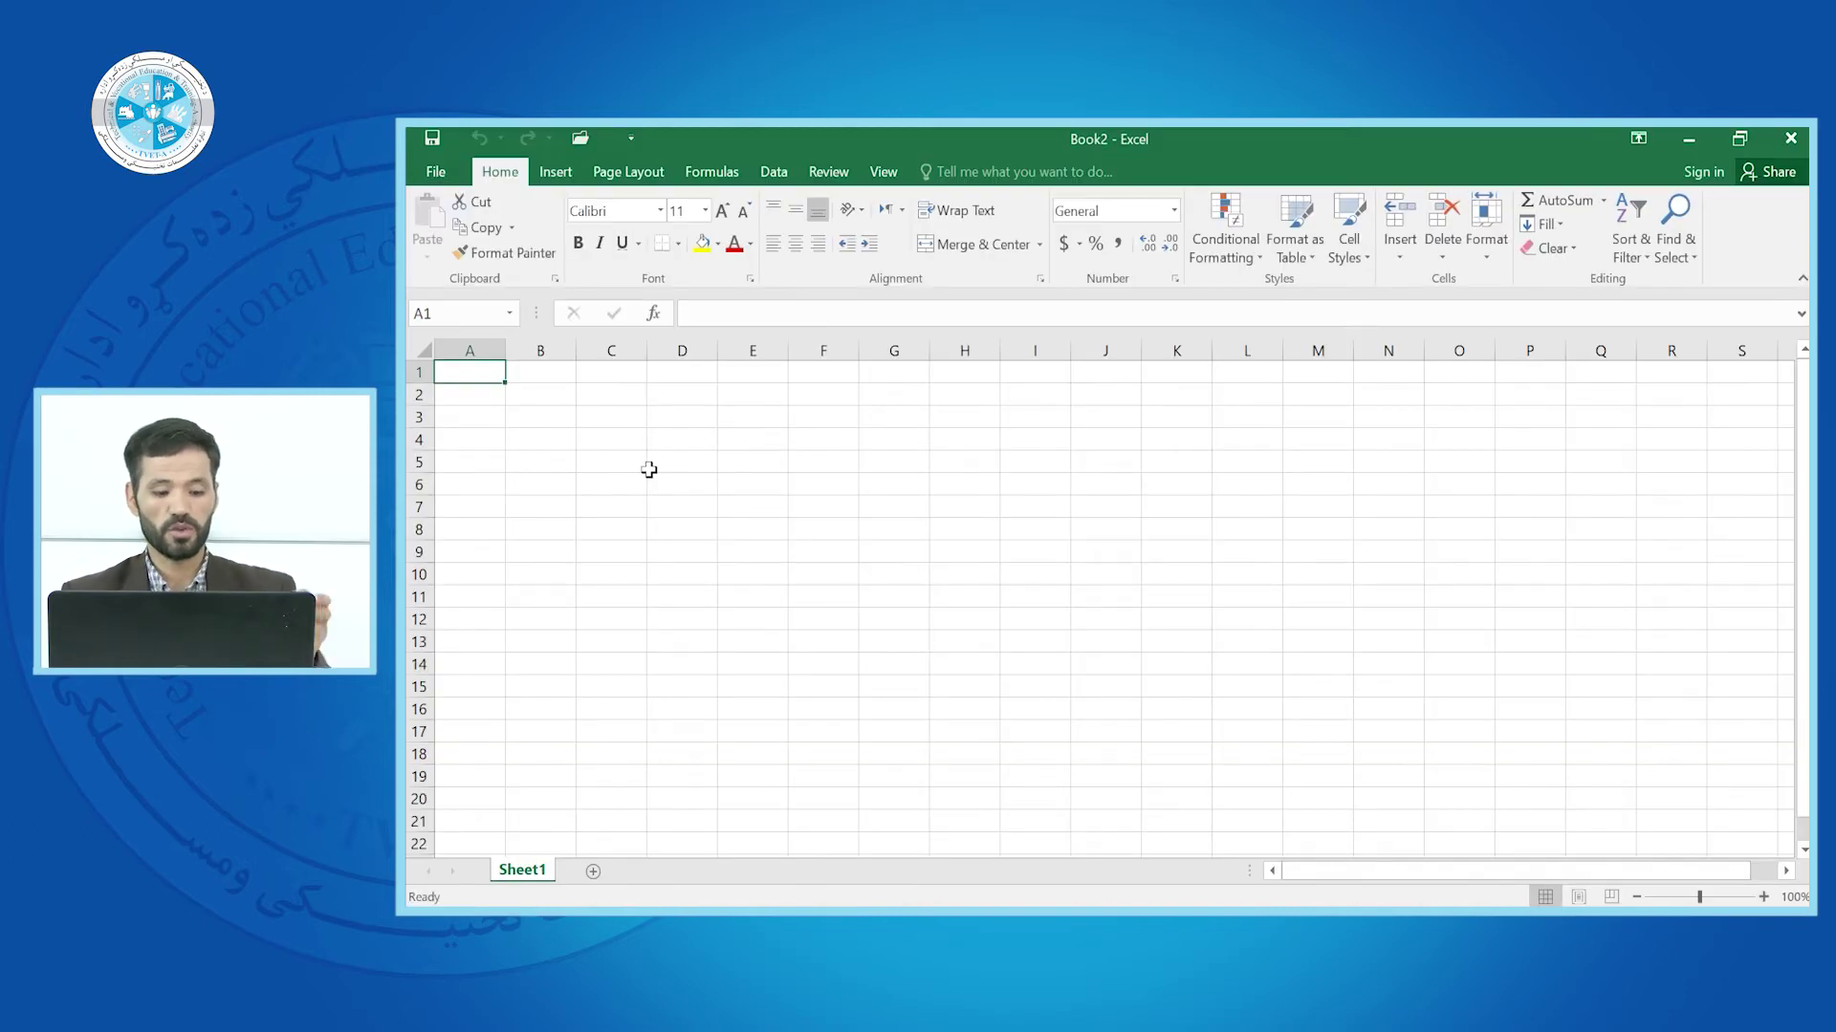
key("ctrl+n")
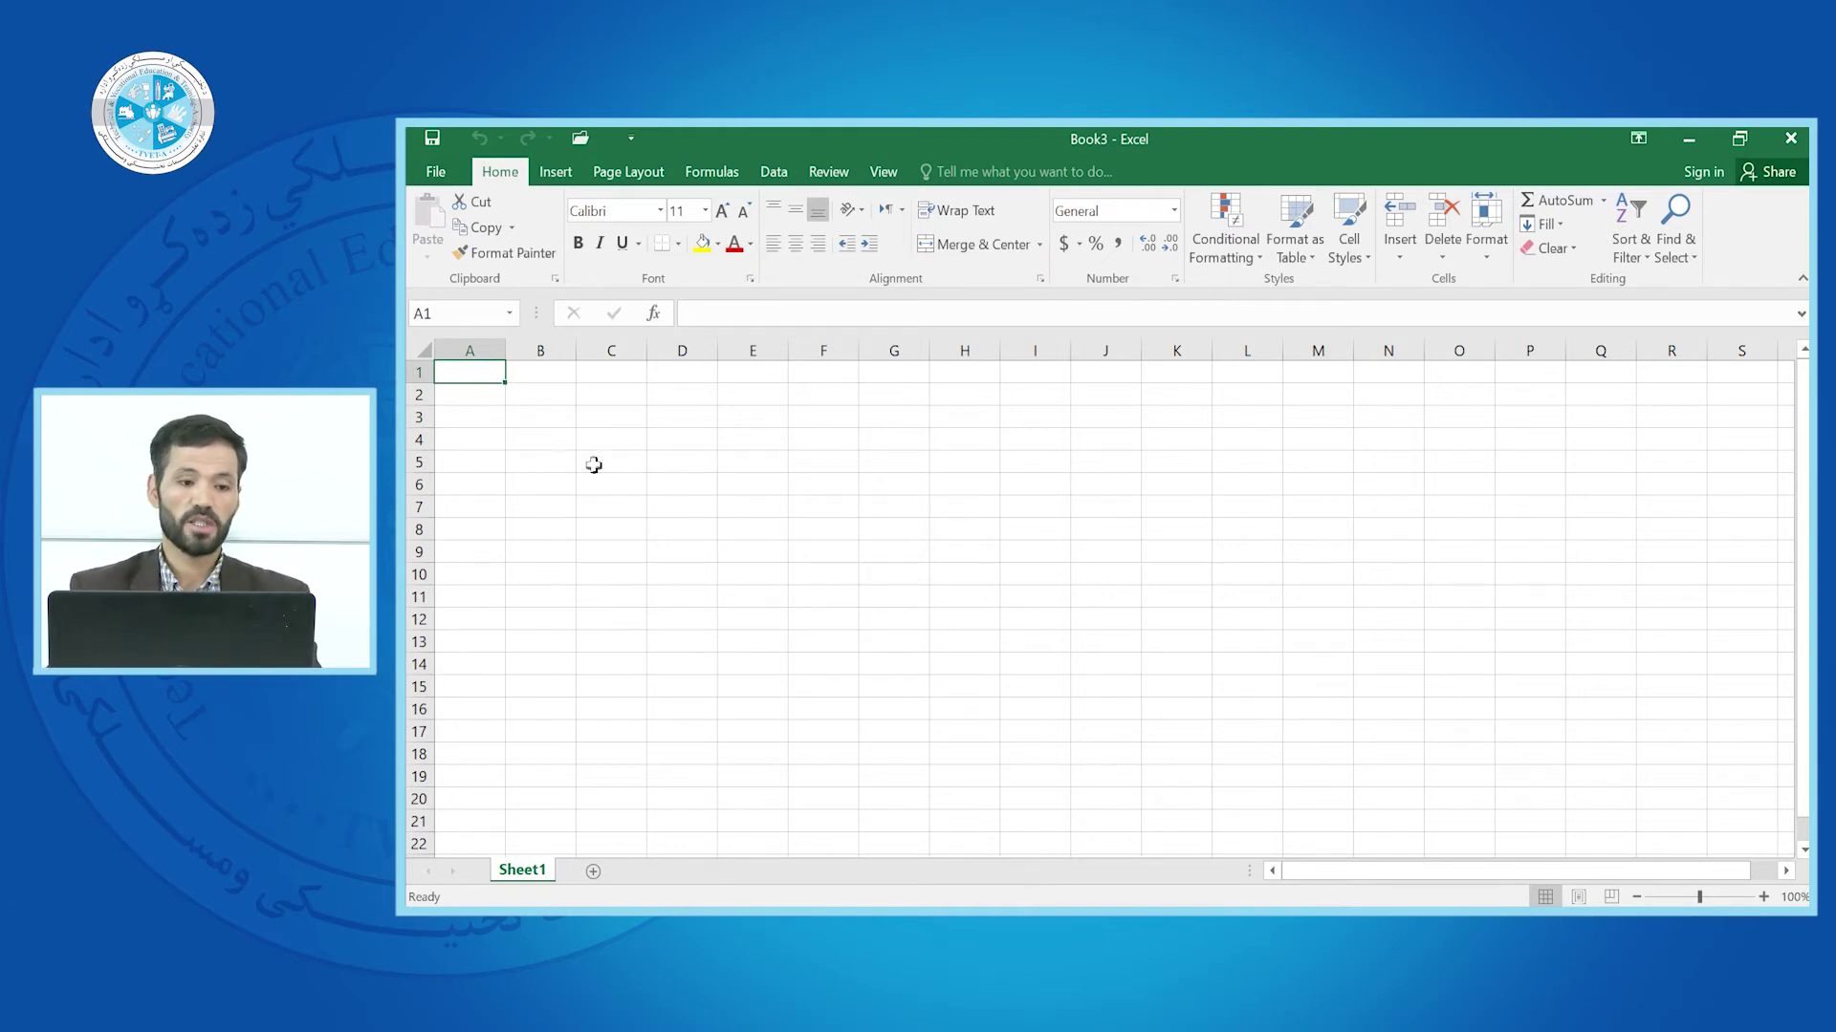
left_click(436, 171)
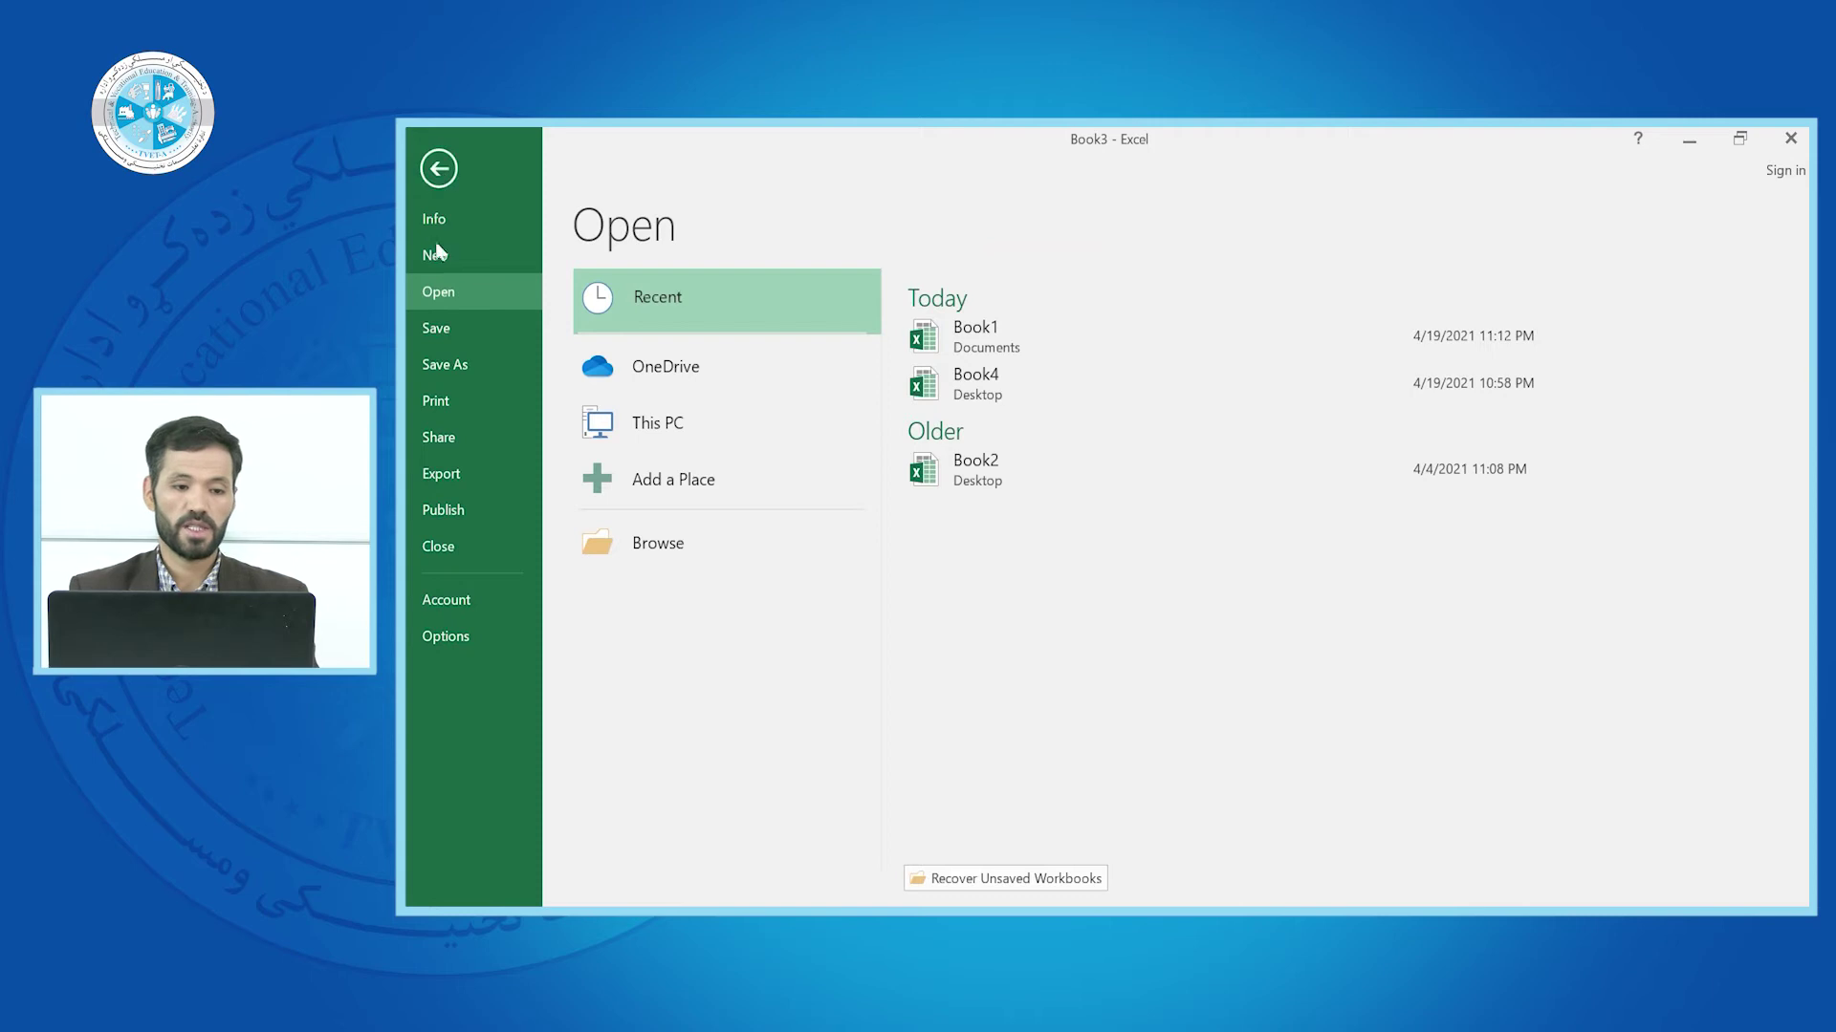
left_click(438, 169)
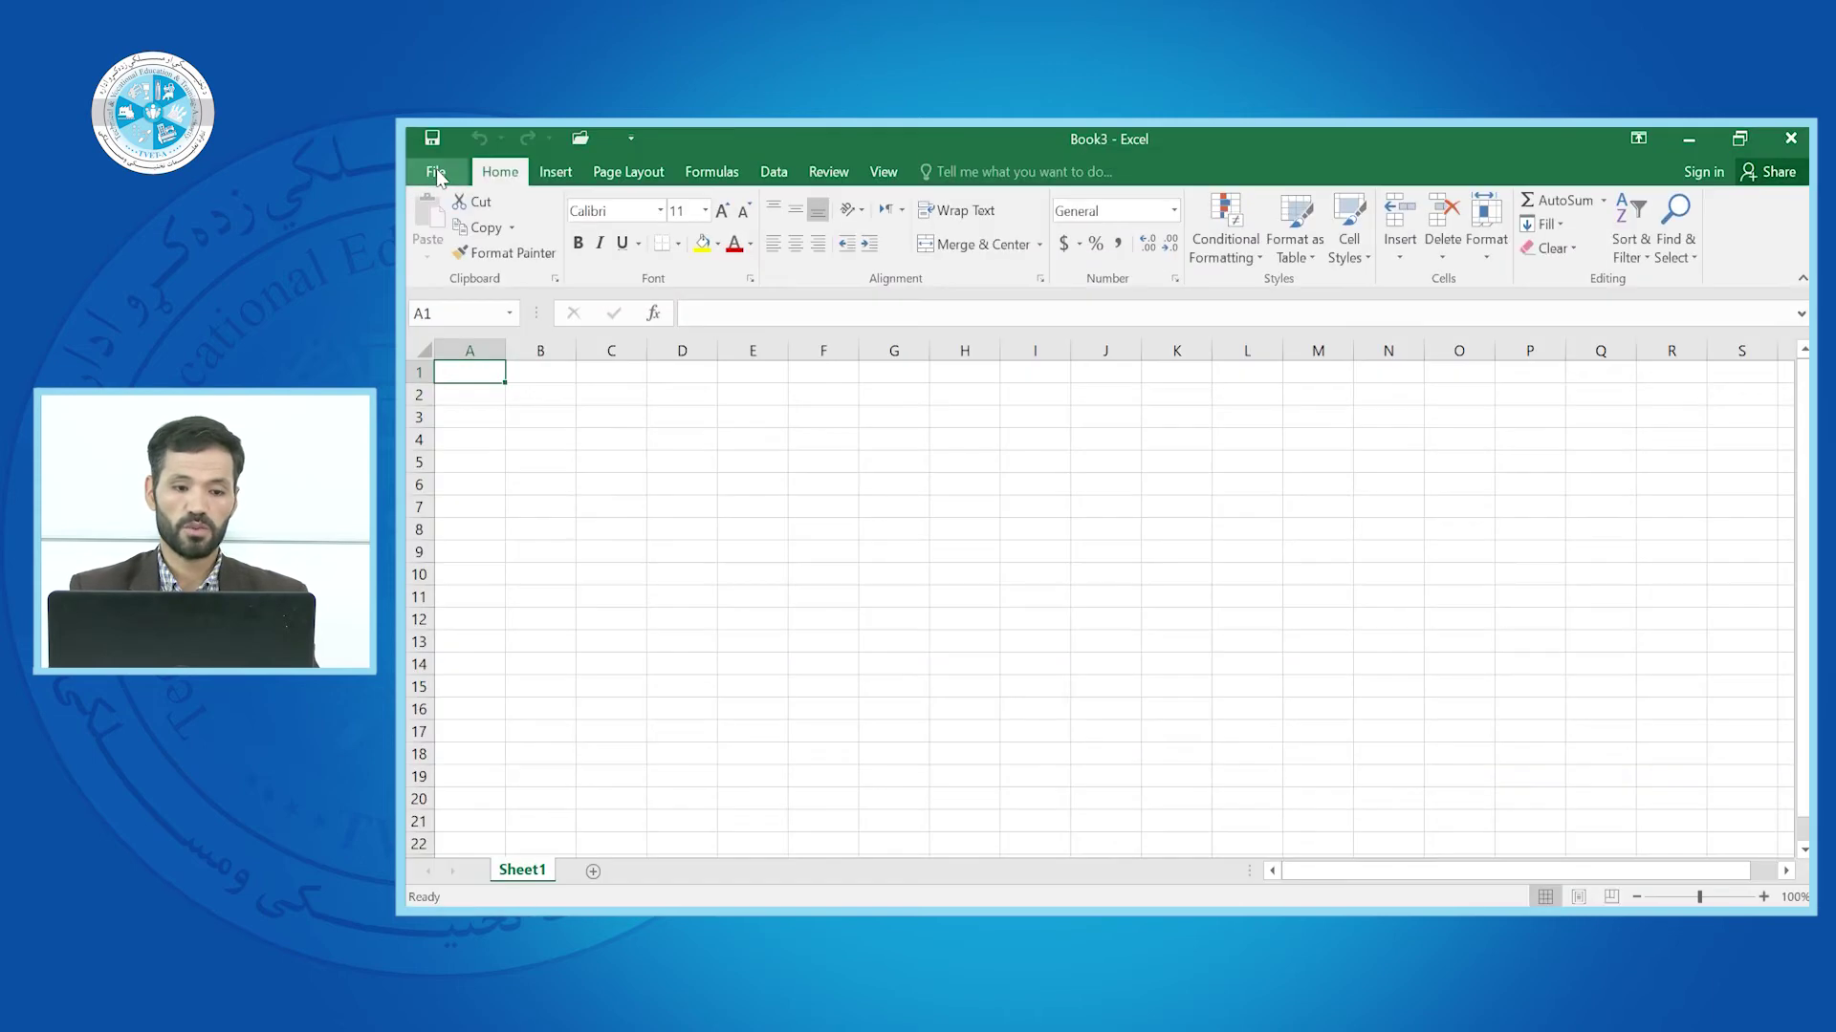
left_click(812, 417)
Enter SADFSEF in F3 of Book3 and open Book4 from Recent workbooks
type("SADFSEF")
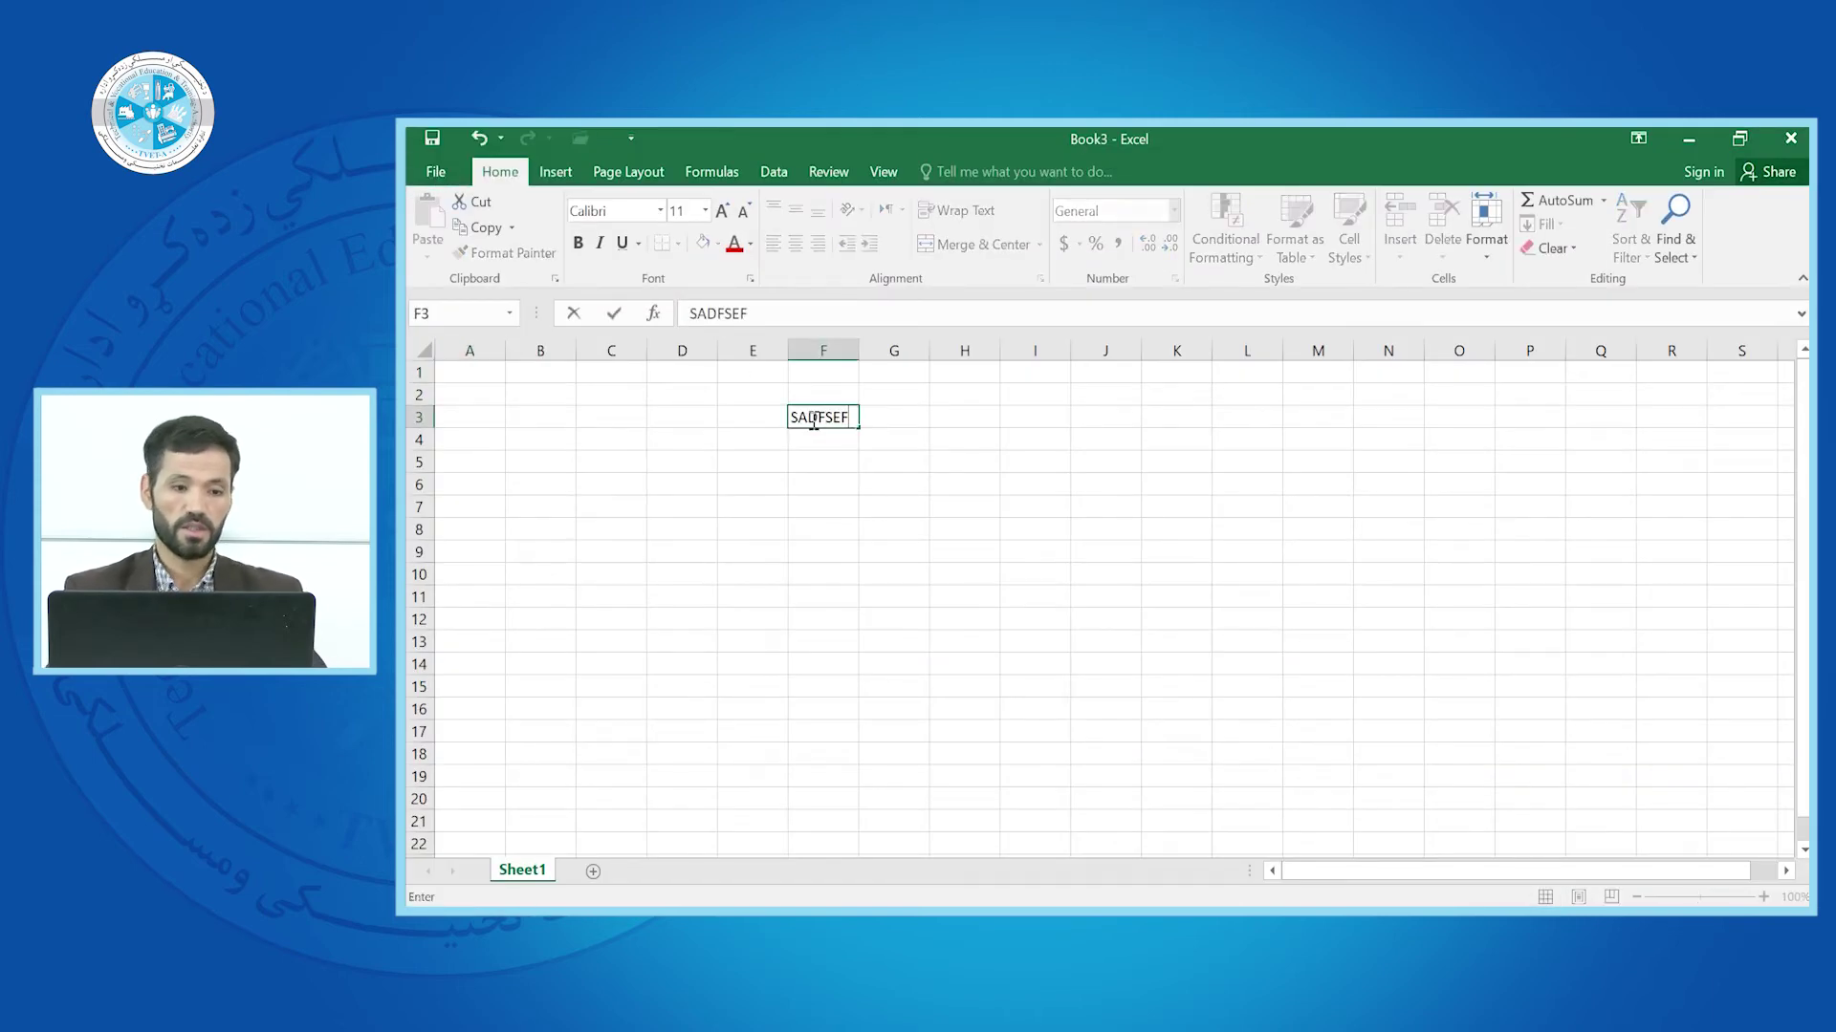
left_click(427, 176)
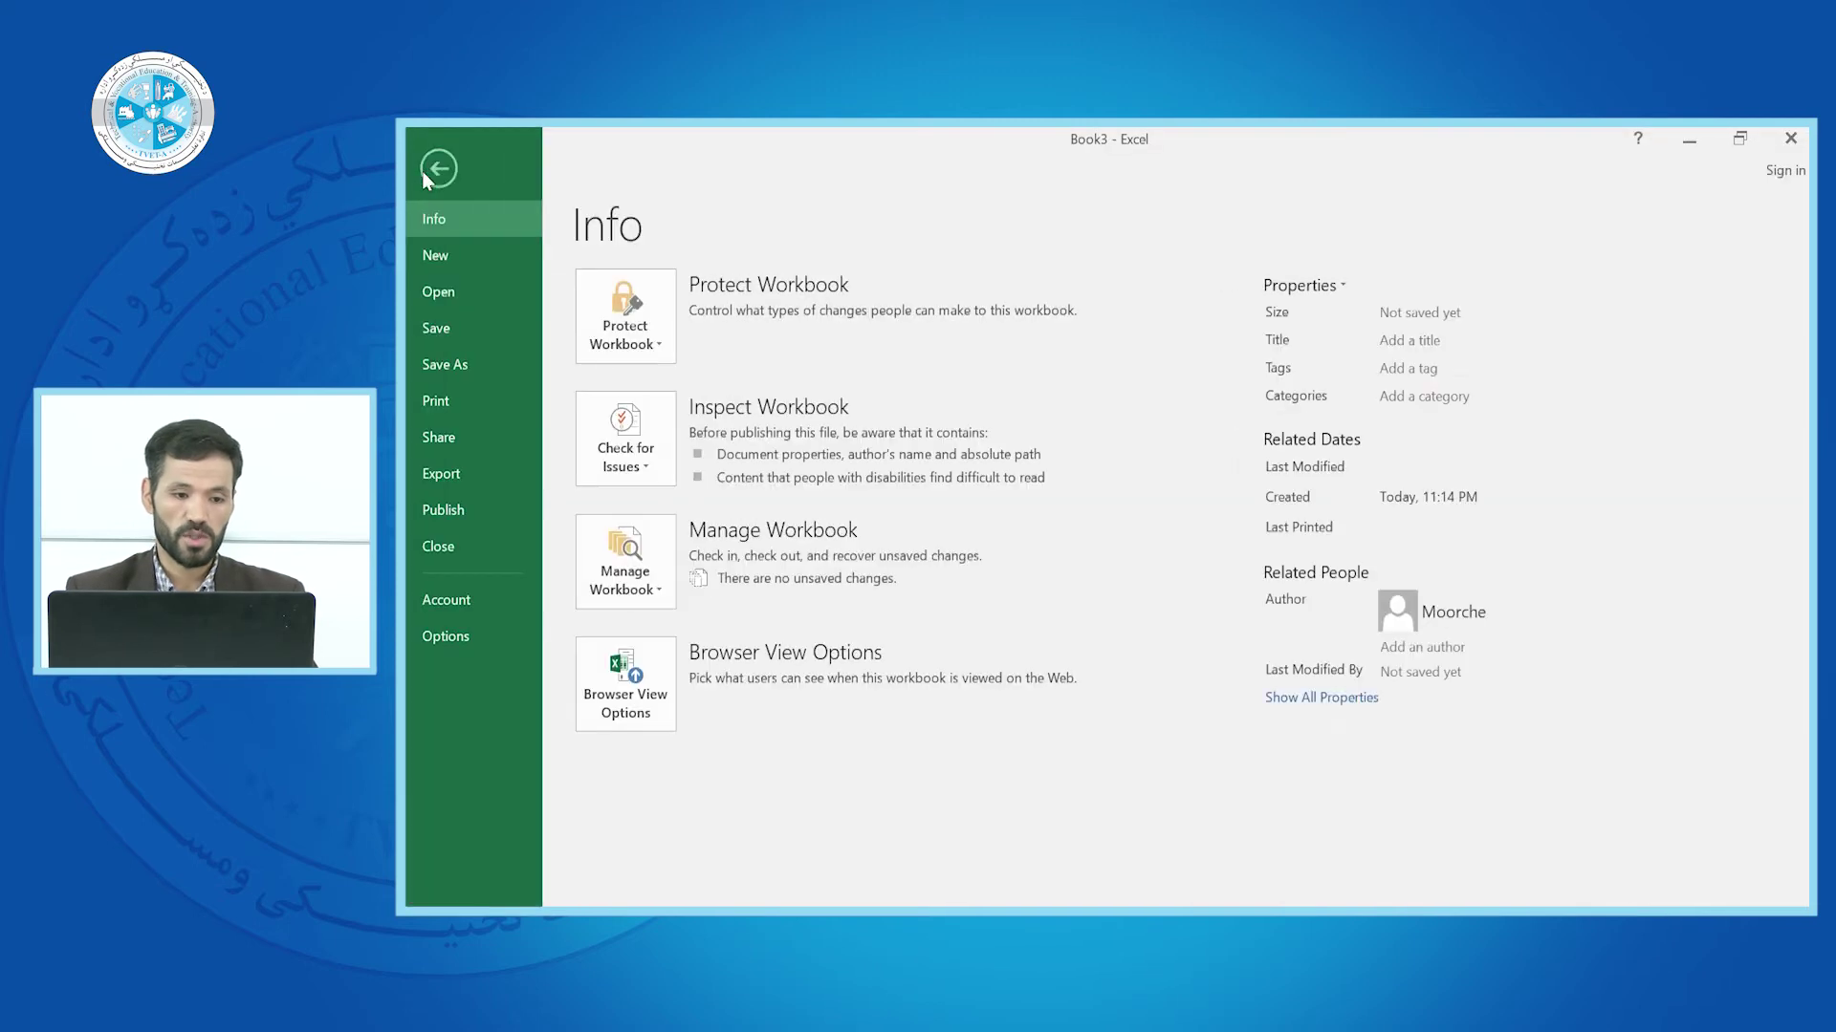
left_click(451, 289)
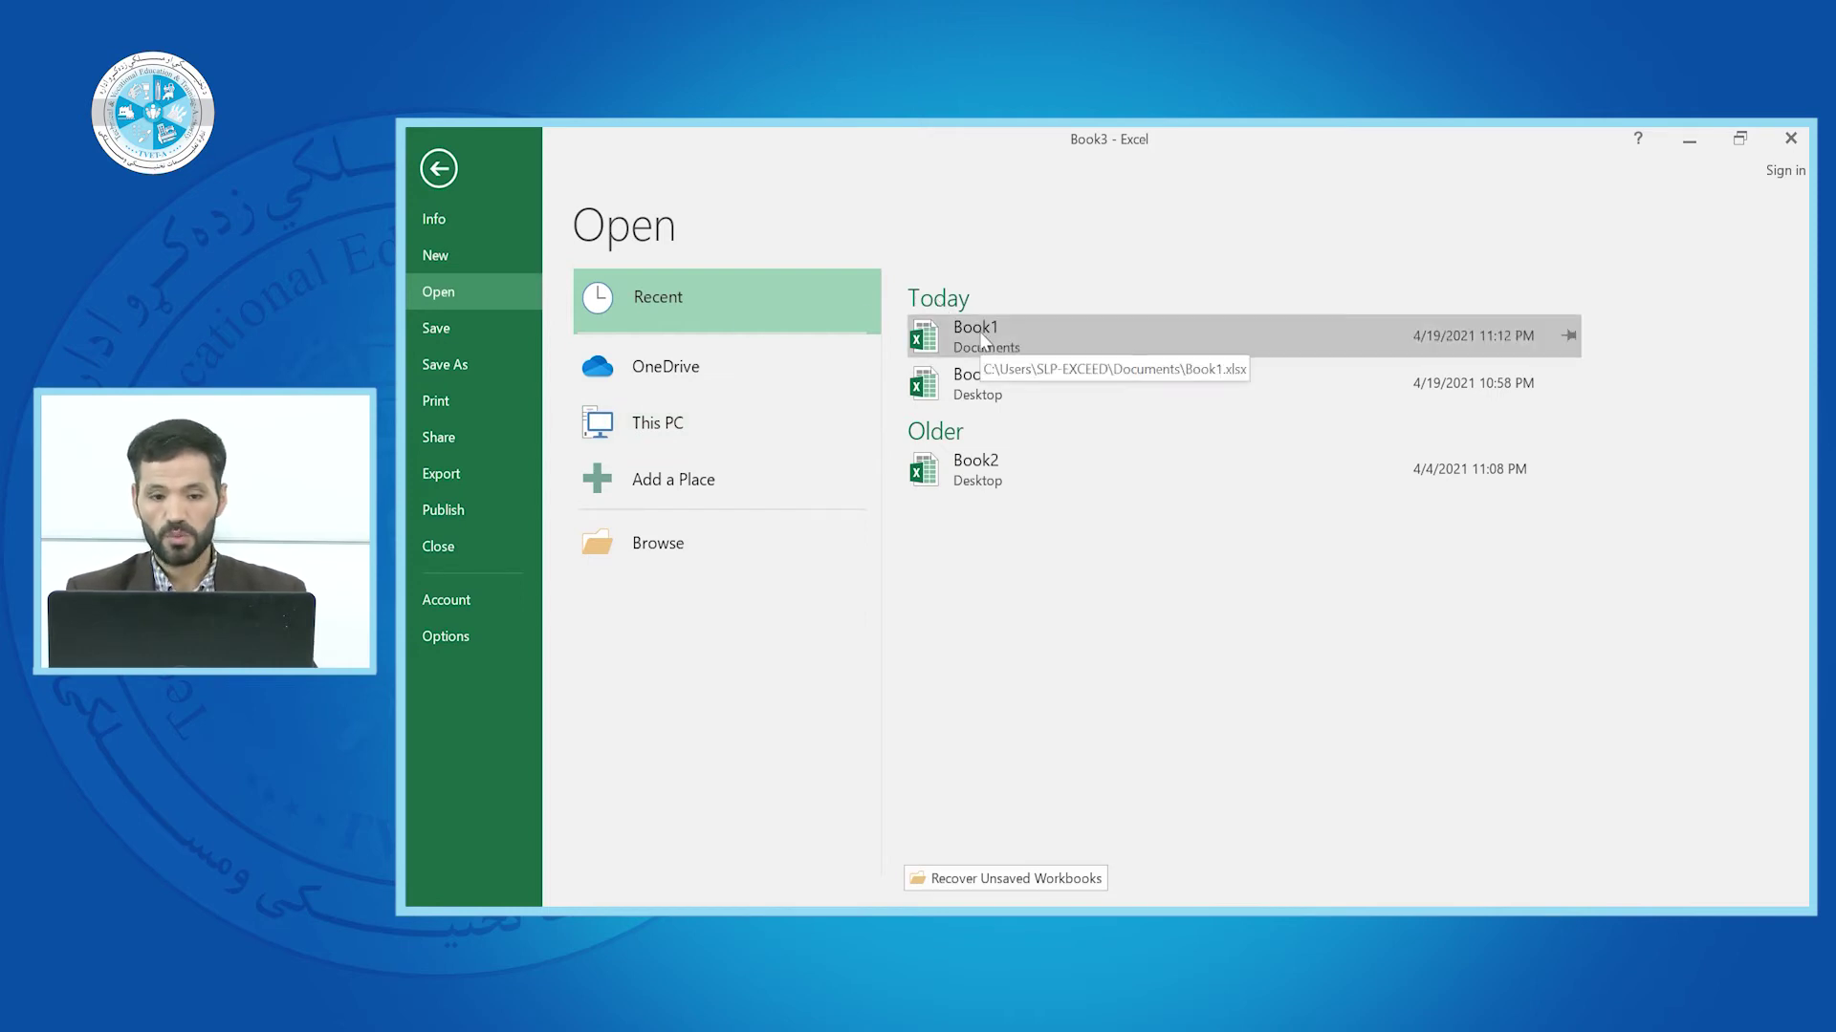
left_click(985, 388)
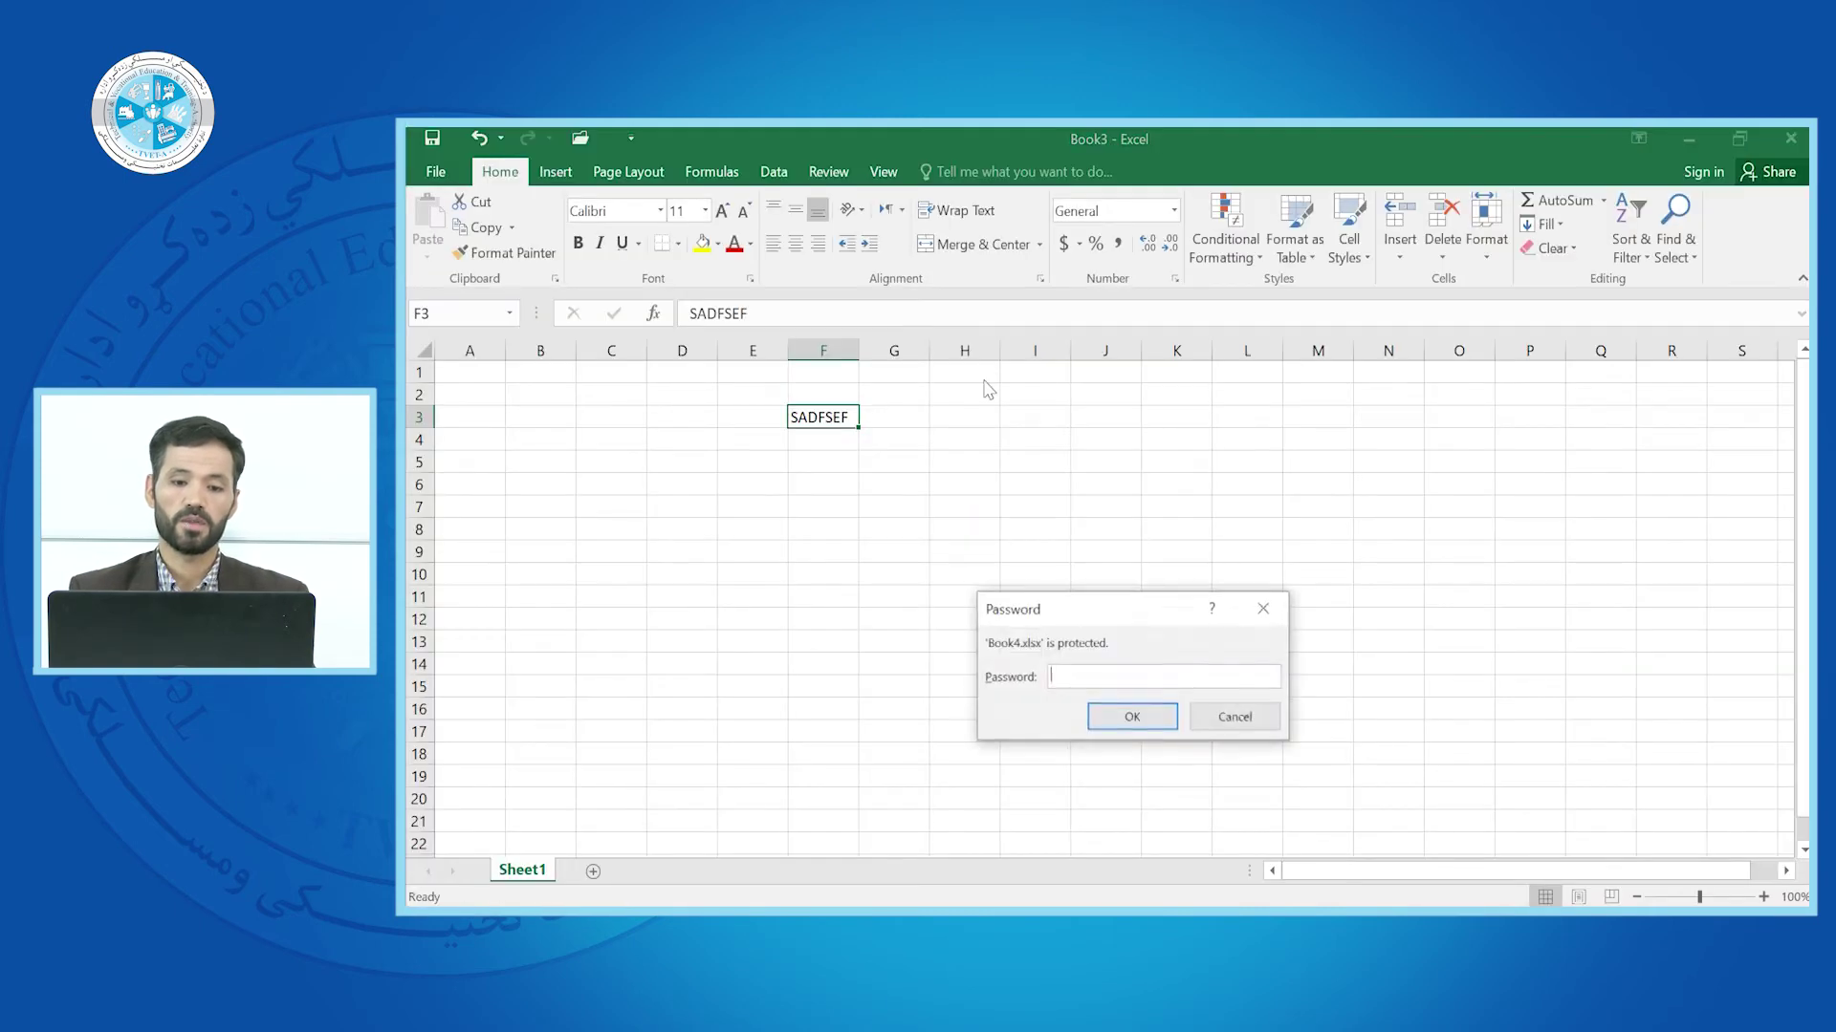
Unlock Book4 with its password and save it
type("12")
left_click(1130, 719)
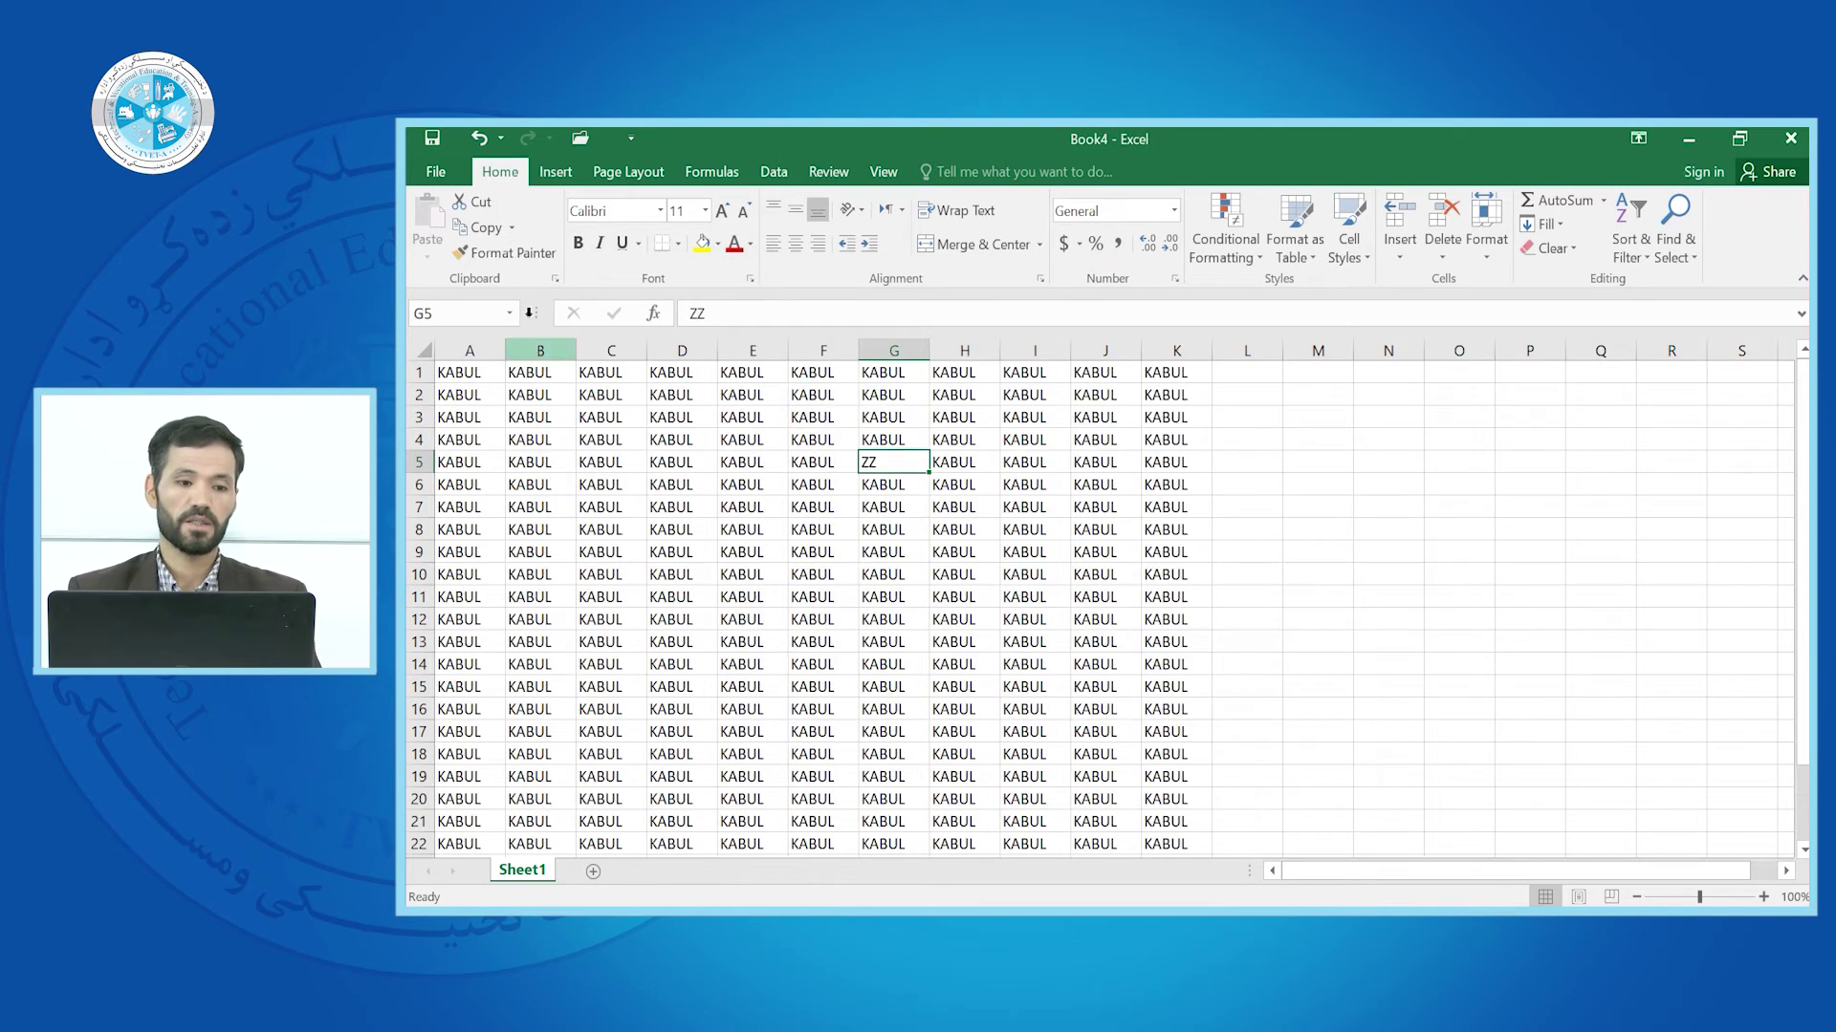
left_click(435, 172)
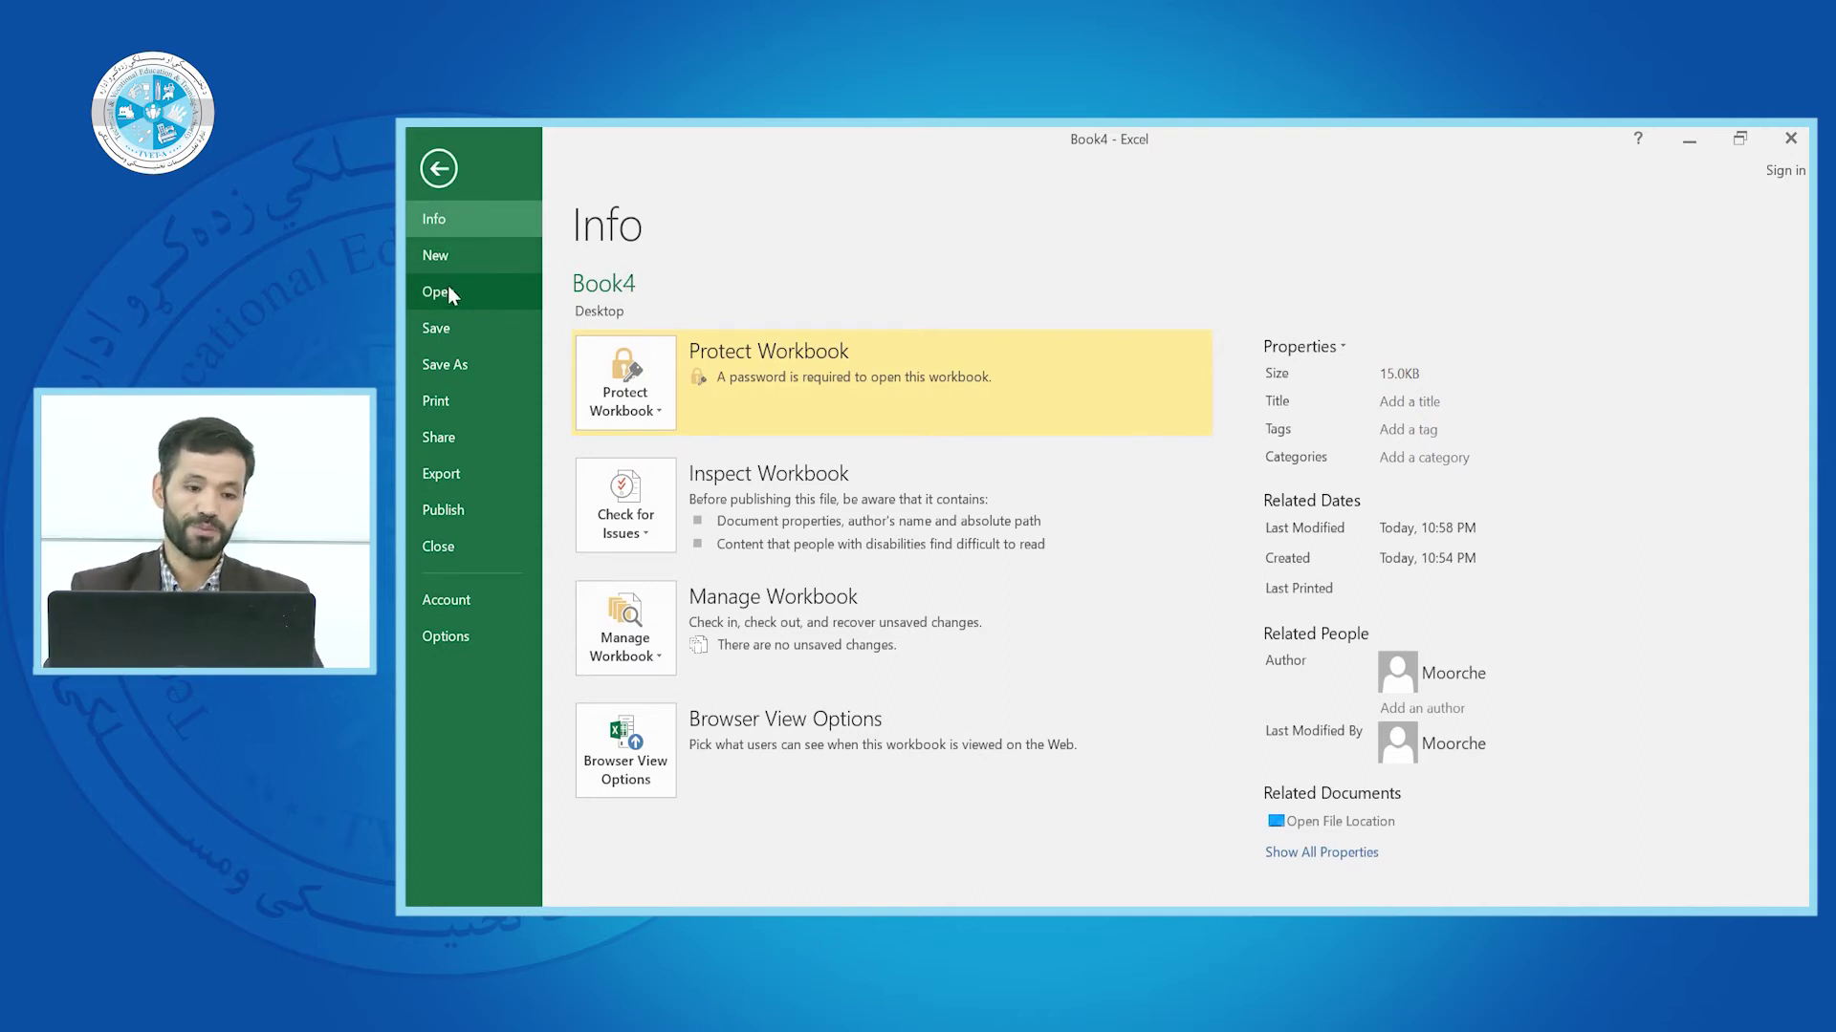
left_click(438, 330)
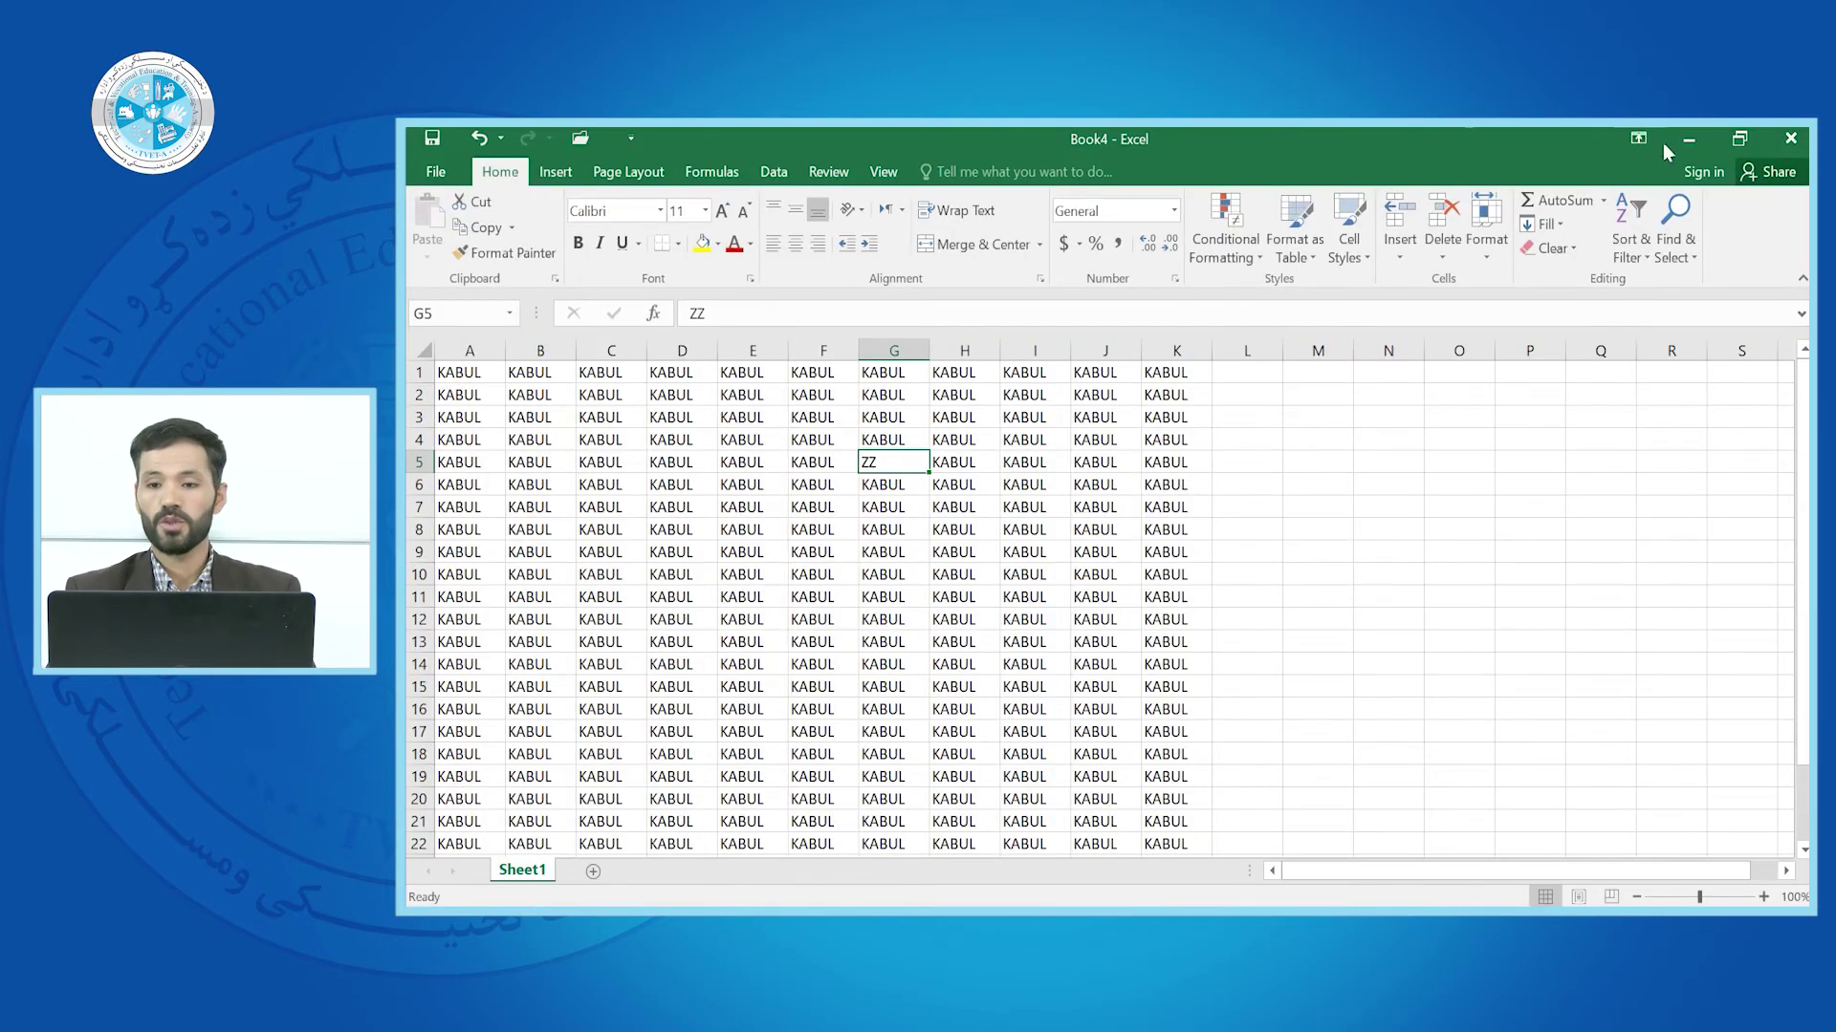
Close Book4, close Book3 without saving, close Book2, then create a new blank workbook
left_click(1790, 141)
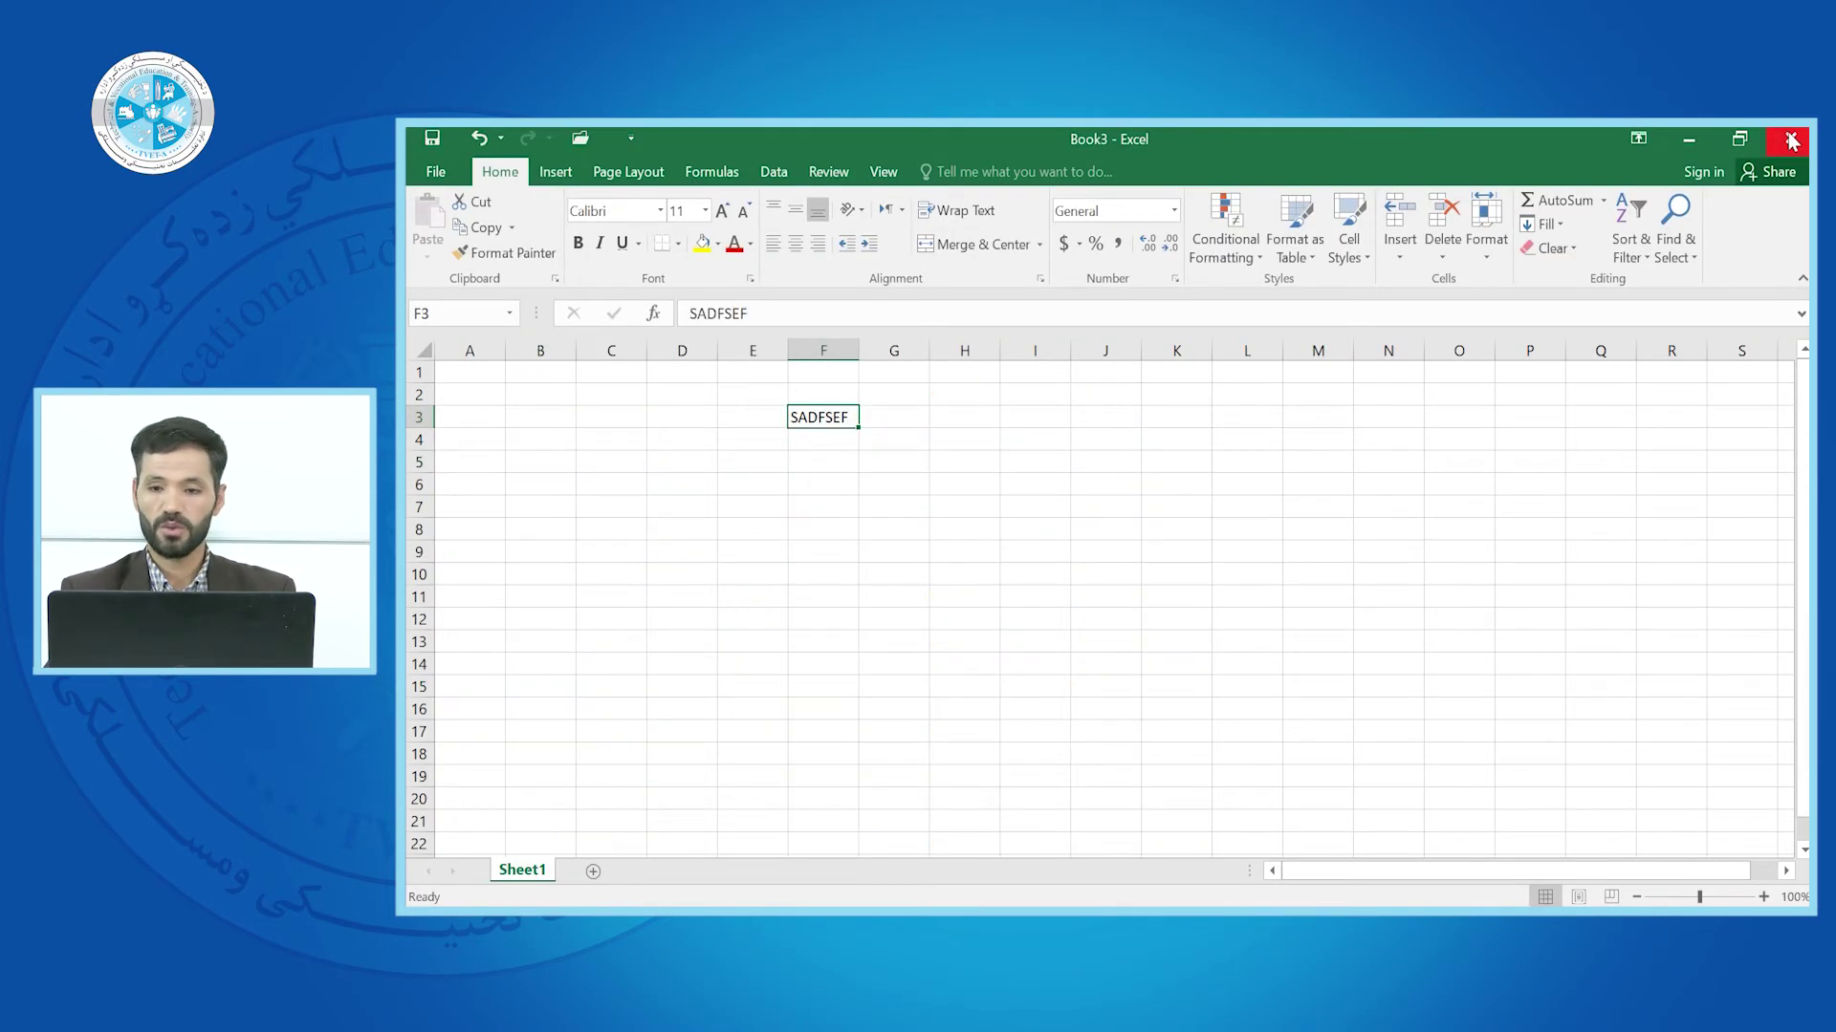
left_click(1791, 142)
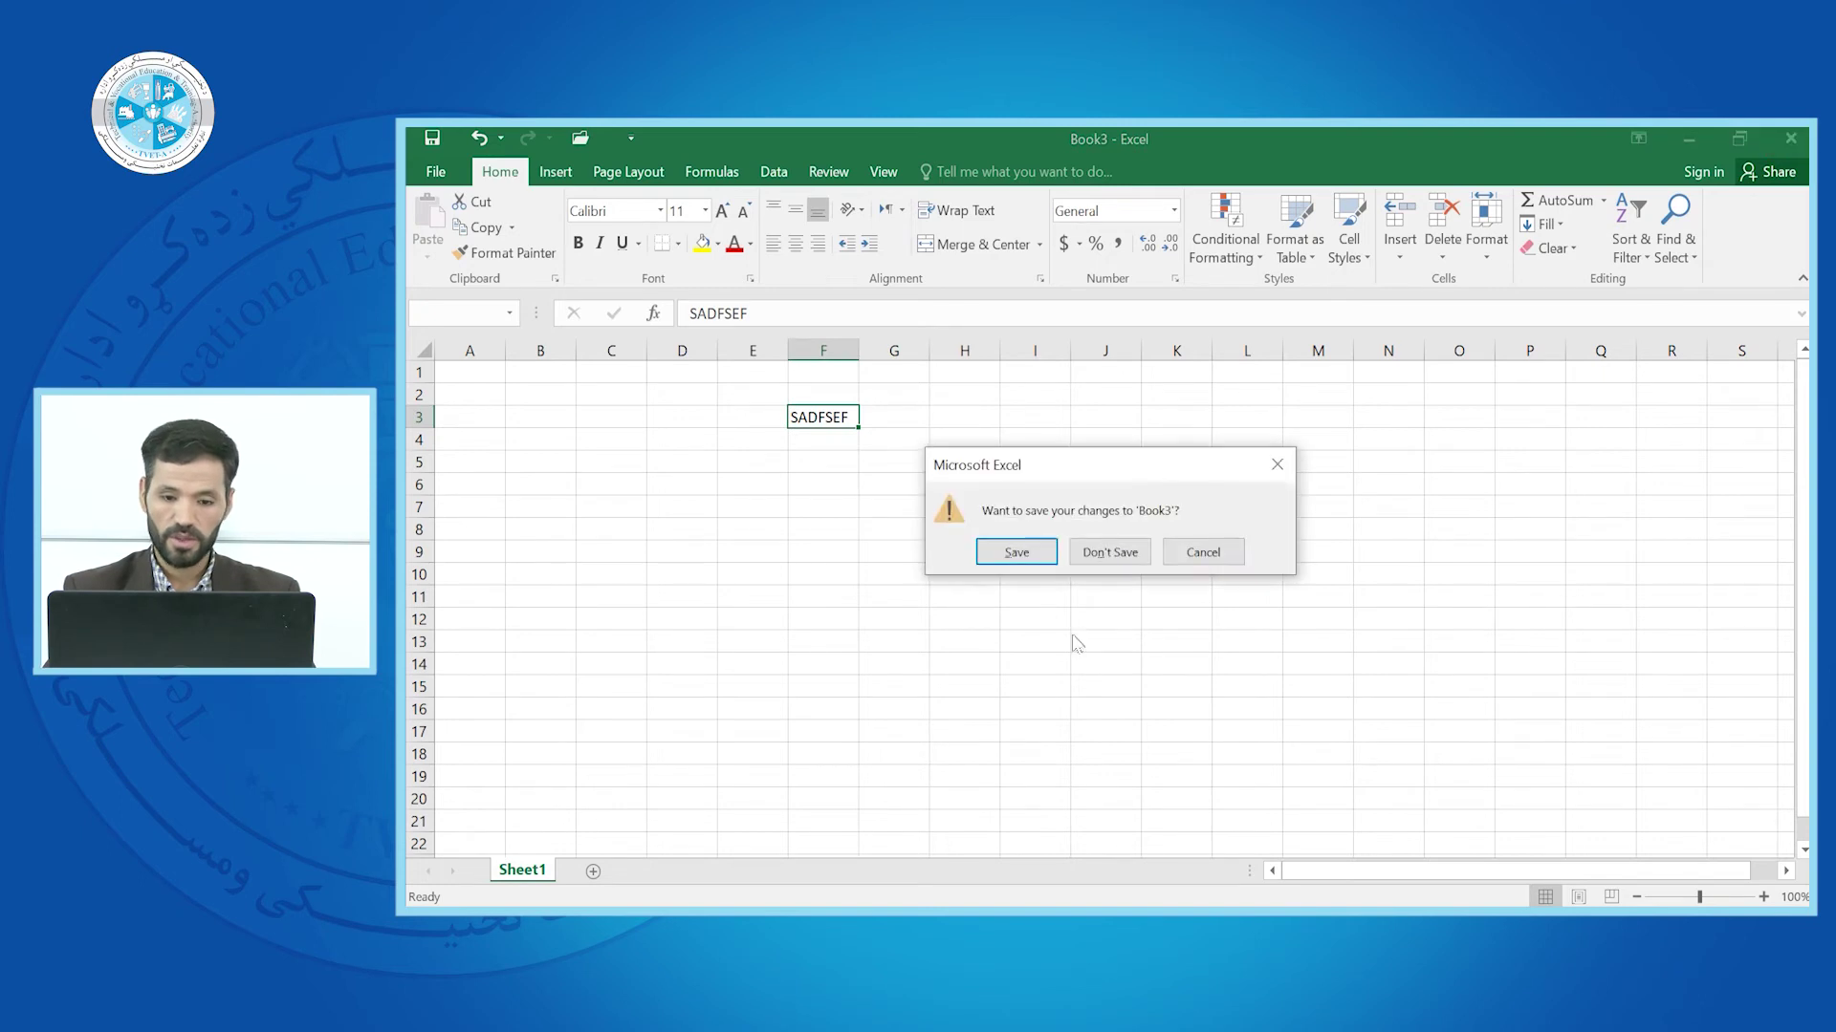
left_click(1109, 552)
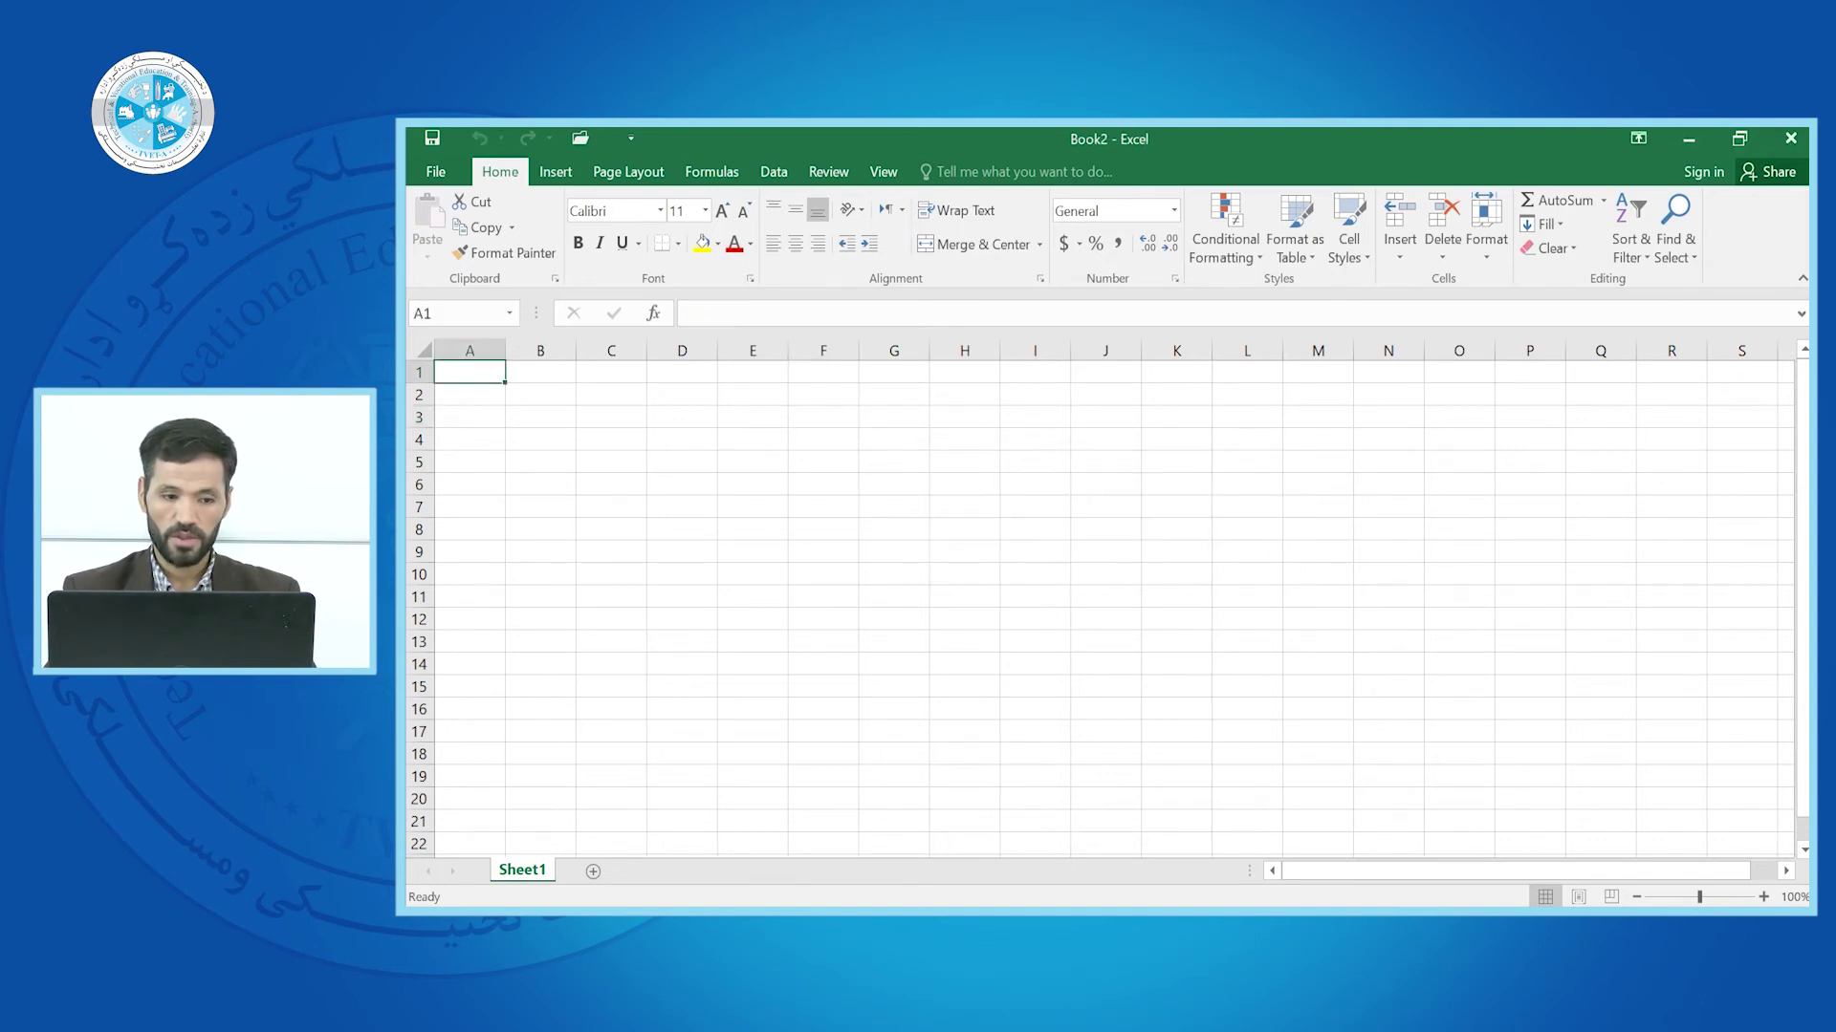
mouse_move(920, 908)
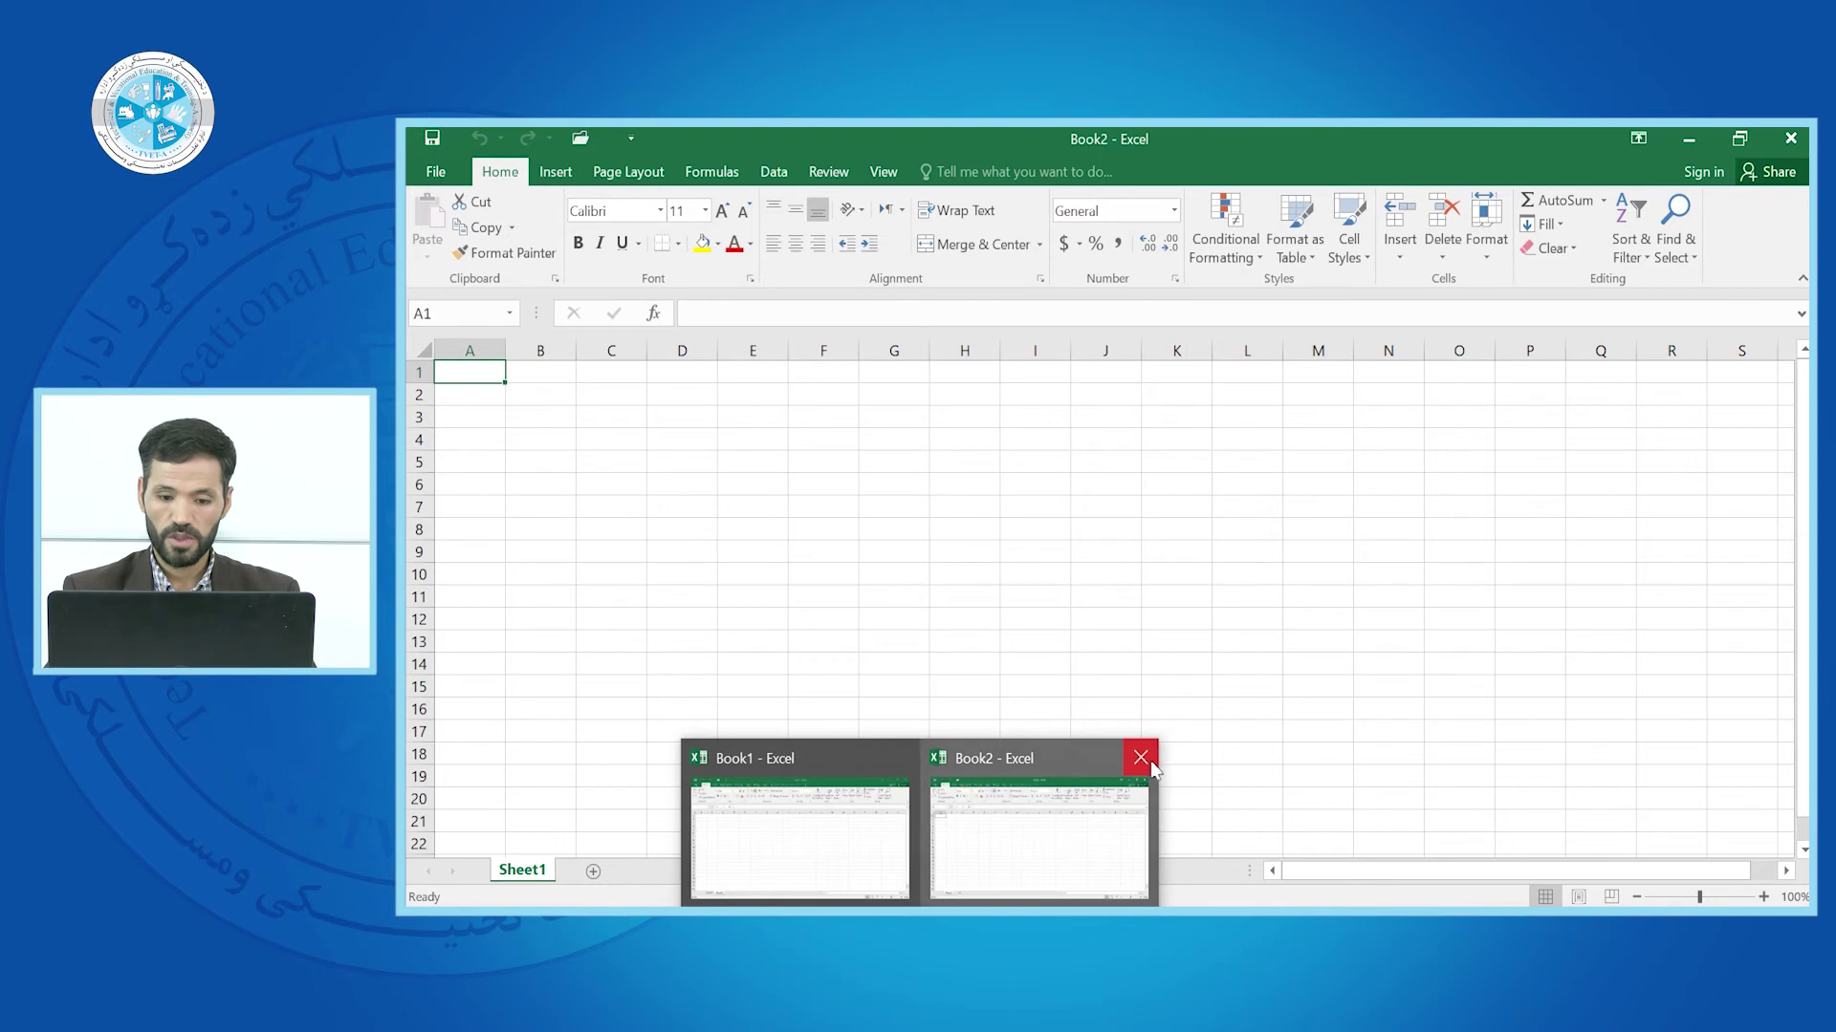
left_click(1141, 762)
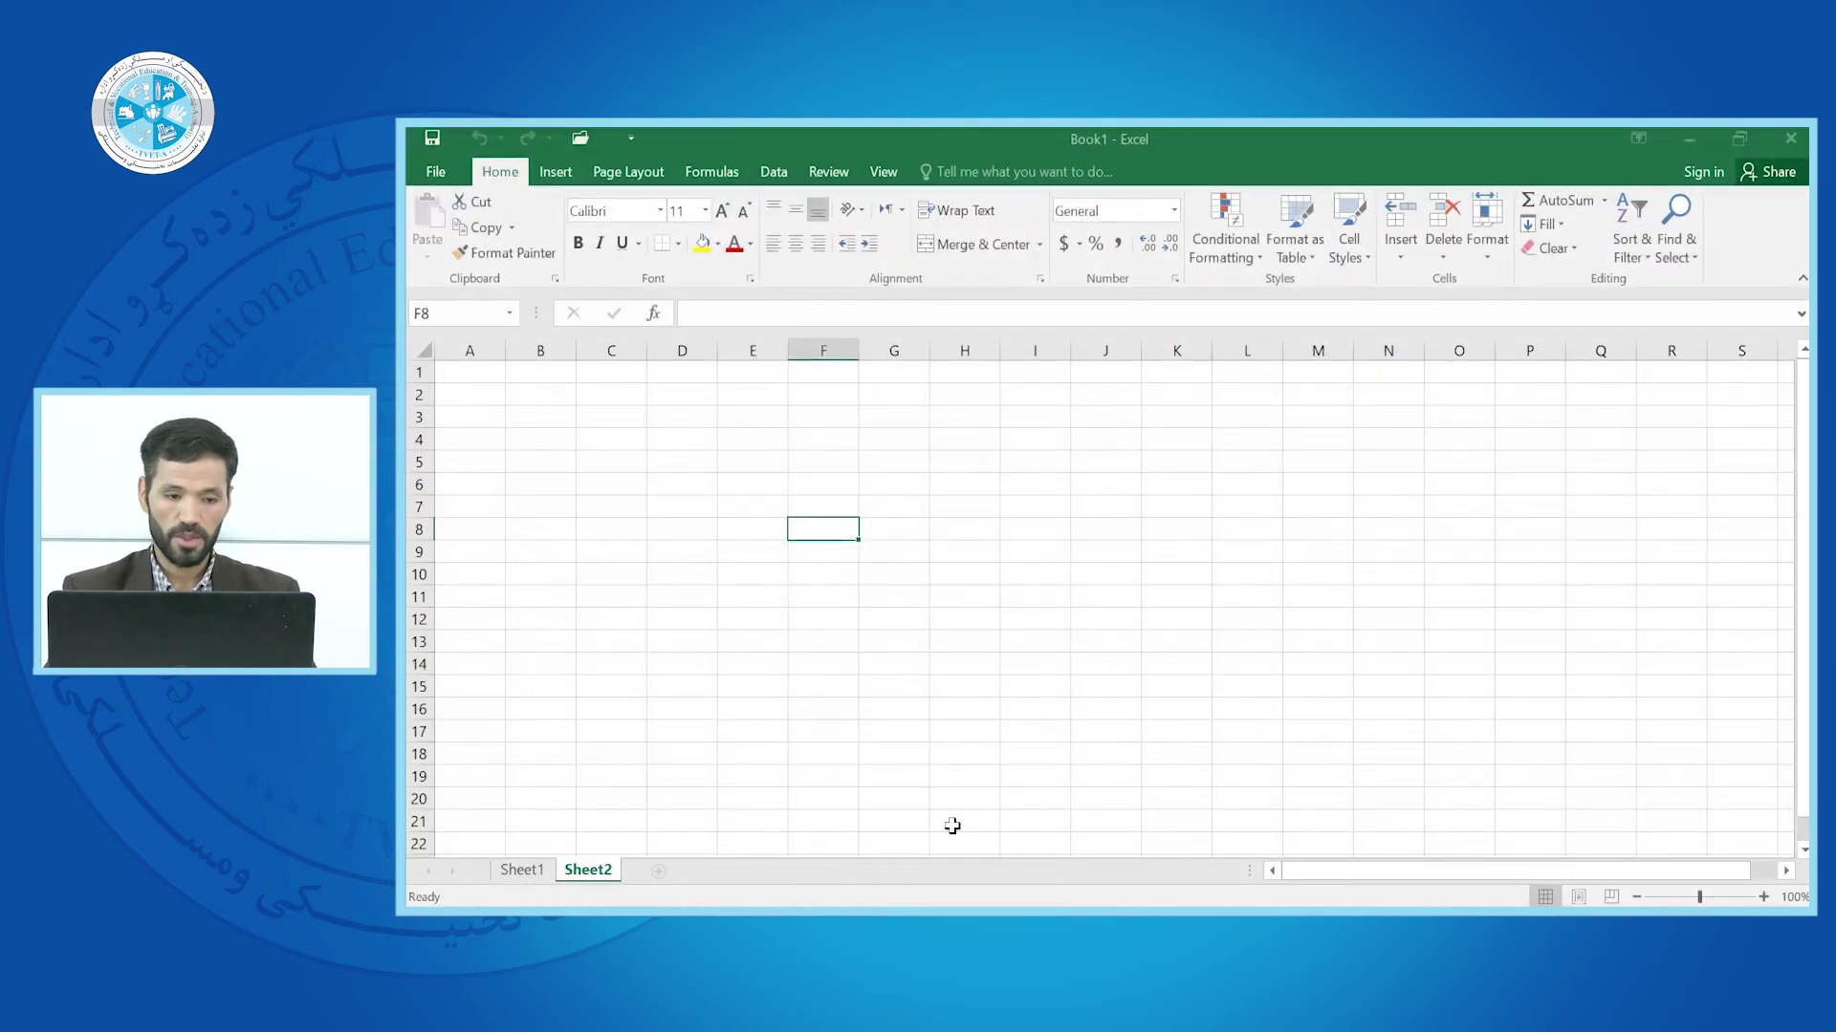
left_click(893, 531)
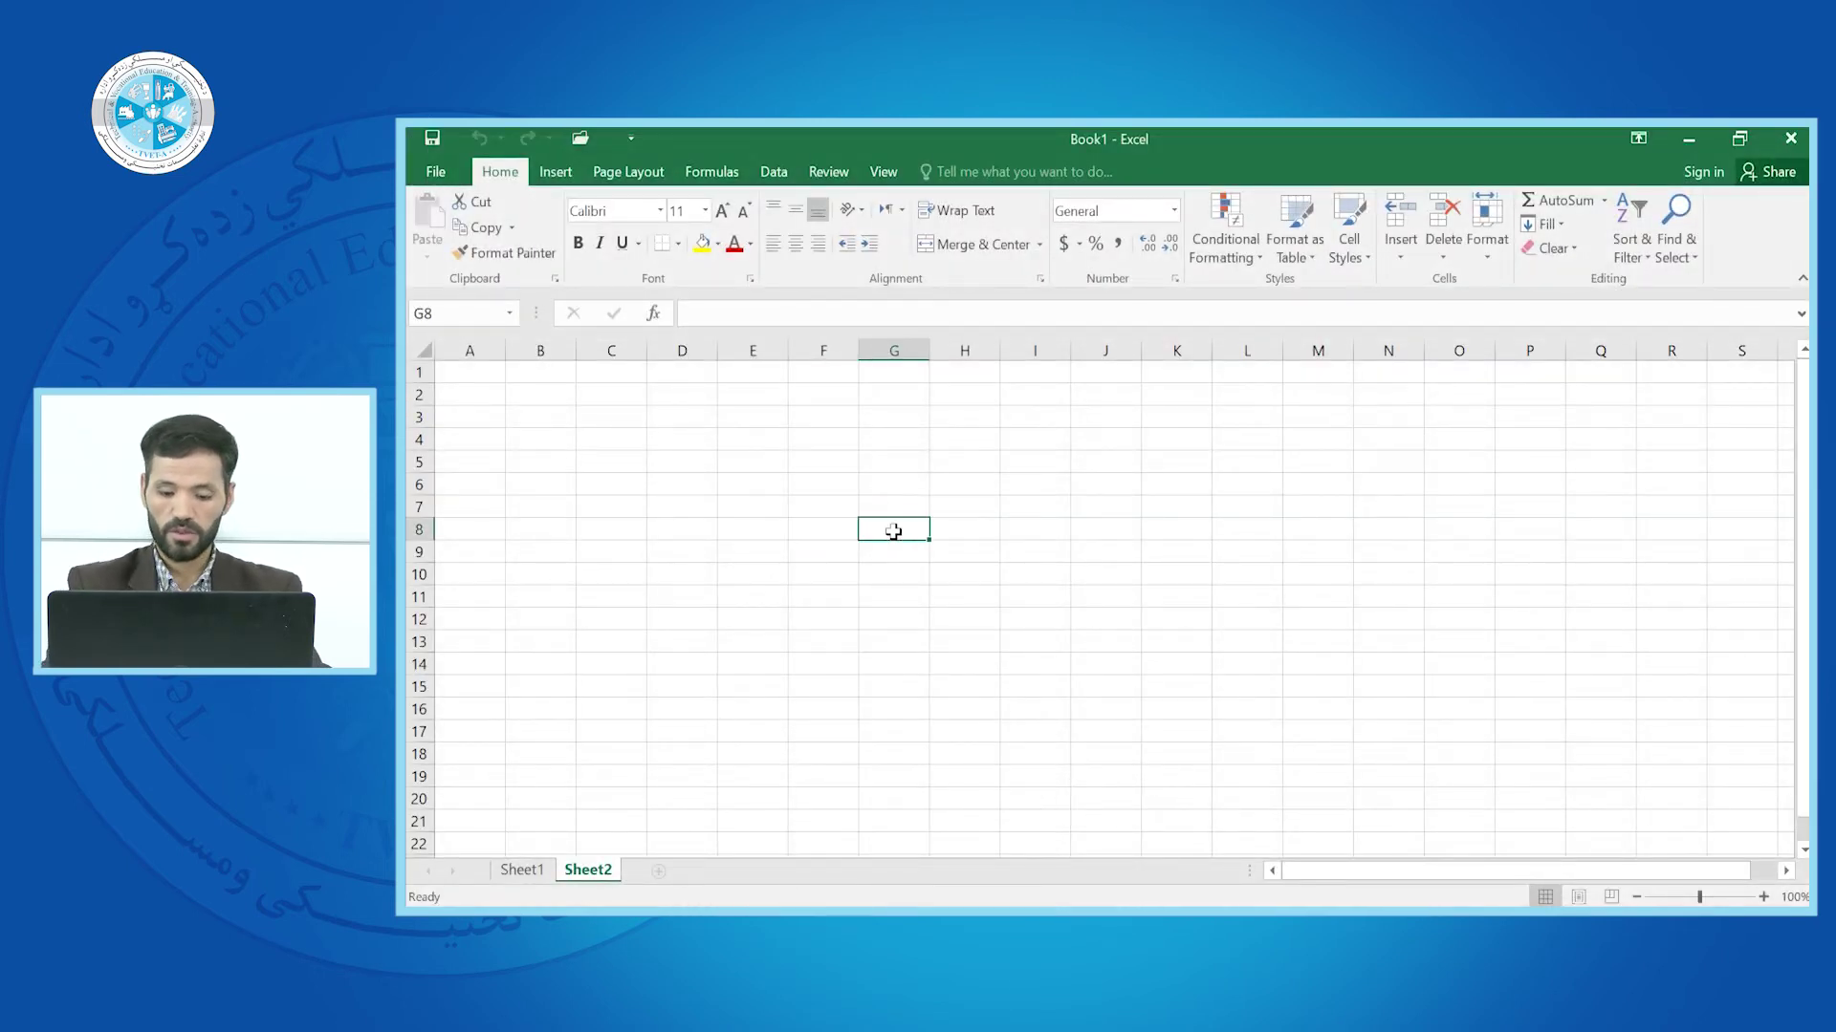
key("ctrl+n")
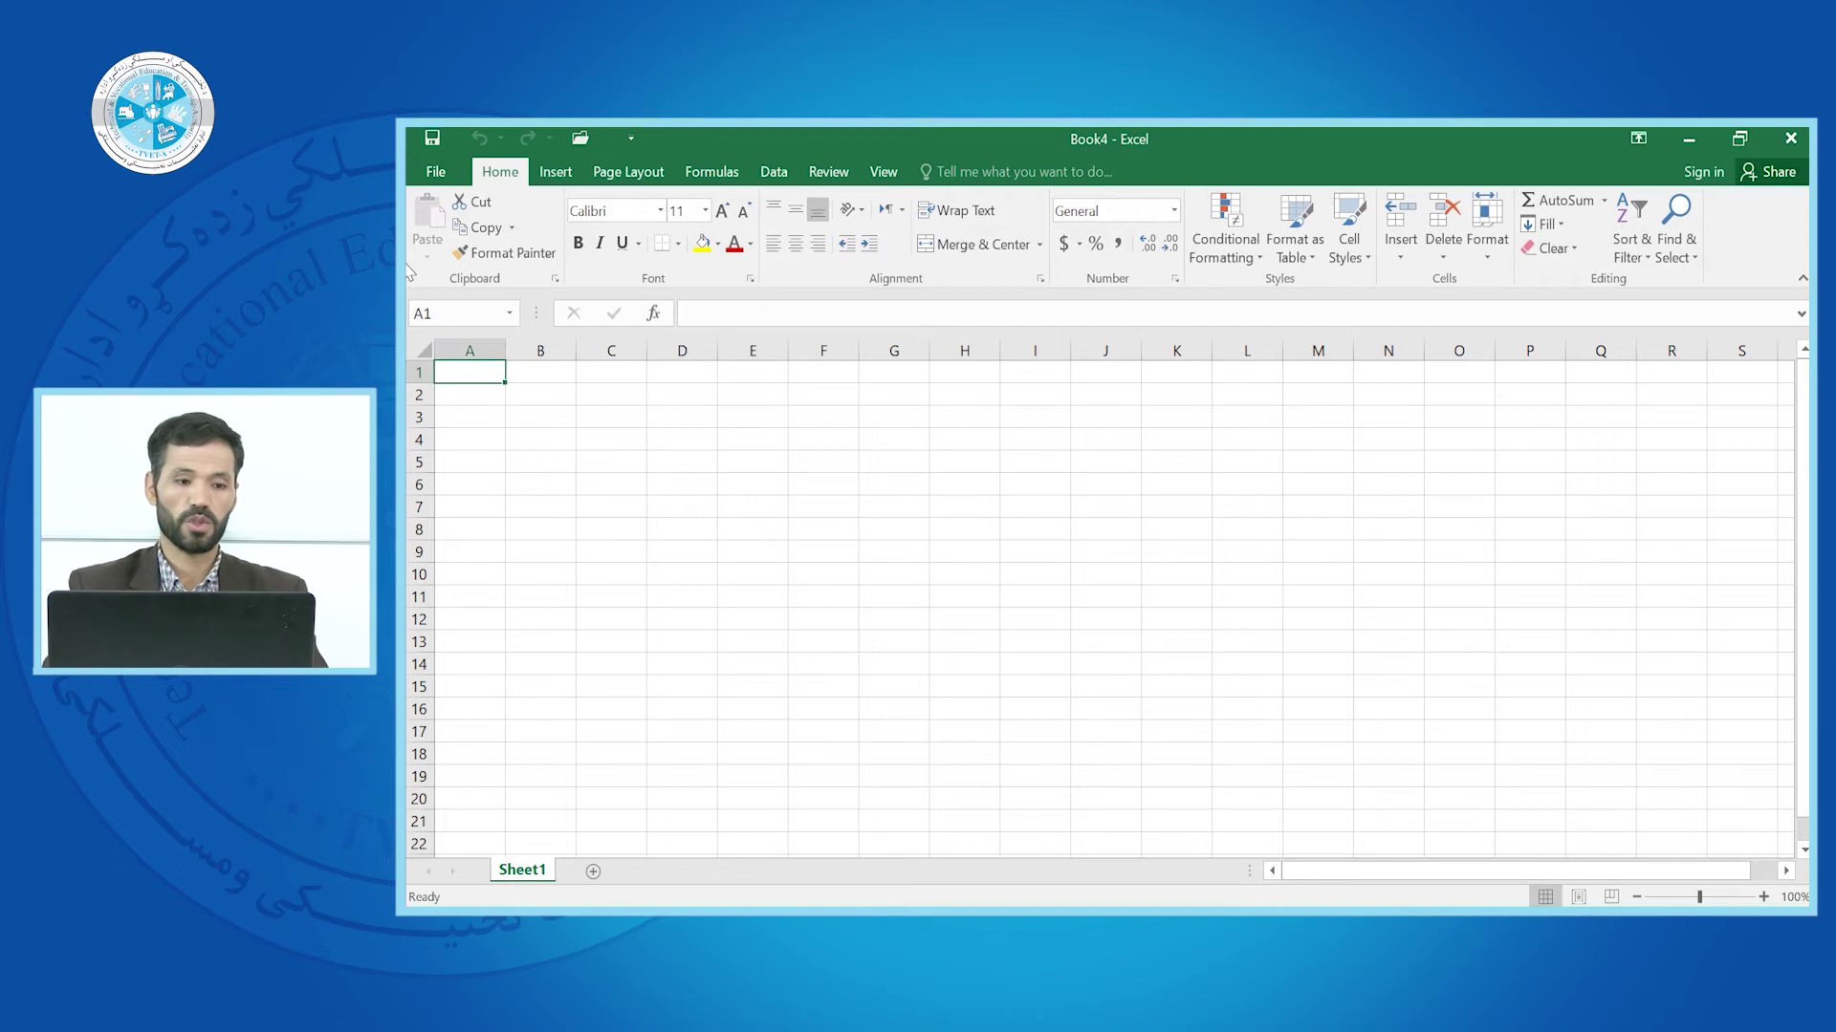
Select A1:I41, fill it with AFGHANISTAN using Ctrl+Enter, then deselect the block
left_click_drag(471, 372, 1029, 721)
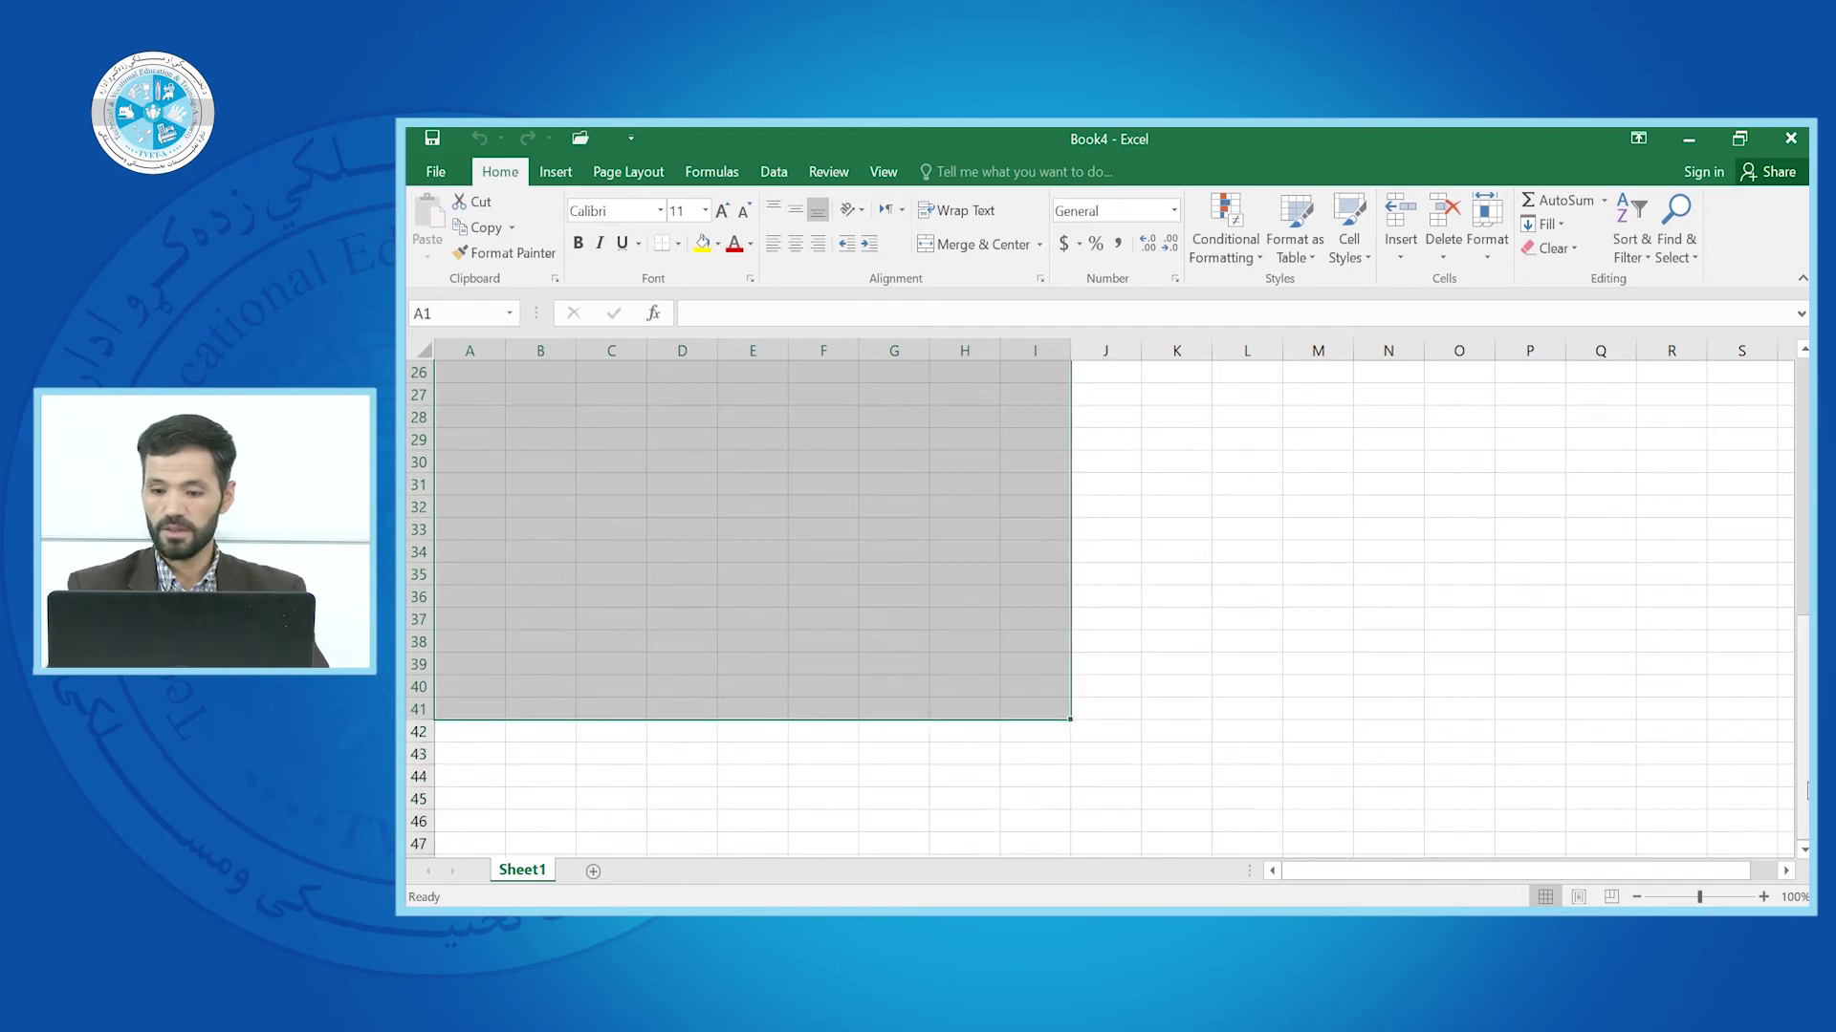
scroll(1806, 789, "up", 8)
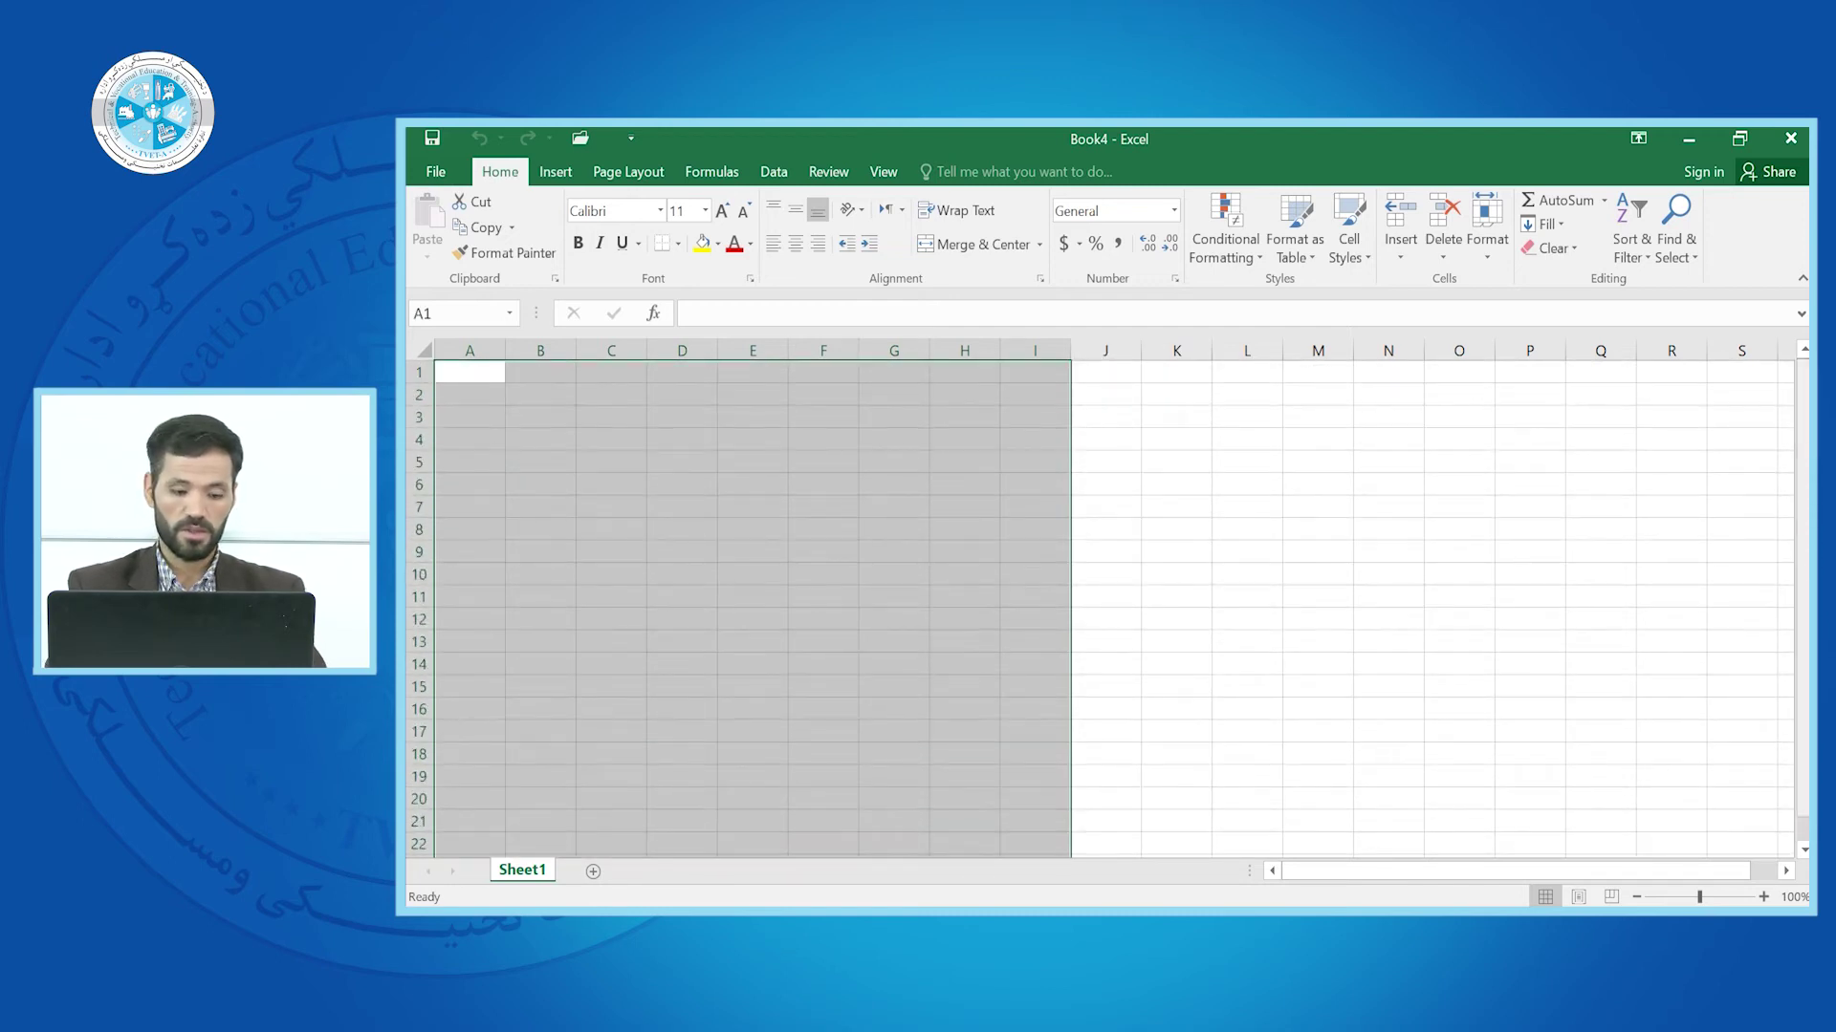
type("AFGH")
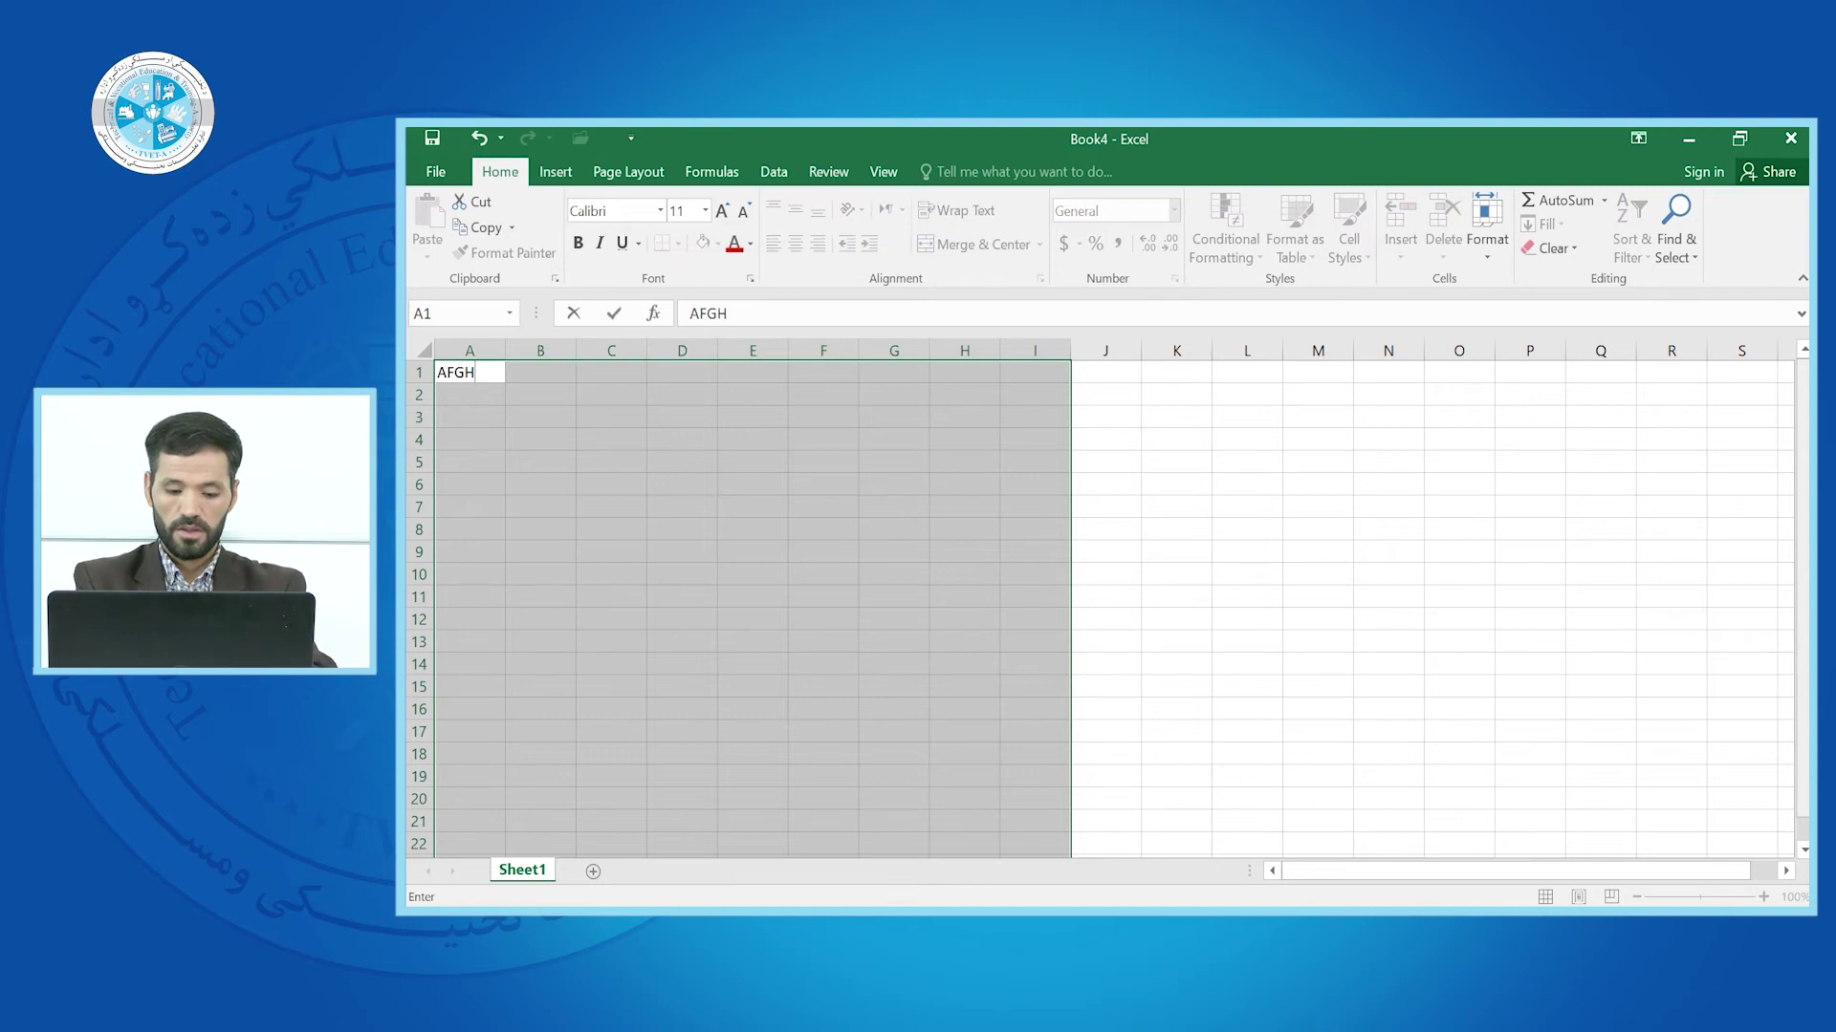
type("ANISTAN")
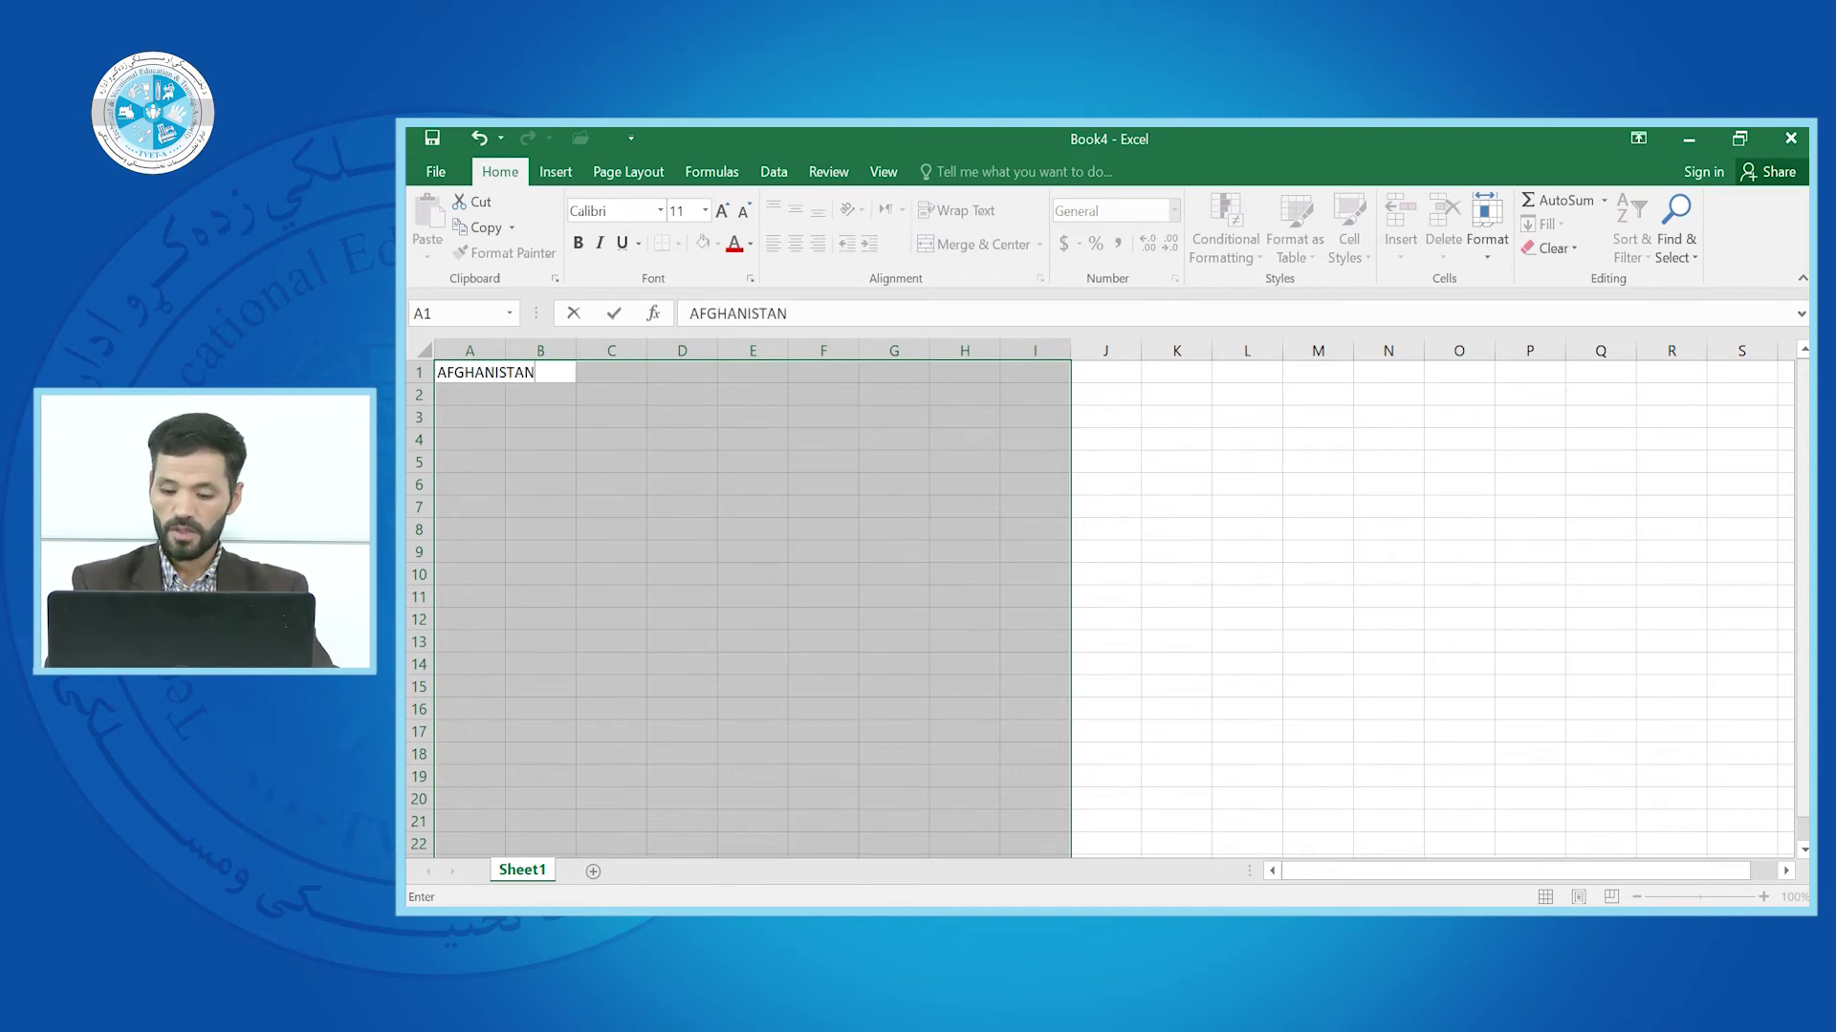
key("ctrl+Return")
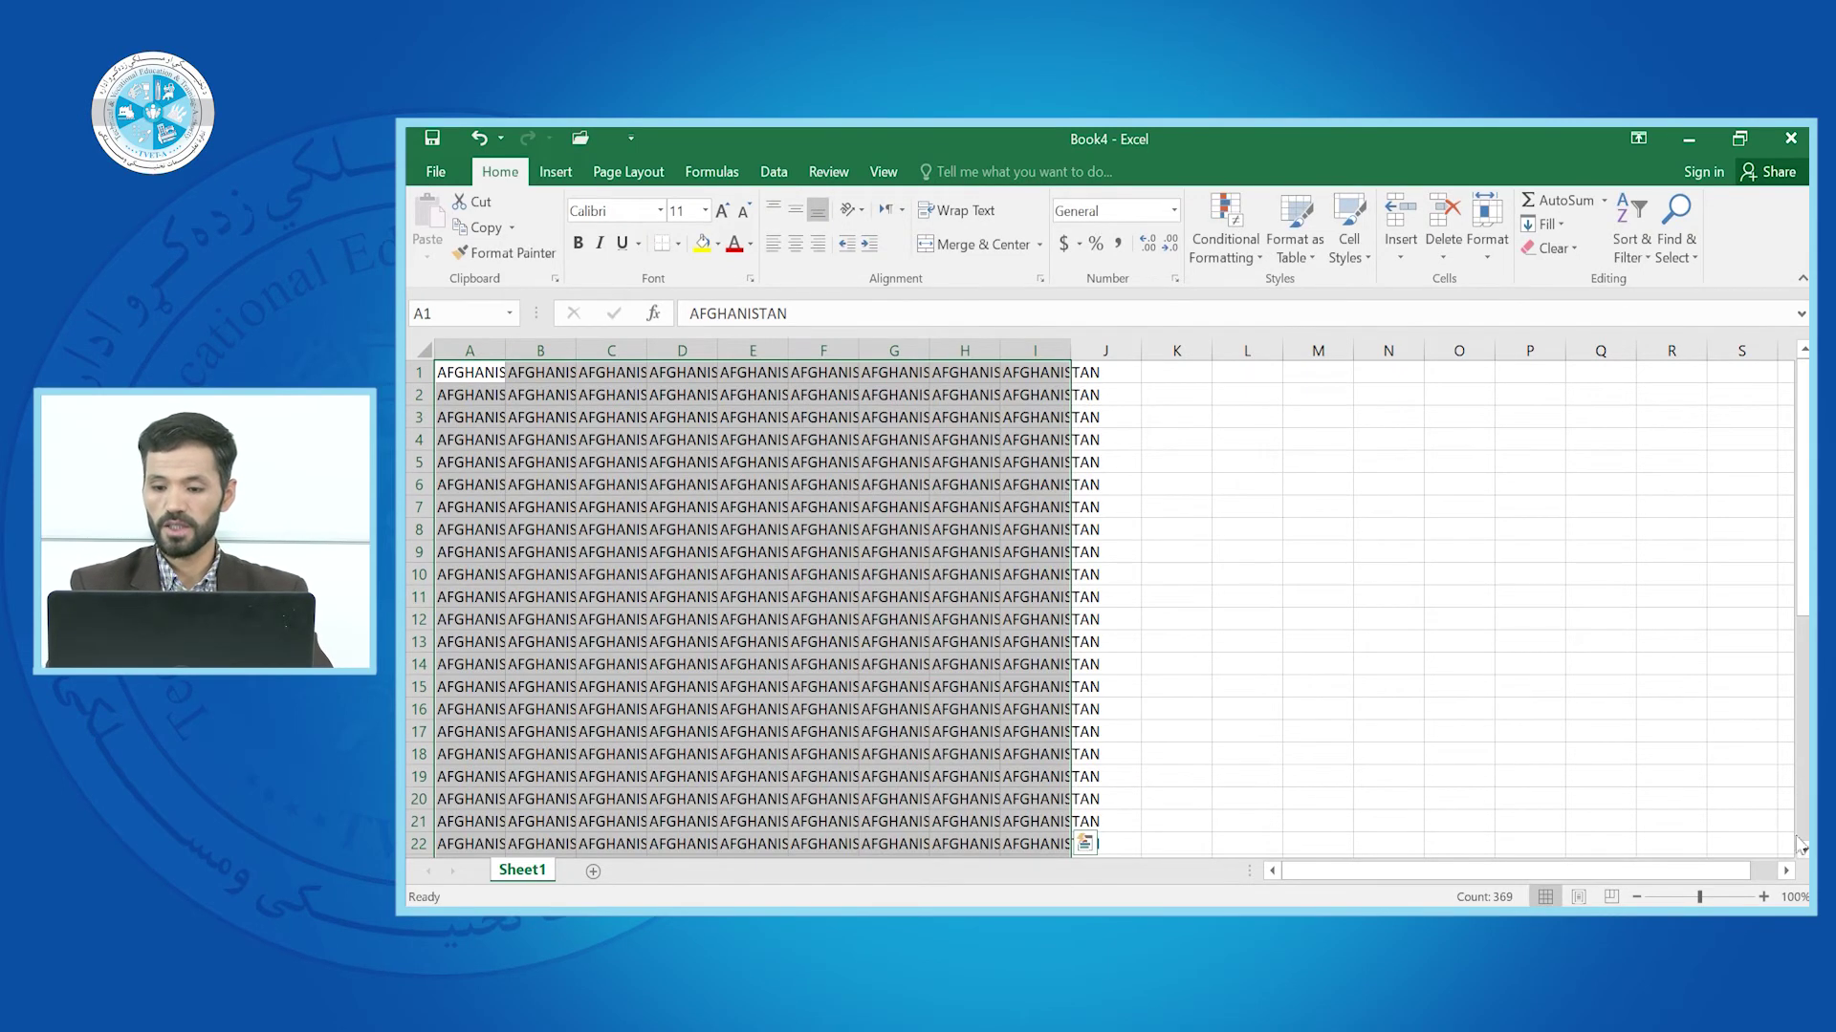
left_click(1807, 809)
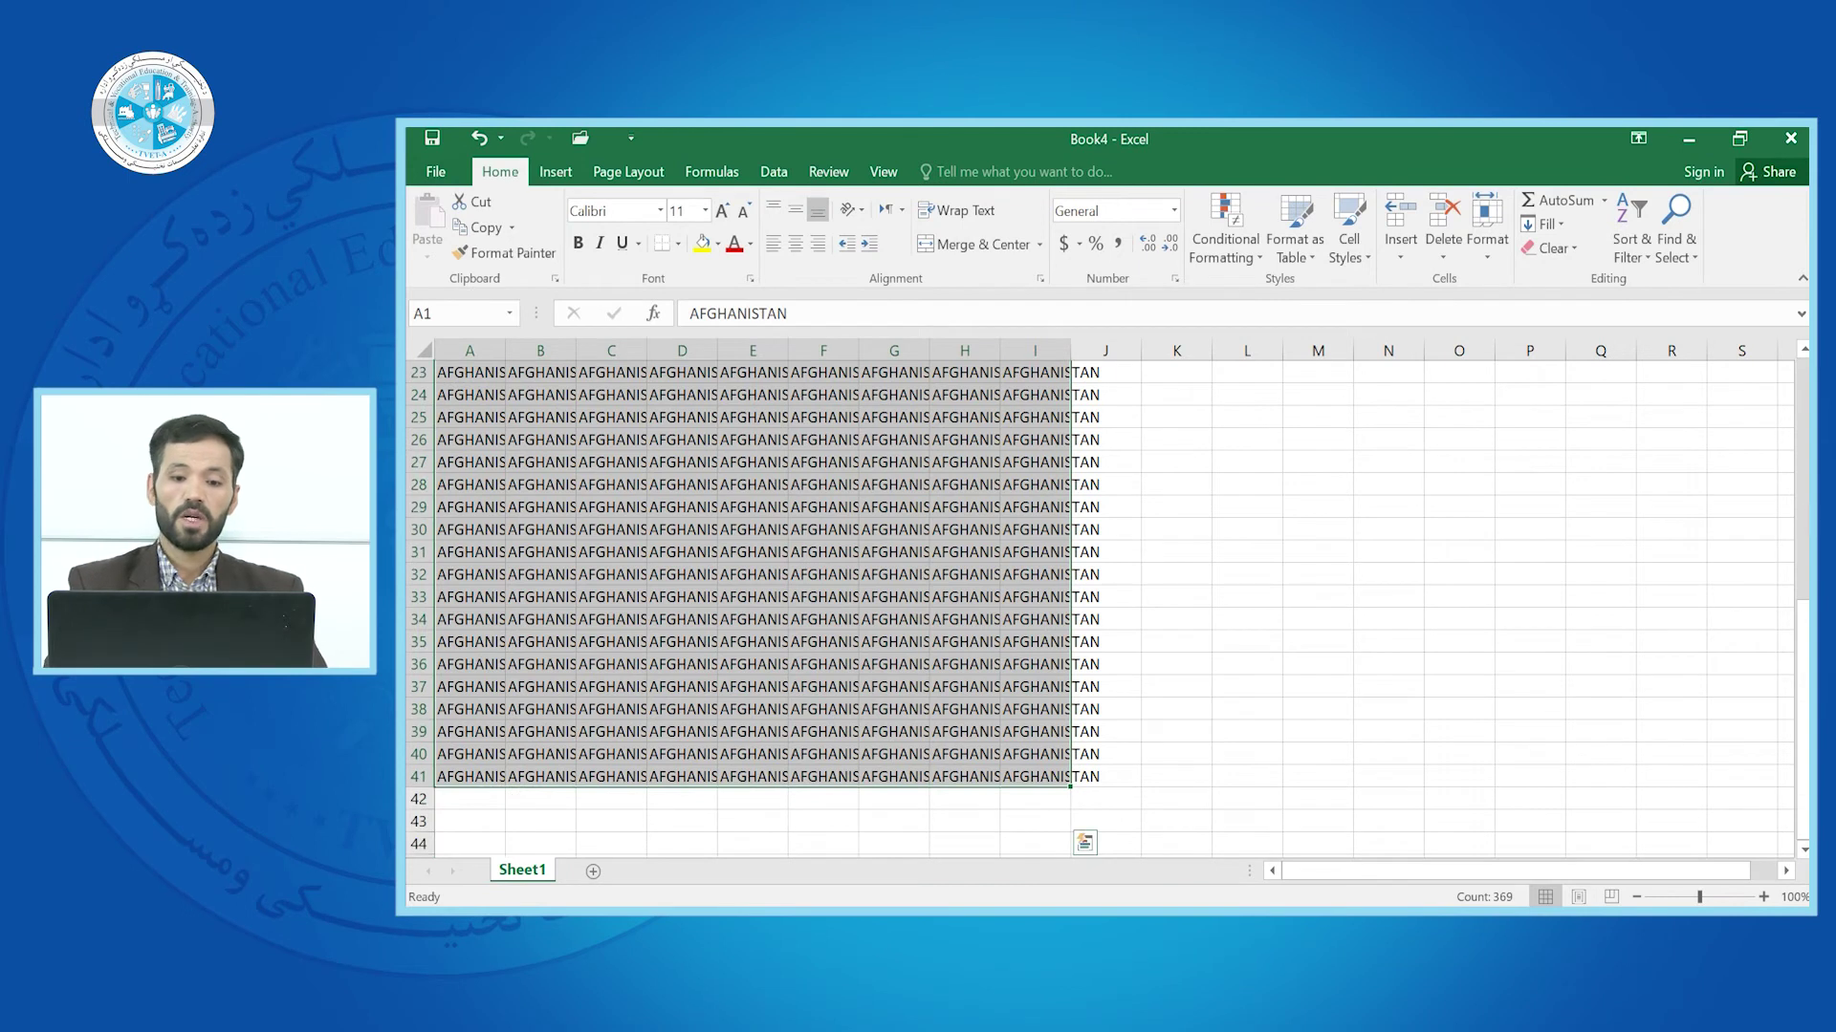
left_click(1288, 436)
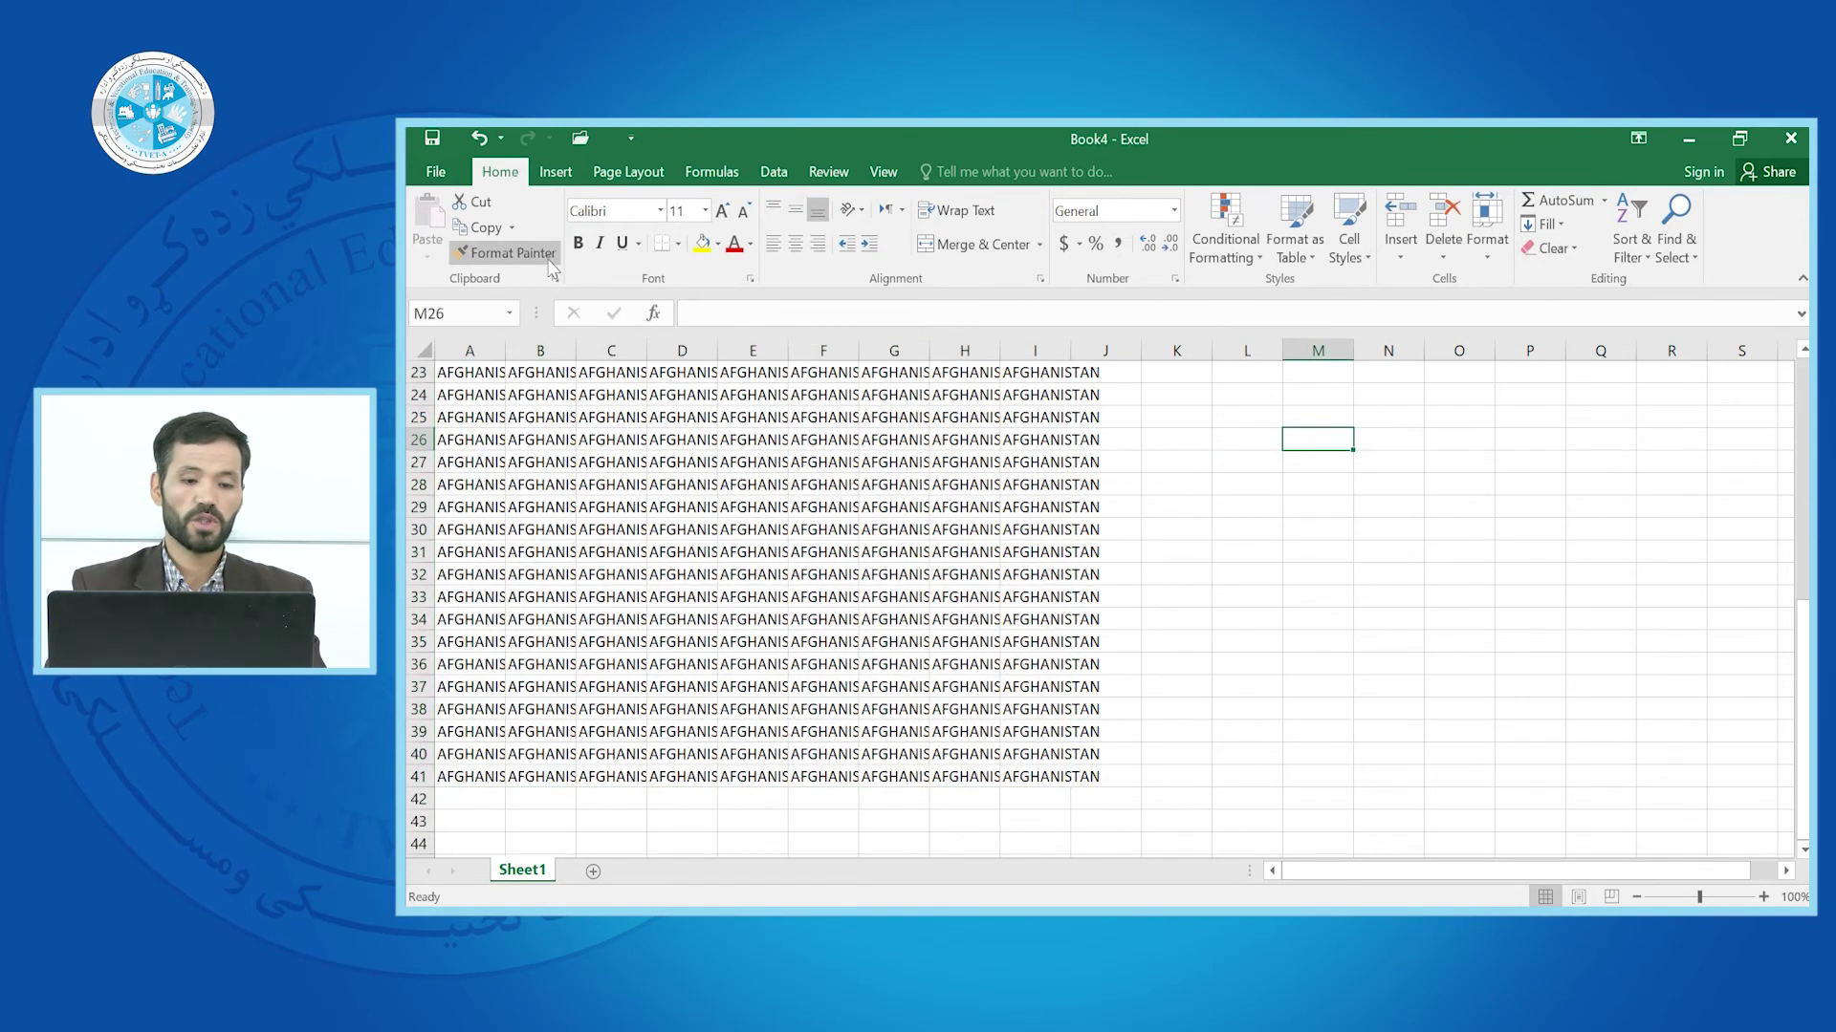
Save the workbook to the Desktop folder with file name AFGHNISTAN
left_click(434, 174)
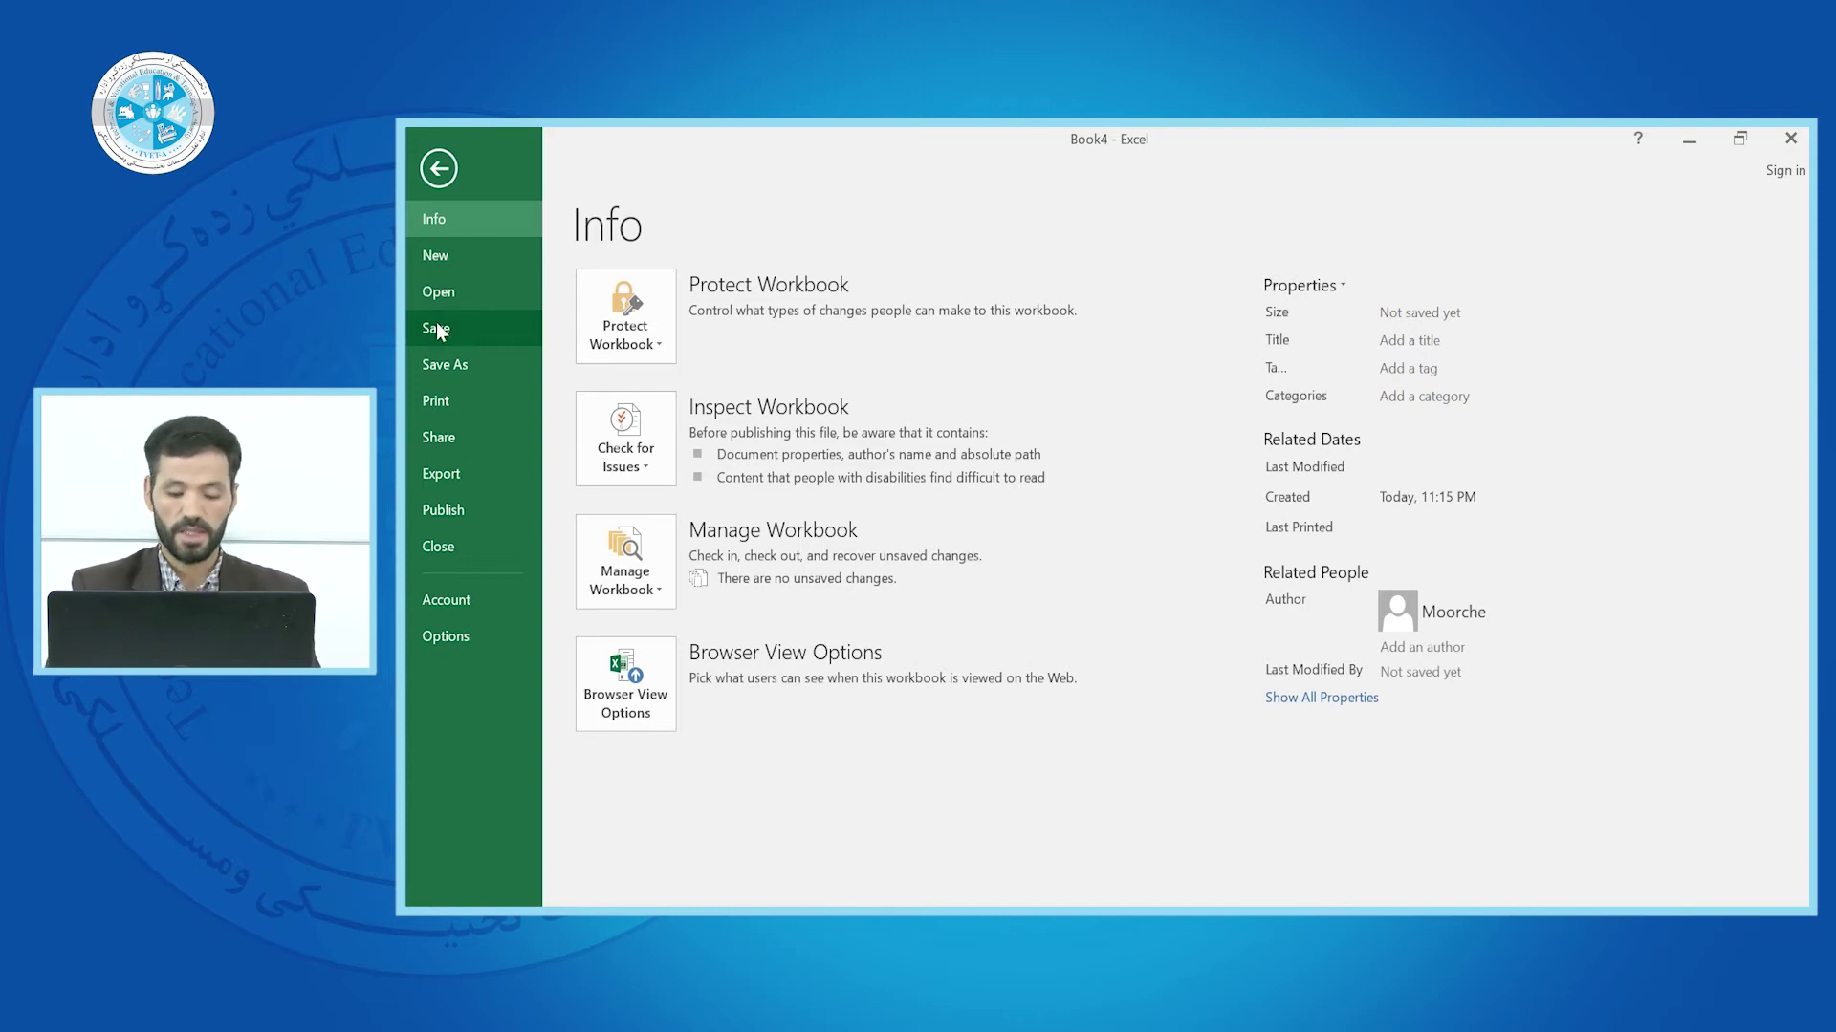
left_click(436, 328)
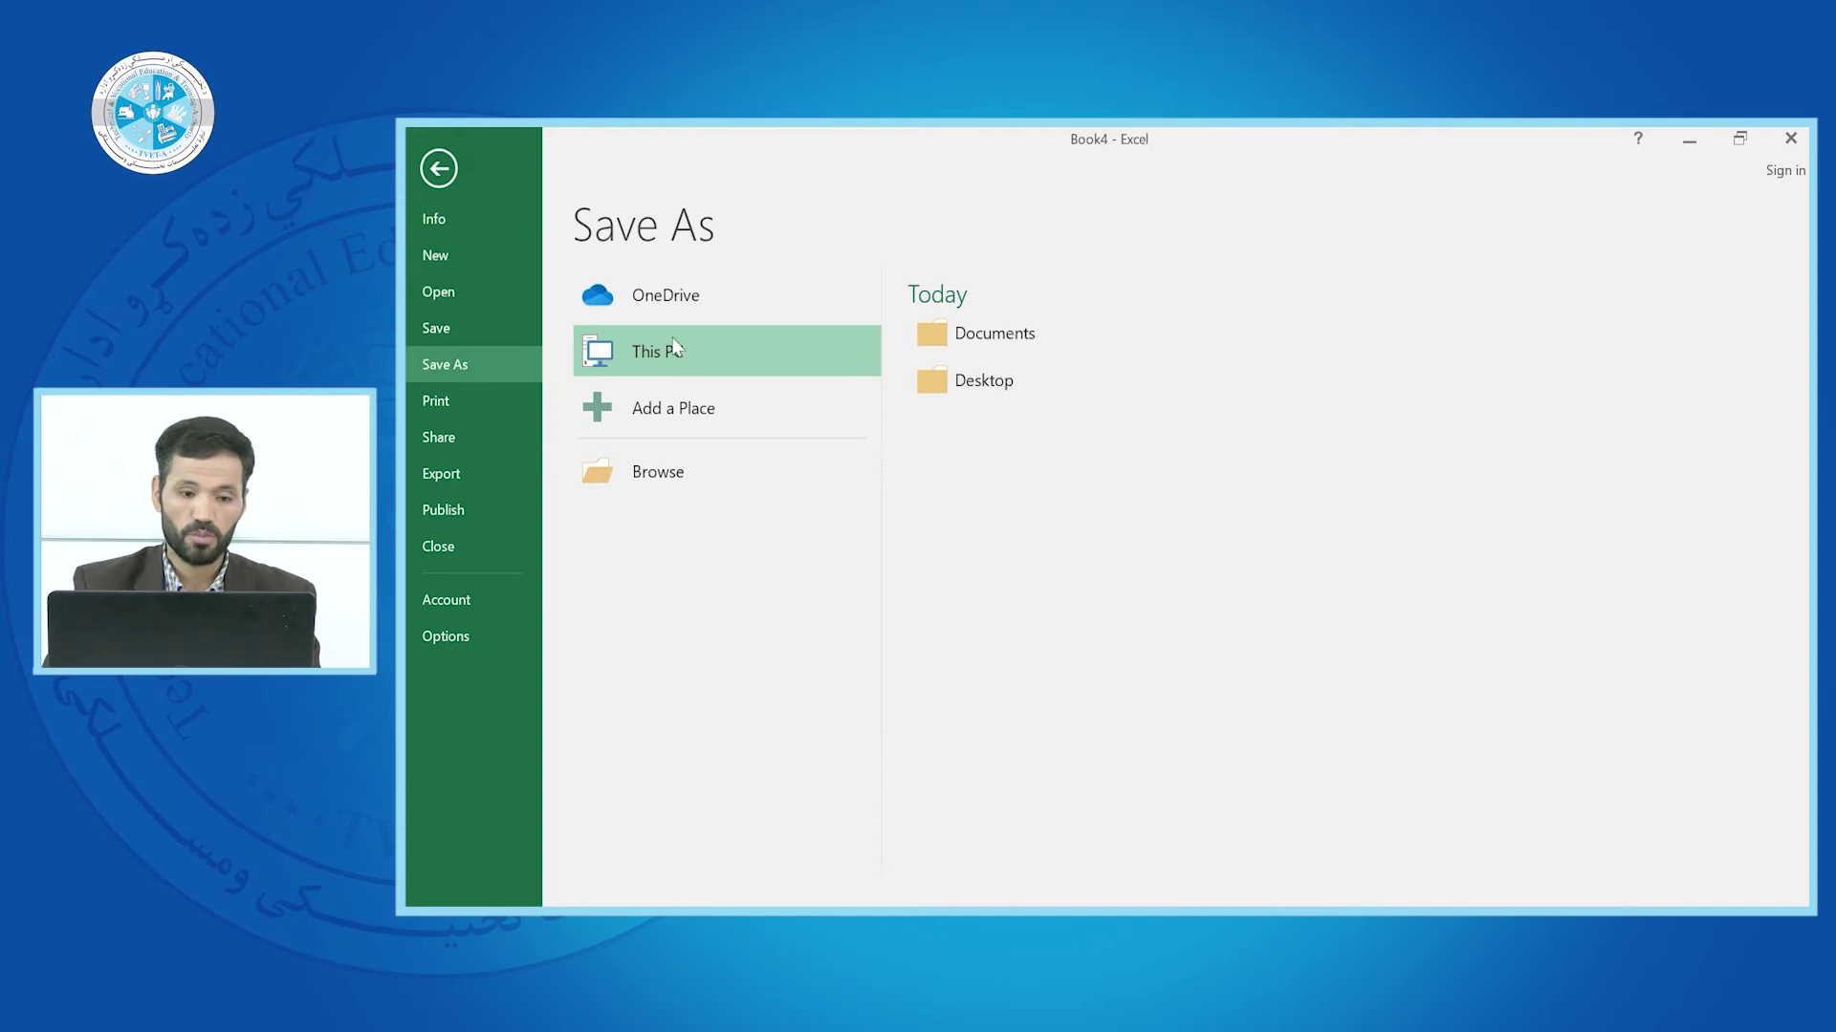
left_click(982, 383)
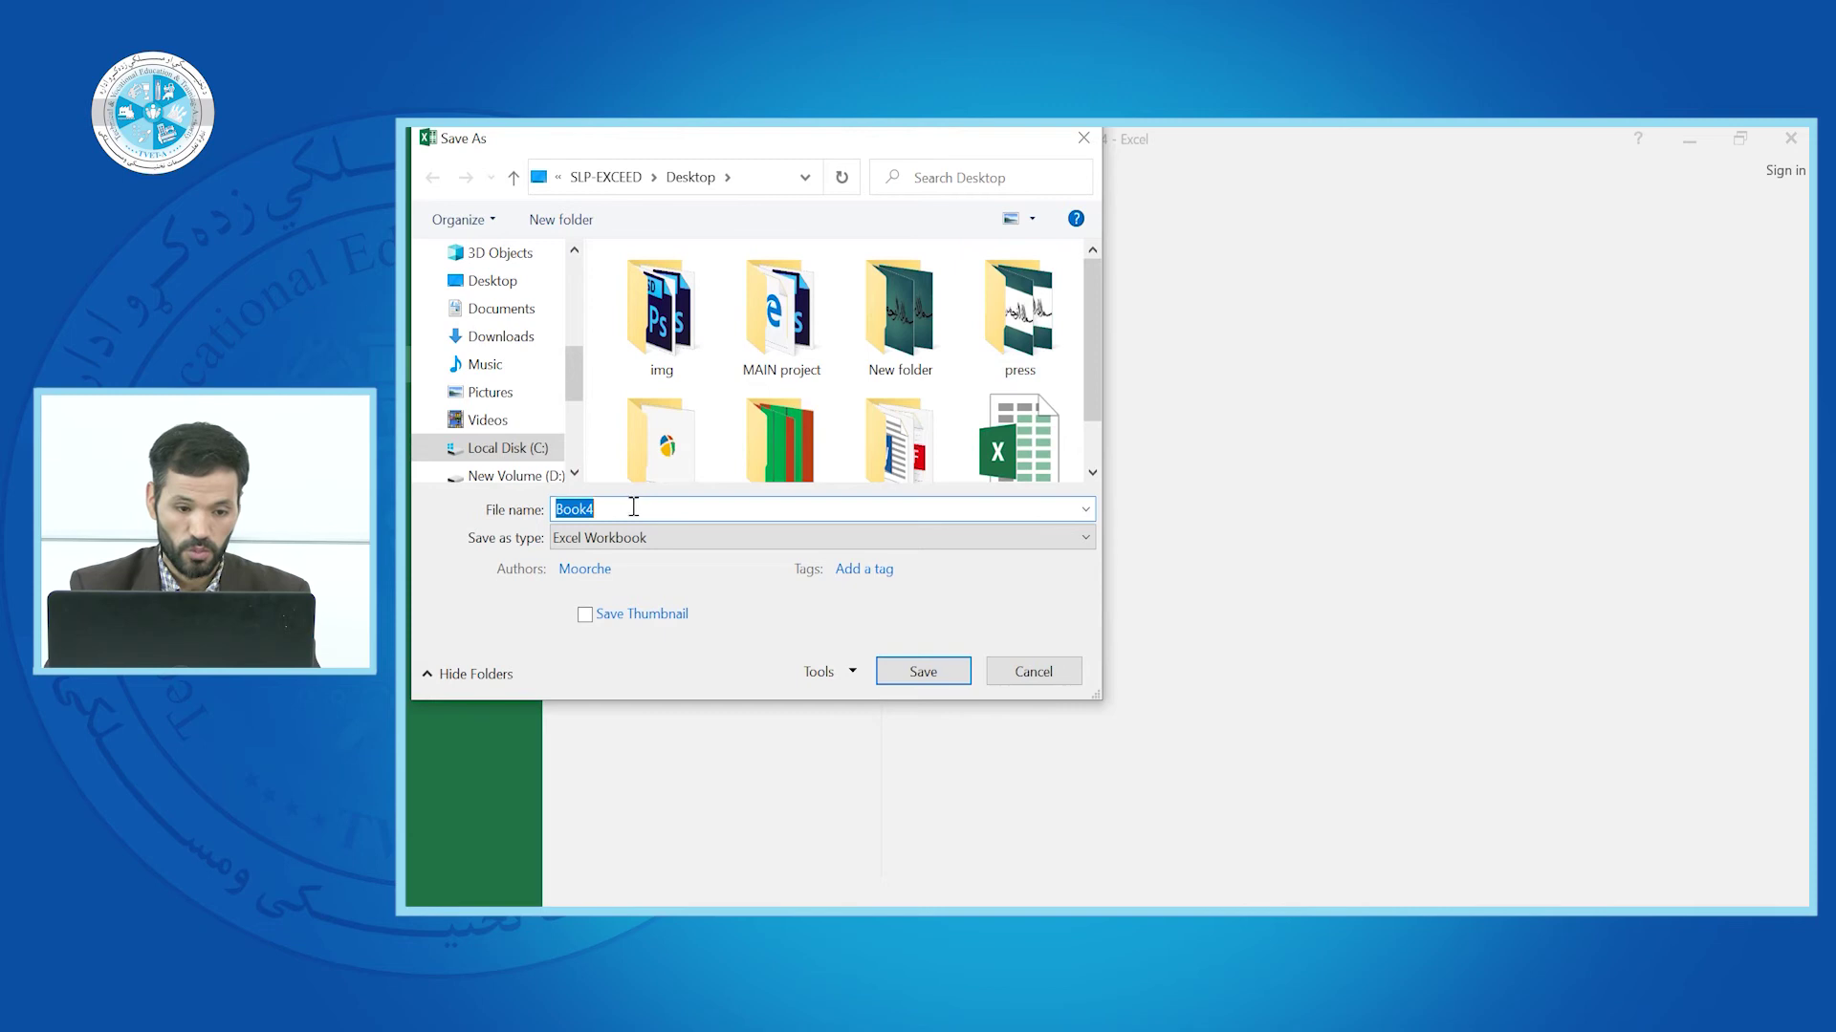
type("AFG")
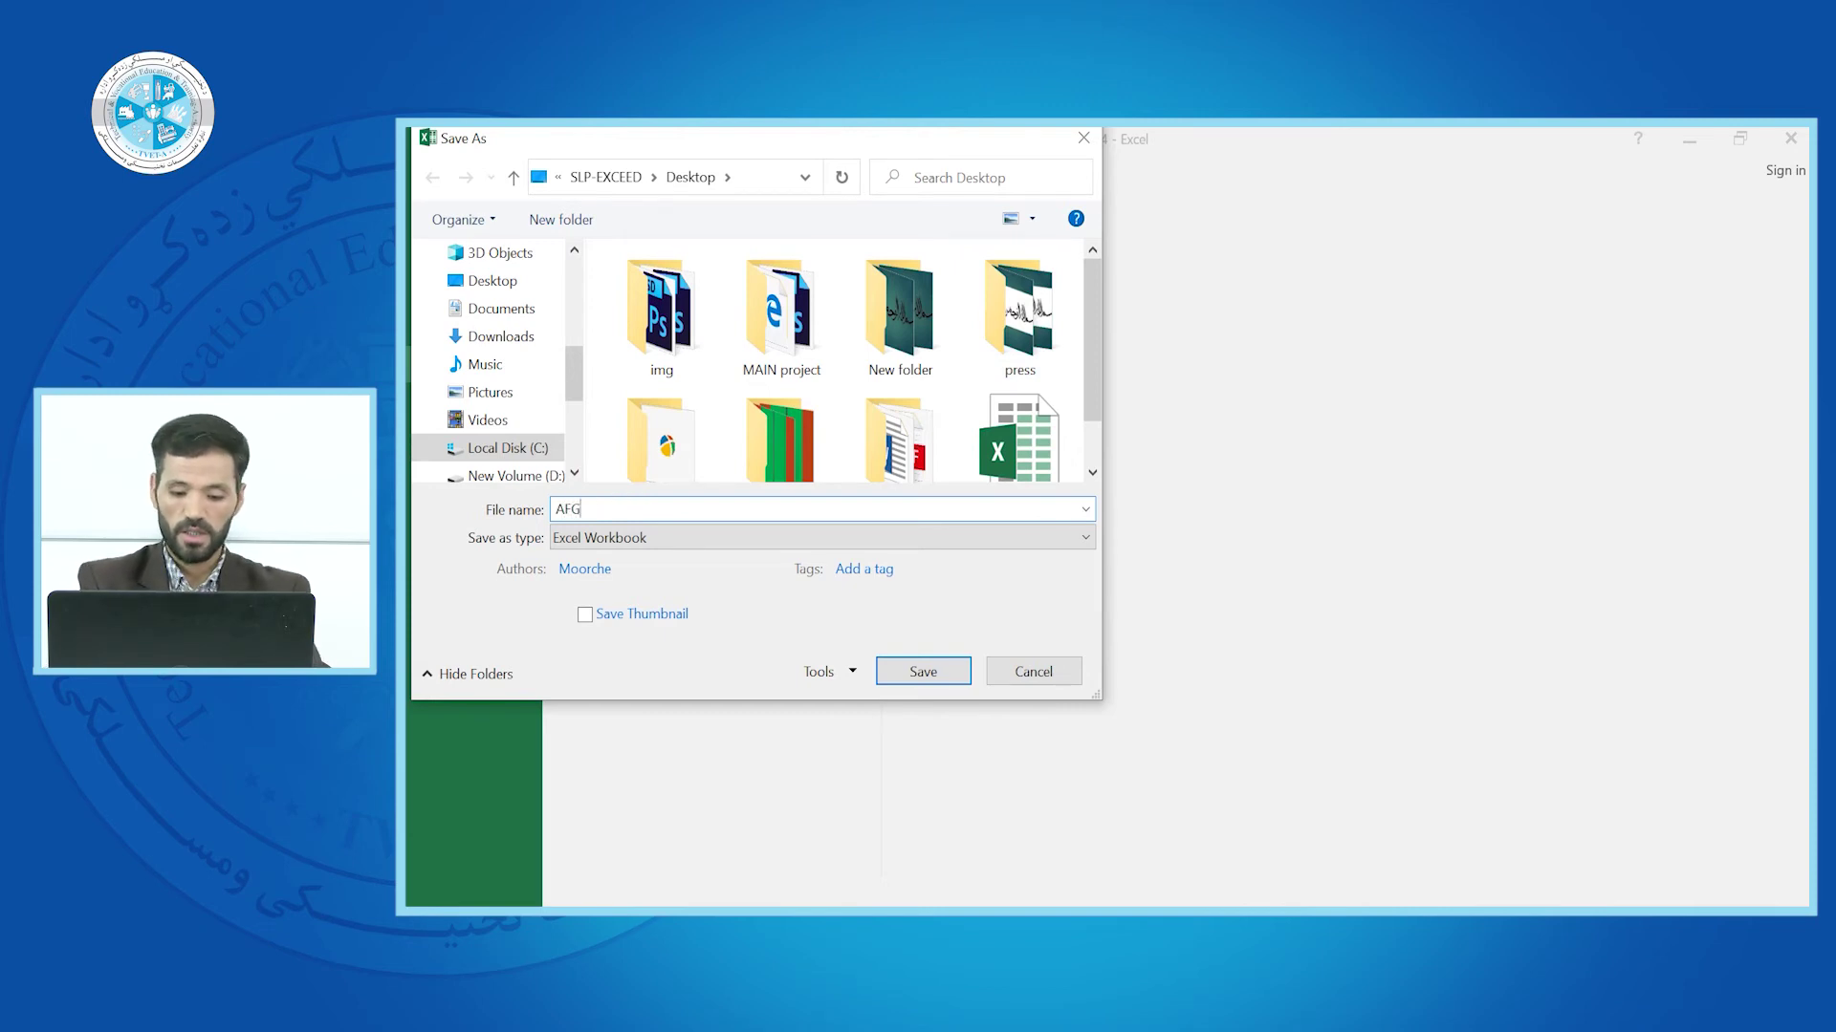
type("HNISTAN")
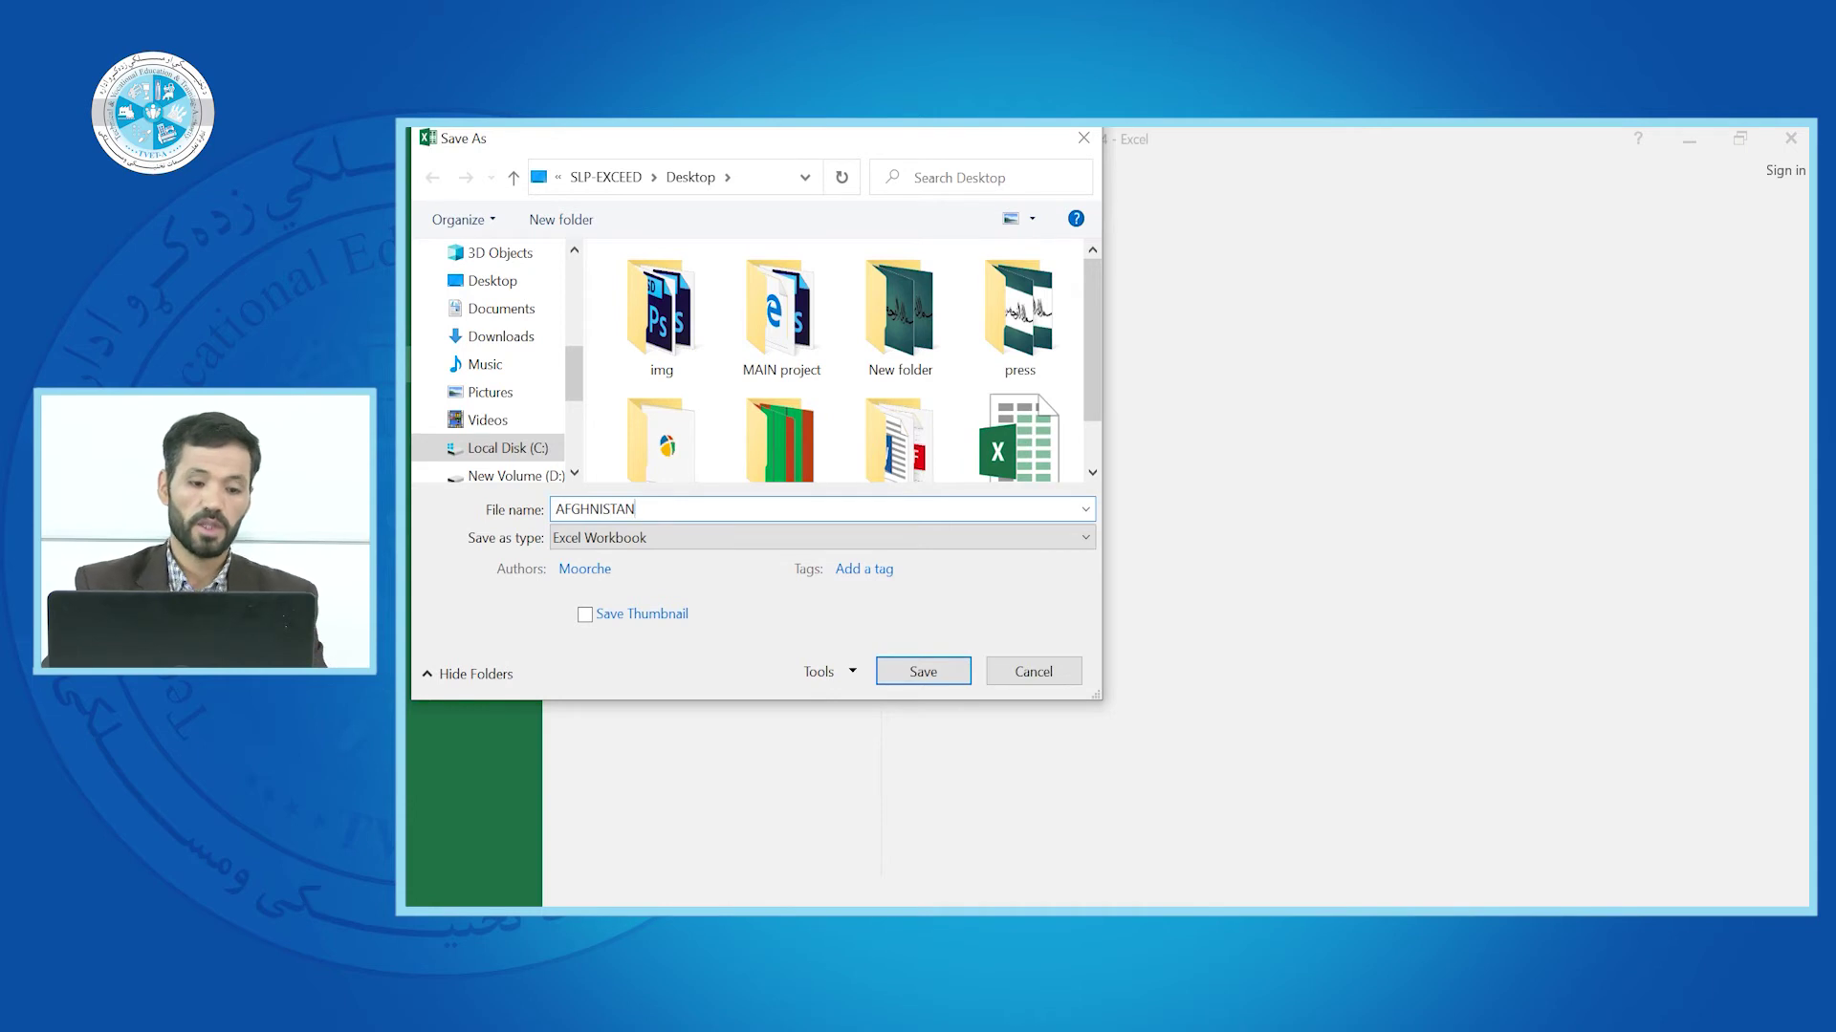
left_click(535, 282)
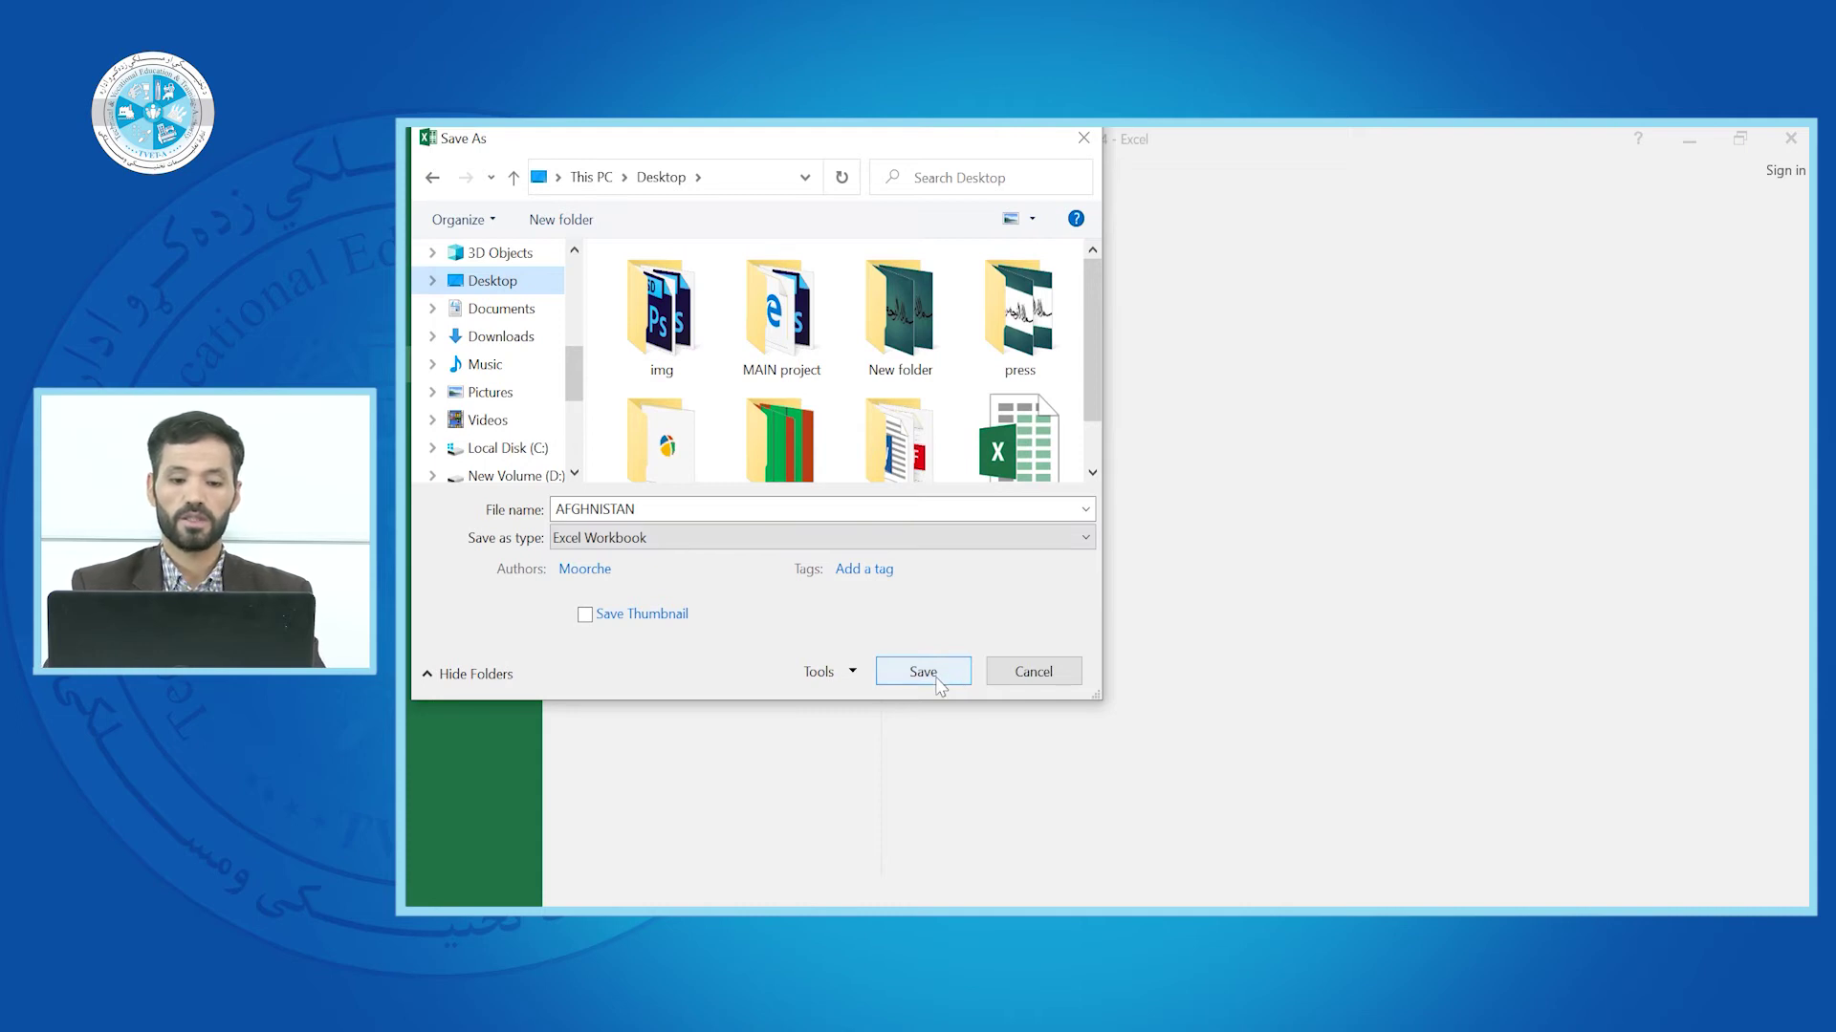
left_click(923, 672)
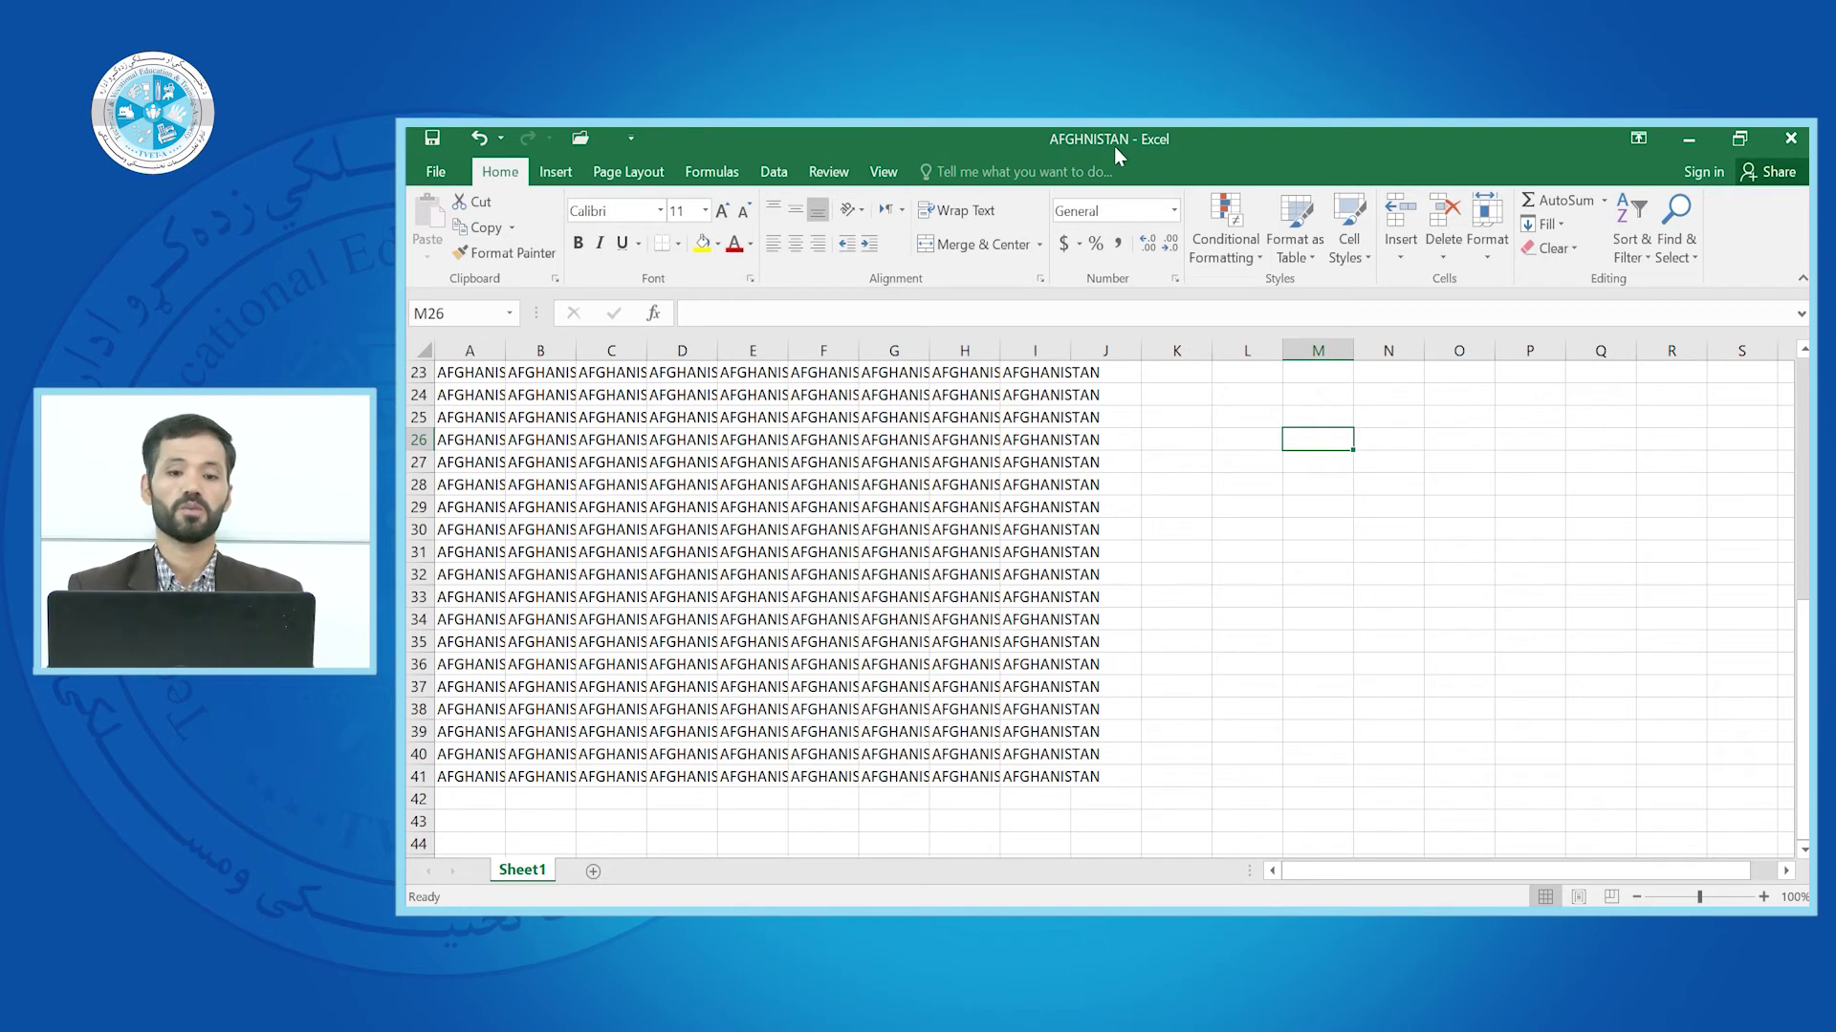
Open the AFGHANISTAN workbook's Print page, showing a one-page preview on Microsoft Print to PDF
left_click(432, 168)
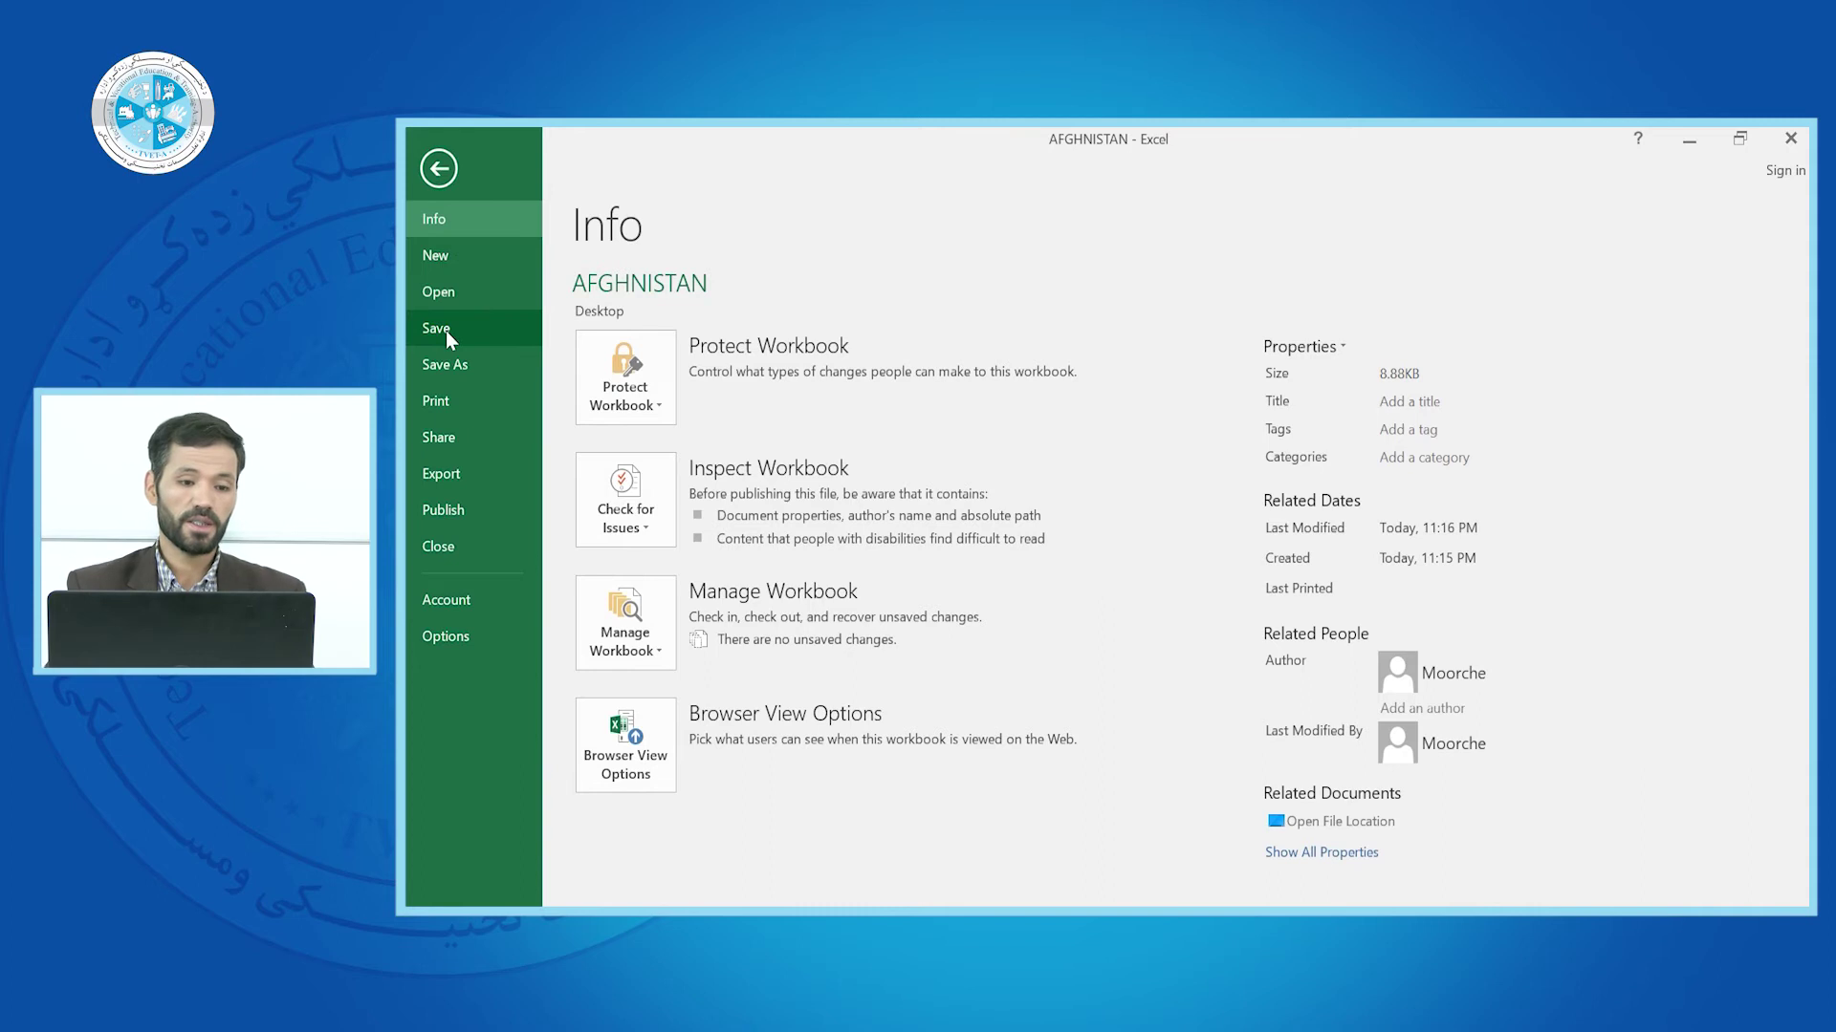
left_click(455, 364)
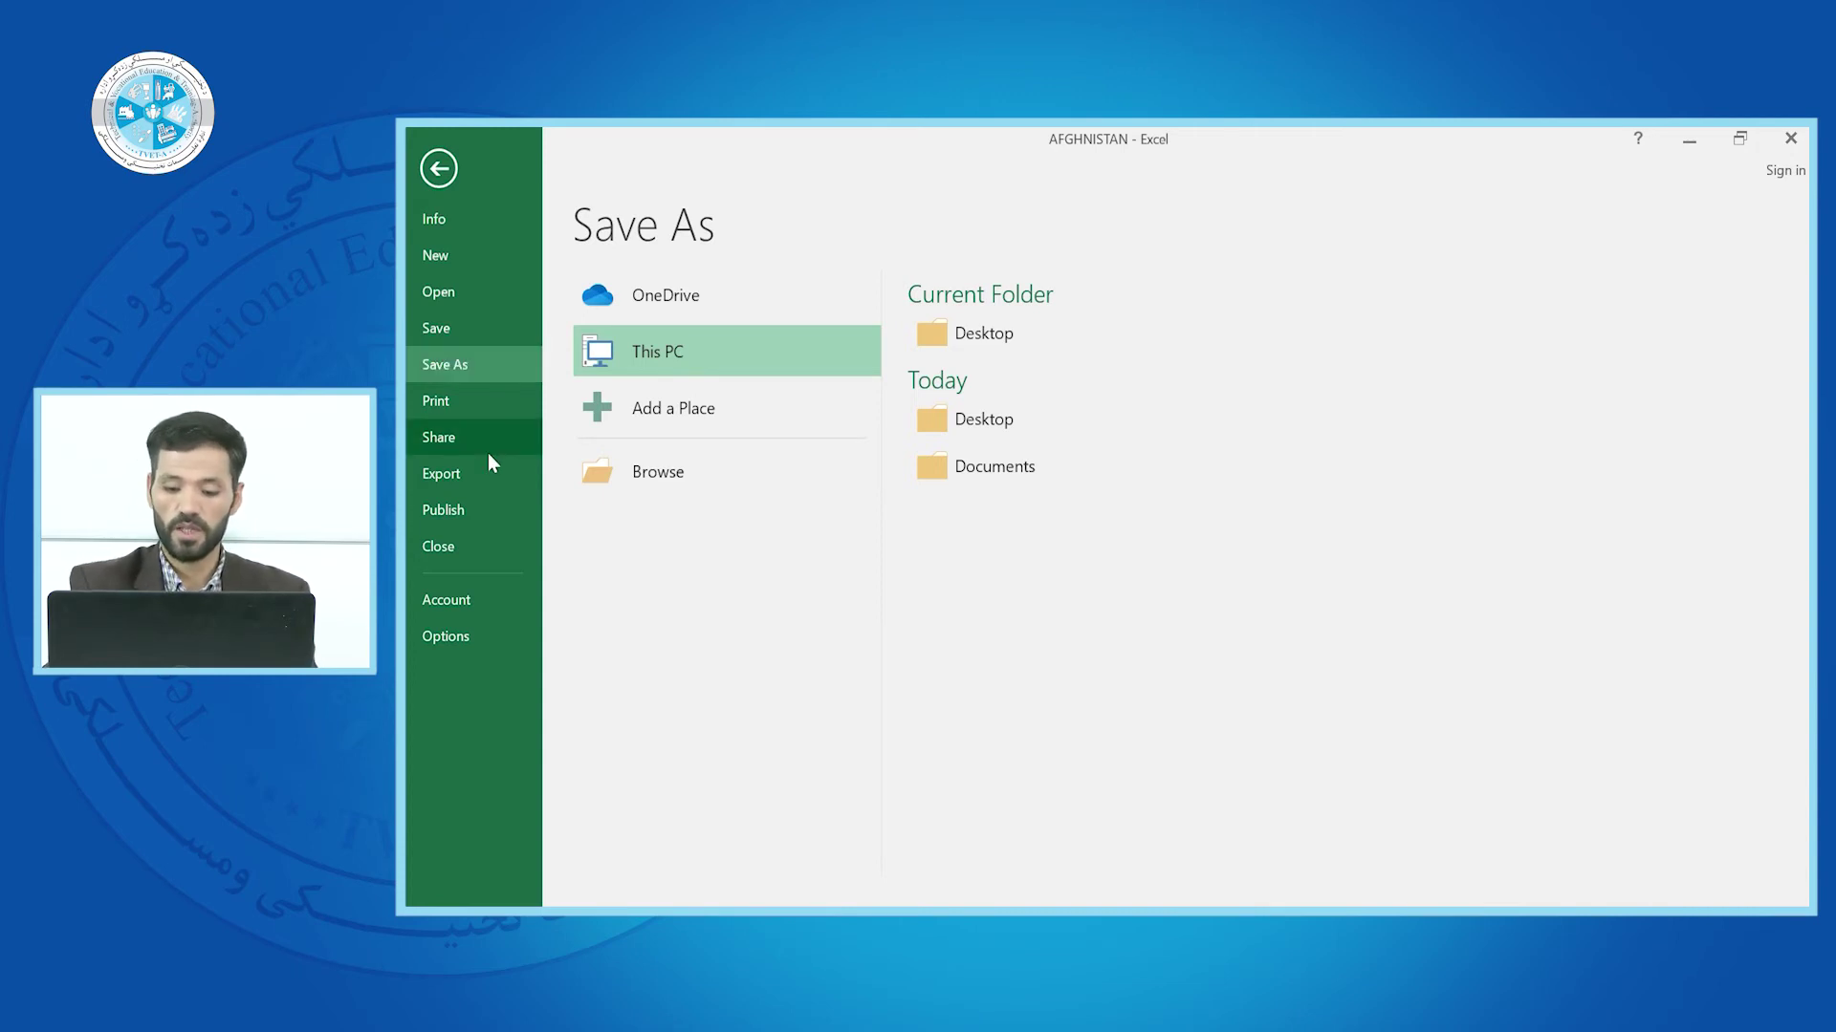
left_click(459, 399)
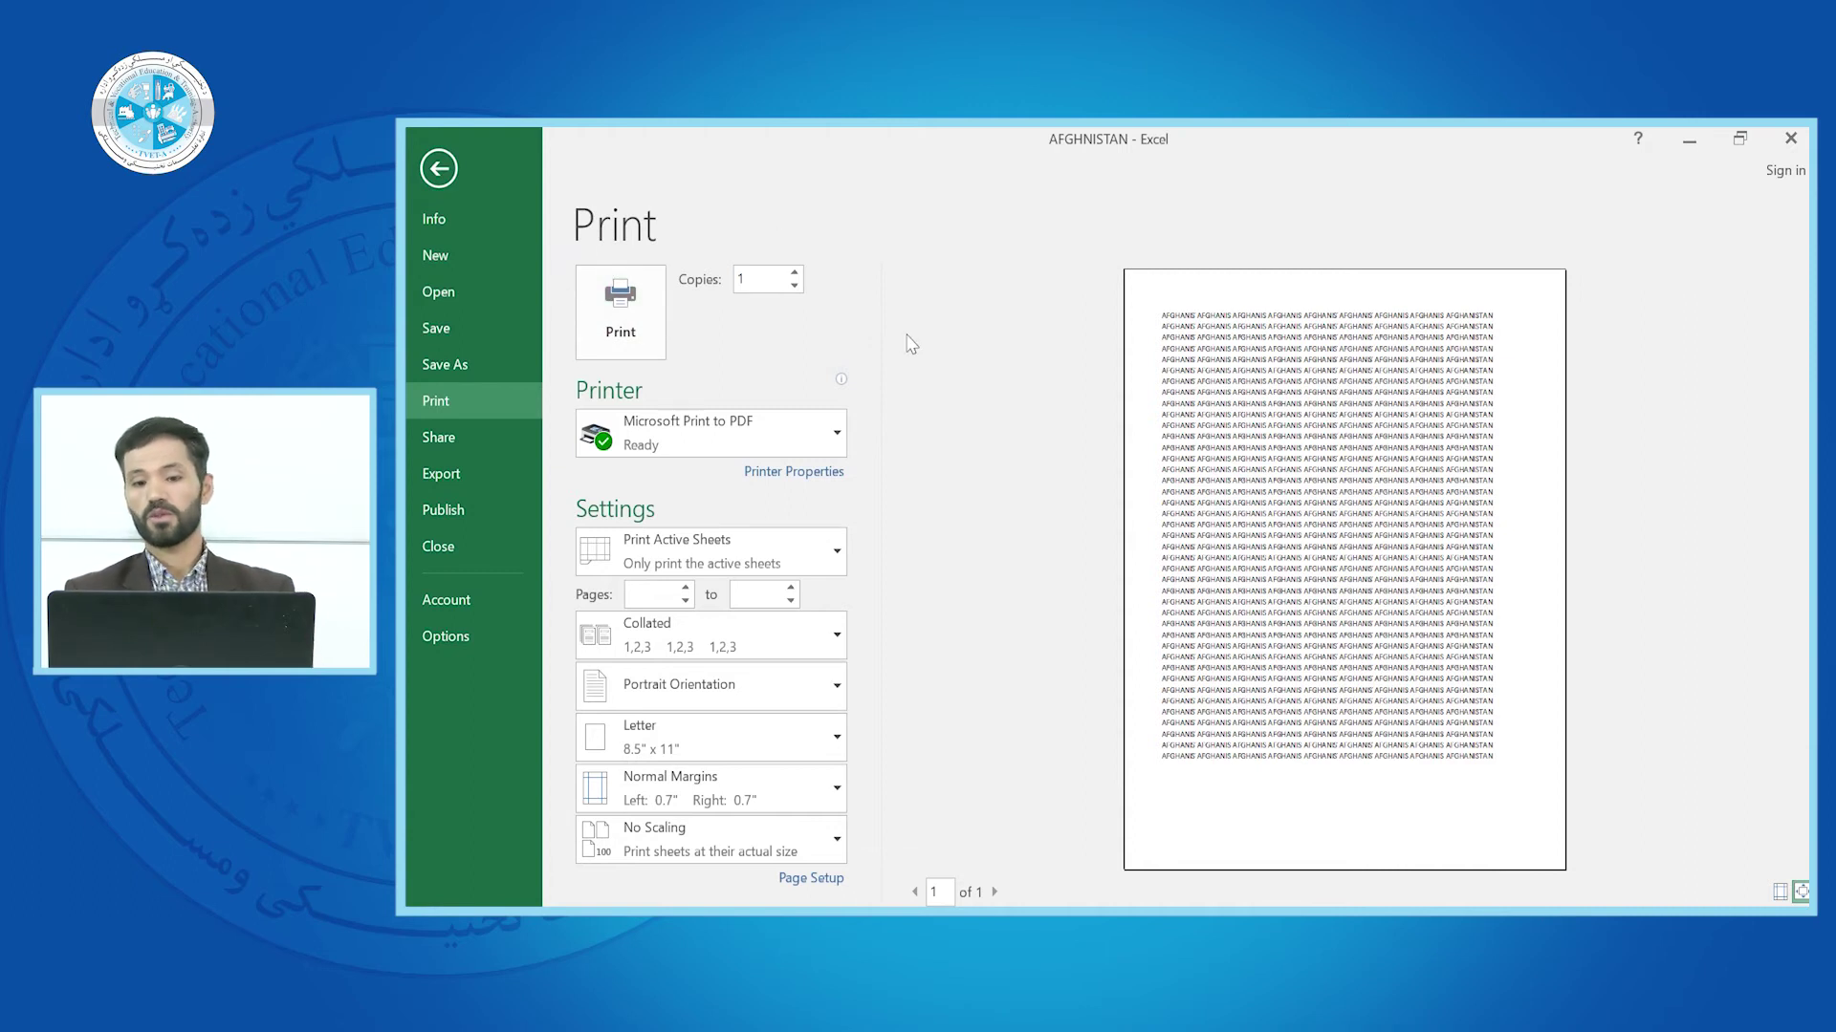
Reopen the print settings with Ctrl+P and raise Copies from 1 to 4
left_click(440, 169)
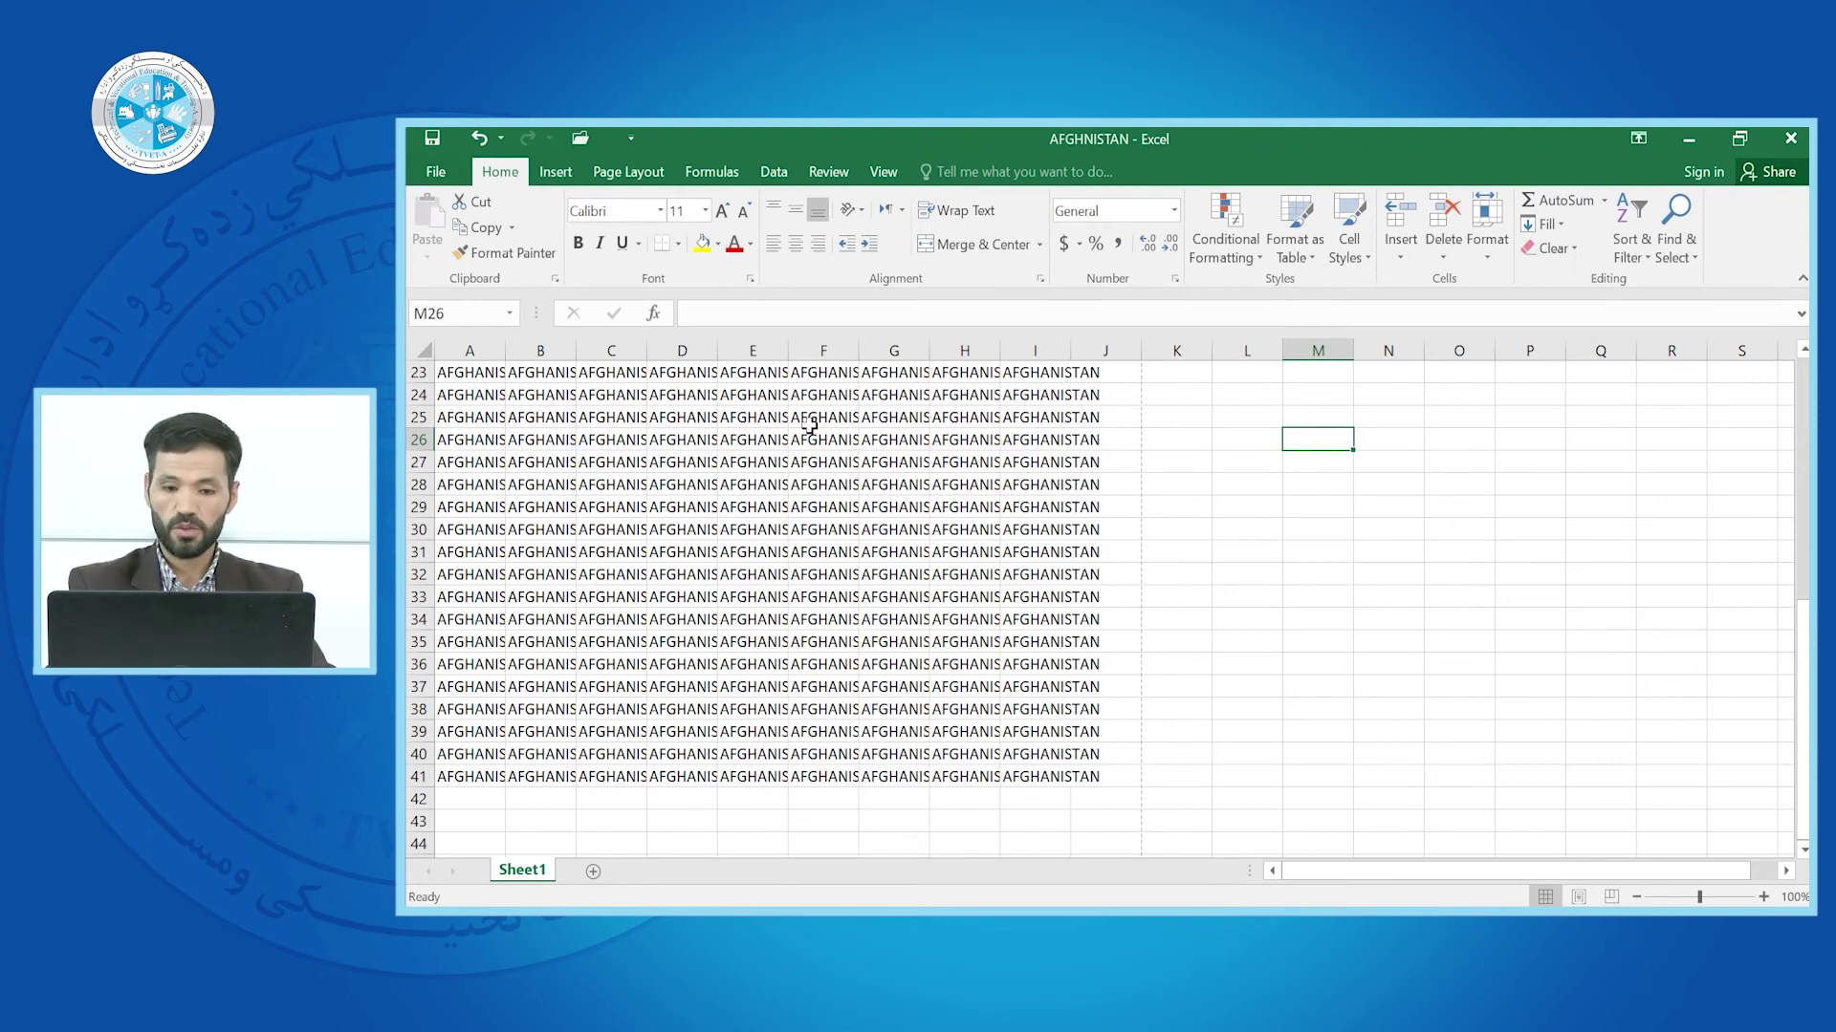
key("ctrl+p")
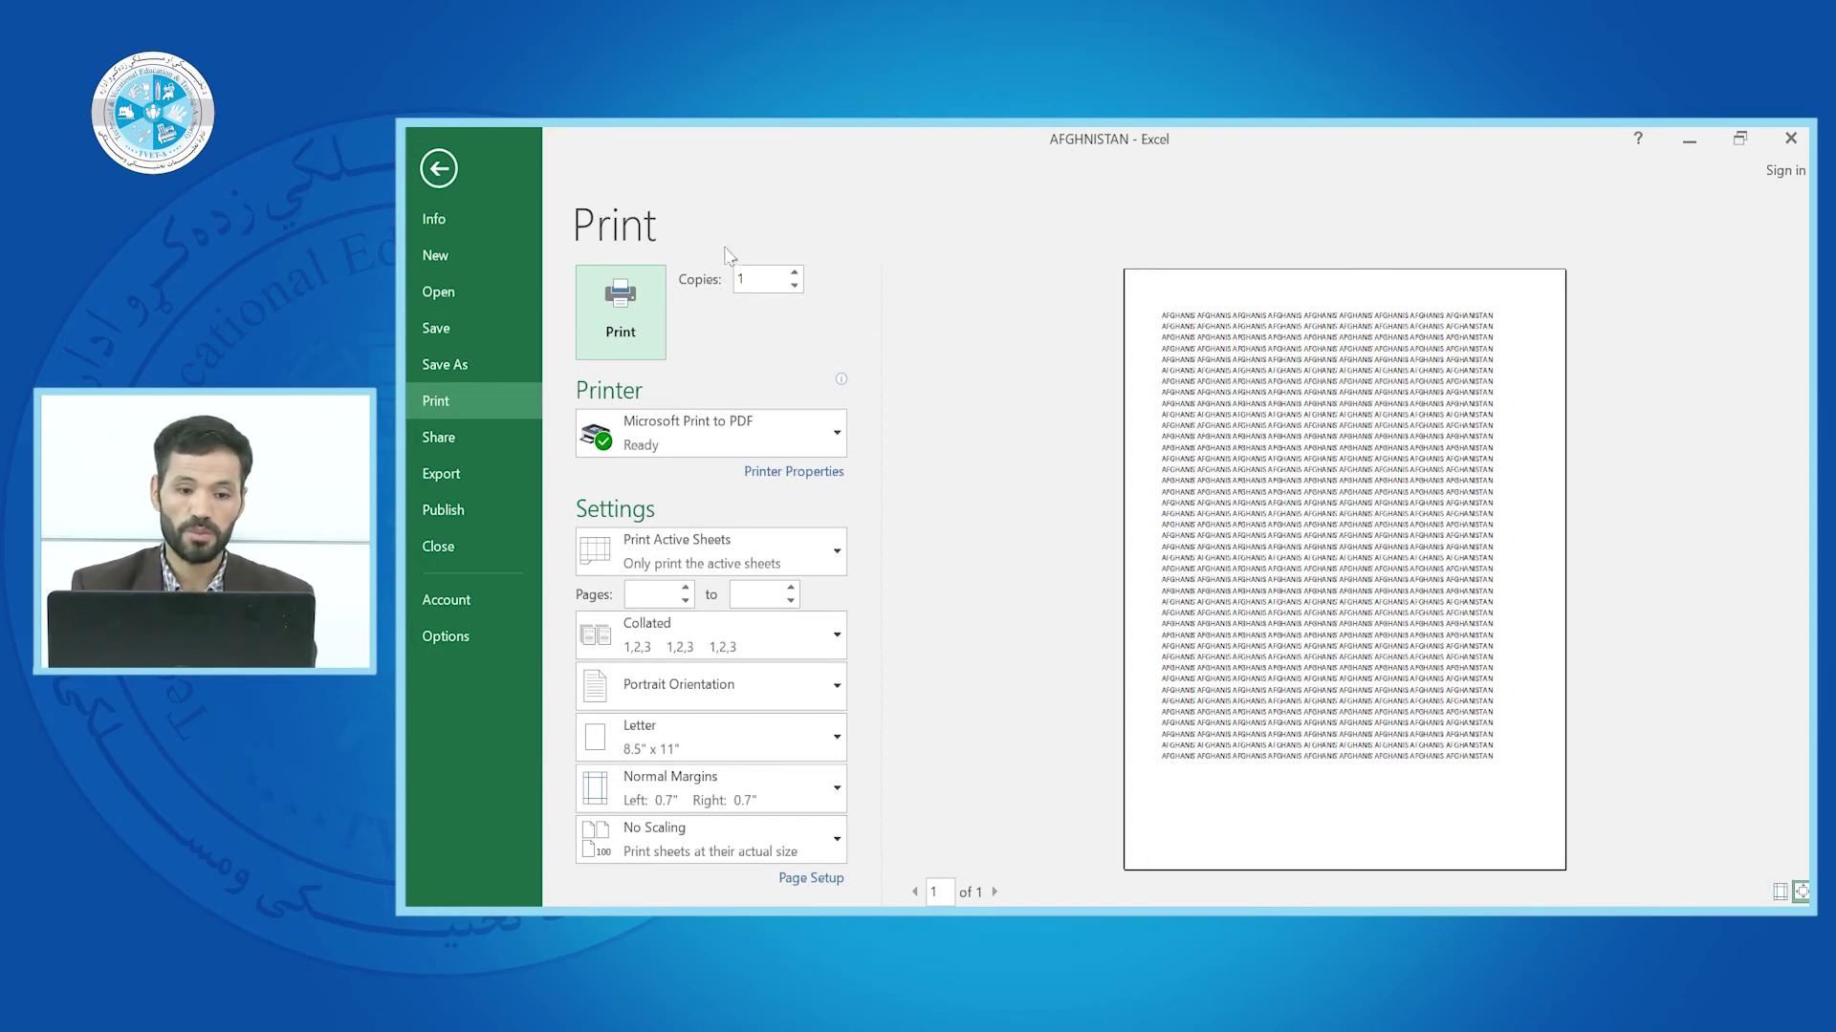
double_click(793, 274)
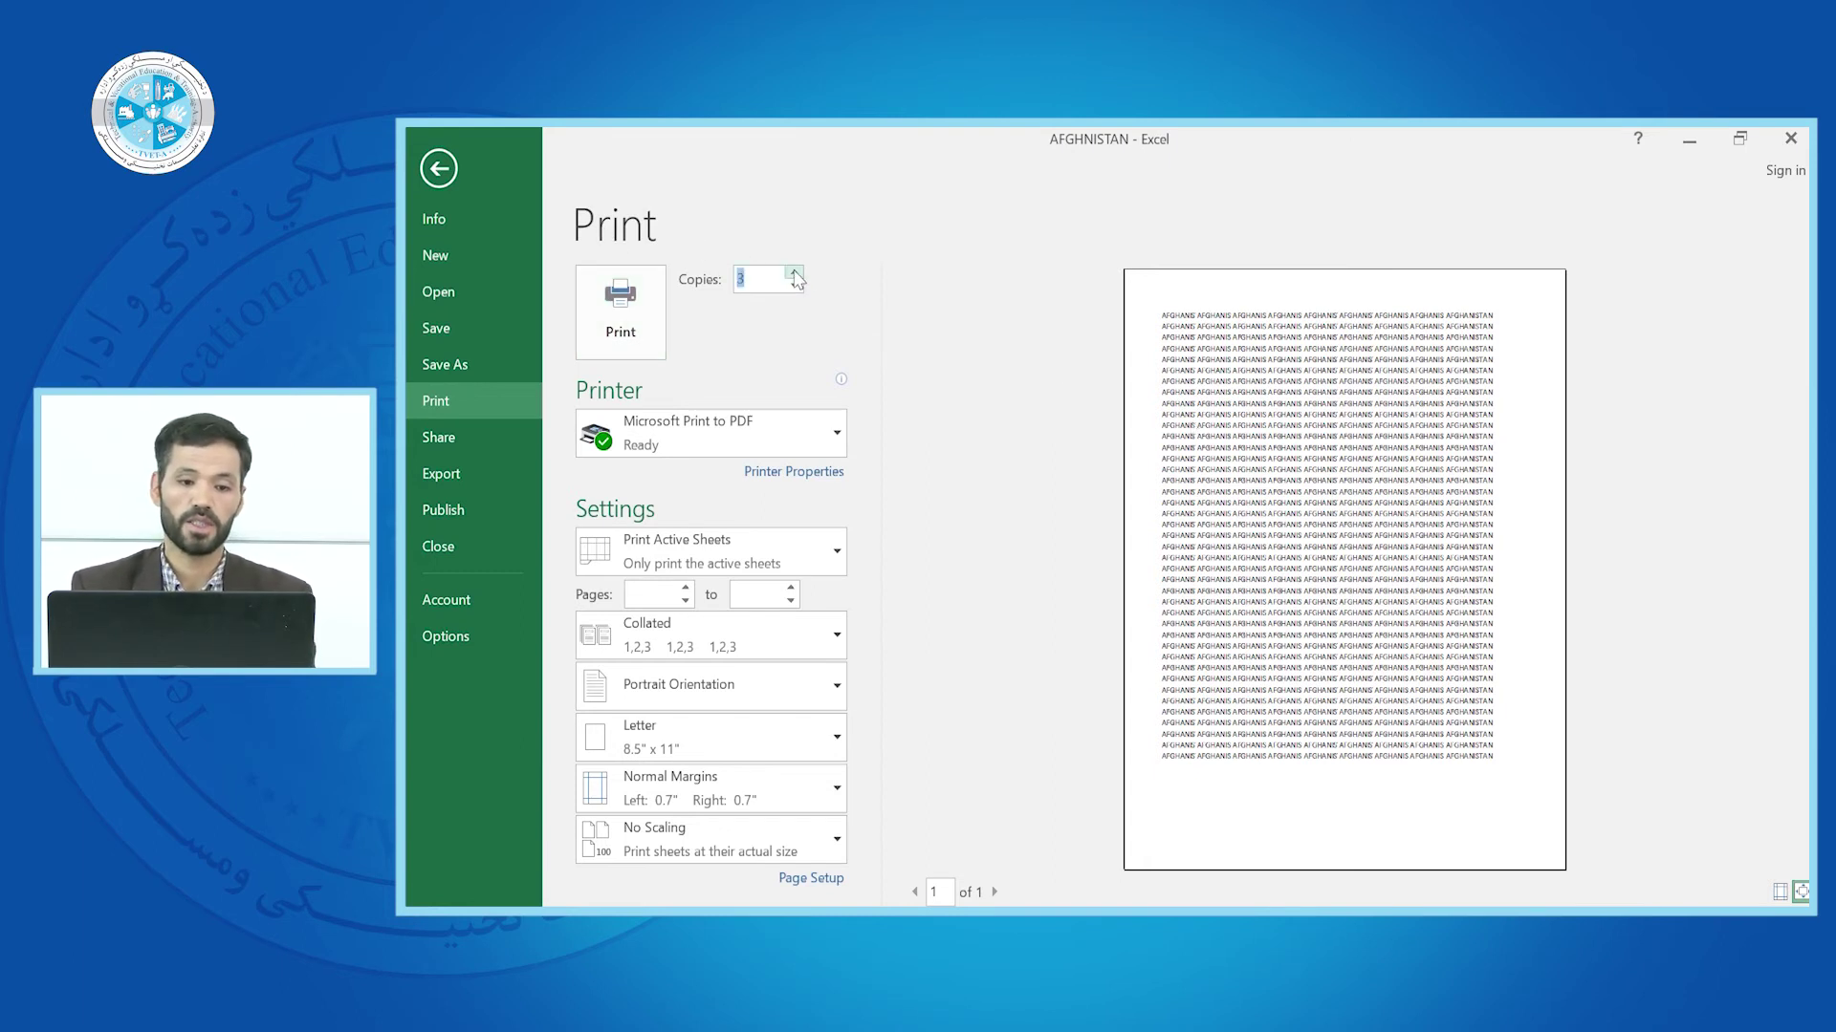
left_click(795, 273)
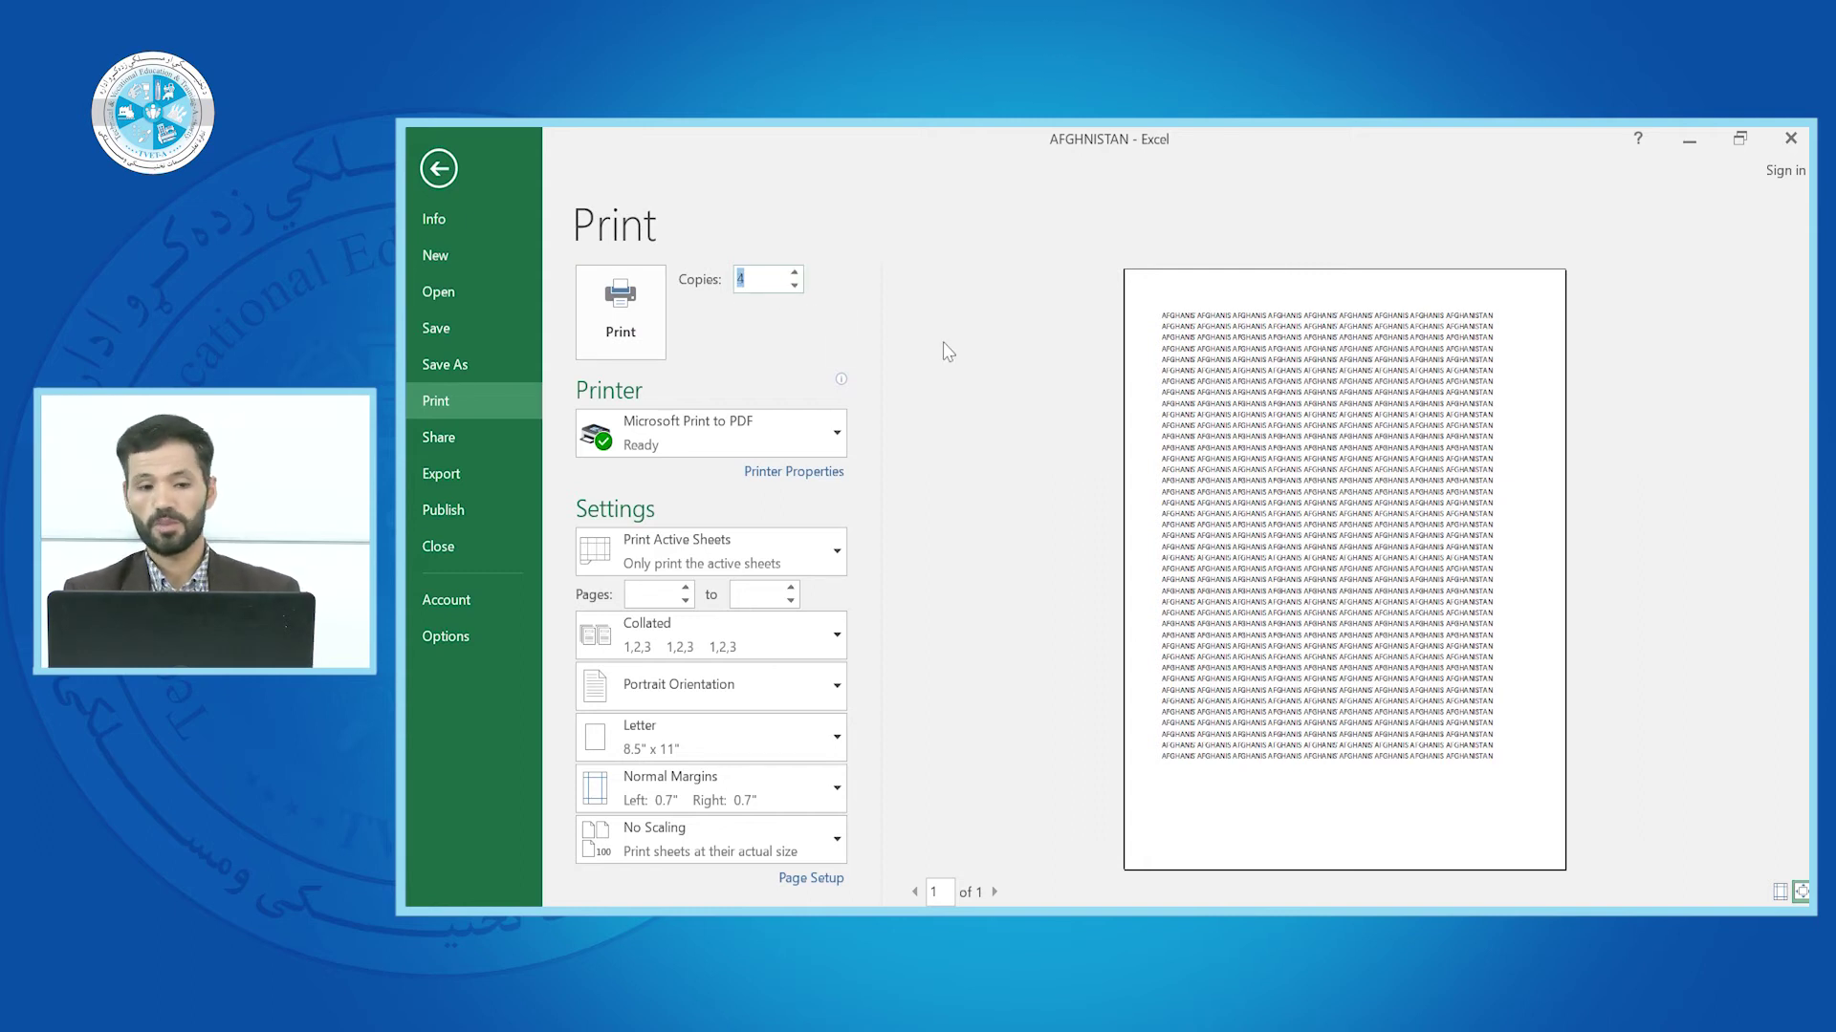
left_click(758, 276)
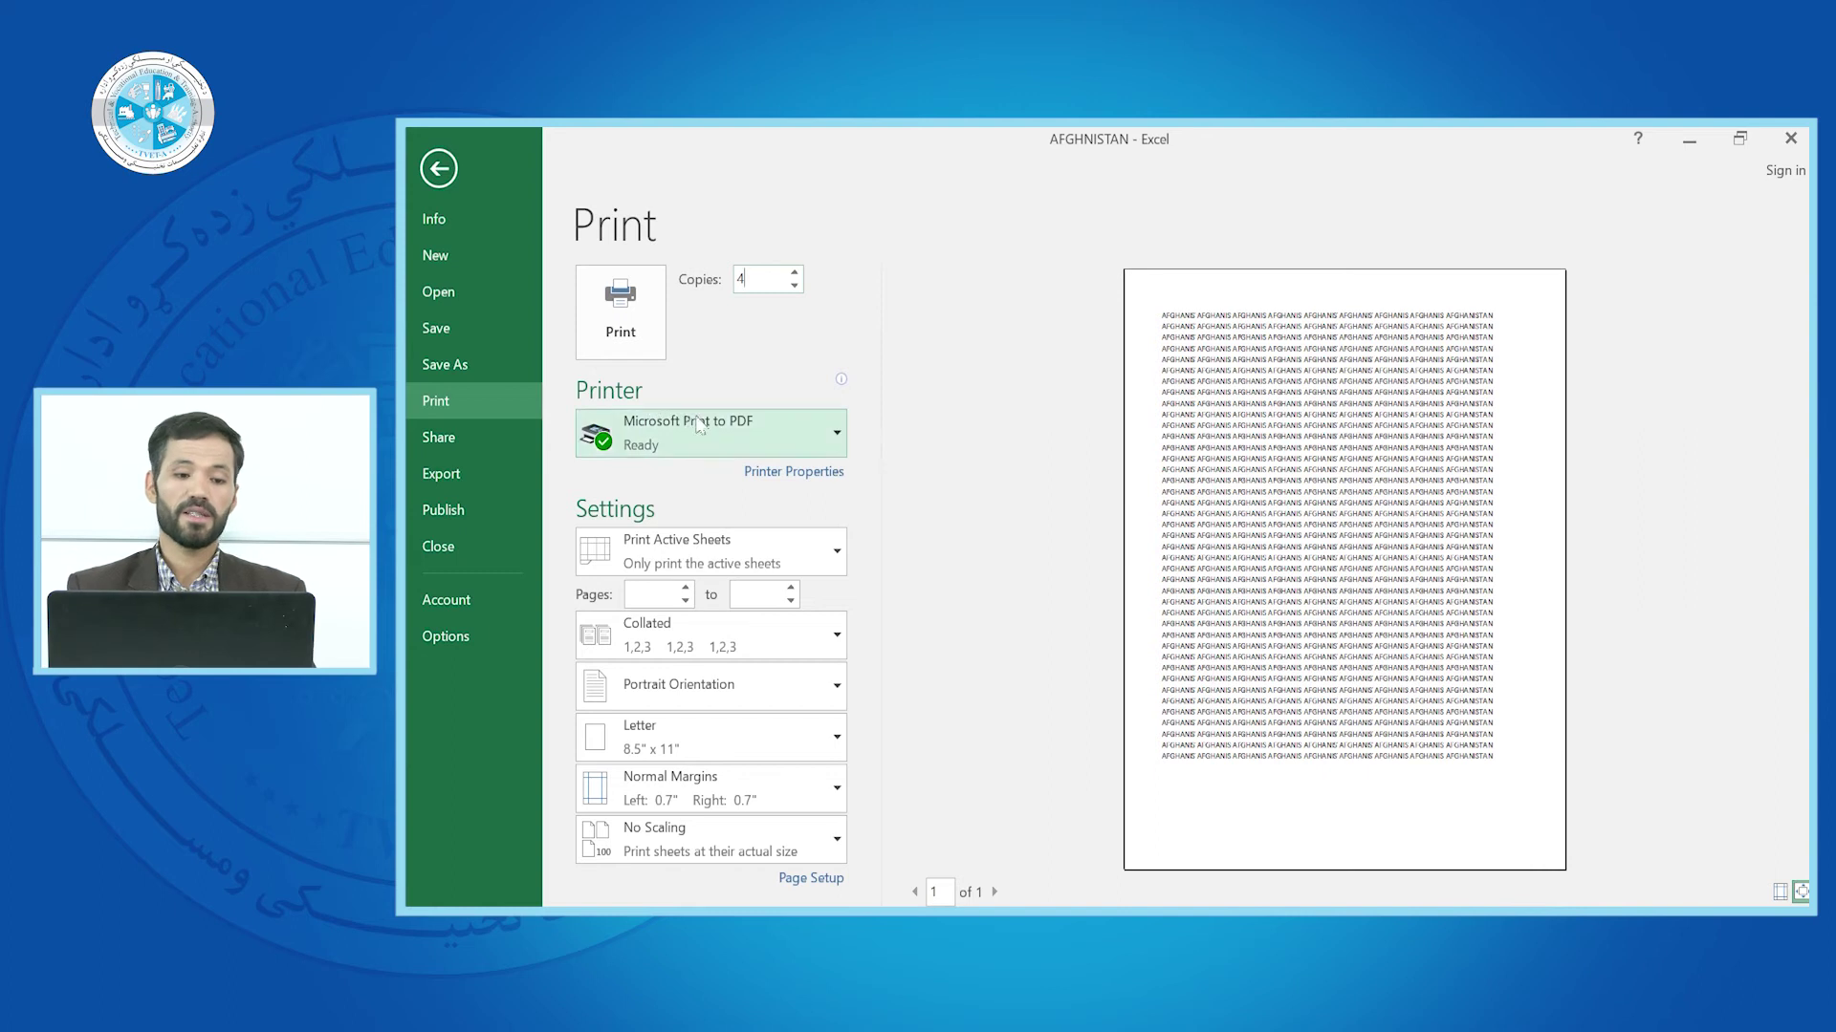
Keep Microsoft Print to PDF as printer and Print Active Sheets, then return to Sheet1
left_click(837, 434)
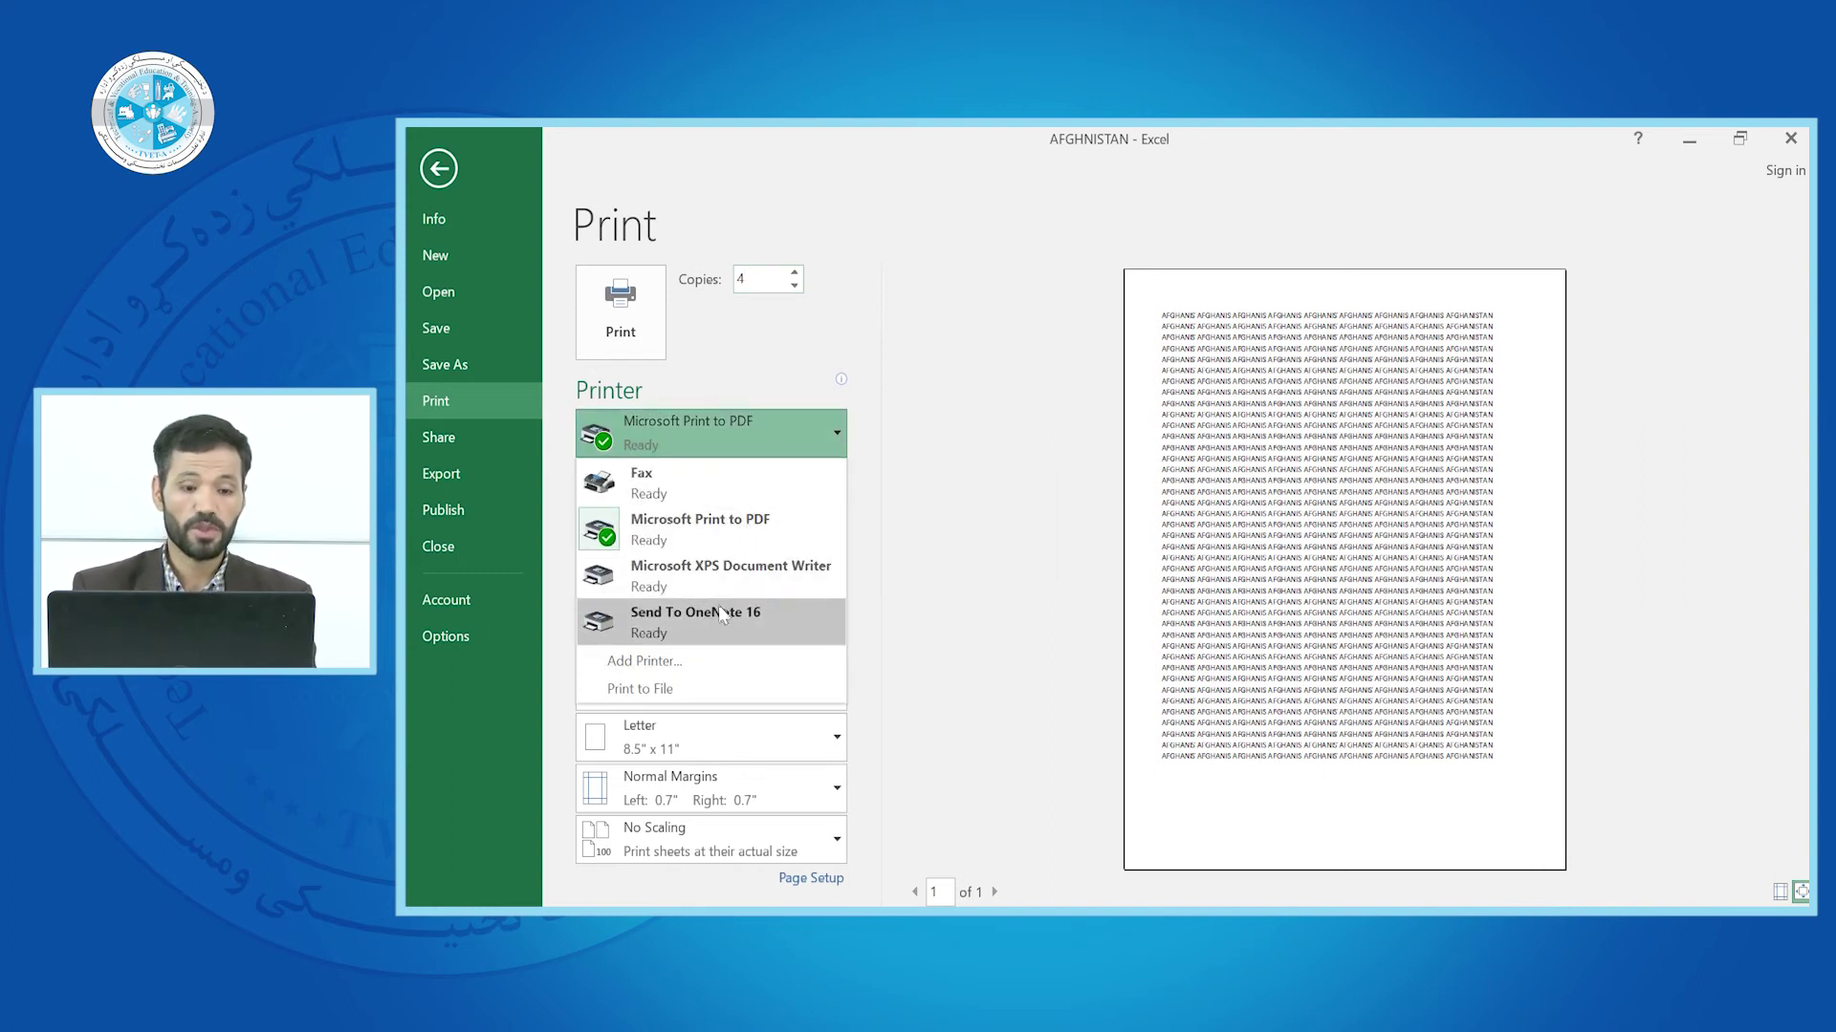
mouse_move(705, 494)
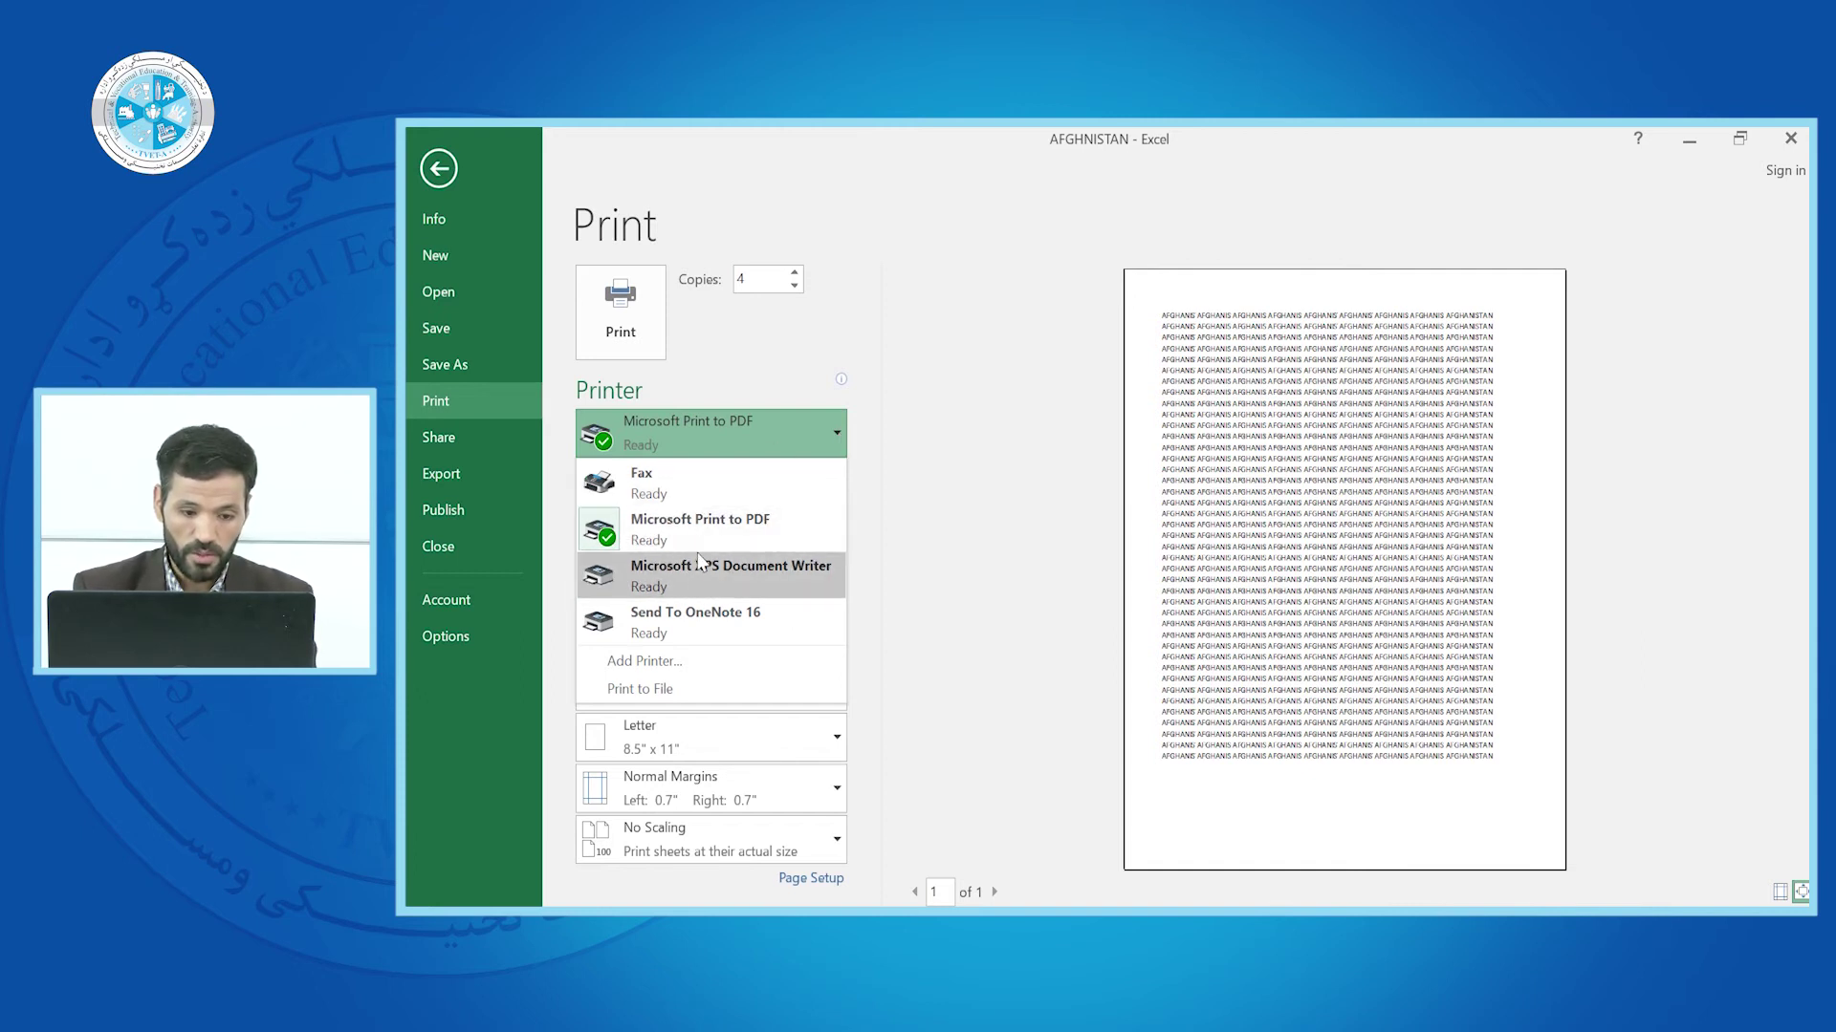
left_click(685, 529)
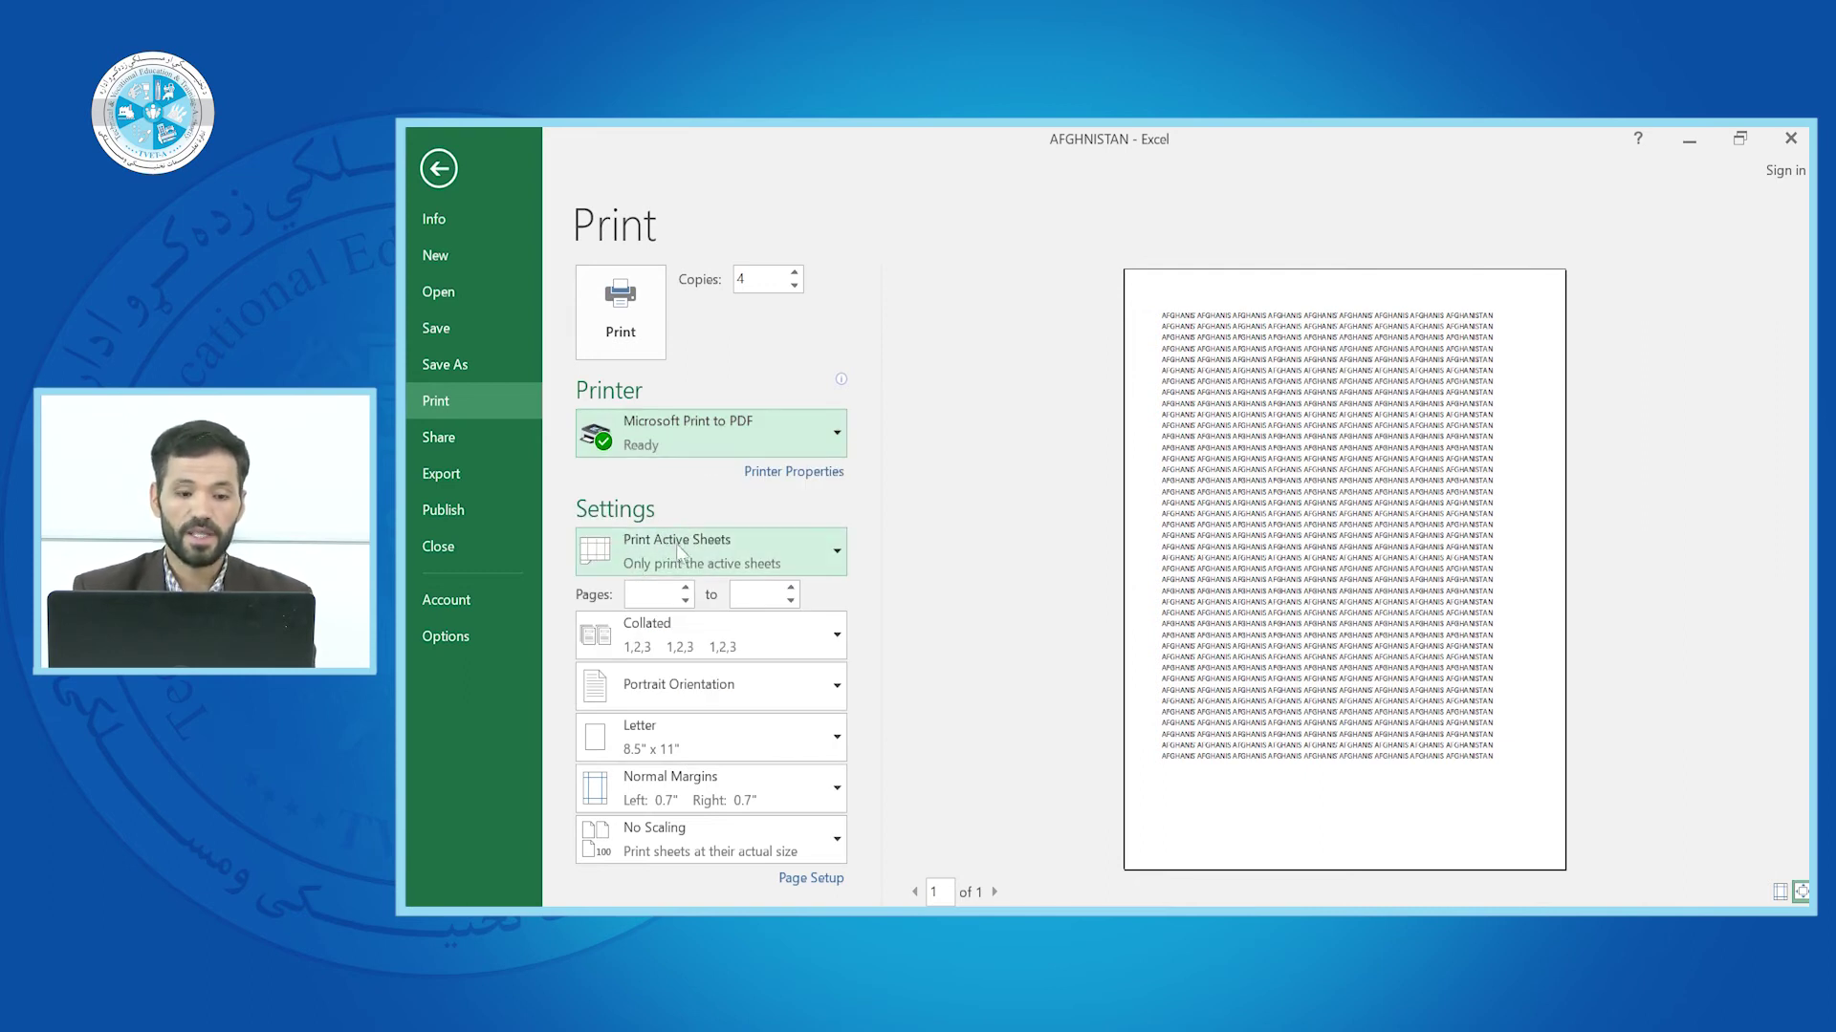
left_click(839, 556)
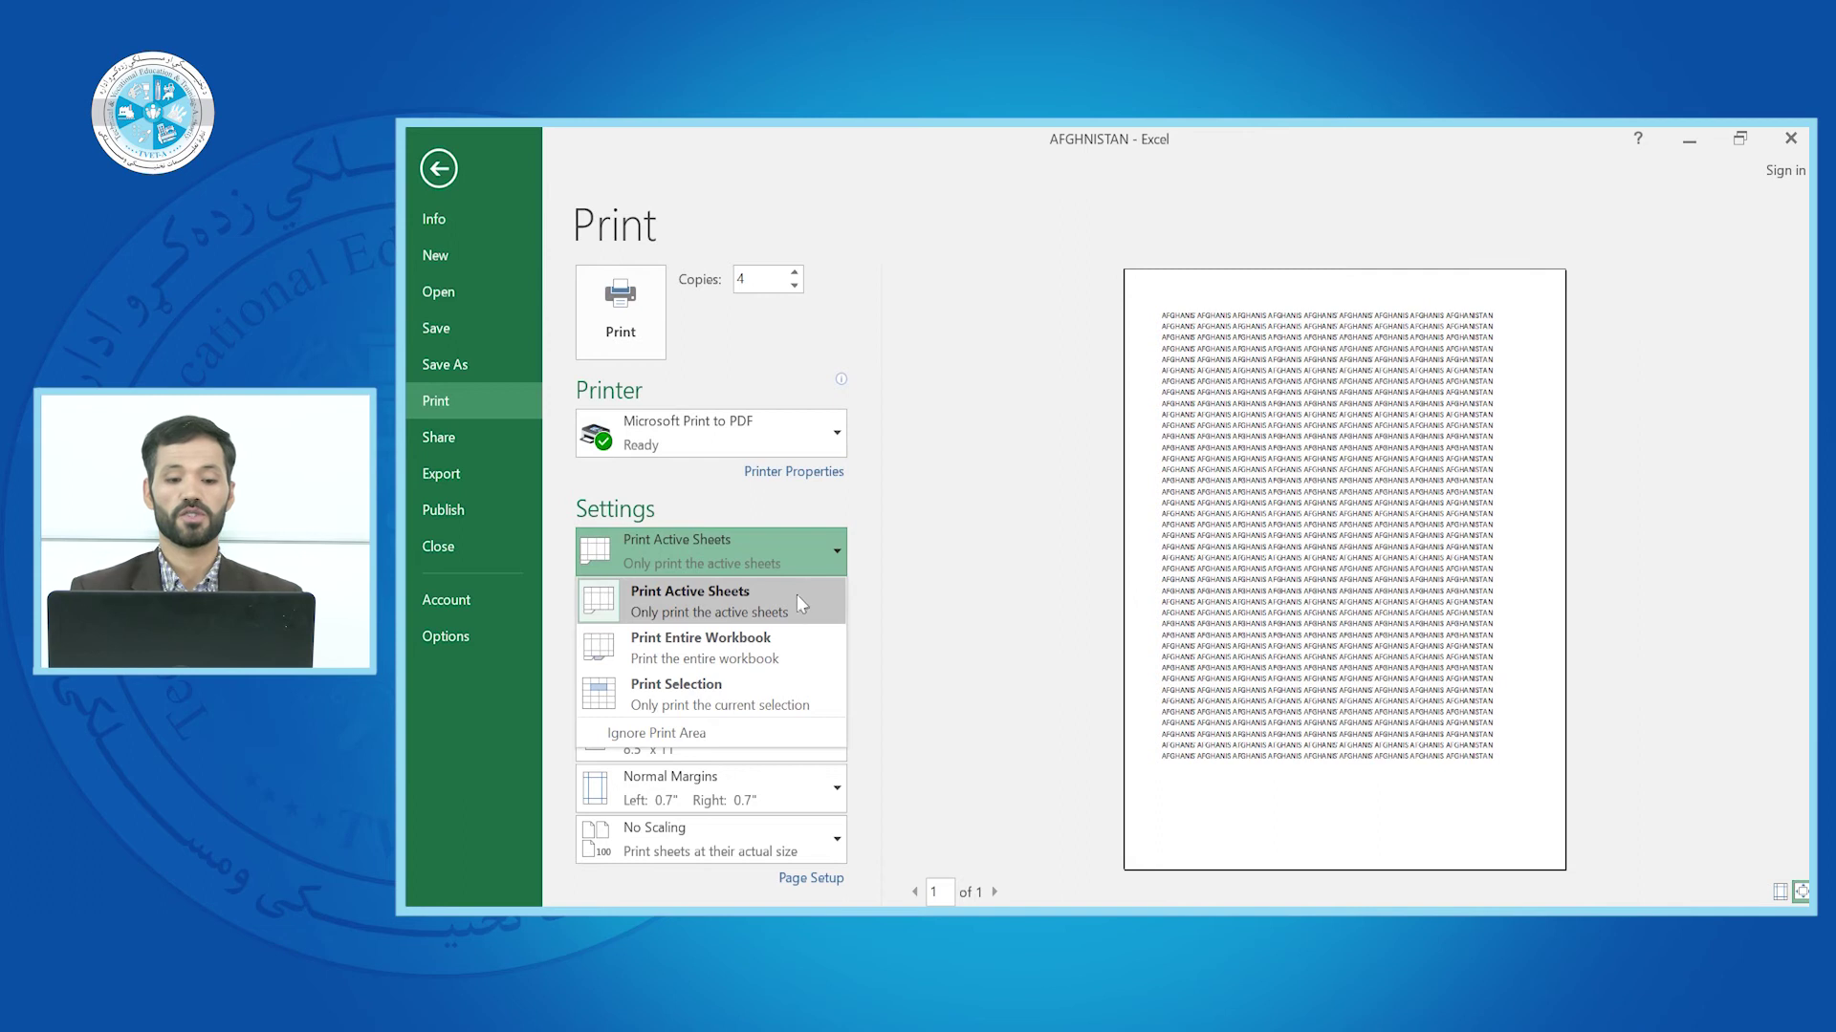
left_click(439, 168)
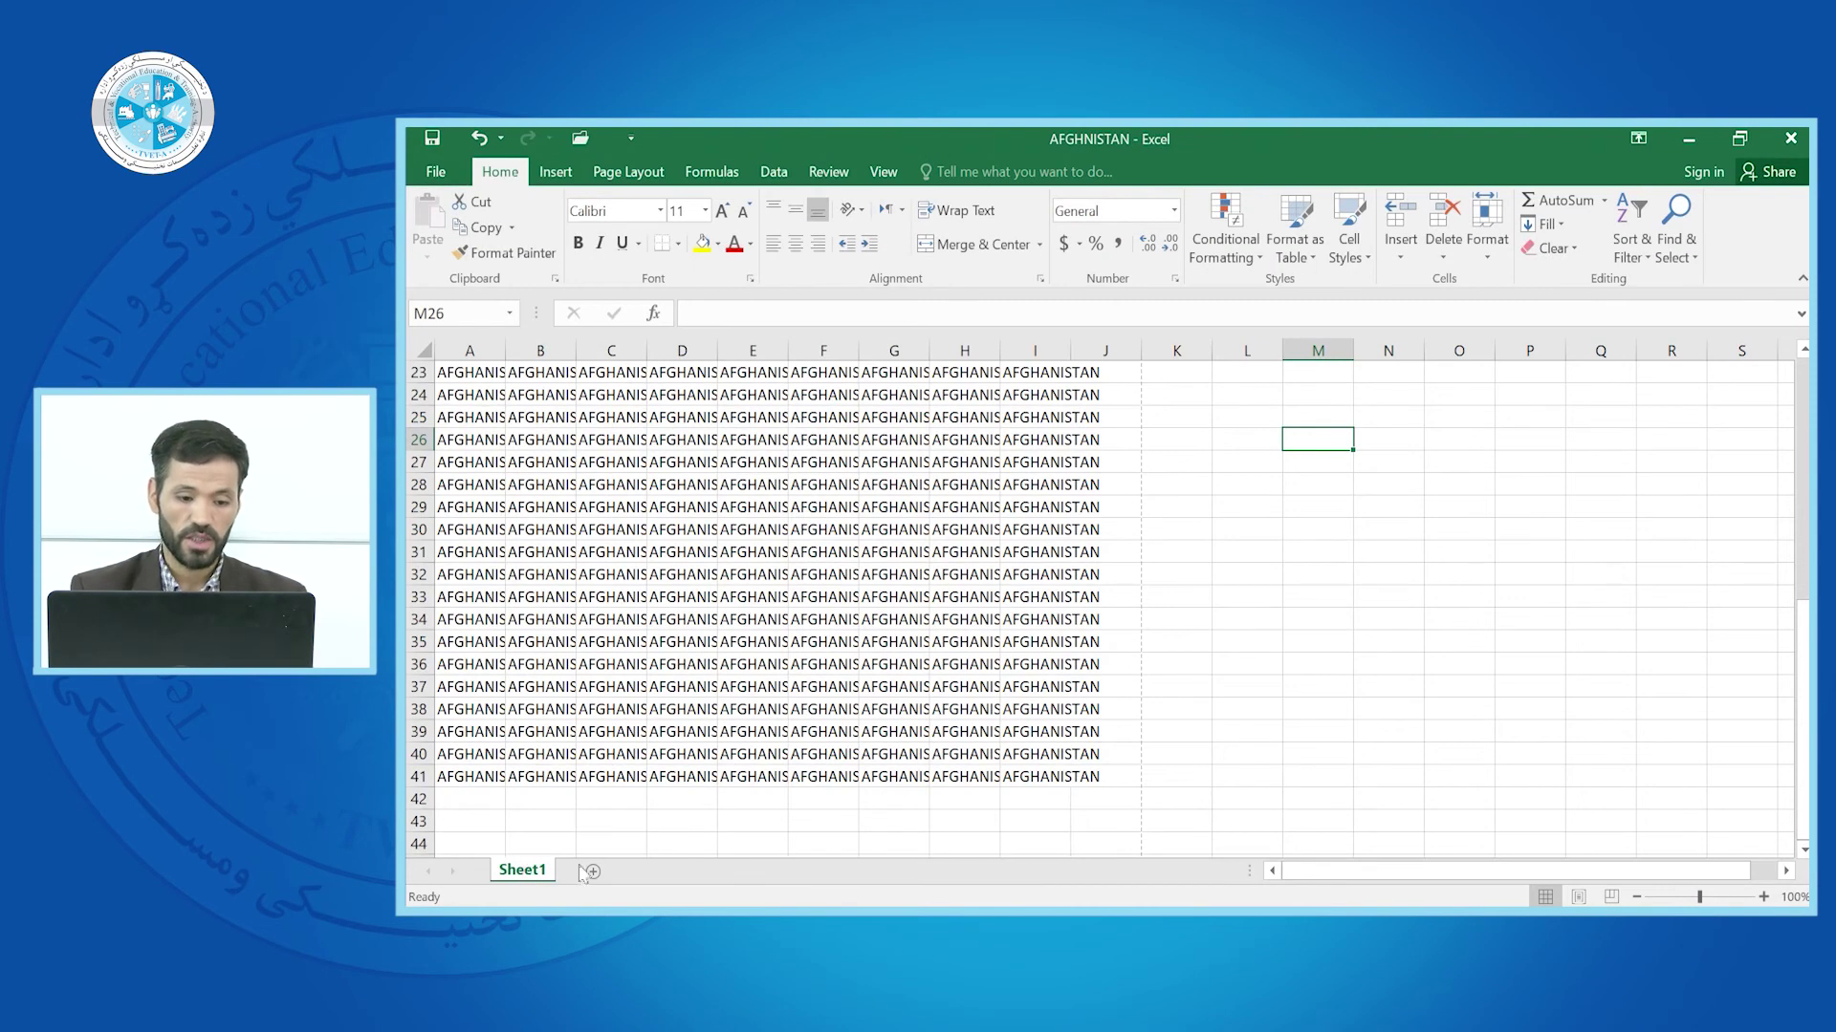
Add two new worksheets and fill D3:I19 on Sheet3 with BOOK
left_click(592, 871)
left_click(658, 871)
left_click_drag(650, 417, 1027, 767)
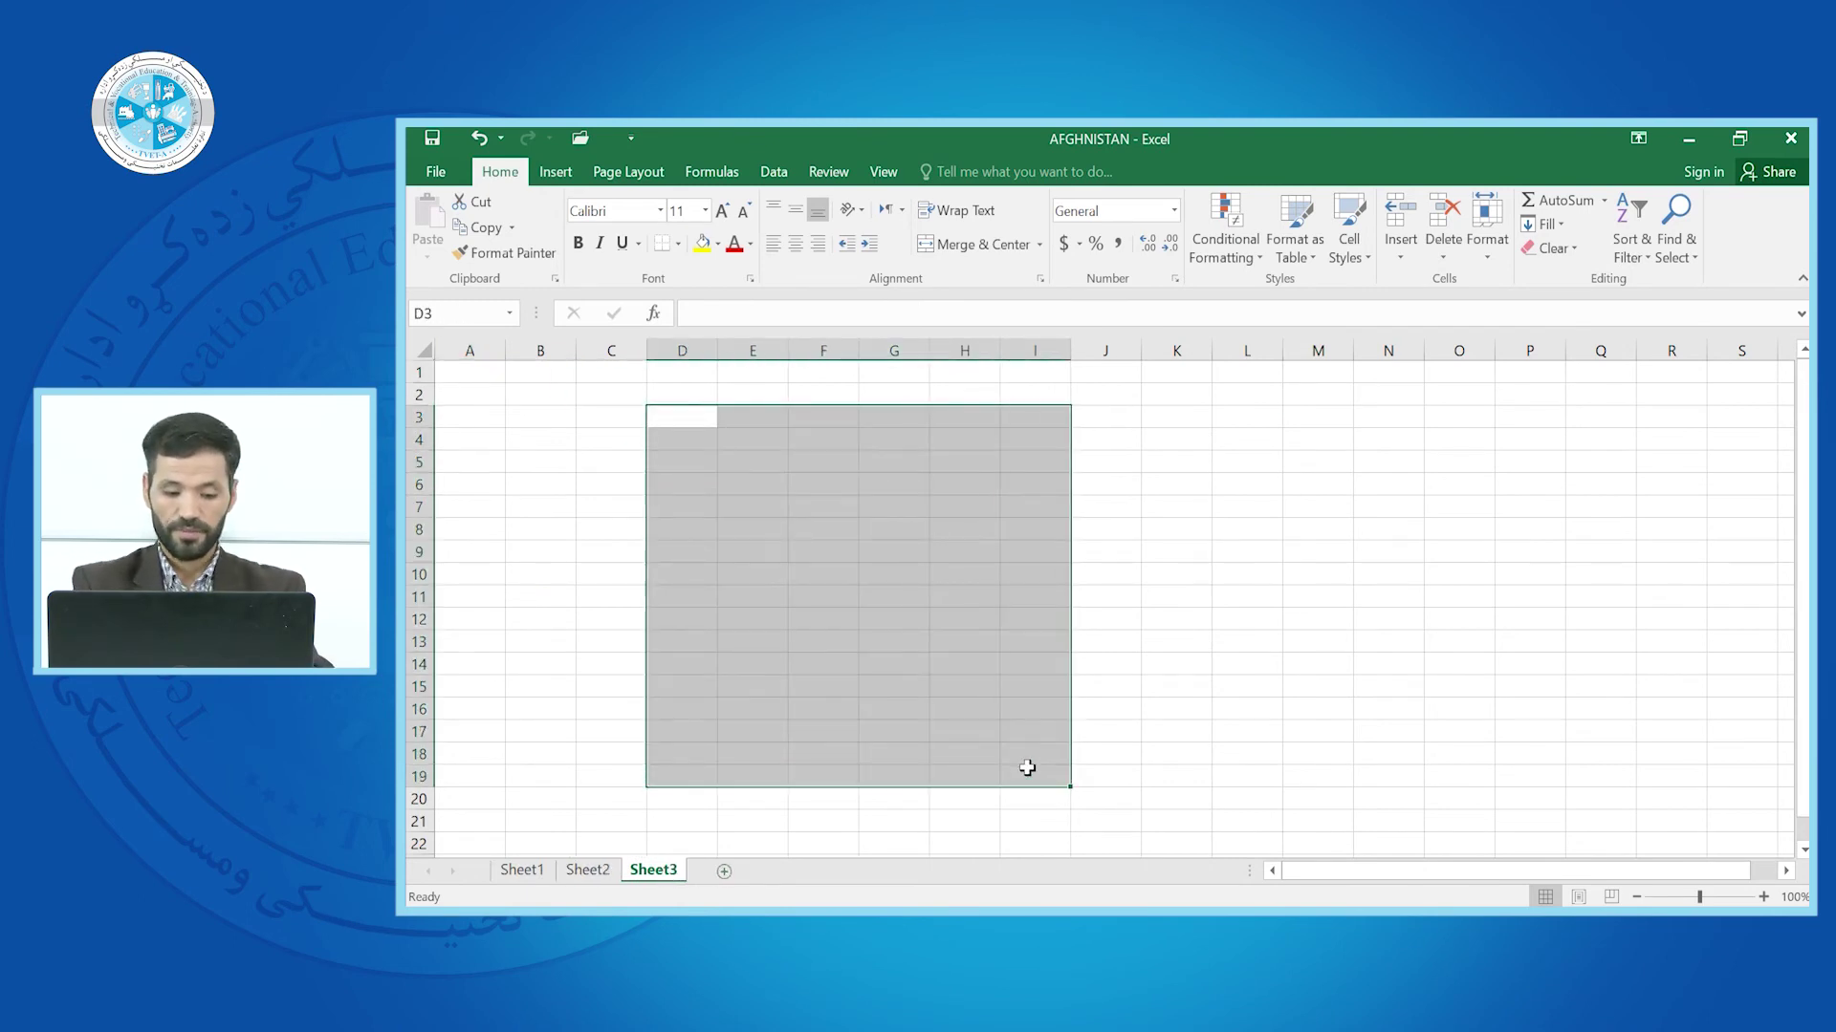
type("BOOK")
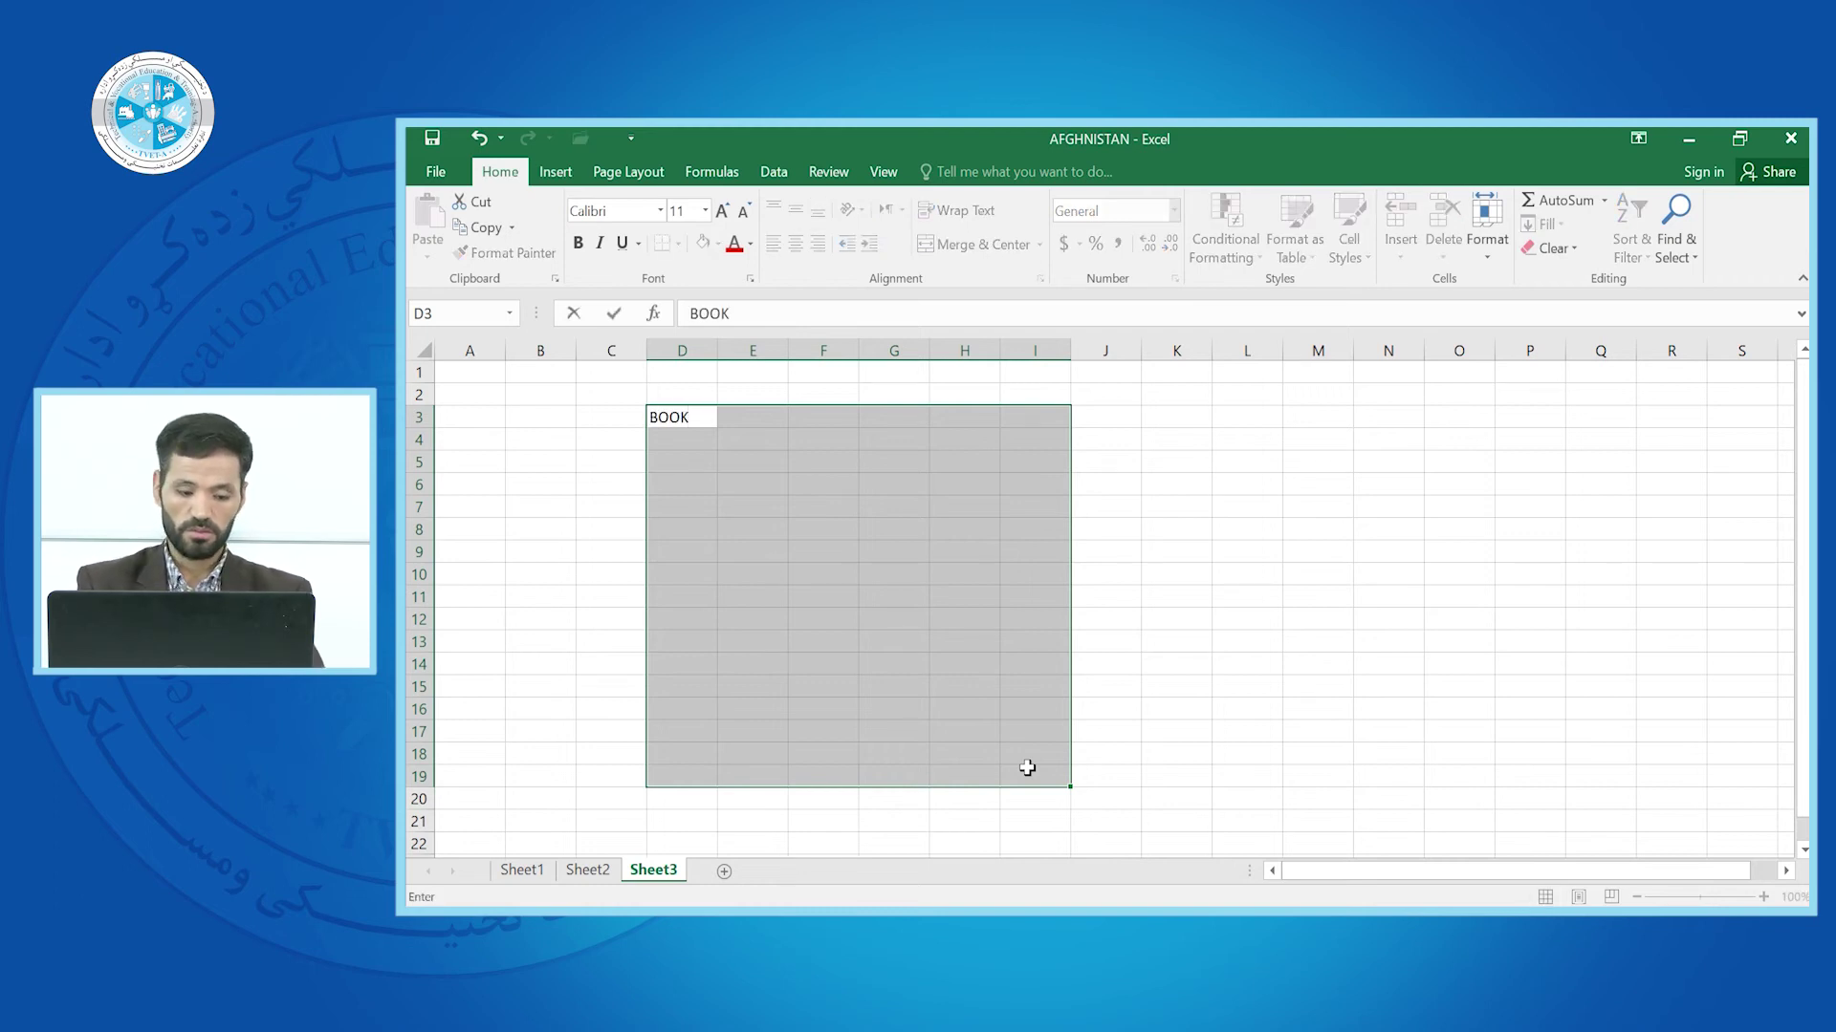
key("ctrl+Return")
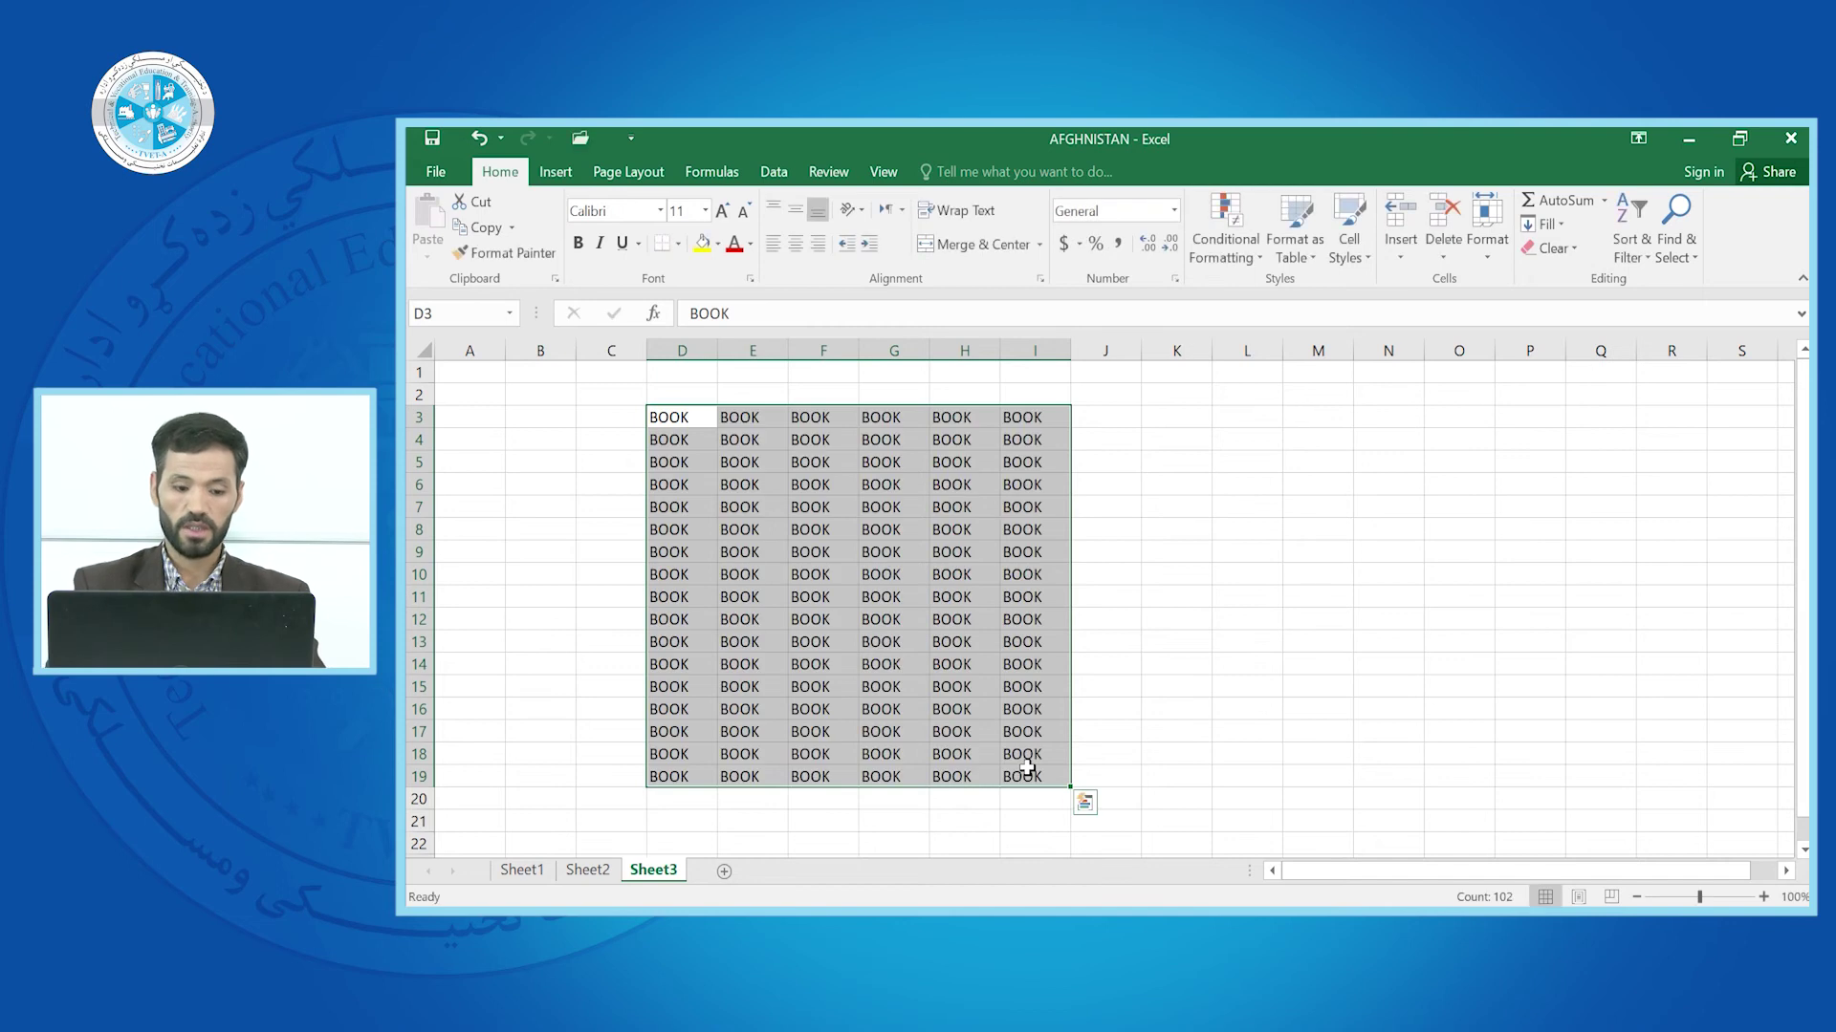
Fill D4:I17 on Sheet2 with SCHOOL, then go back to Sheet1
left_click(587, 871)
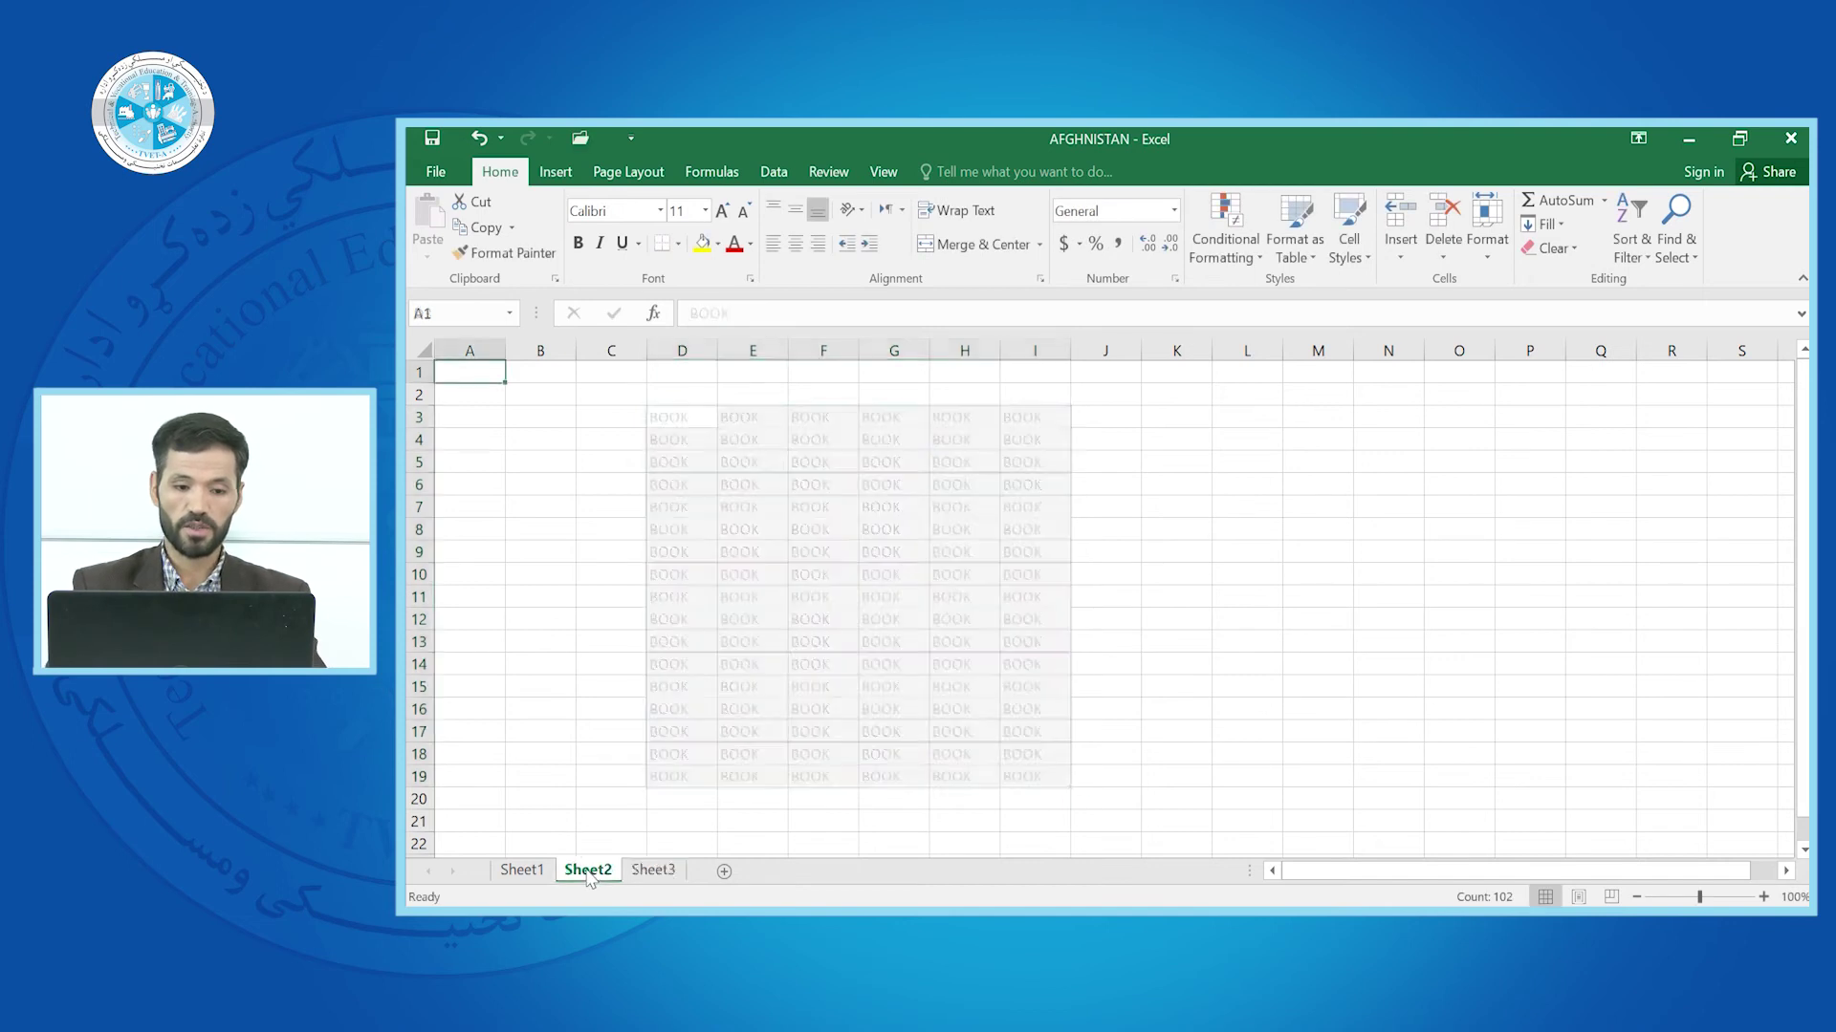
left_click(719, 666)
left_click_drag(683, 449, 1027, 732)
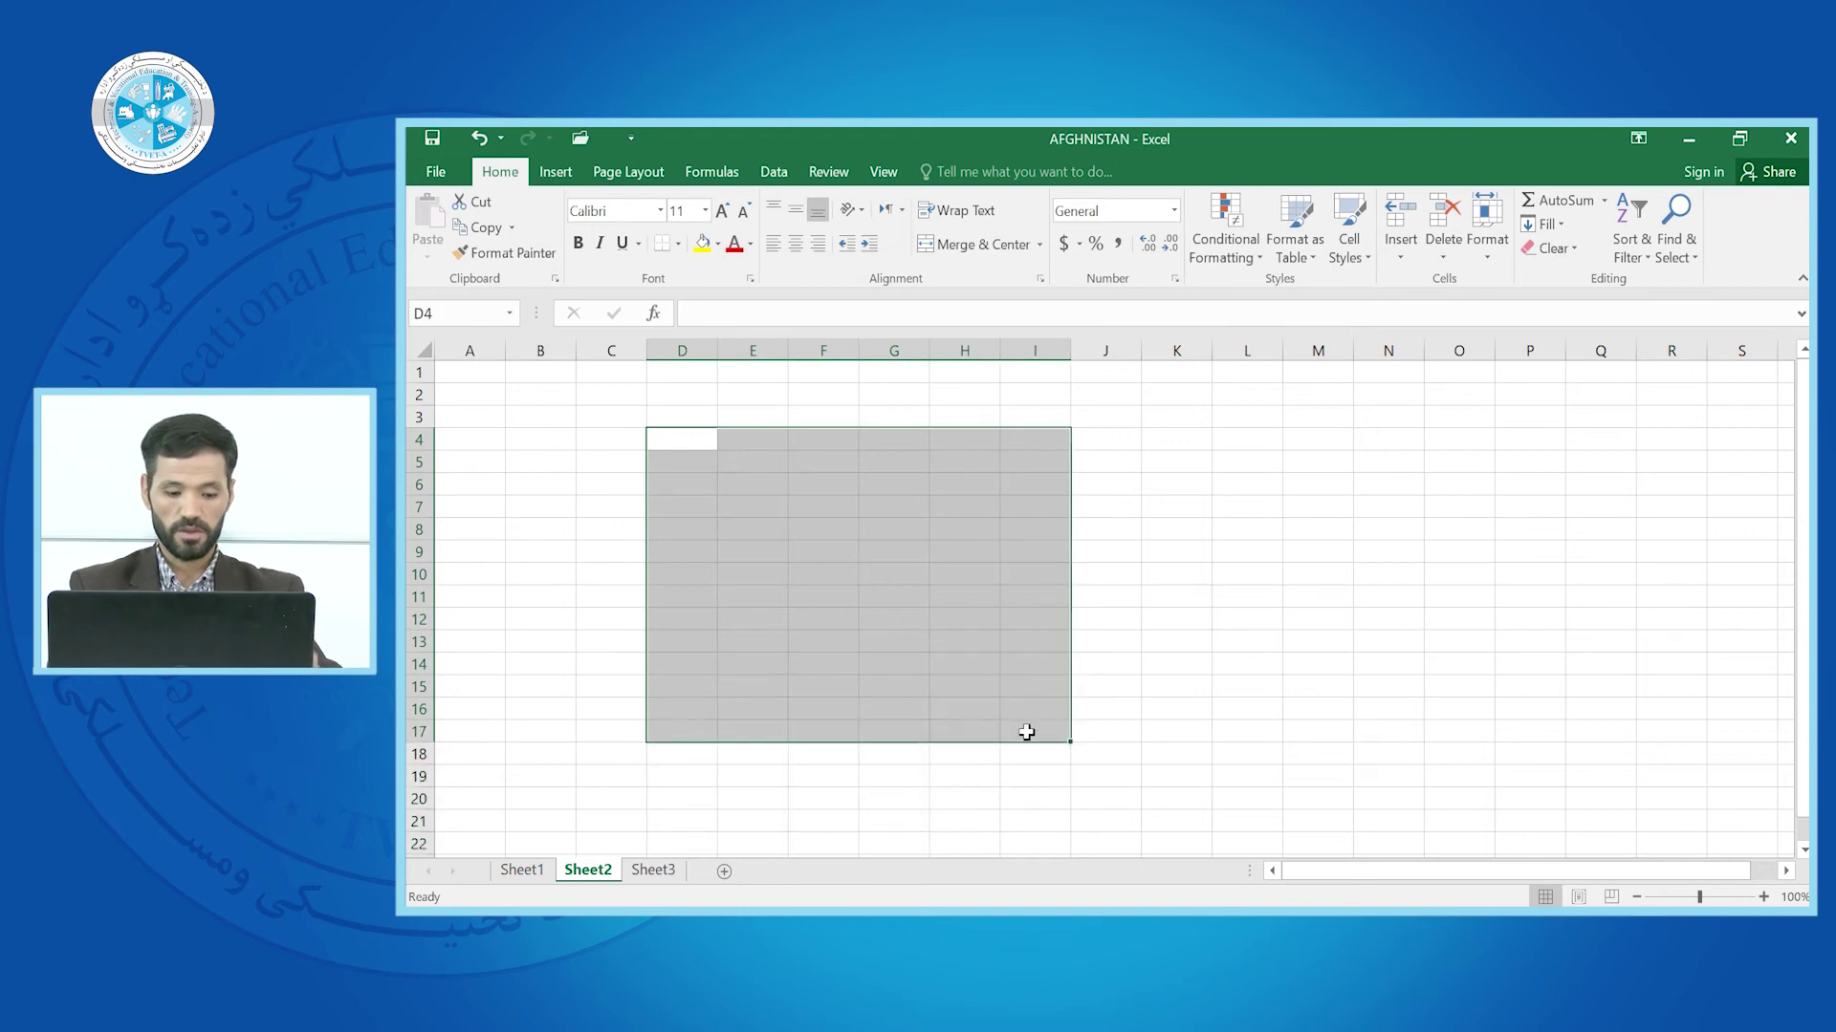
type("SCH")
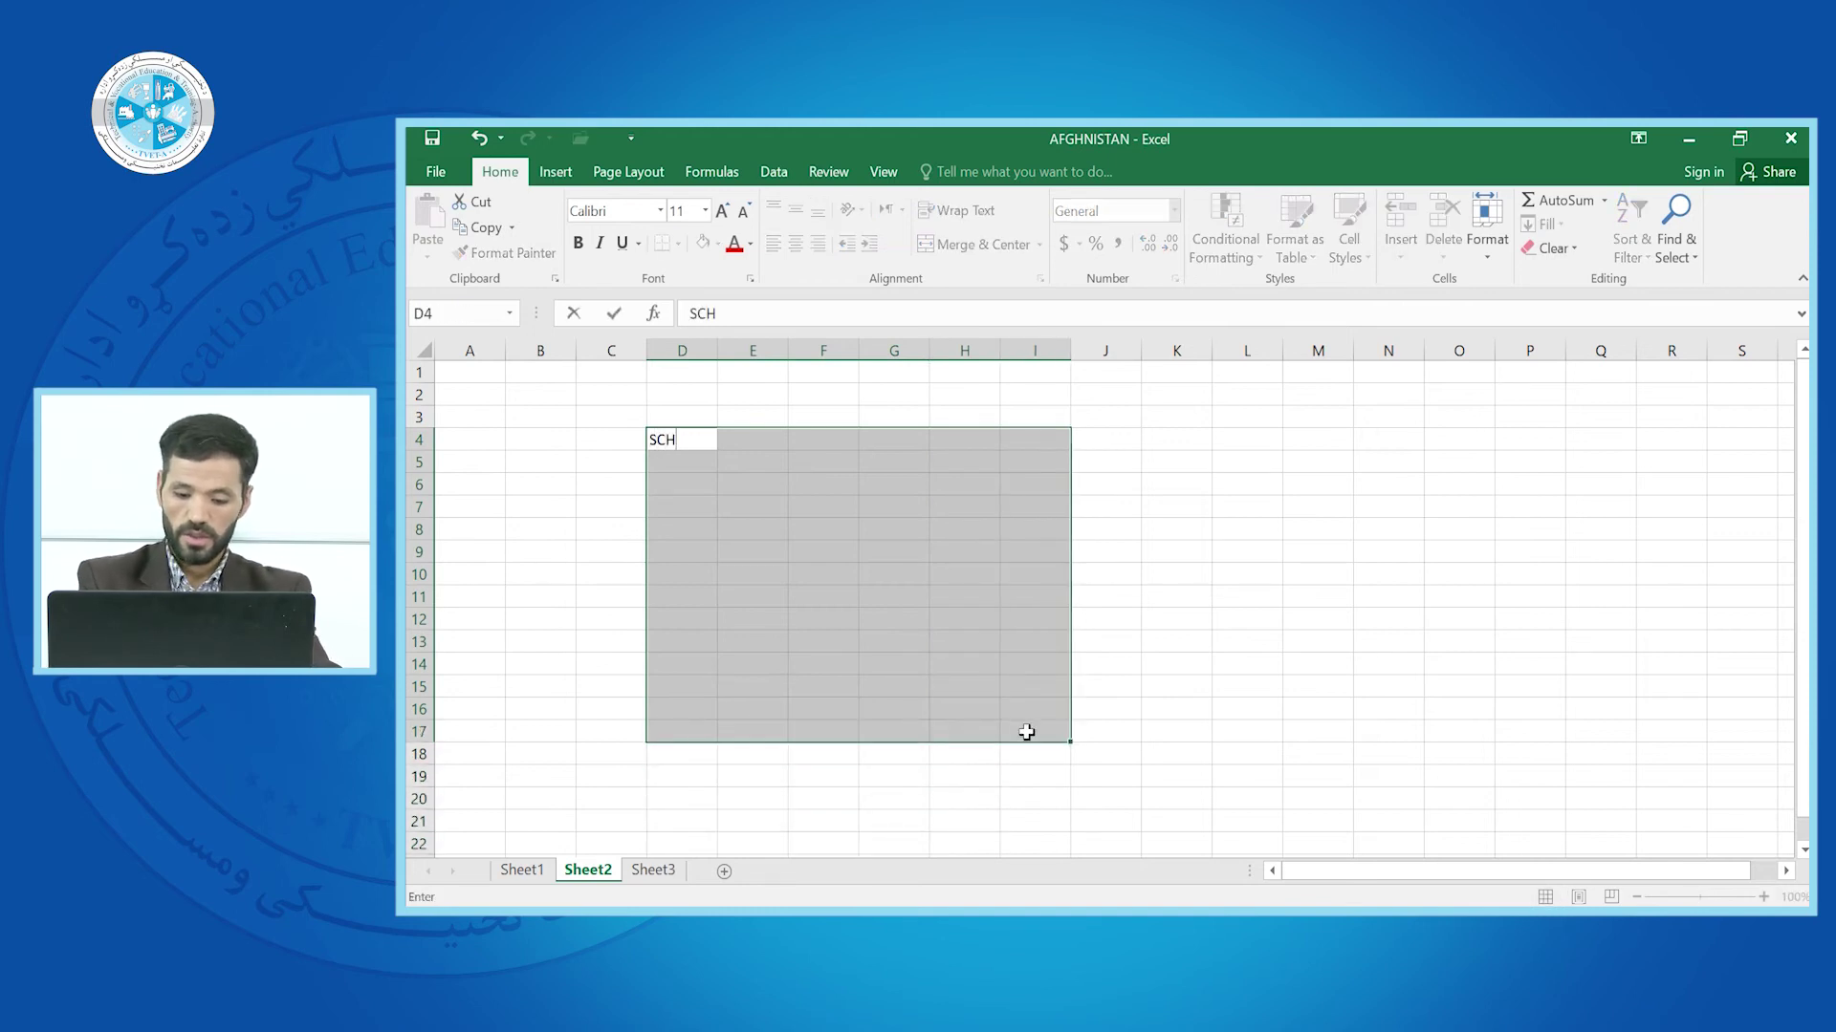
type("OOL")
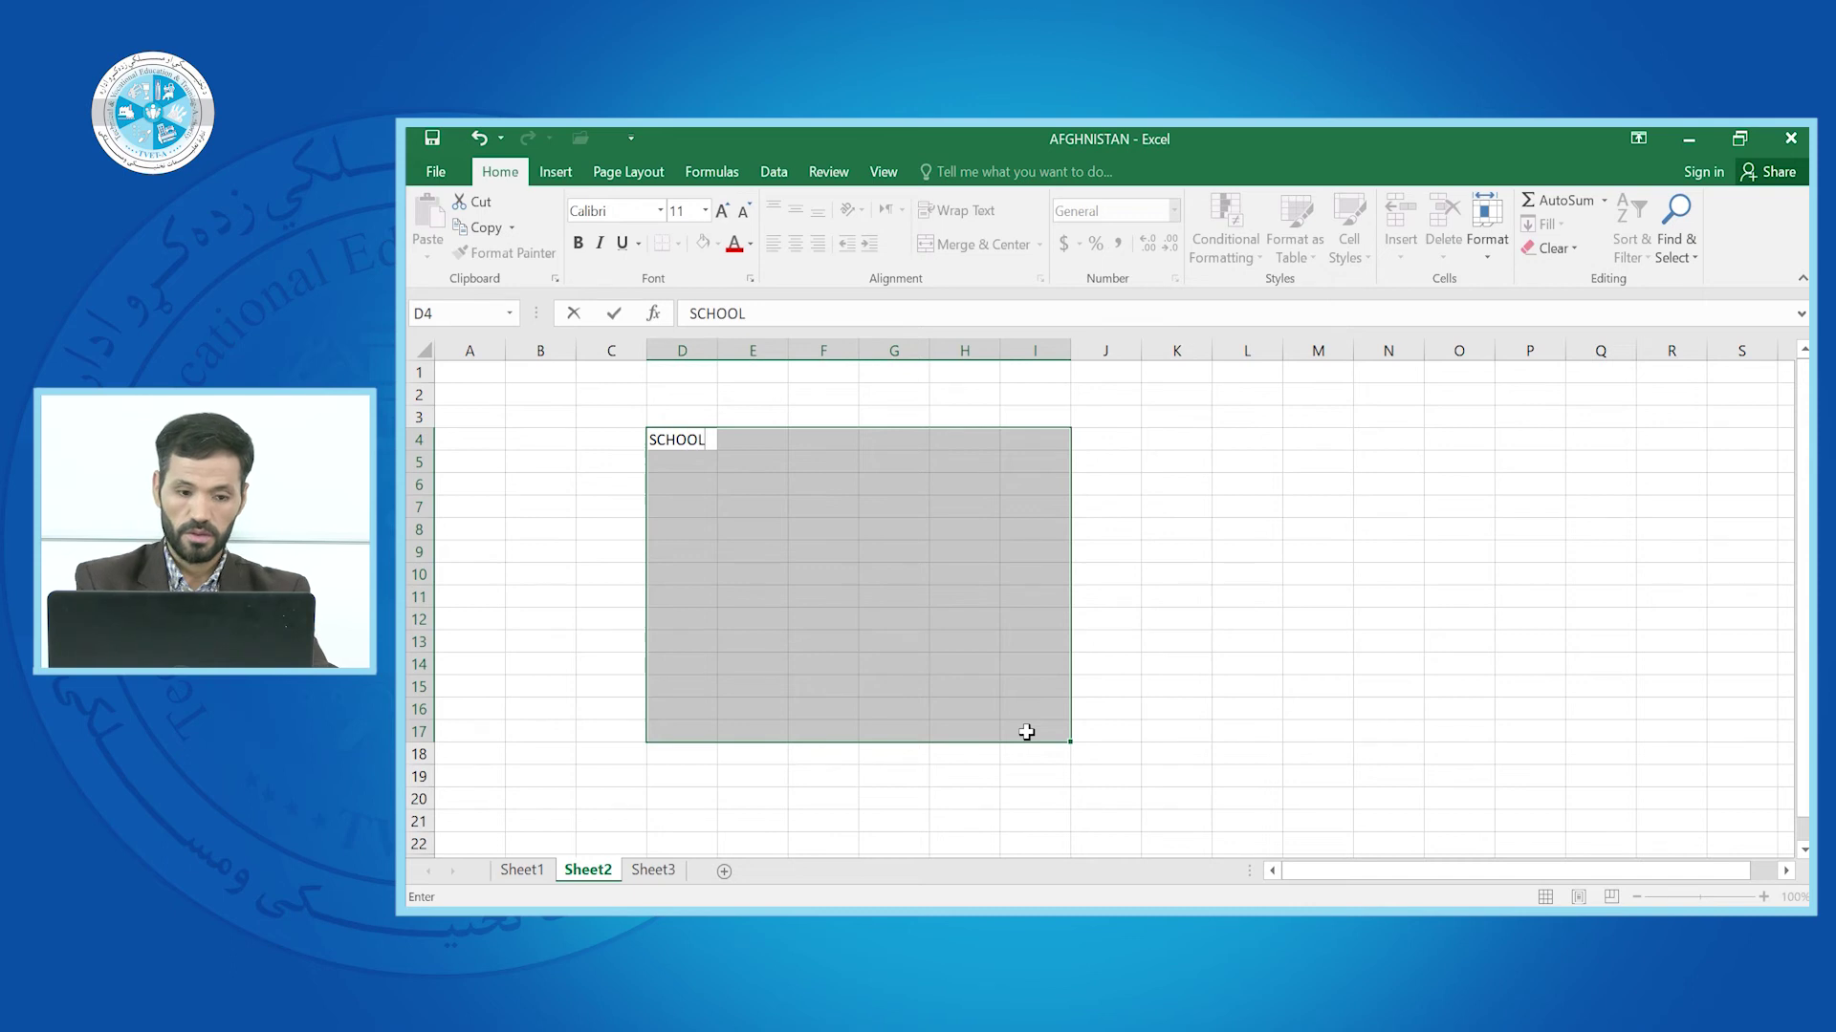
key("ctrl+Return")
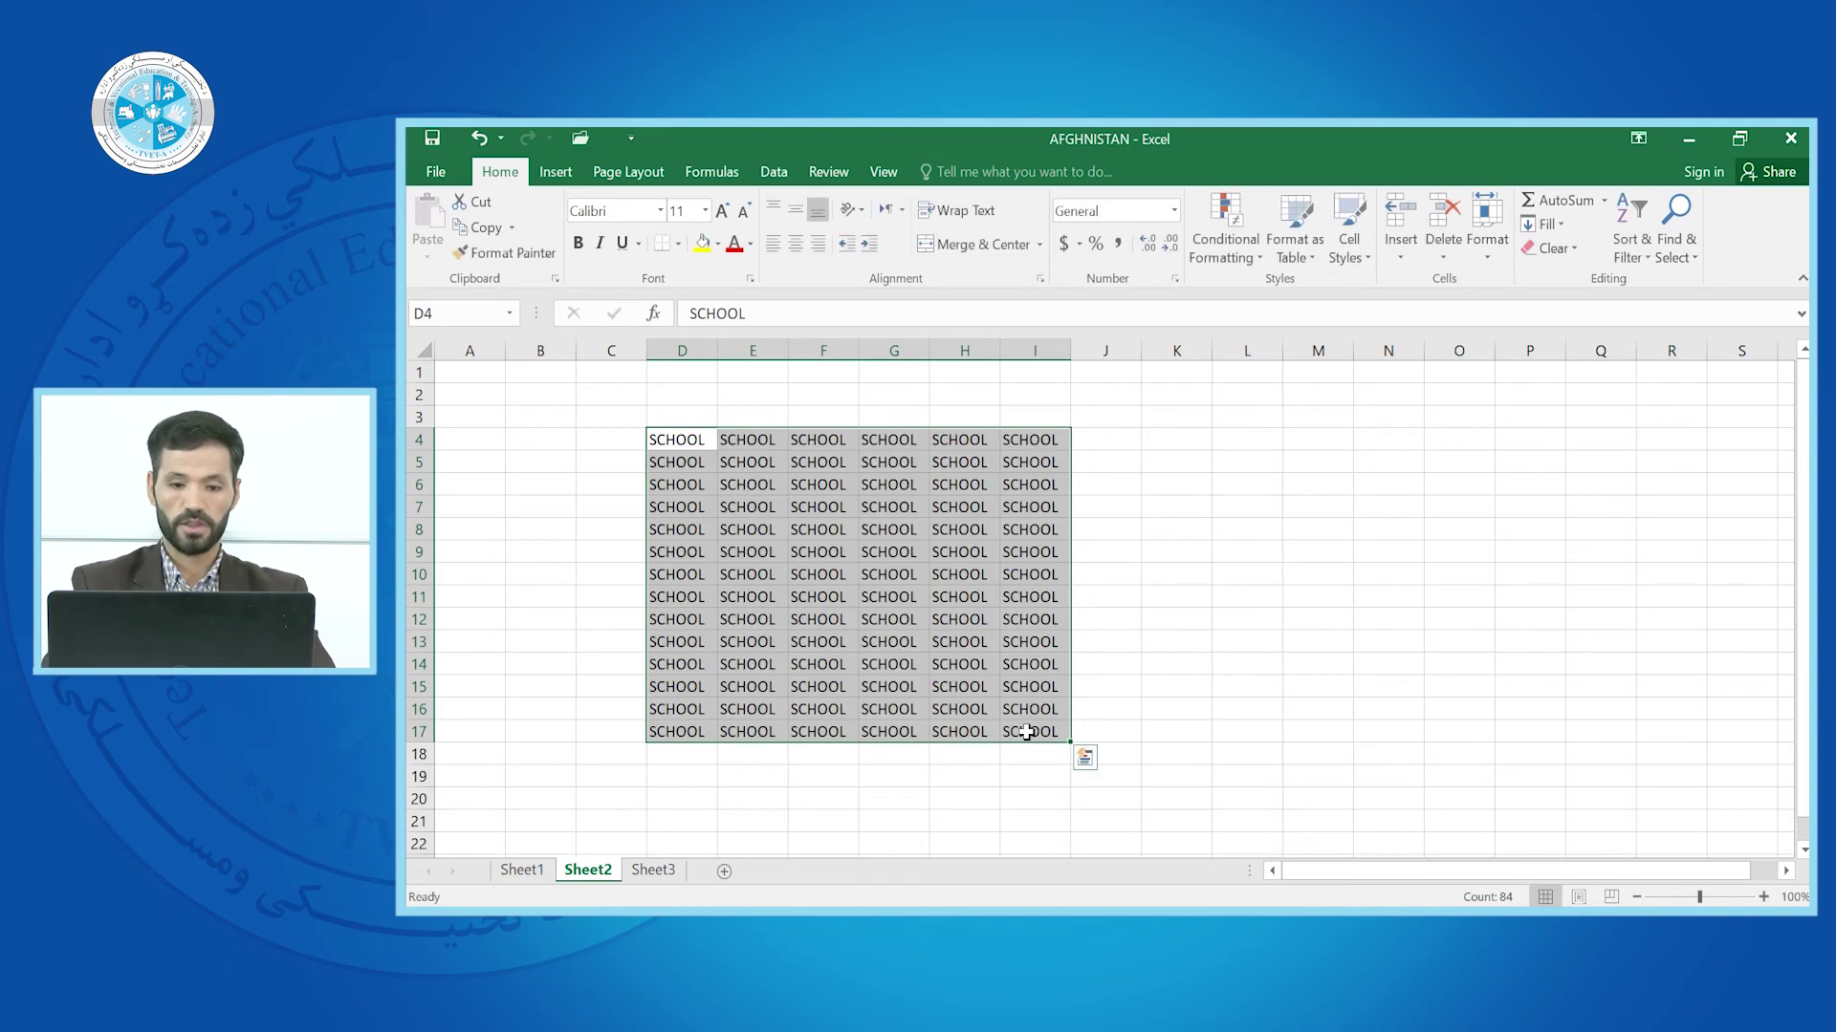
left_click(533, 873)
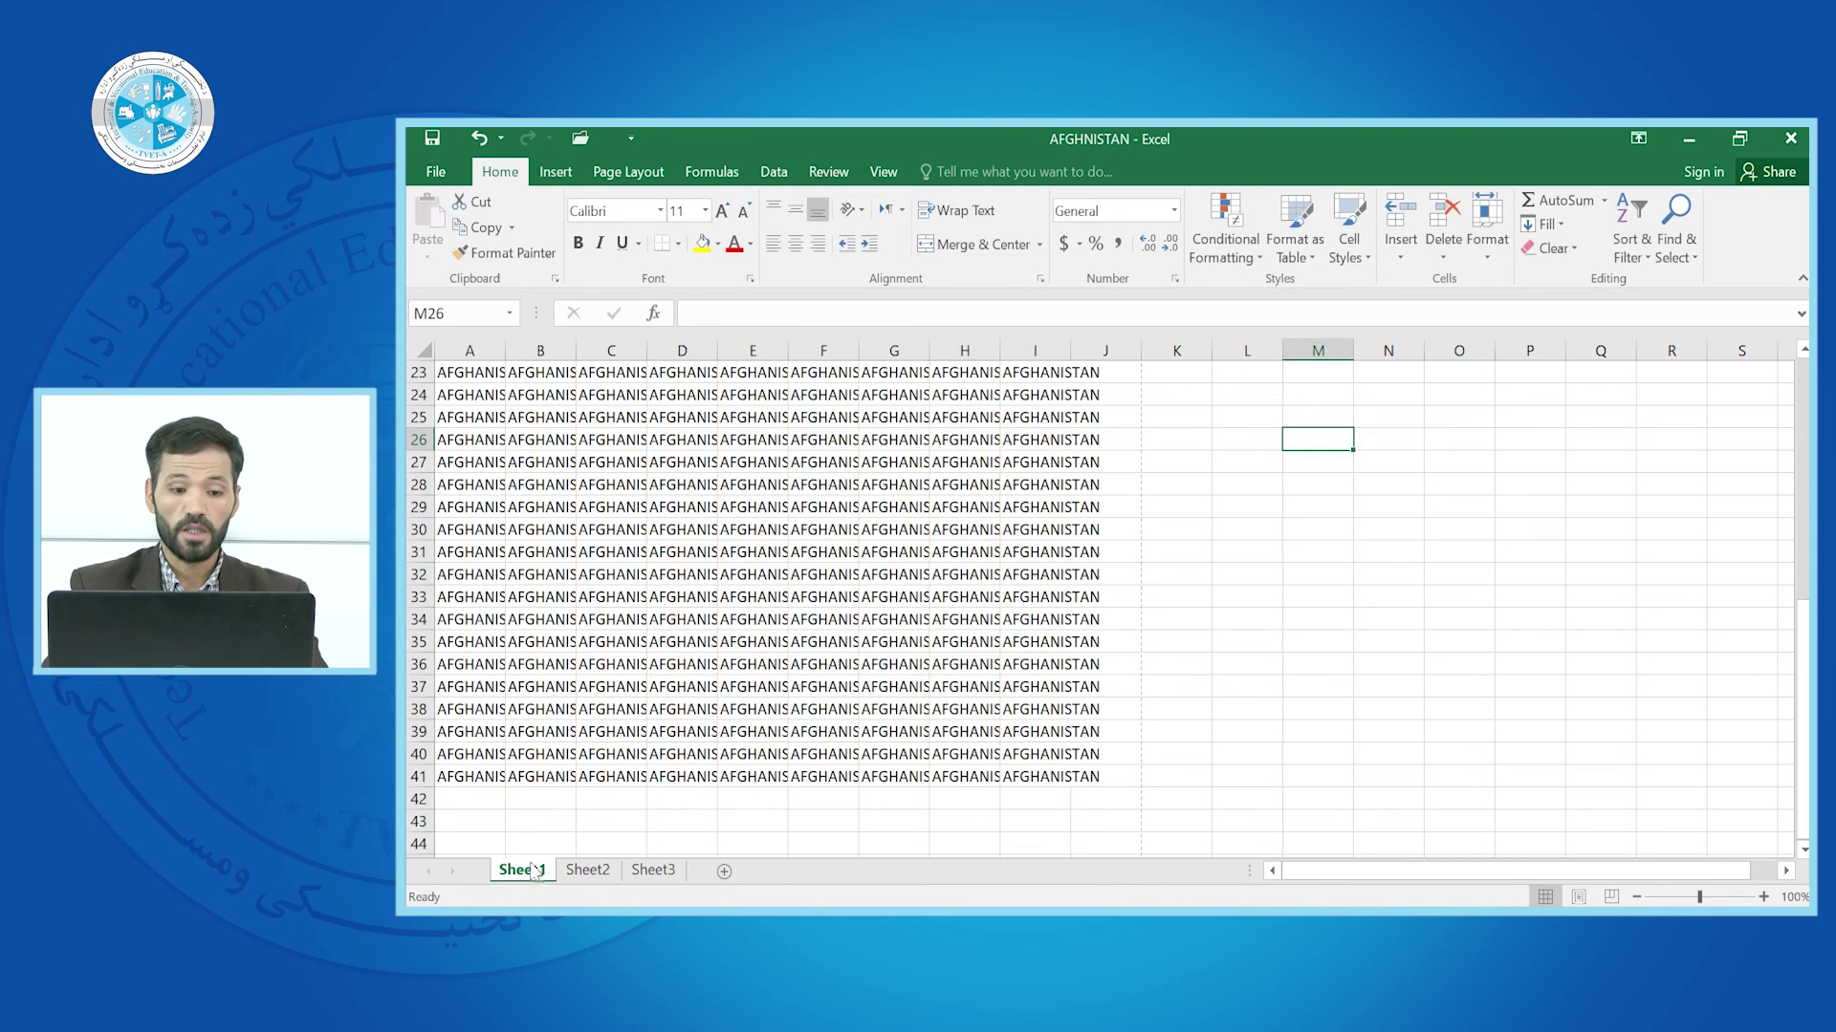
From cell H29, open the print settings and switch to Print Entire Workbook
left_click(986, 517)
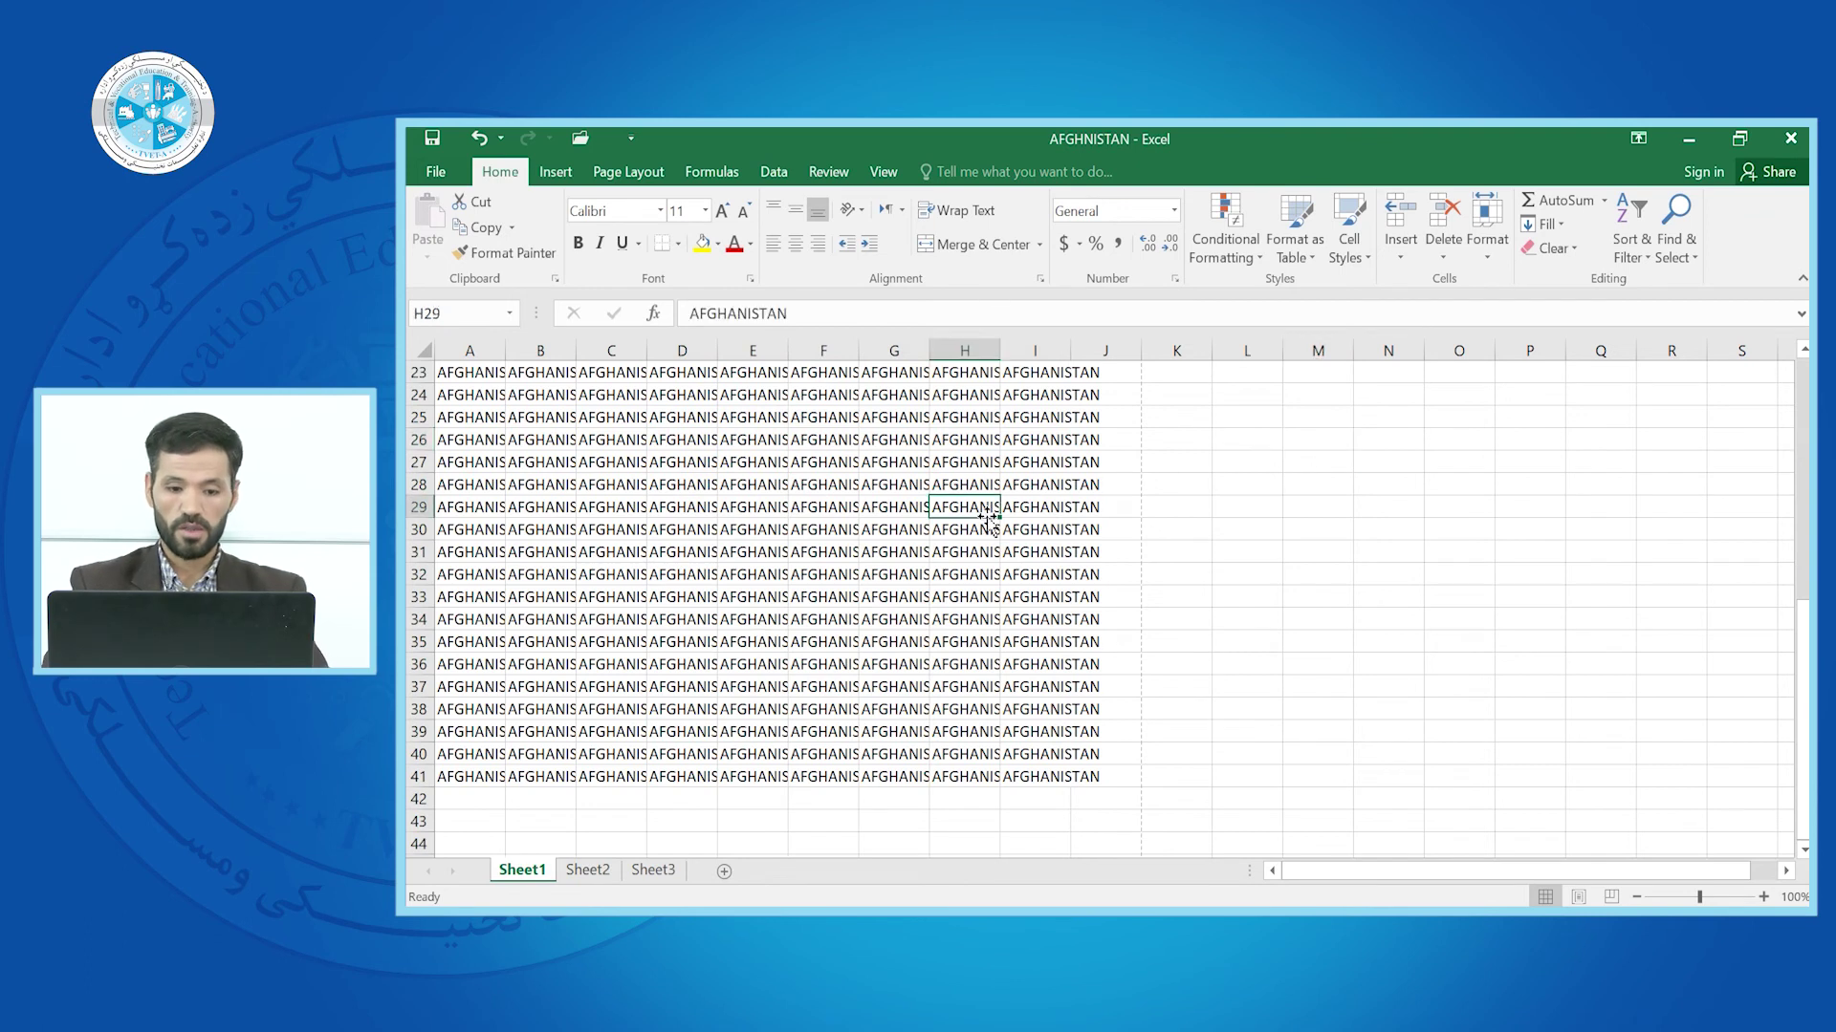
key("ctrl+p")
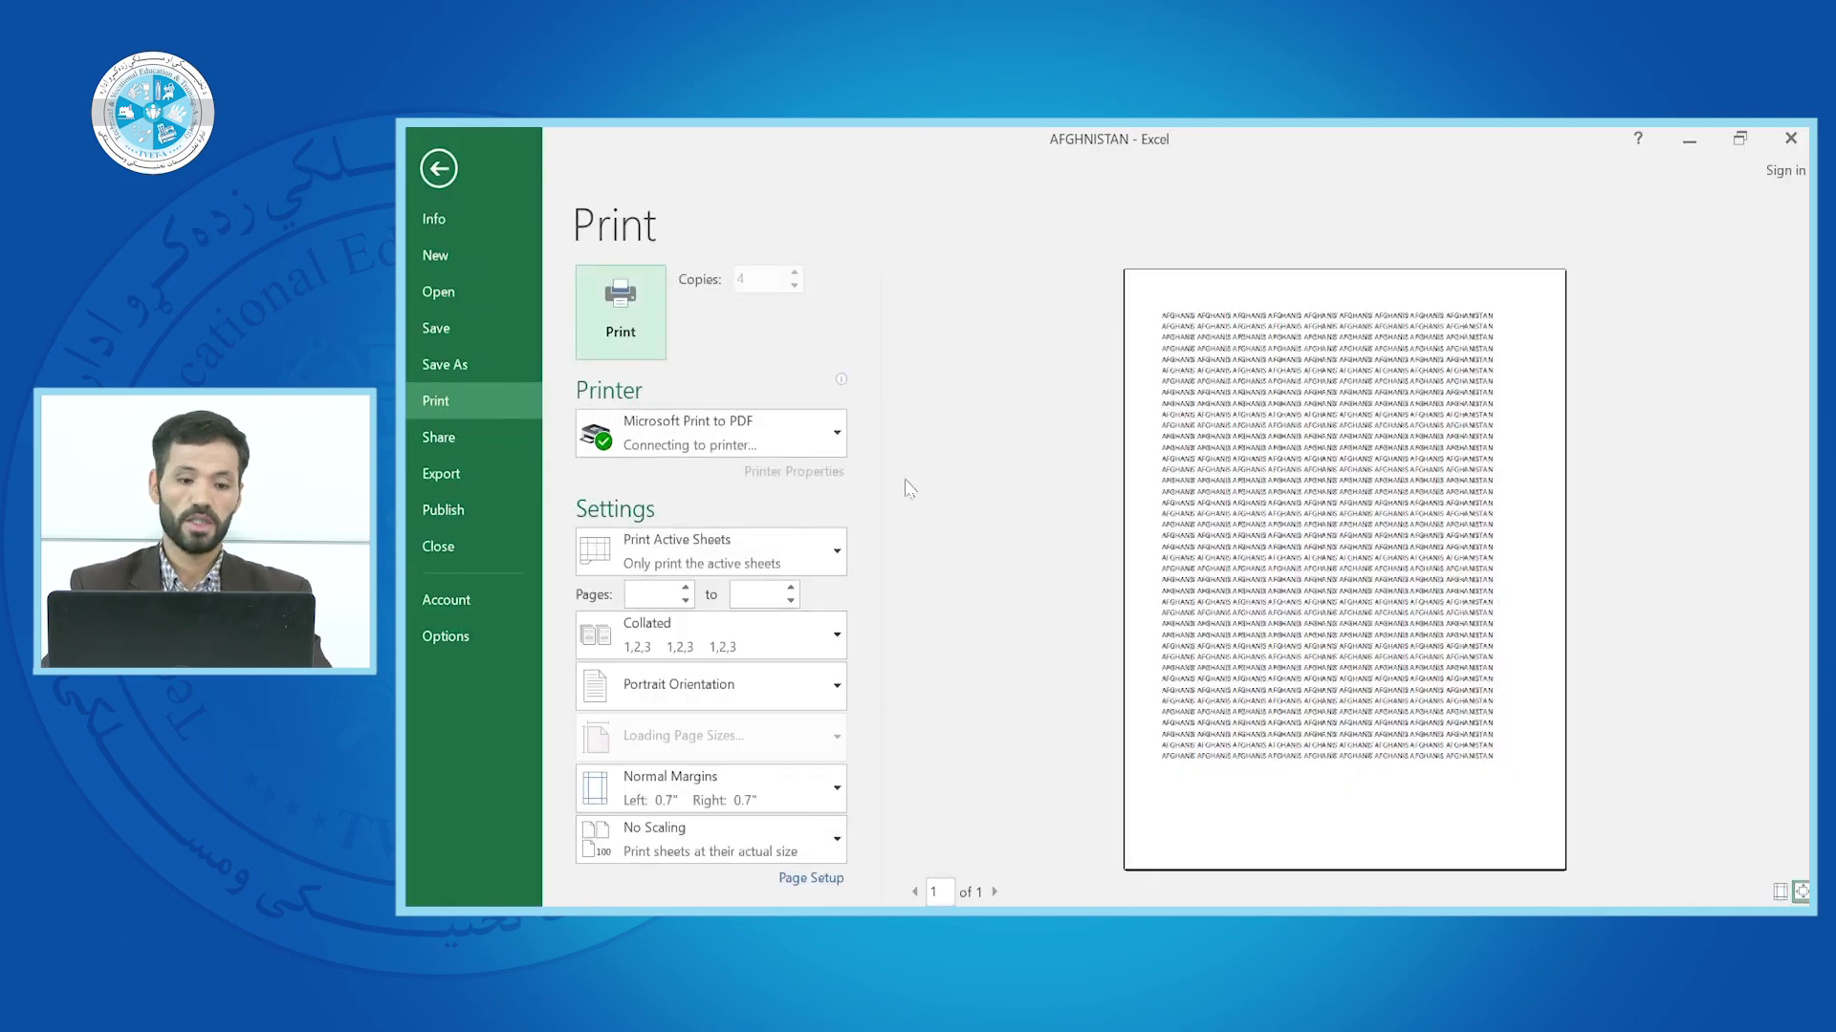
left_click(836, 553)
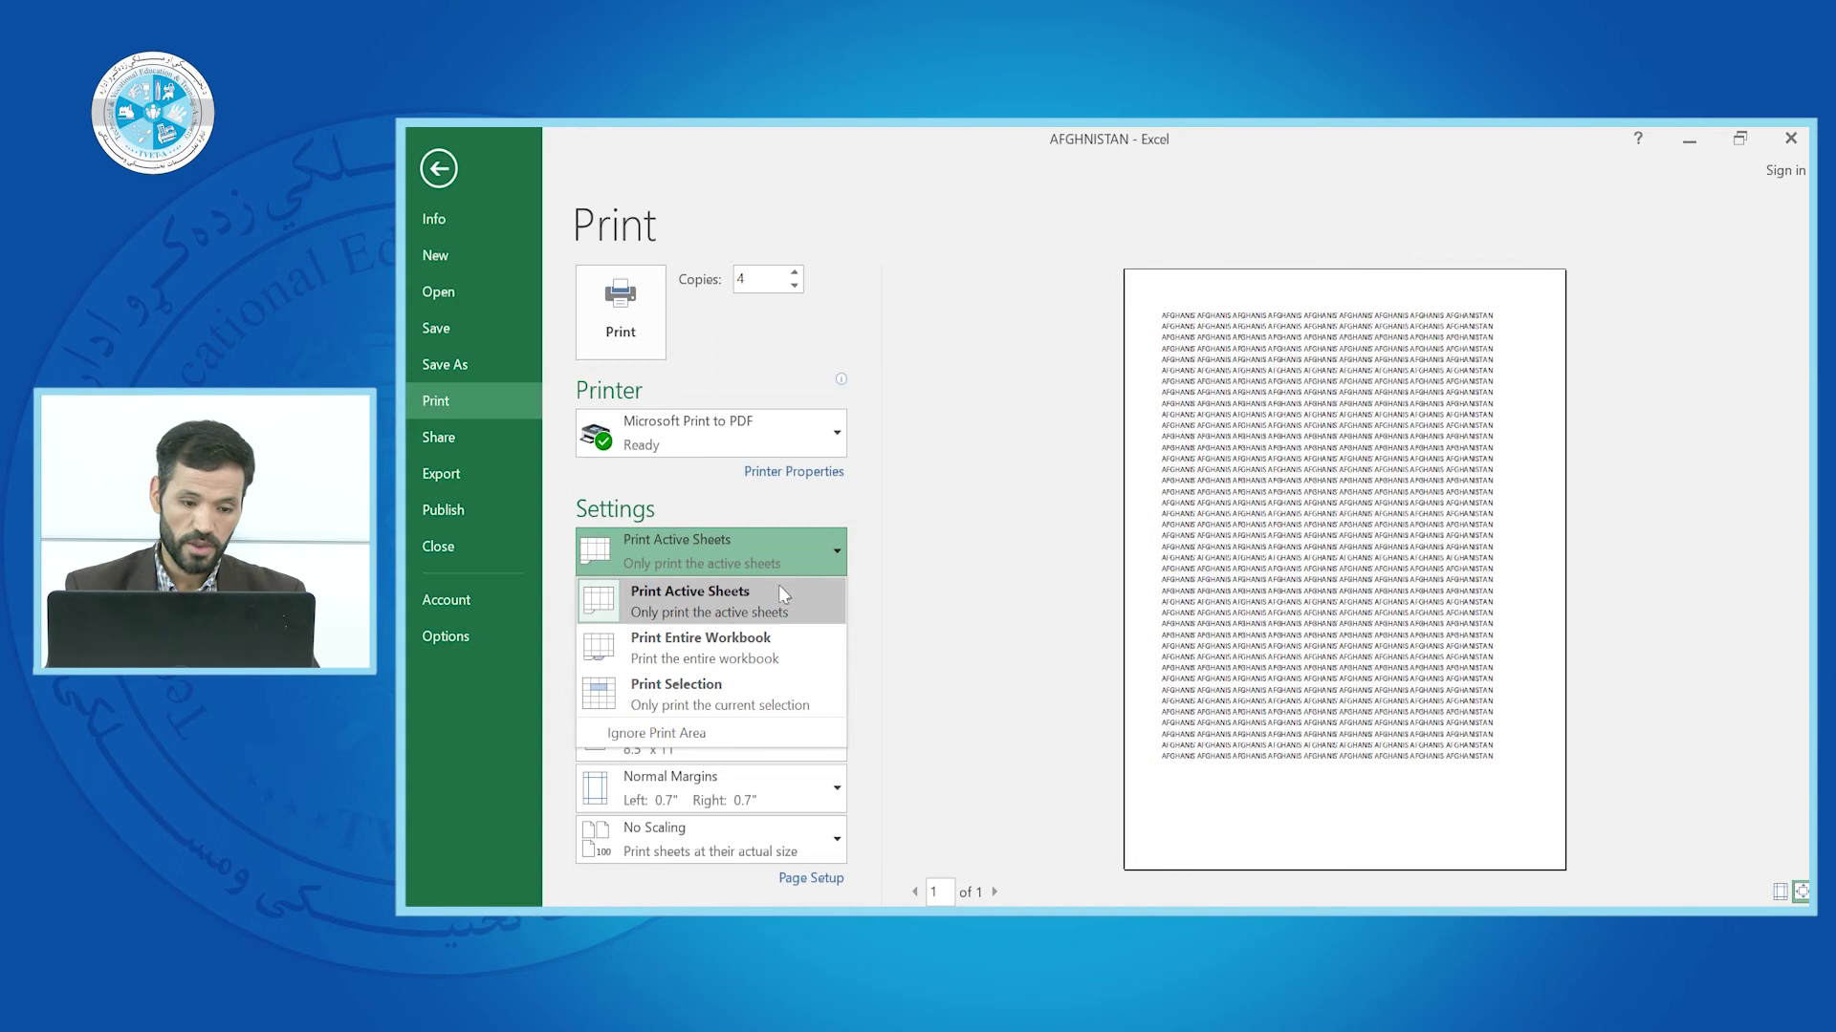
left_click(713, 646)
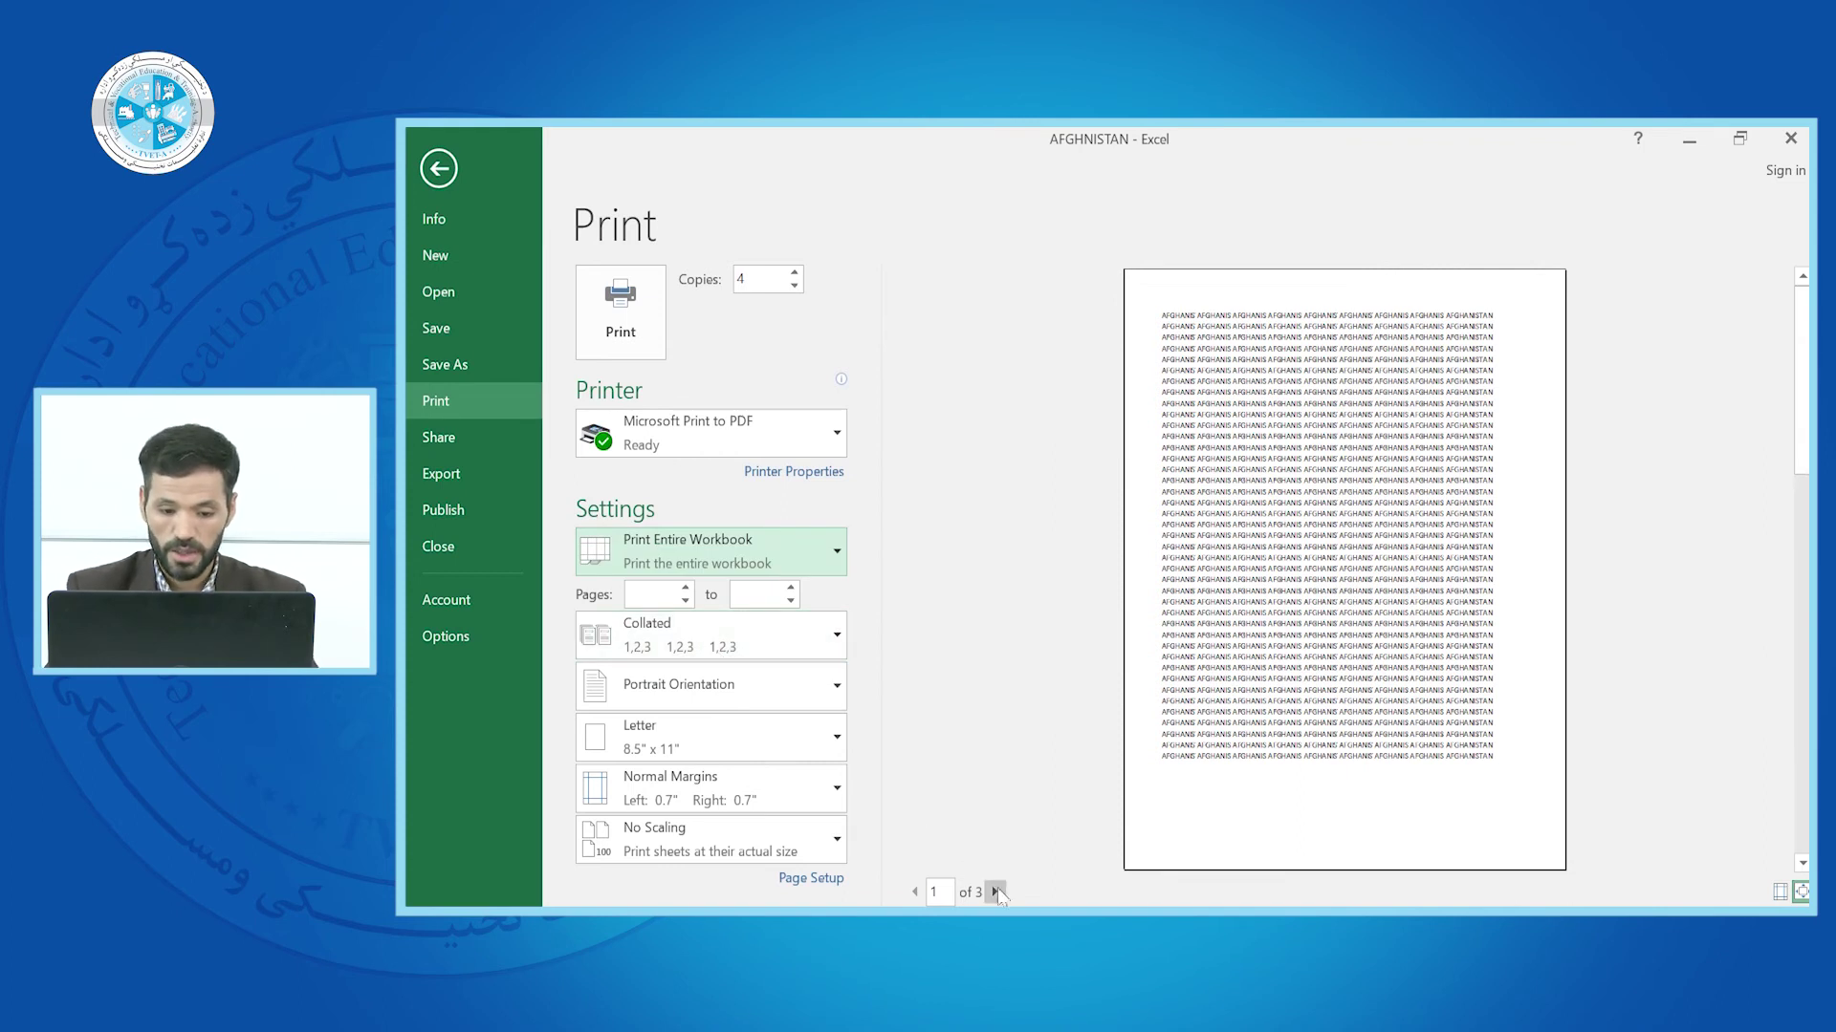
Page through the three preview pages back to page 1, then select the first Pages box
left_click(996, 891)
left_click(996, 891)
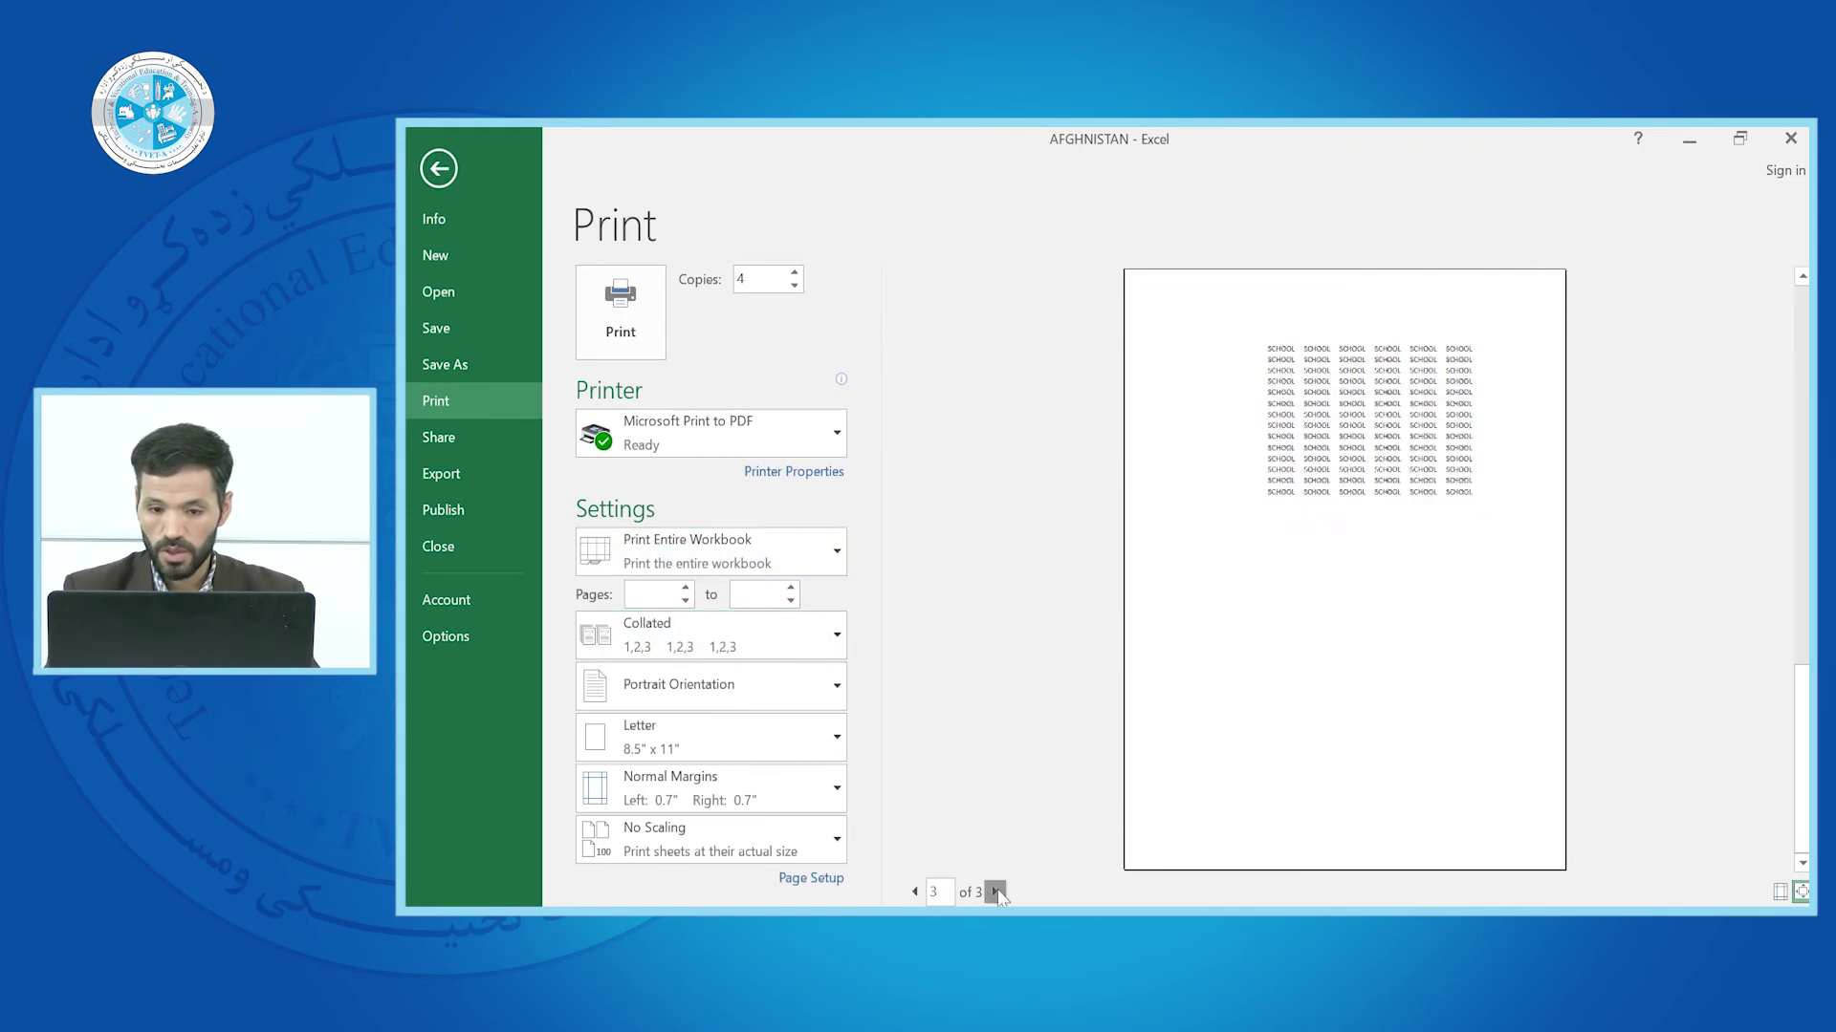
left_click(914, 892)
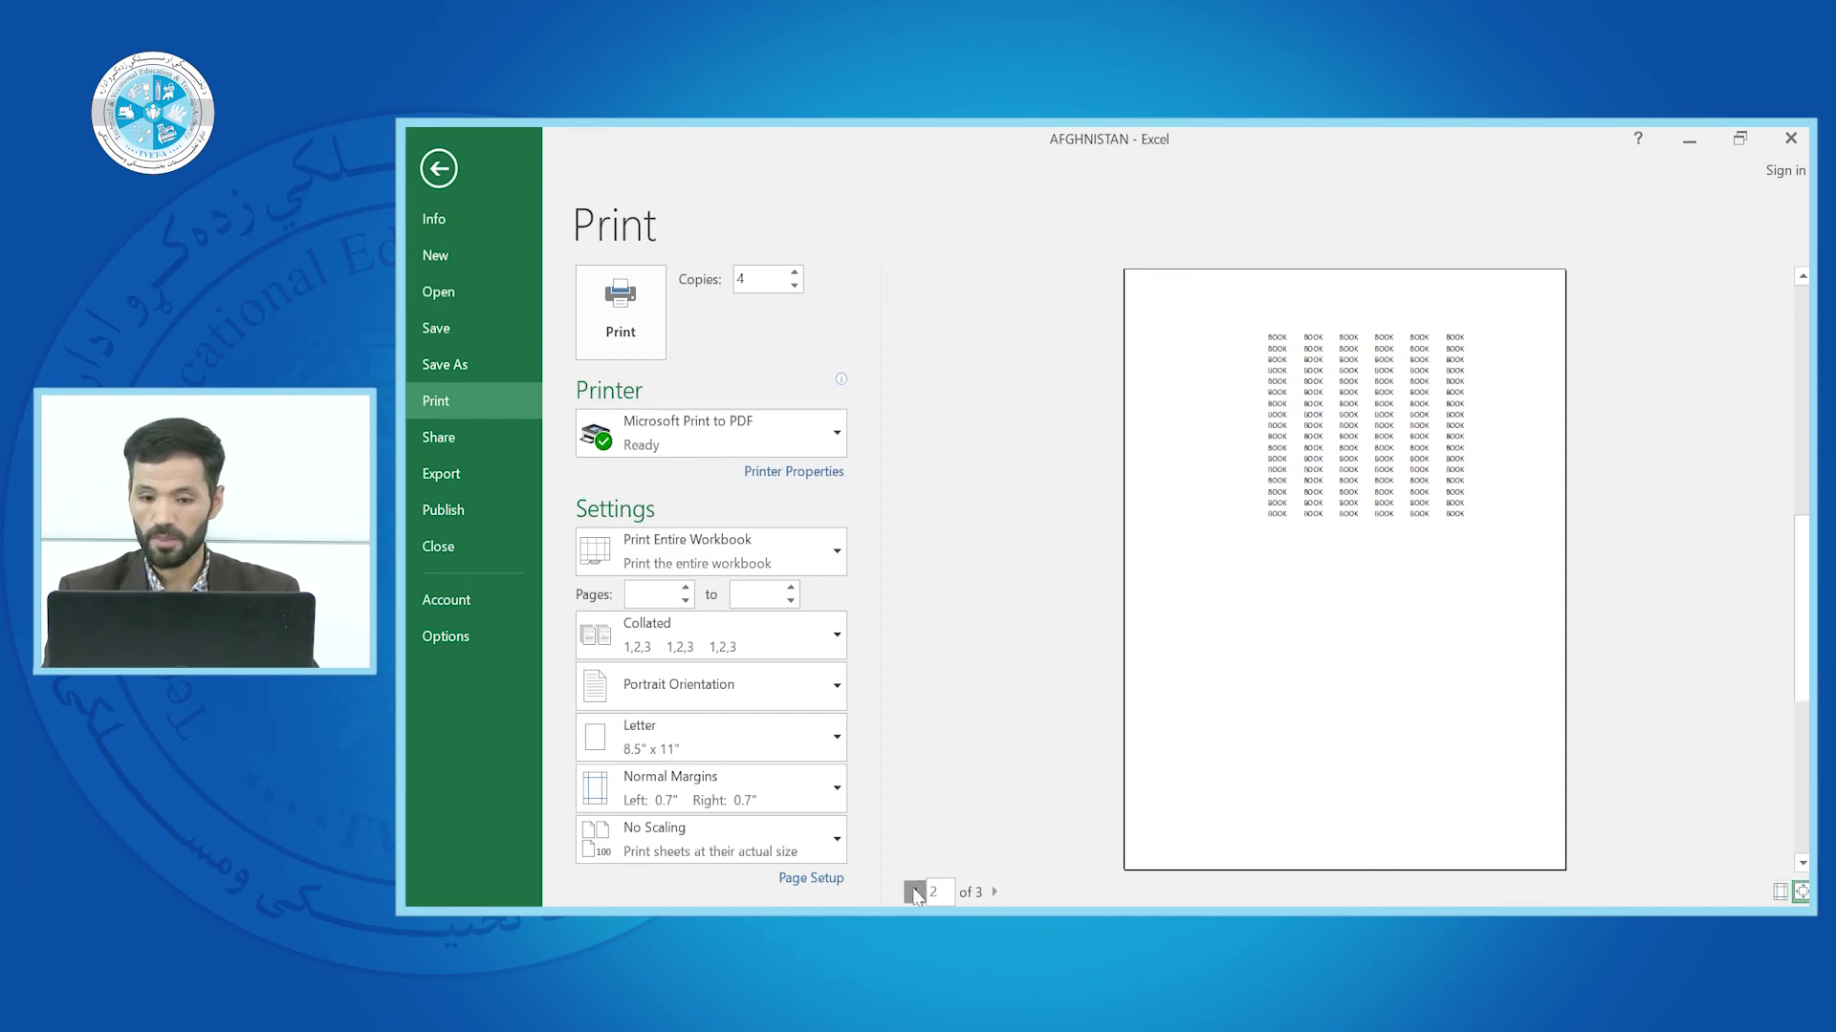
left_click(915, 892)
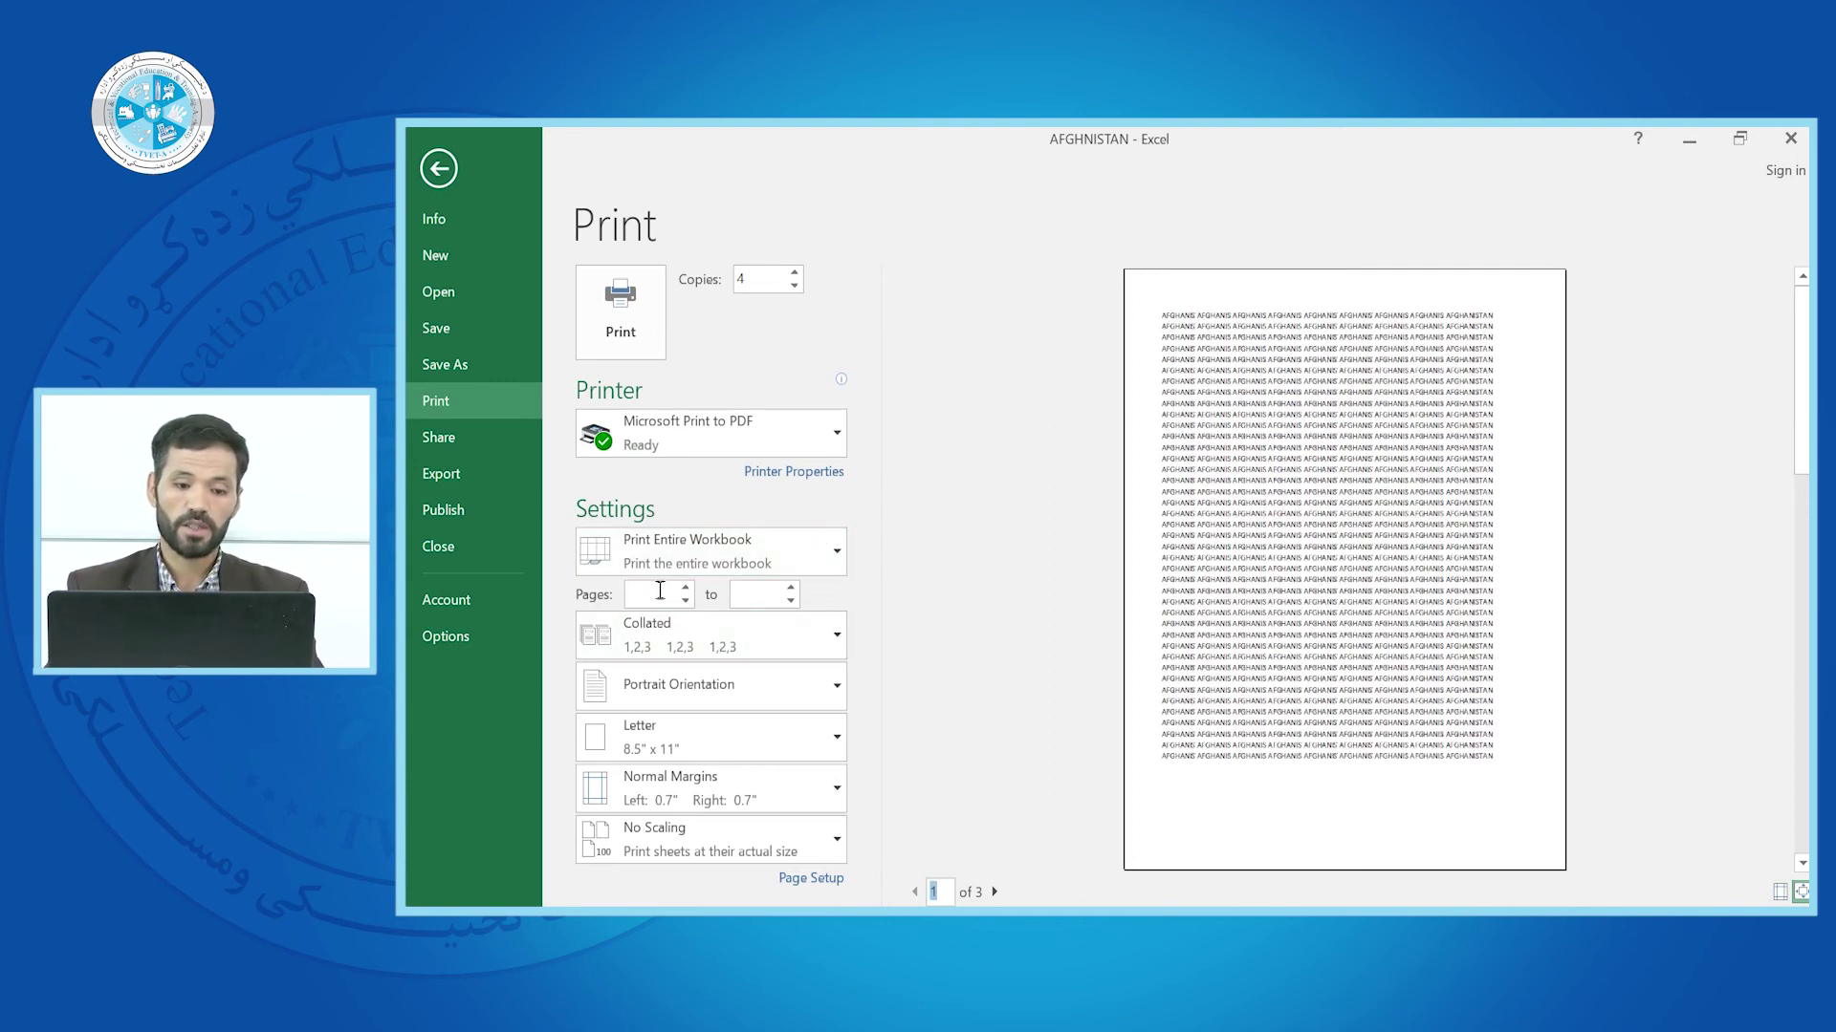
left_click(659, 593)
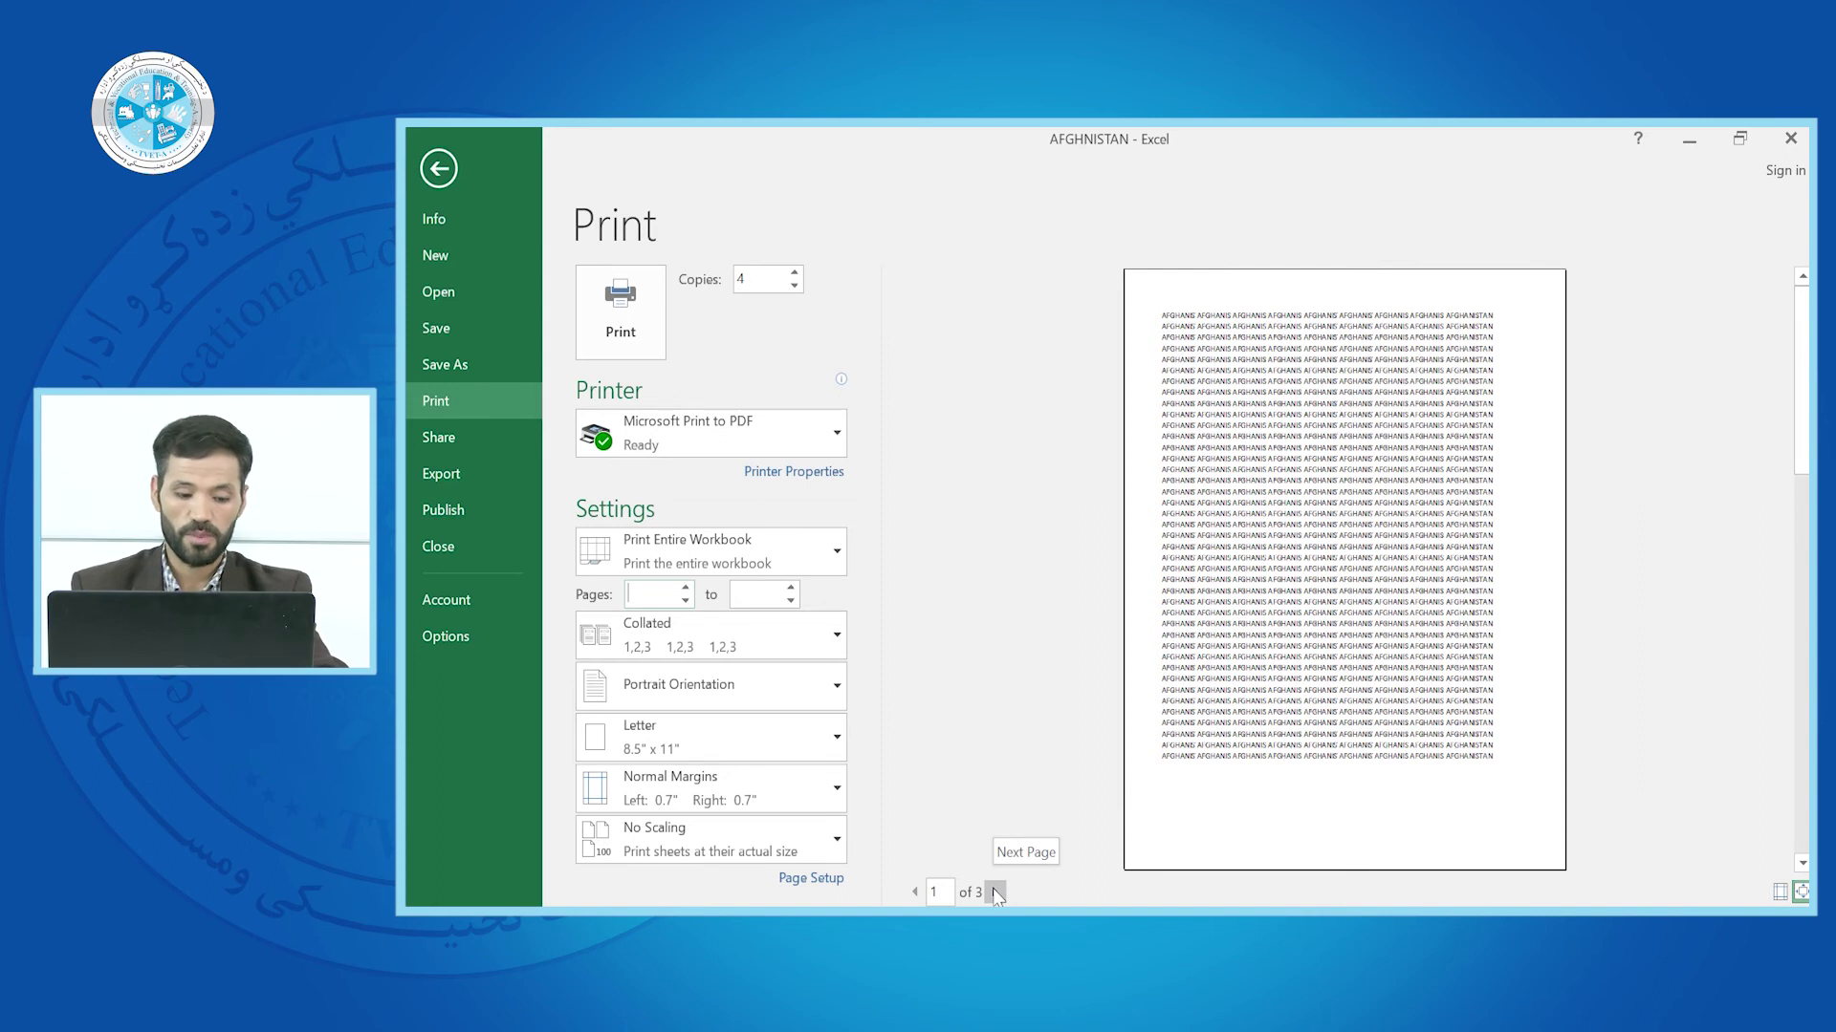
Set the print page range from 1 to 20
type("1")
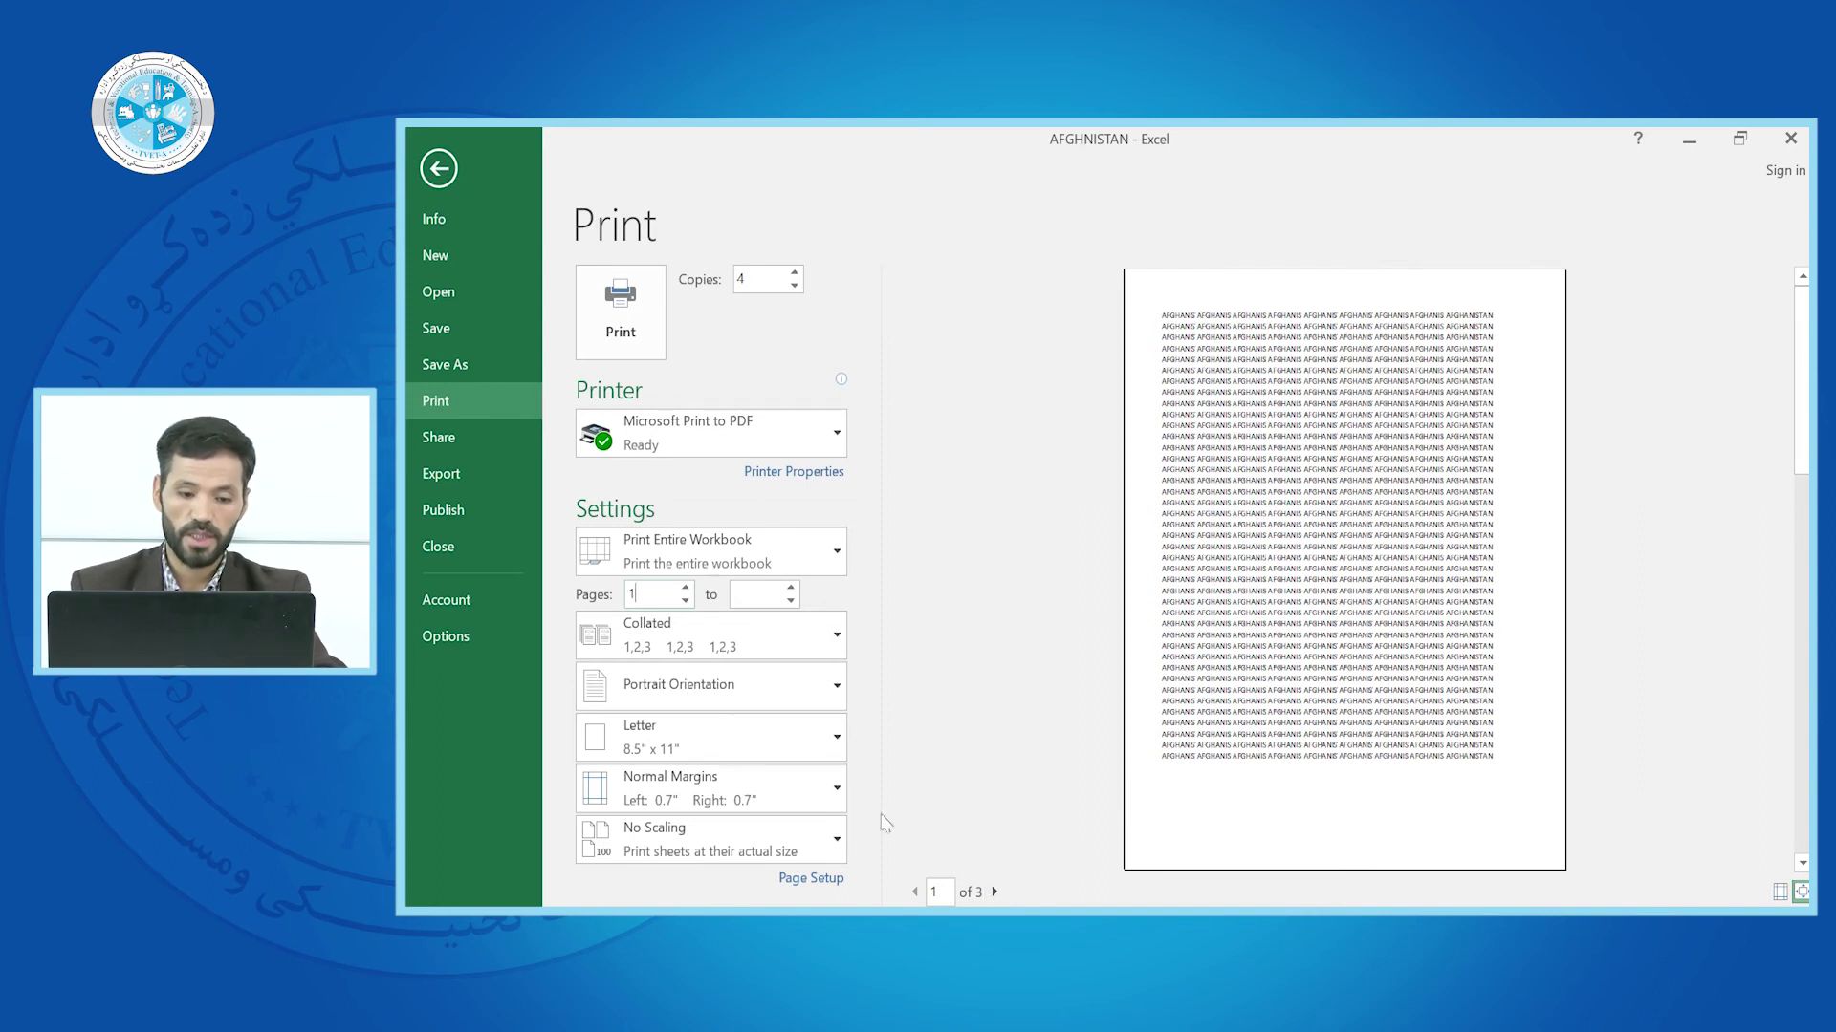
left_click(762, 594)
type("20")
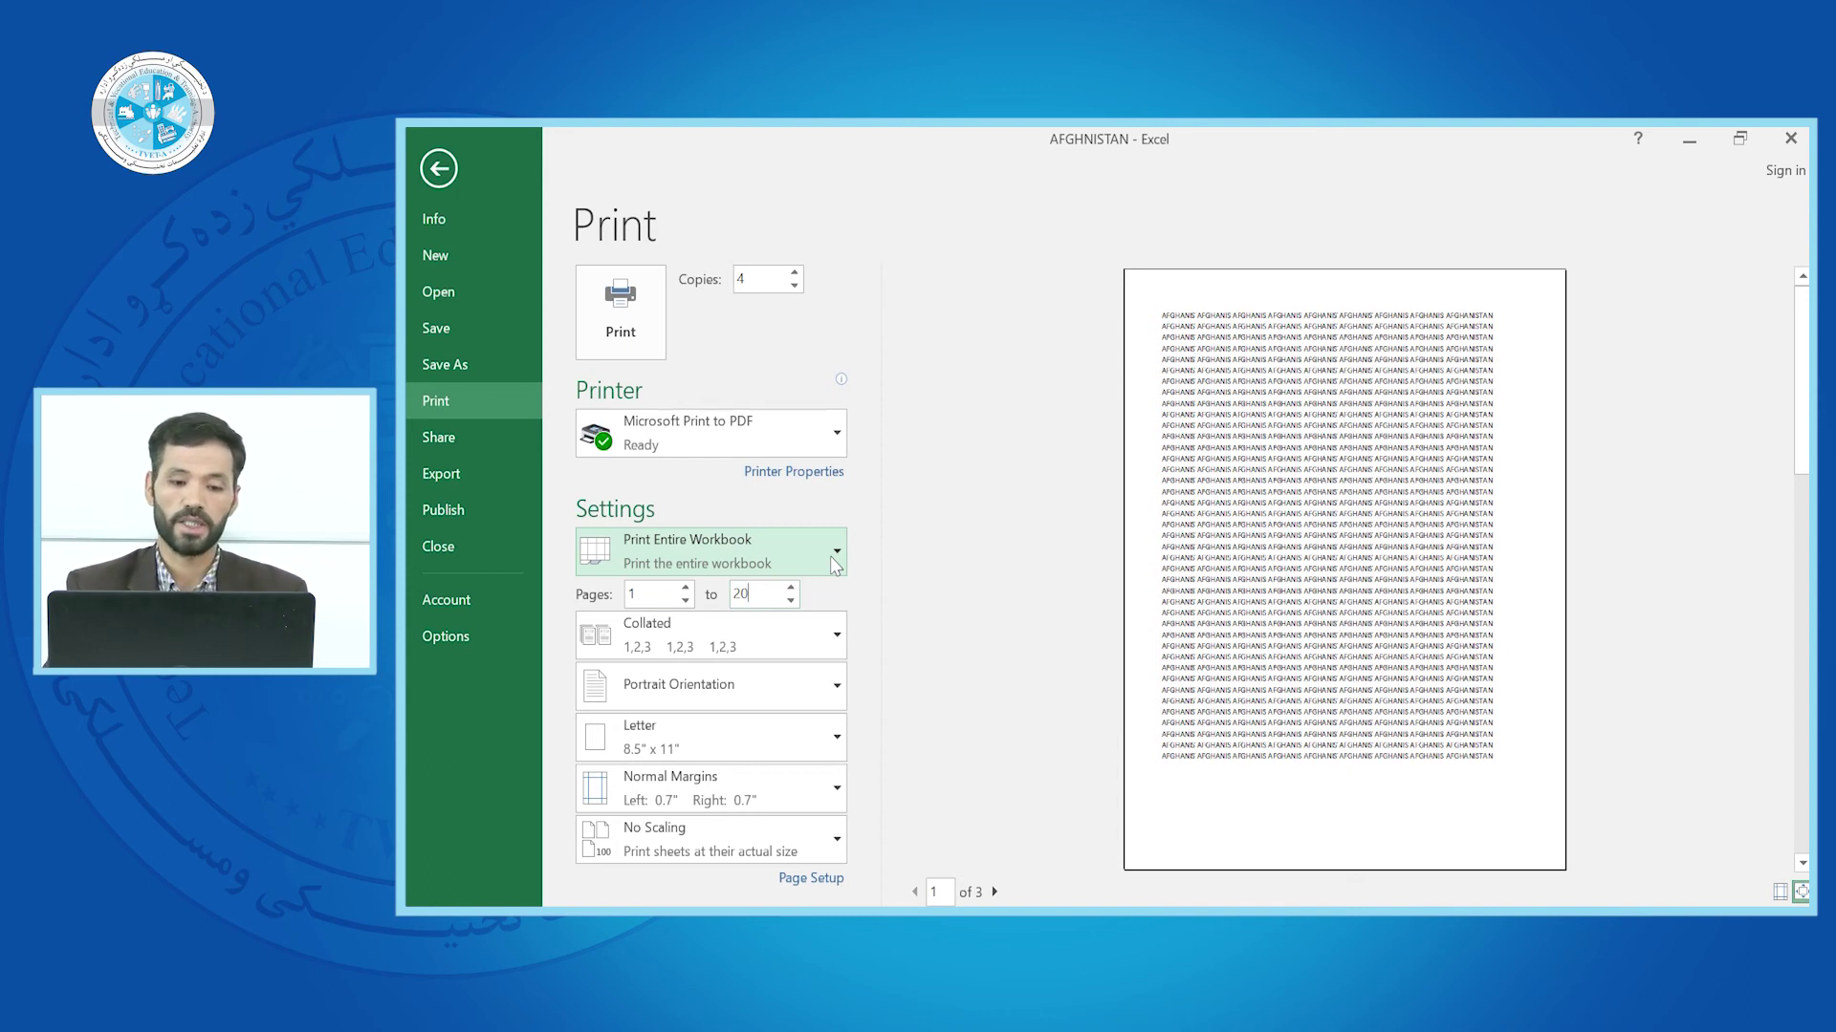
Change the print range to Print Selection and return to the worksheet
left_click(835, 562)
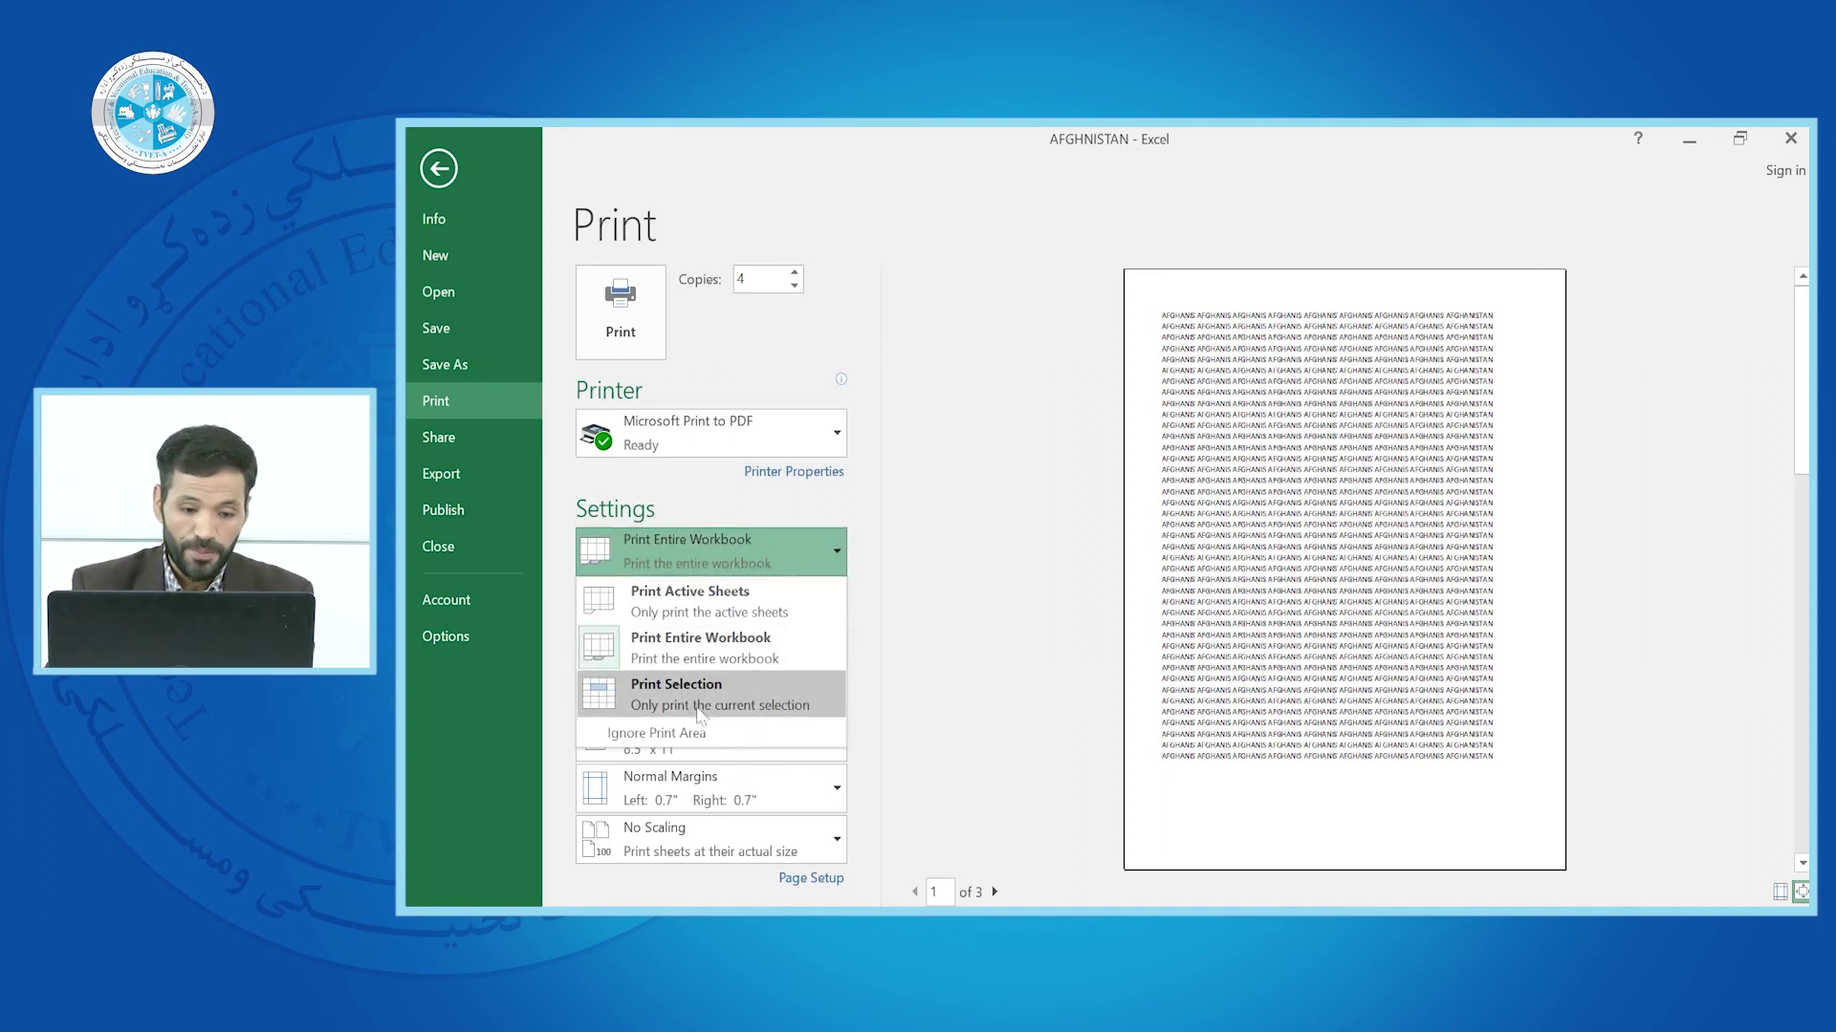
left_click(700, 695)
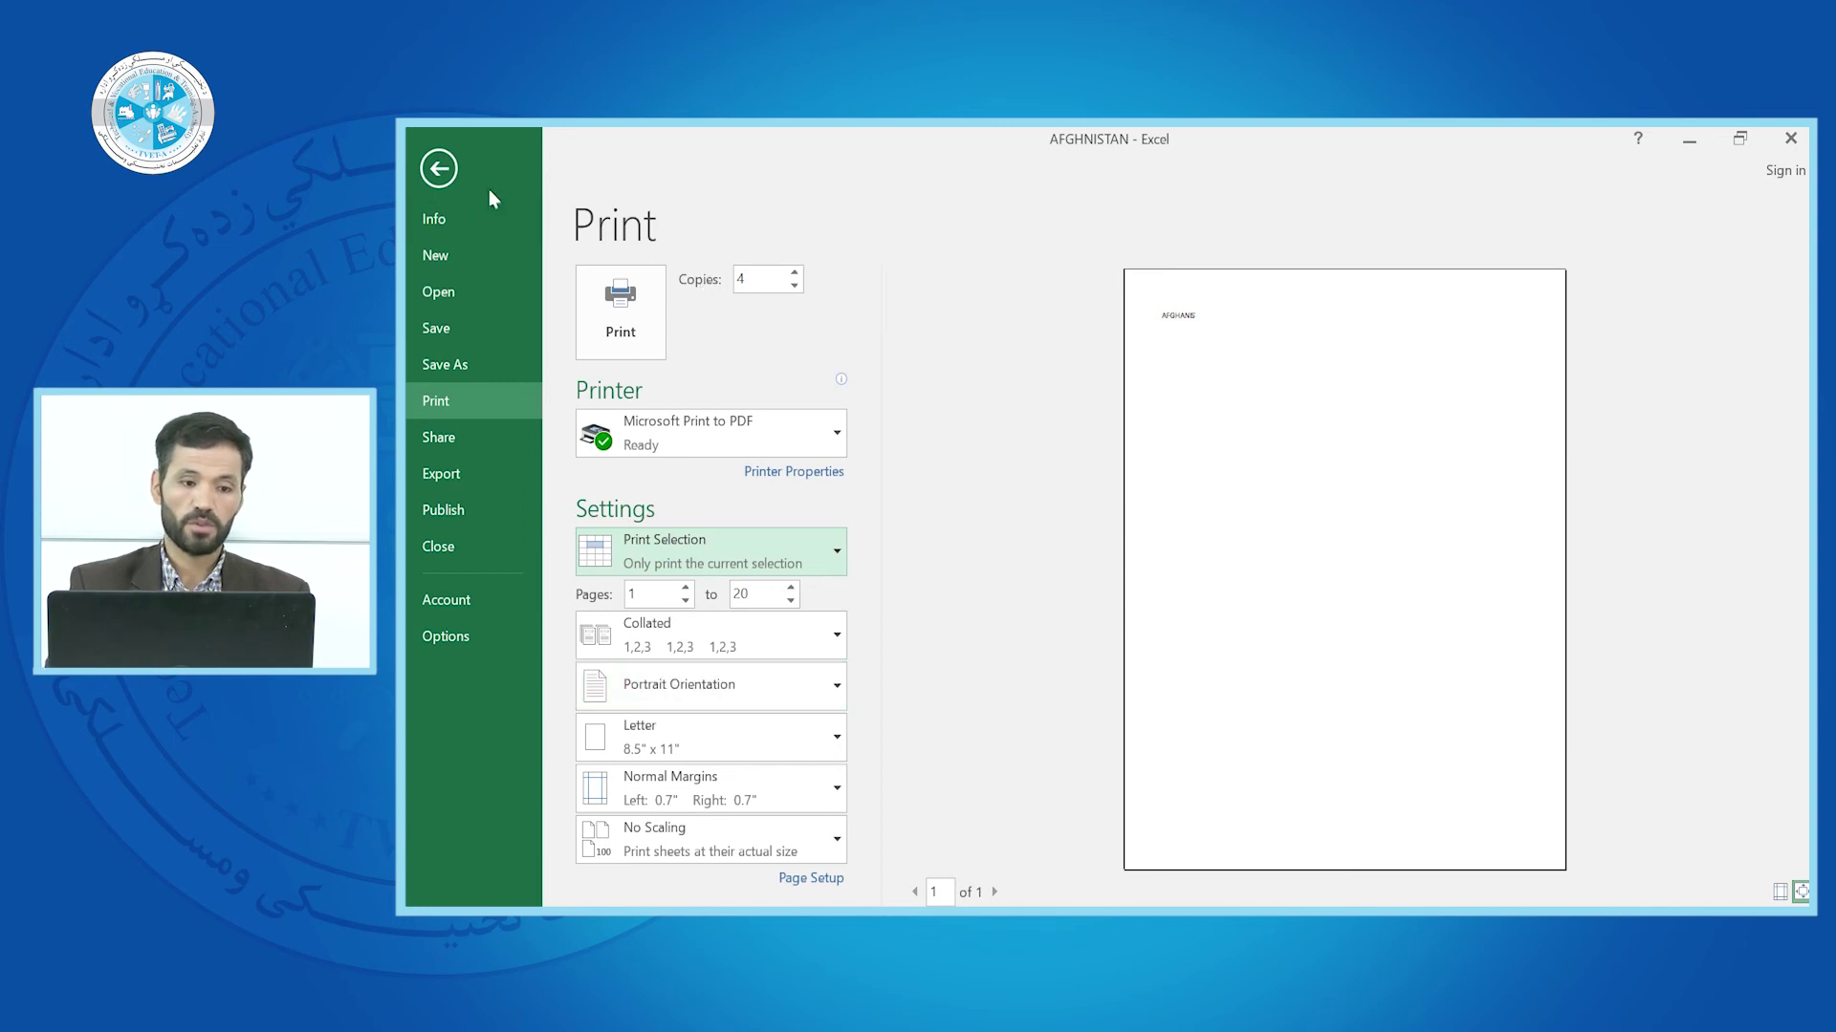
left_click(436, 169)
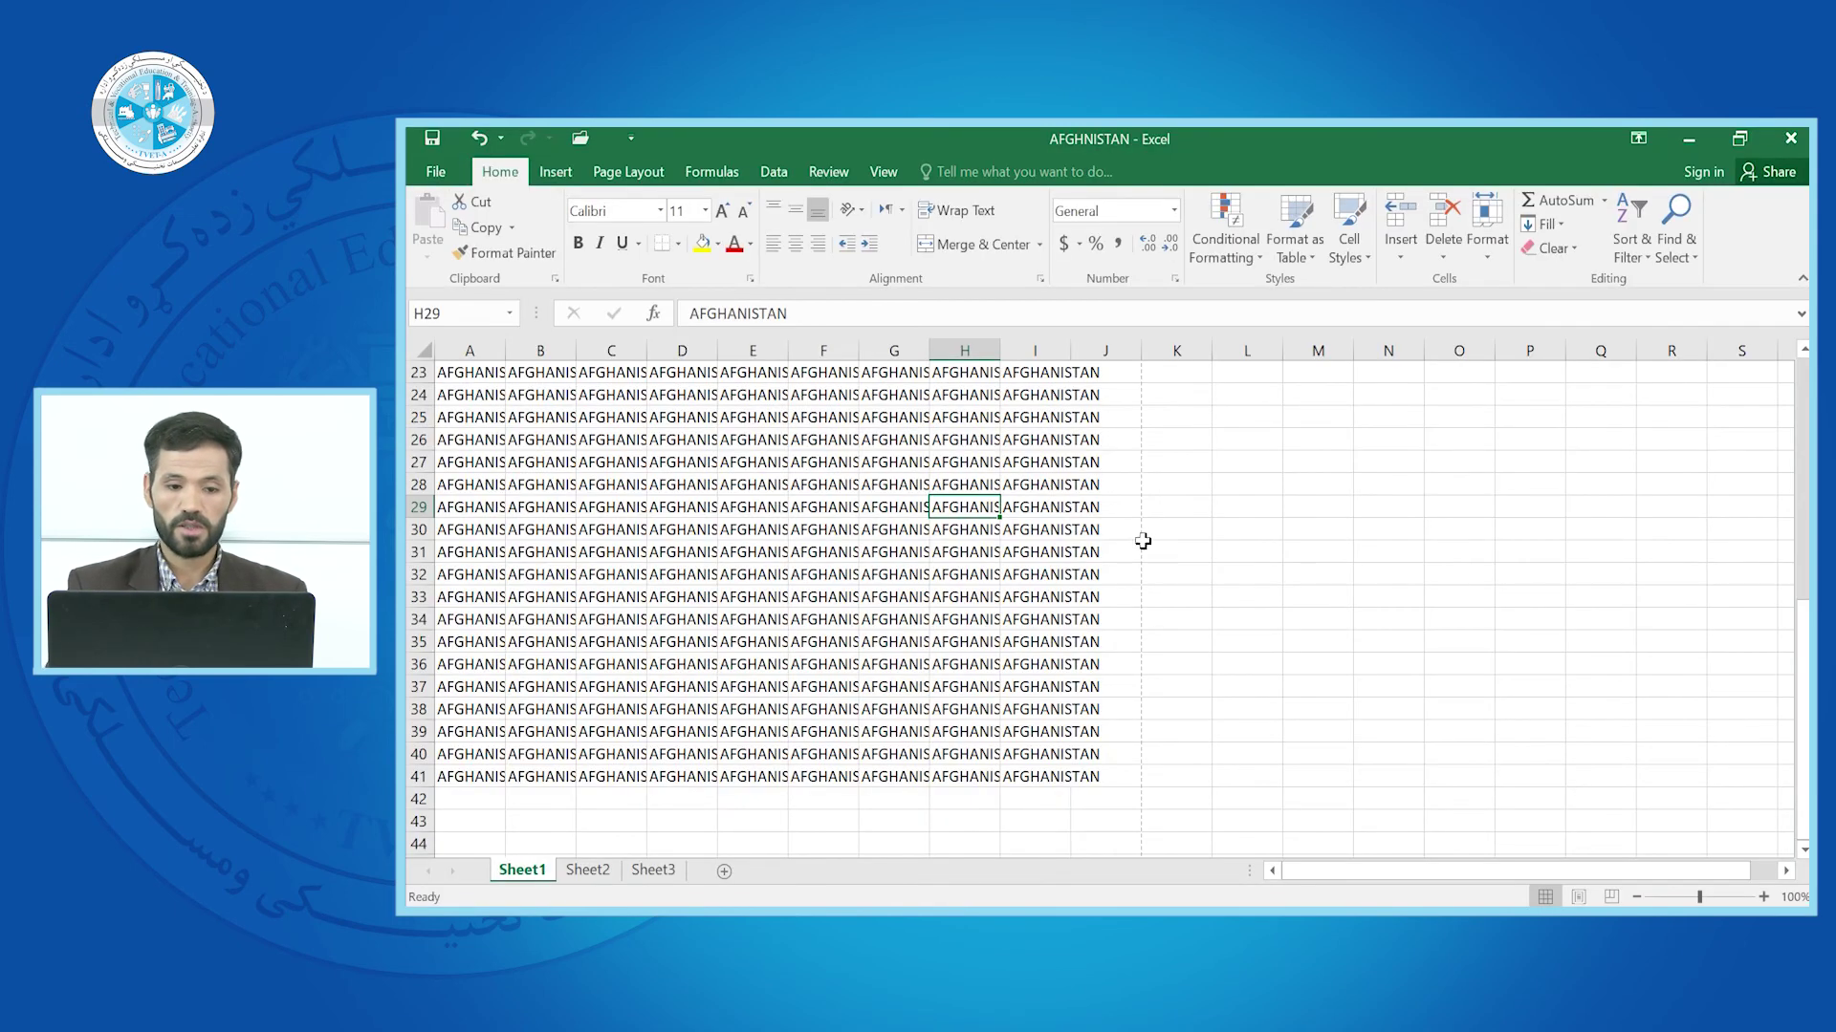
Select B25:H36, preview it as a collated one-page printout, and return to Sheet1
left_click_drag(545, 417, 969, 654)
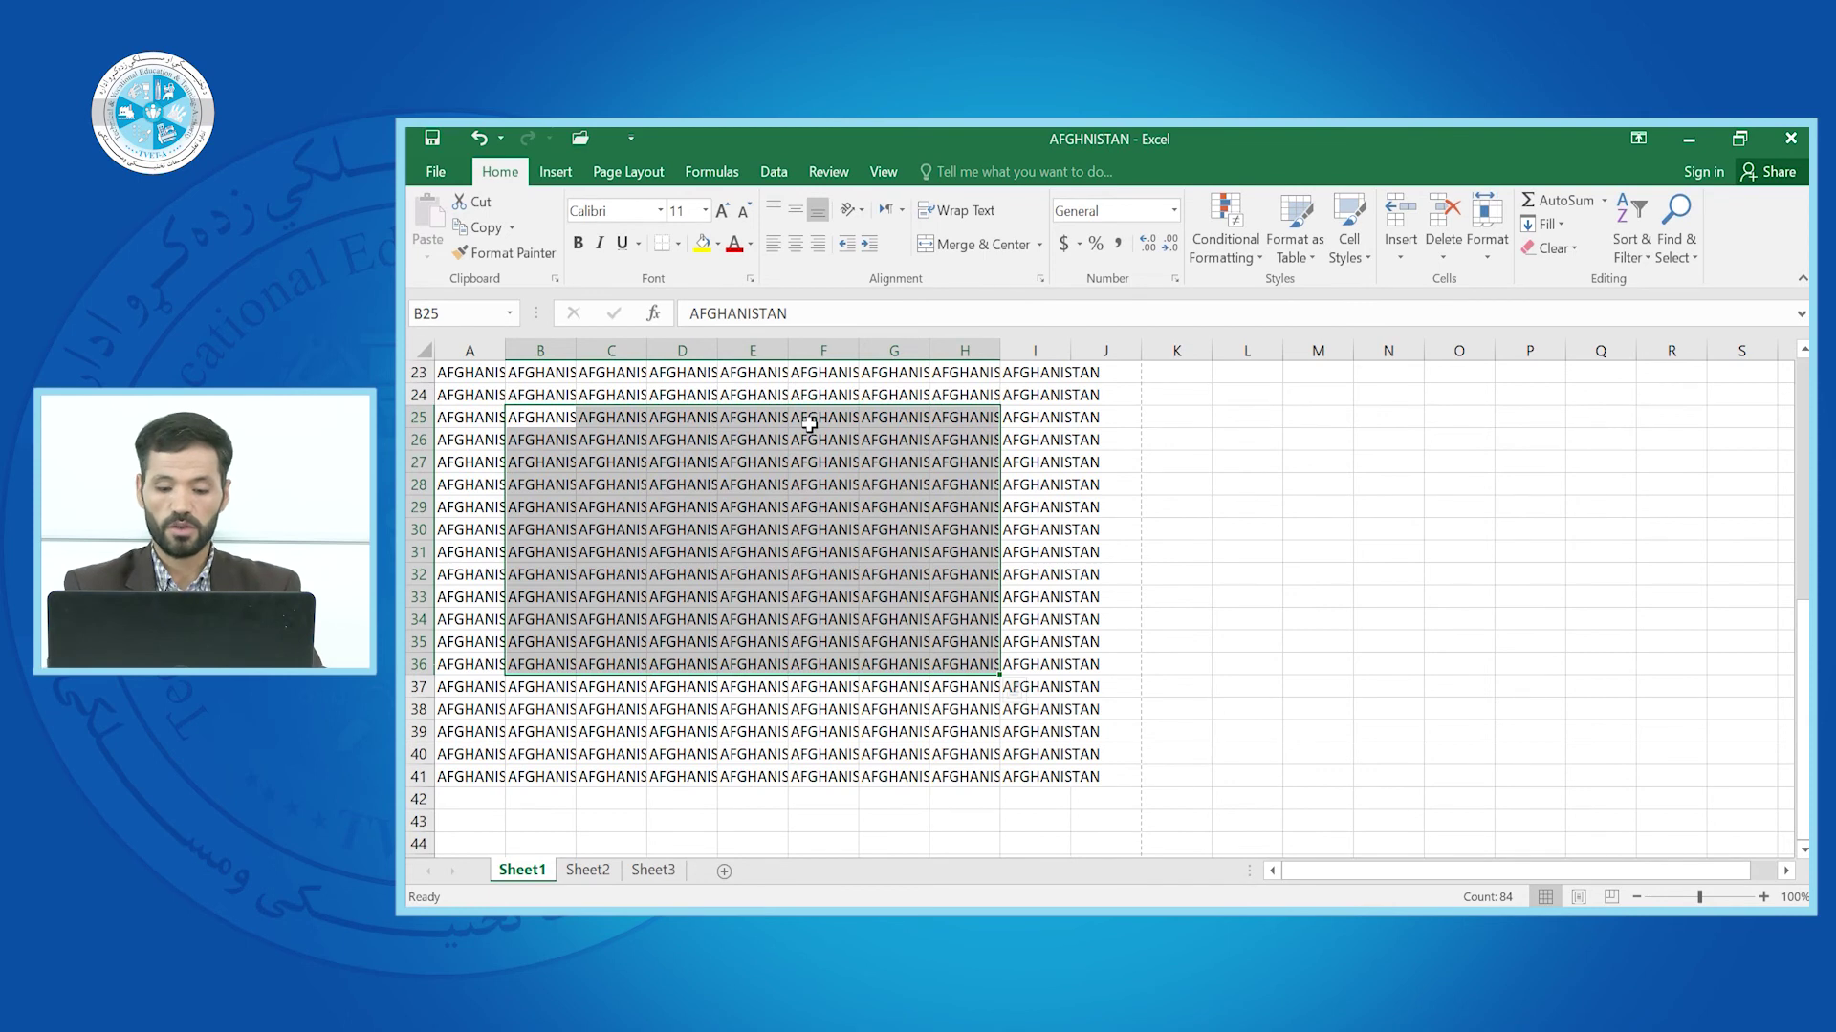
key("ctrl+p")
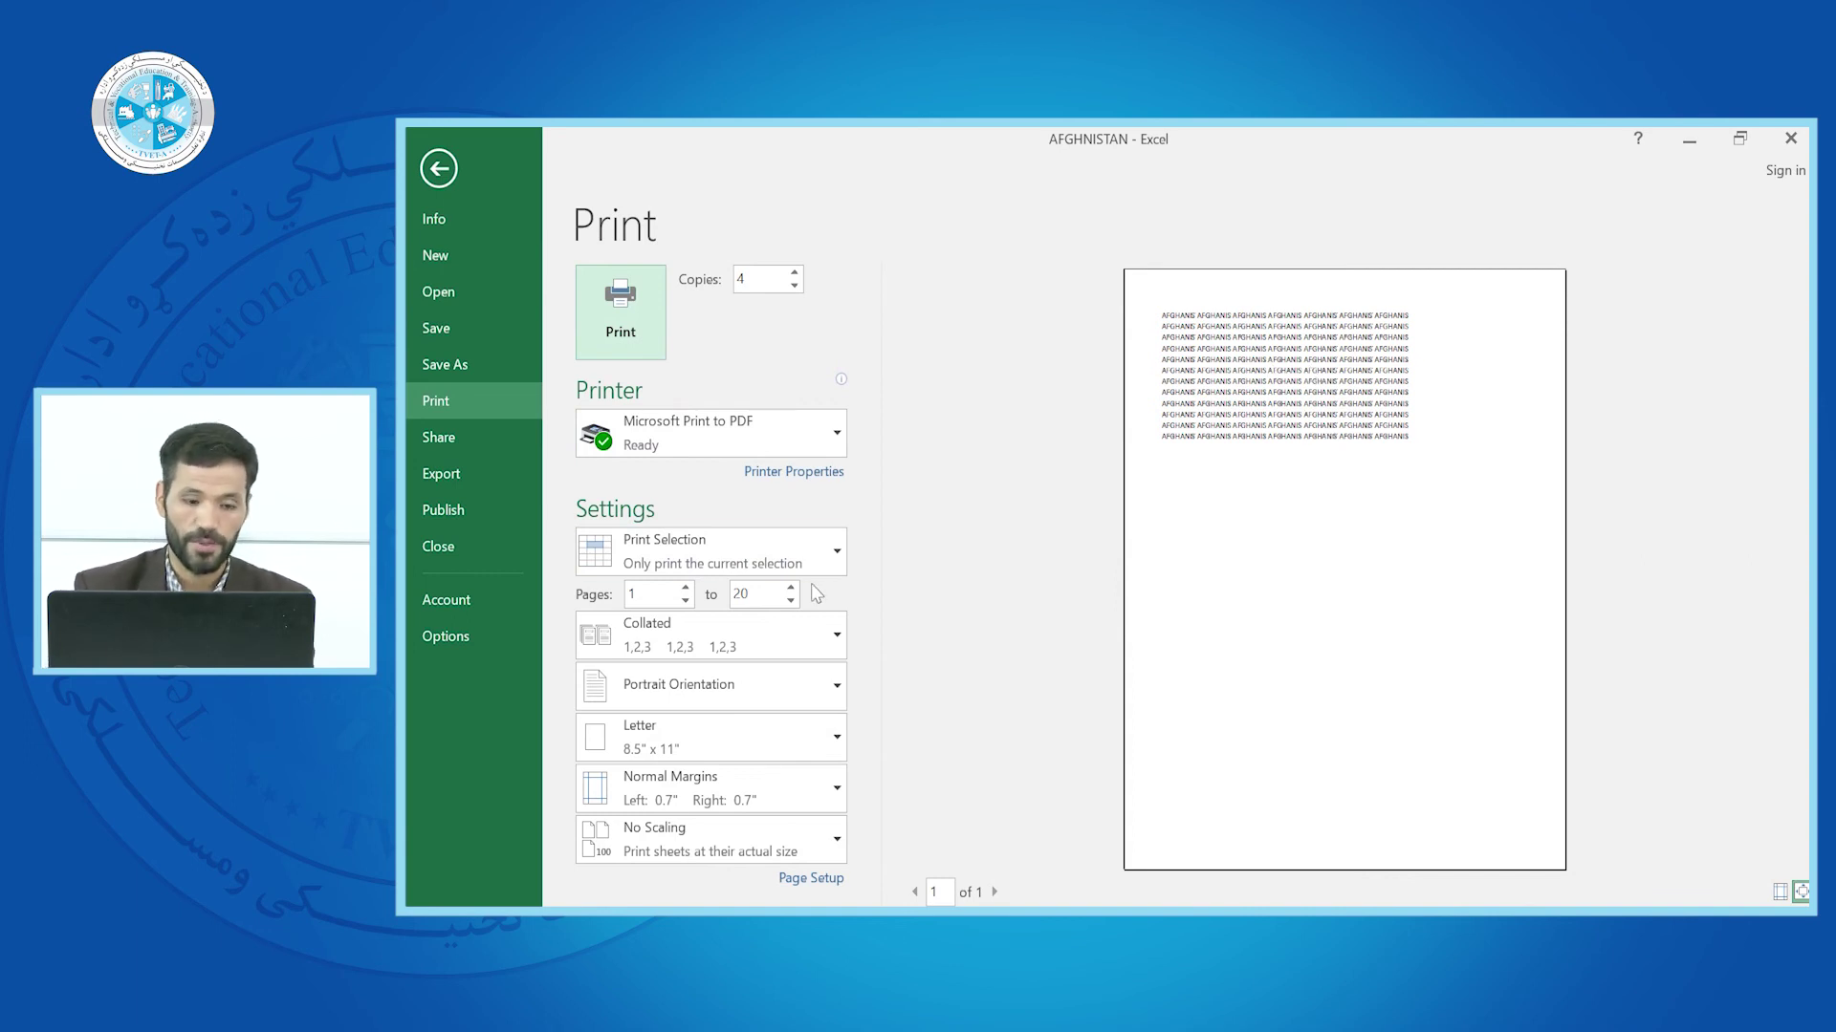
left_click(839, 639)
left_click(839, 640)
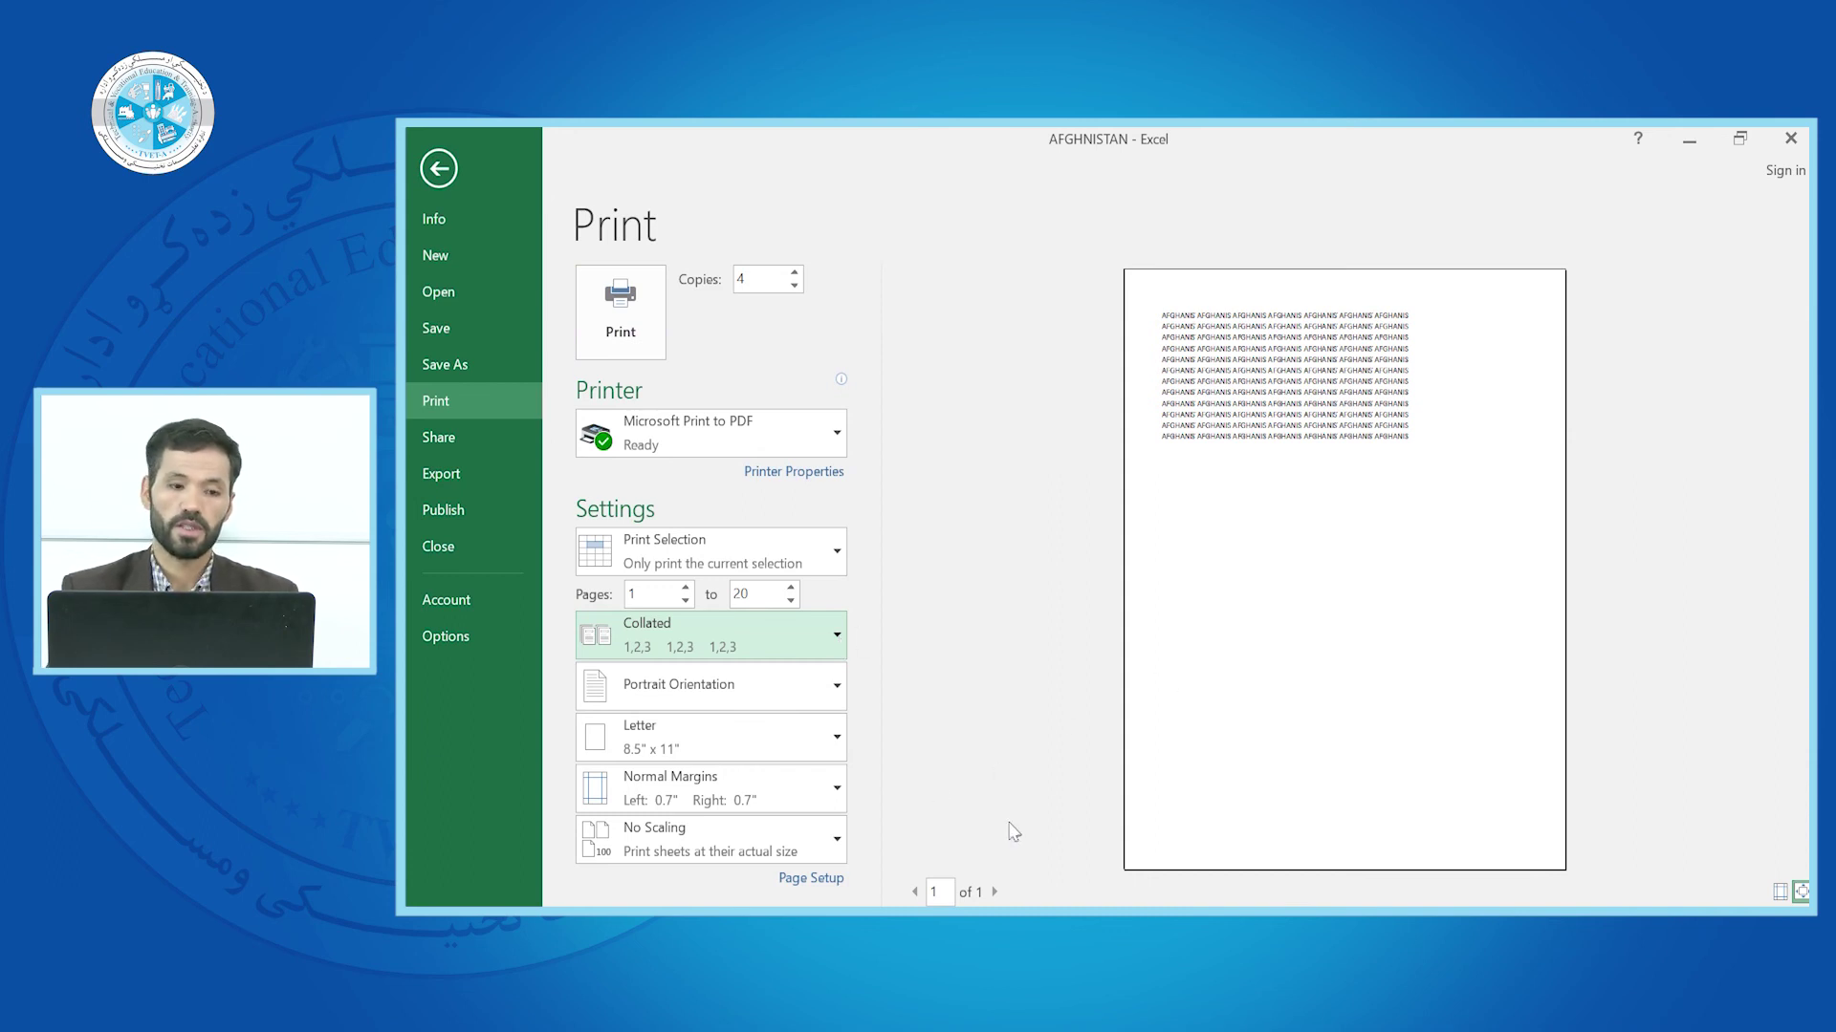
left_click(443, 166)
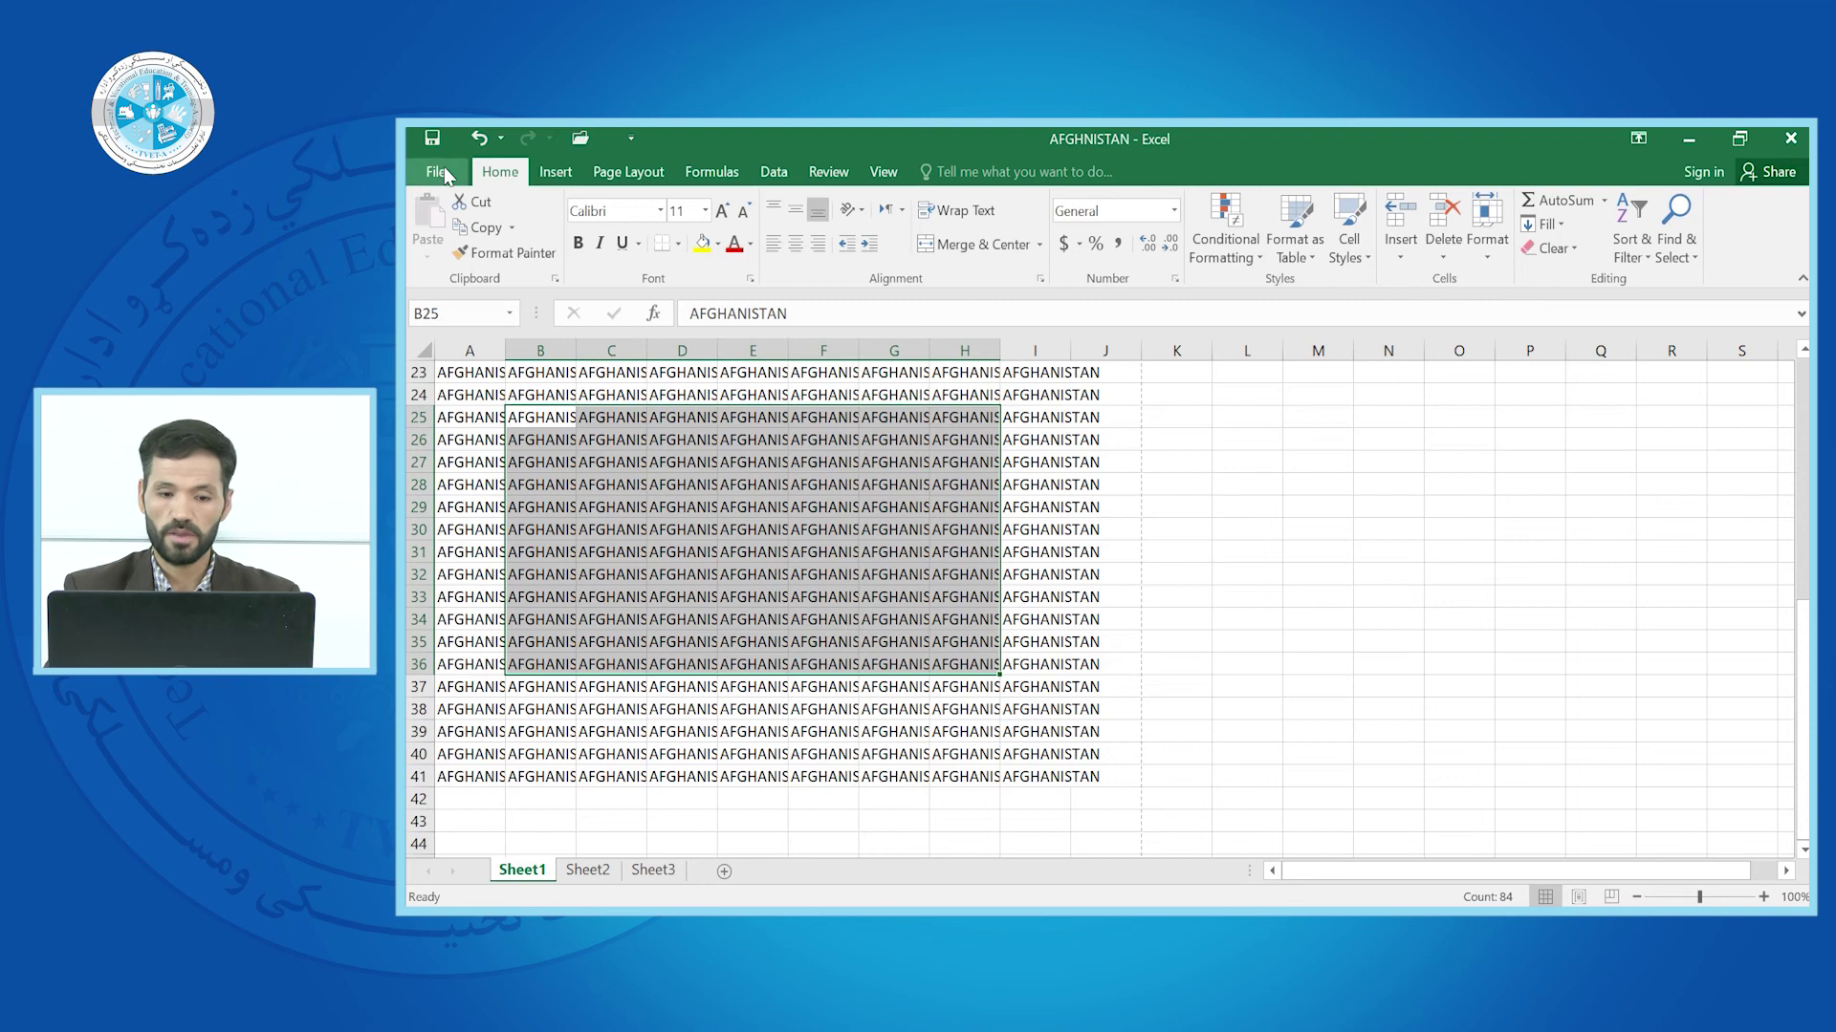
Click K31 to clear the selection and set printing back to Print Entire Workbook
left_click(1154, 551)
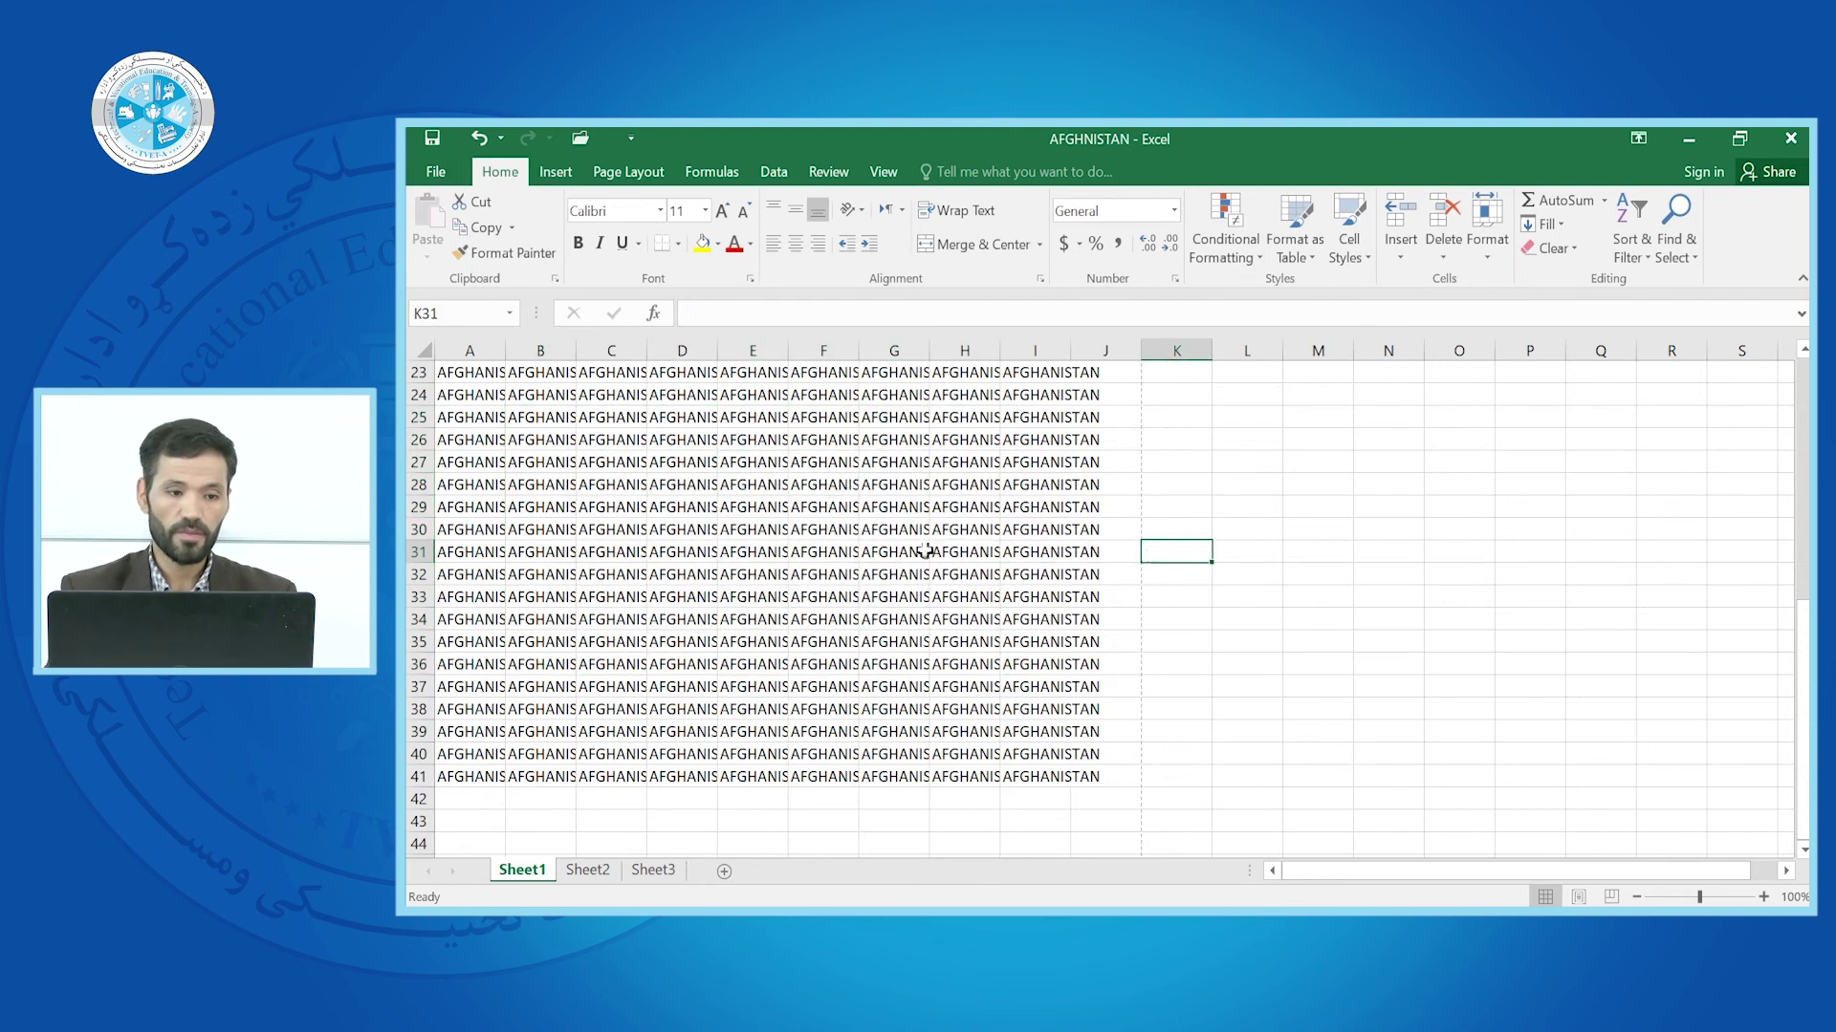
key("ctrl+p")
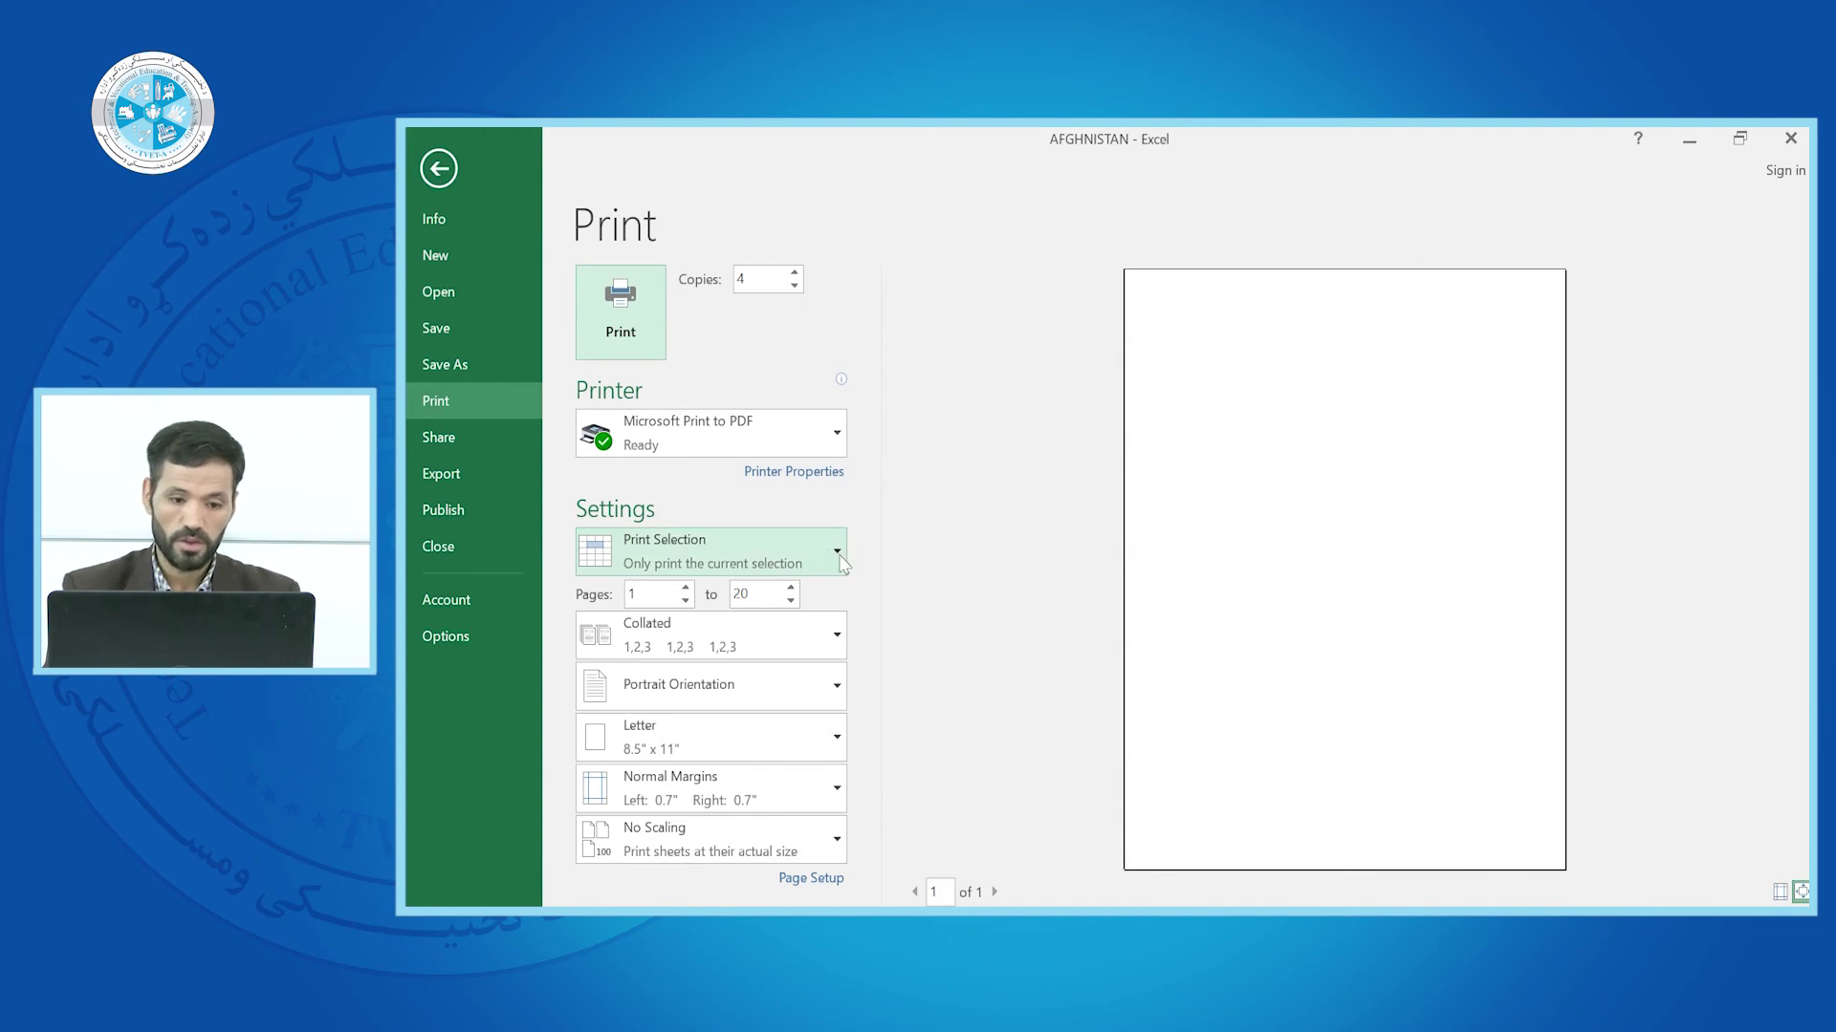
left_click(839, 555)
left_click(773, 639)
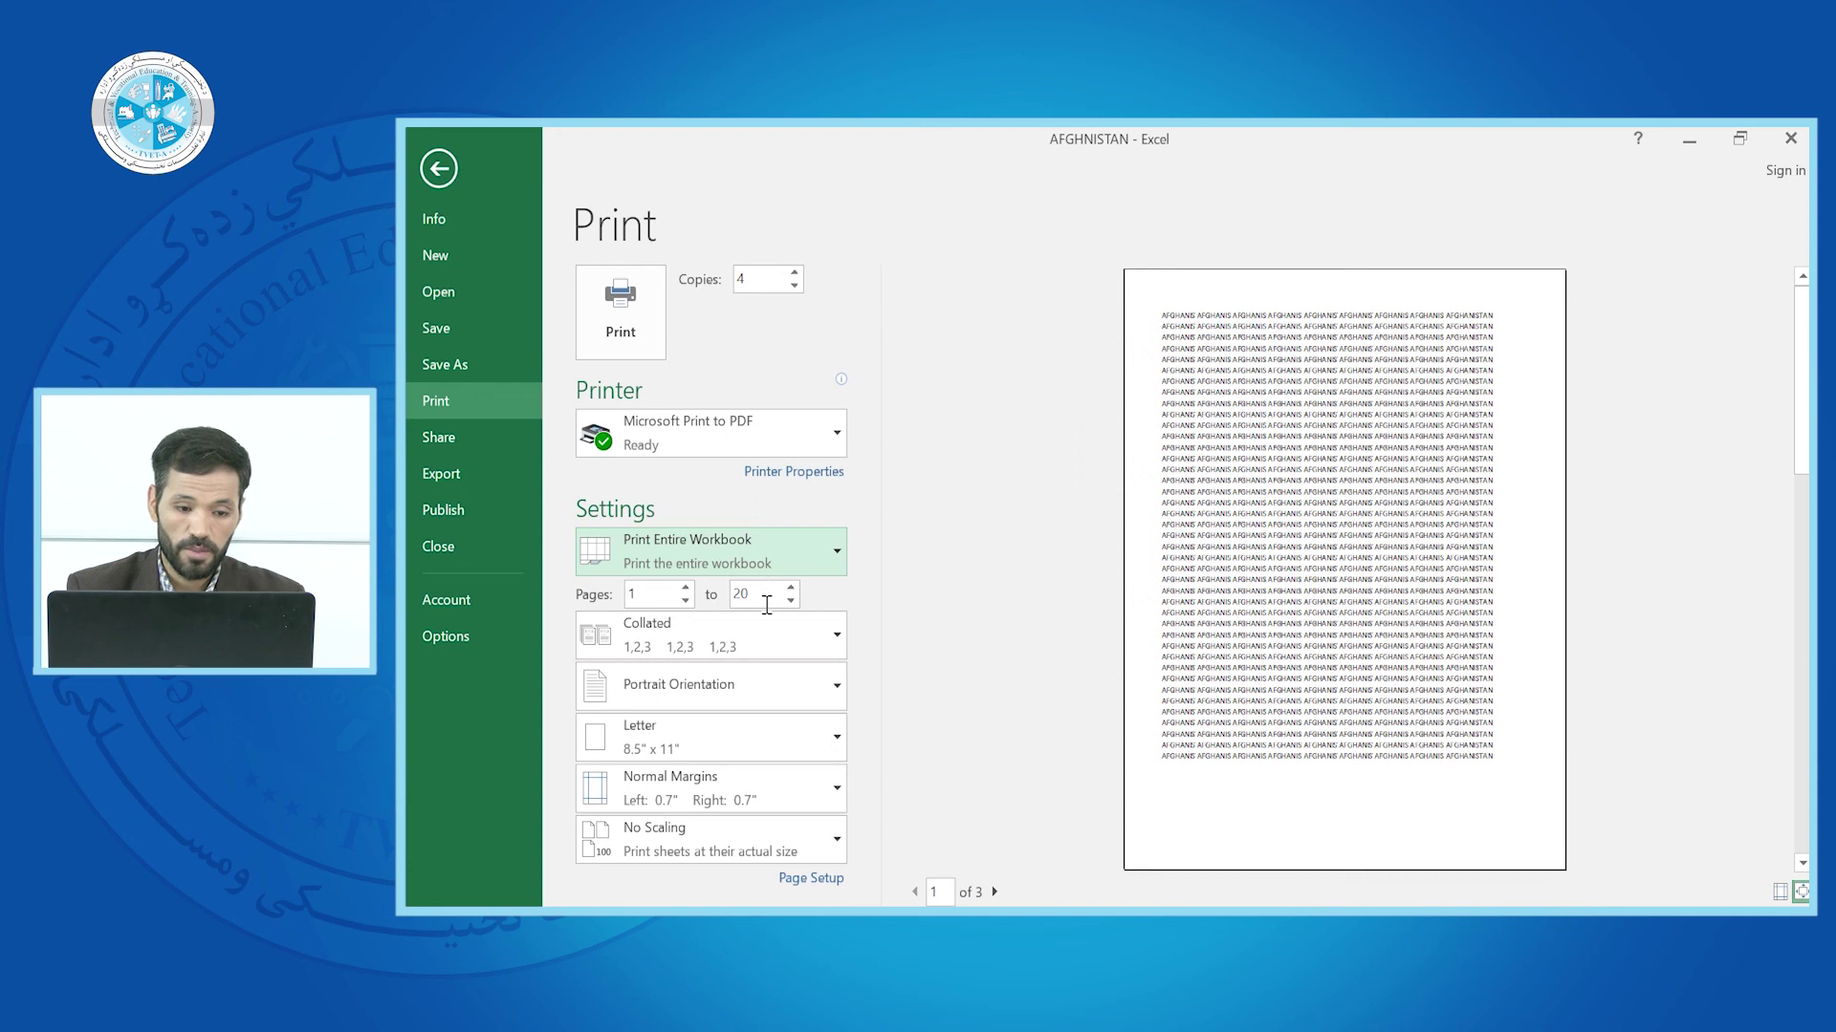
Switch the 4 printed copies from Collated to Uncollated
left_click(839, 642)
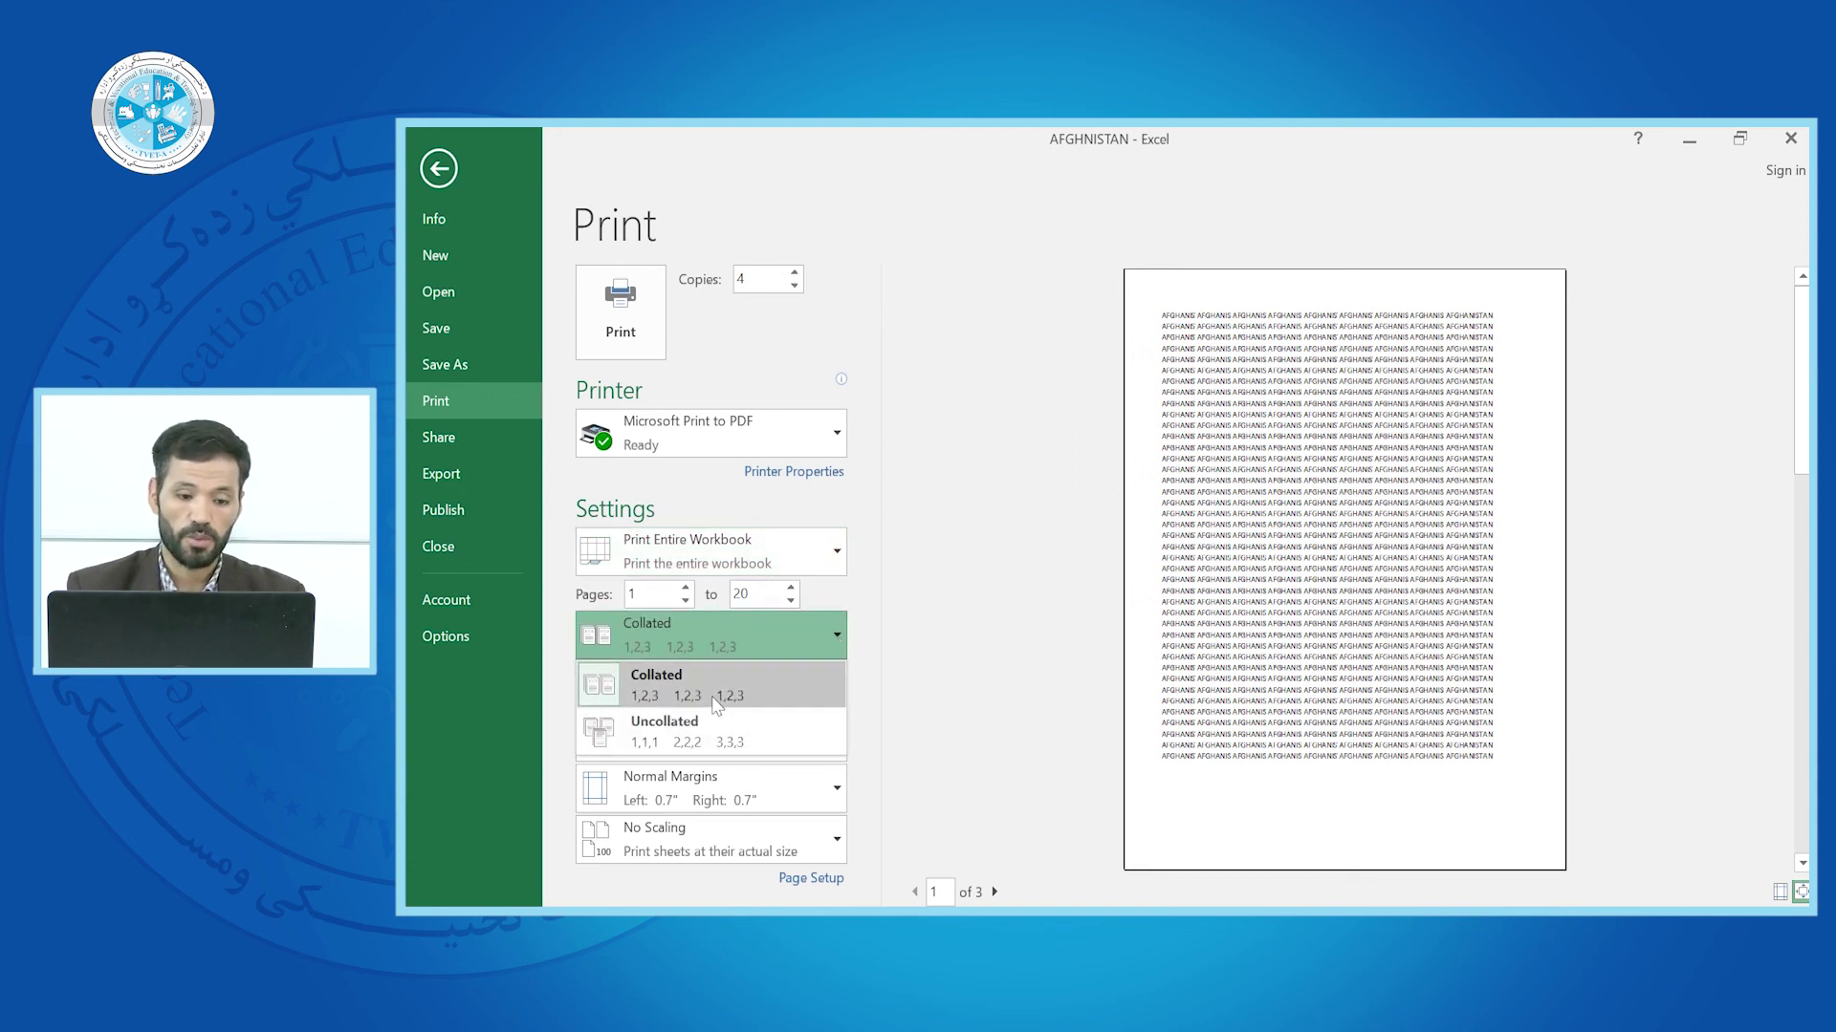
left_click(704, 738)
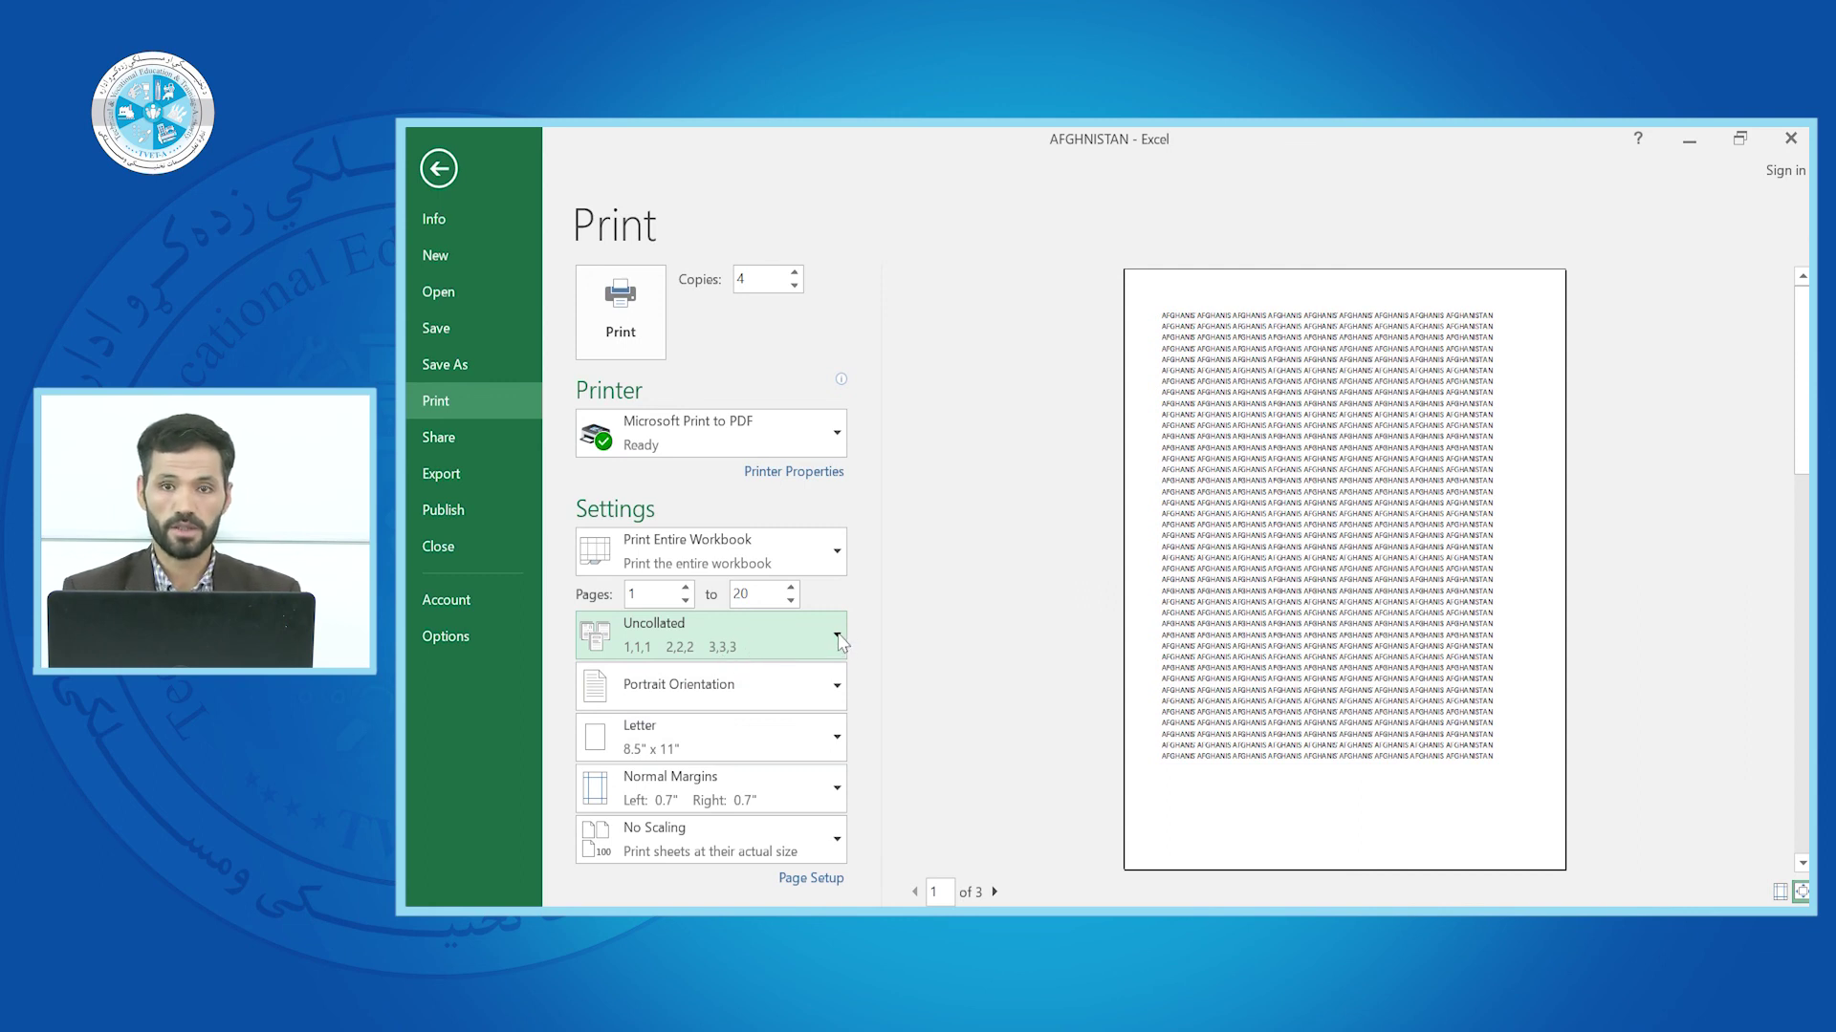
left_click(837, 637)
left_click(837, 637)
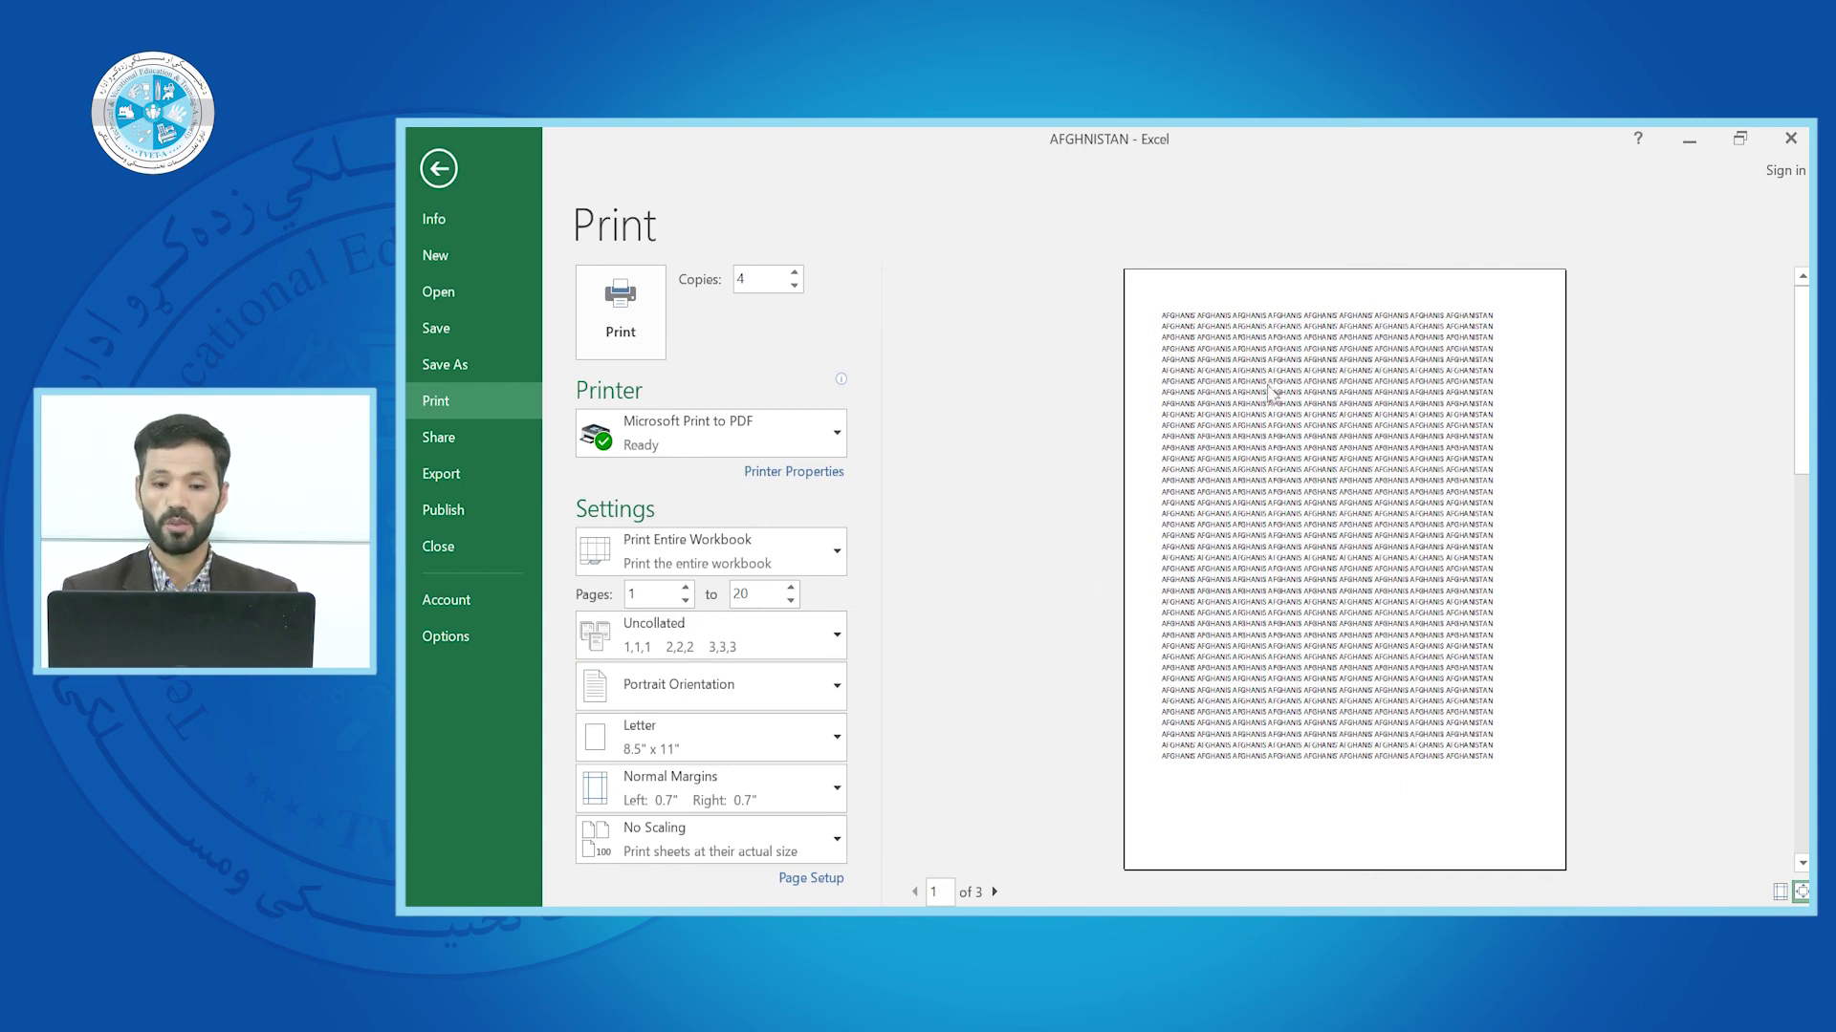
left_click(839, 686)
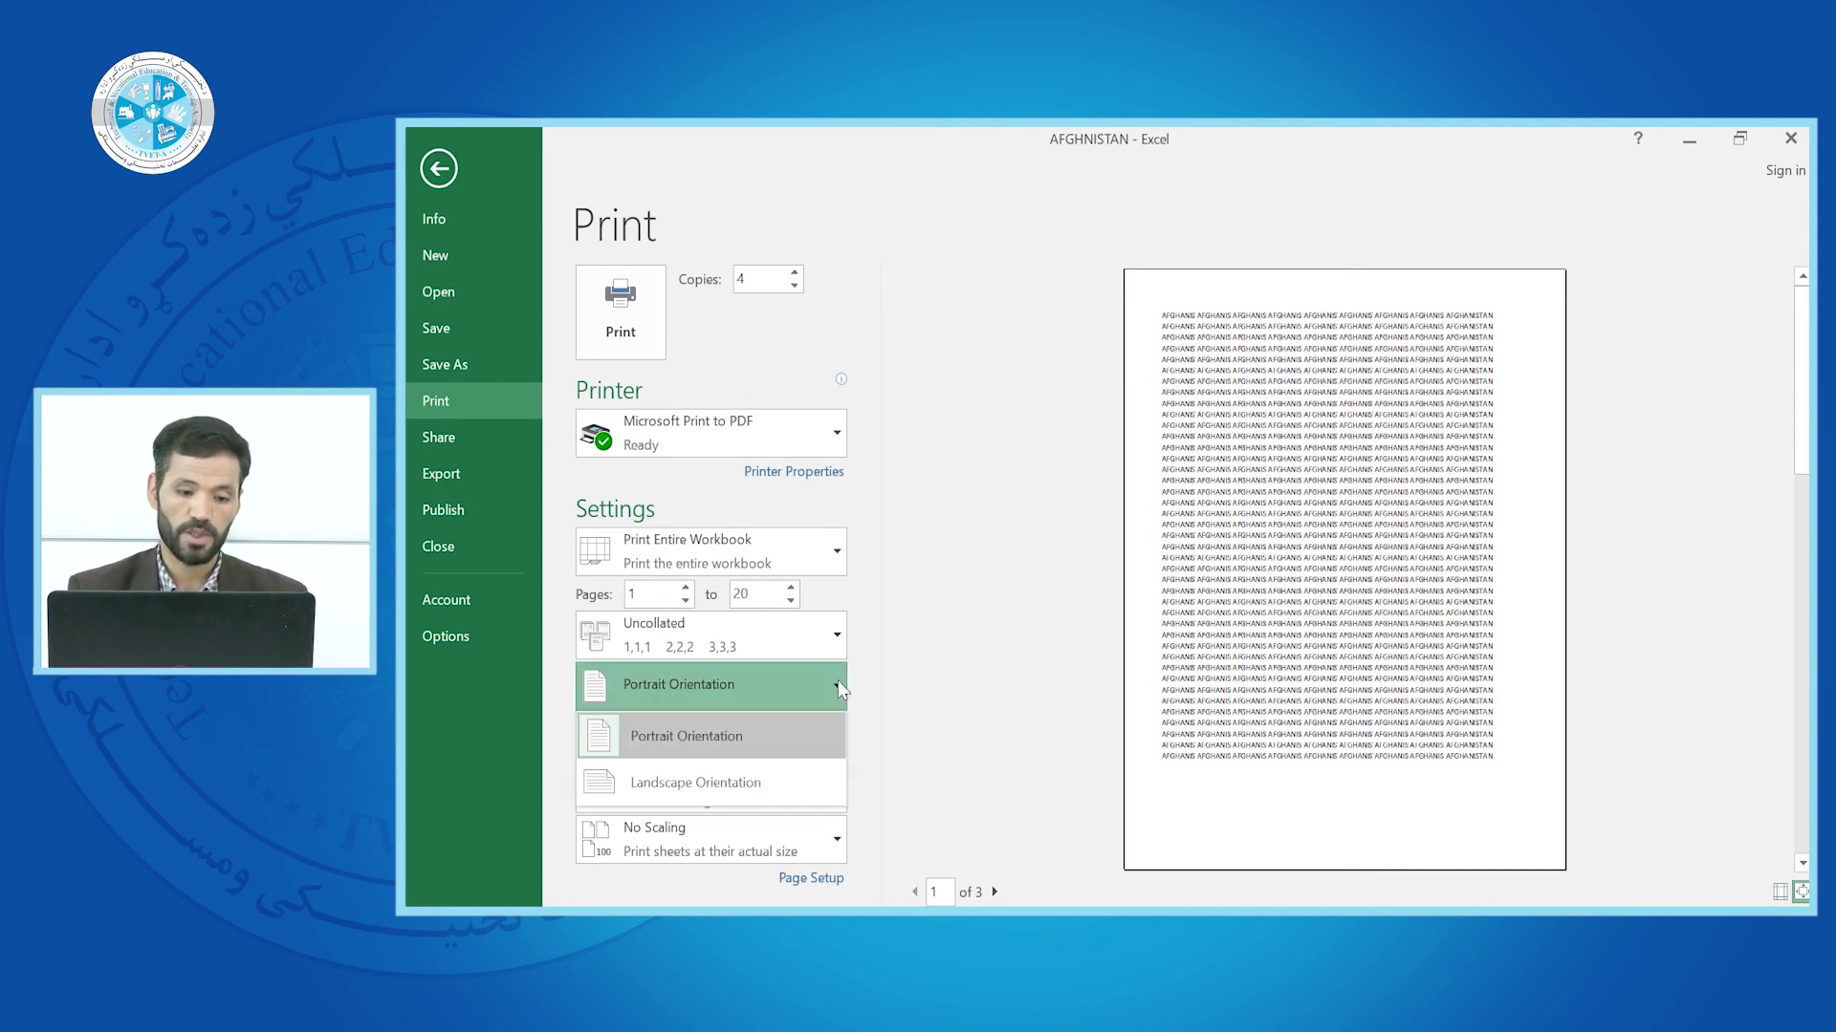
left_click(692, 786)
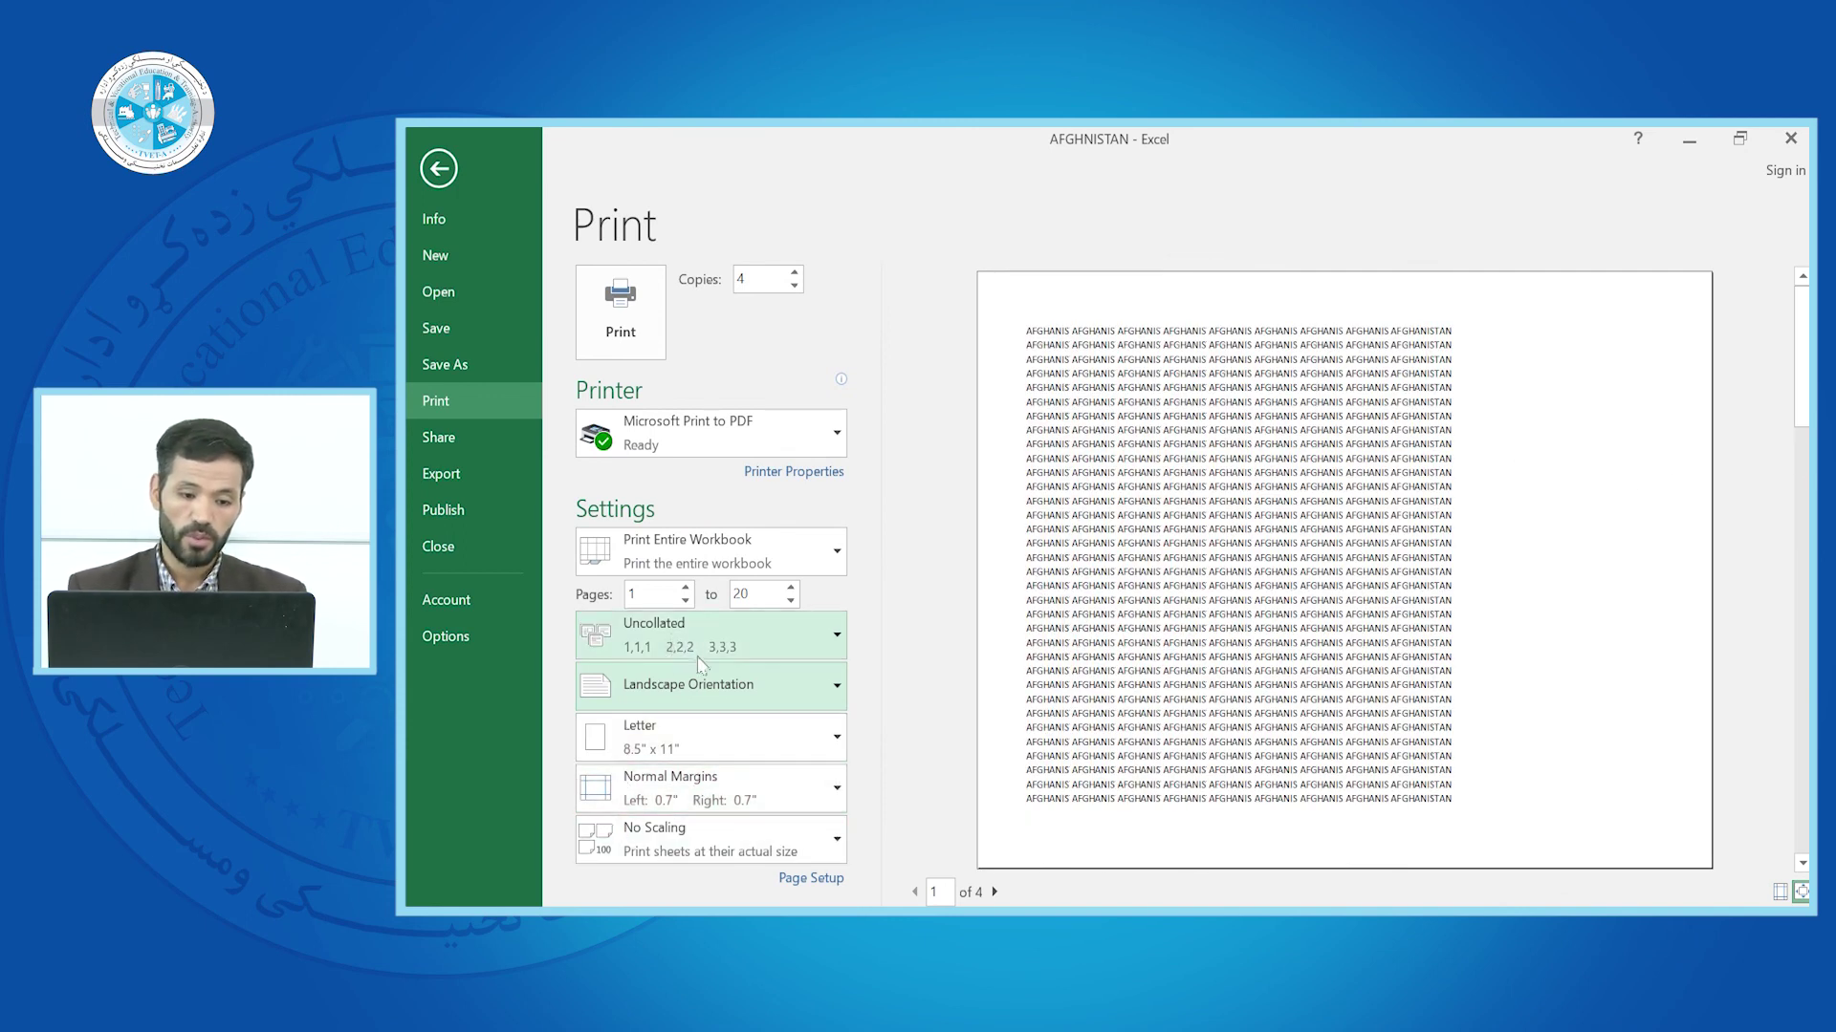
left_click(824, 691)
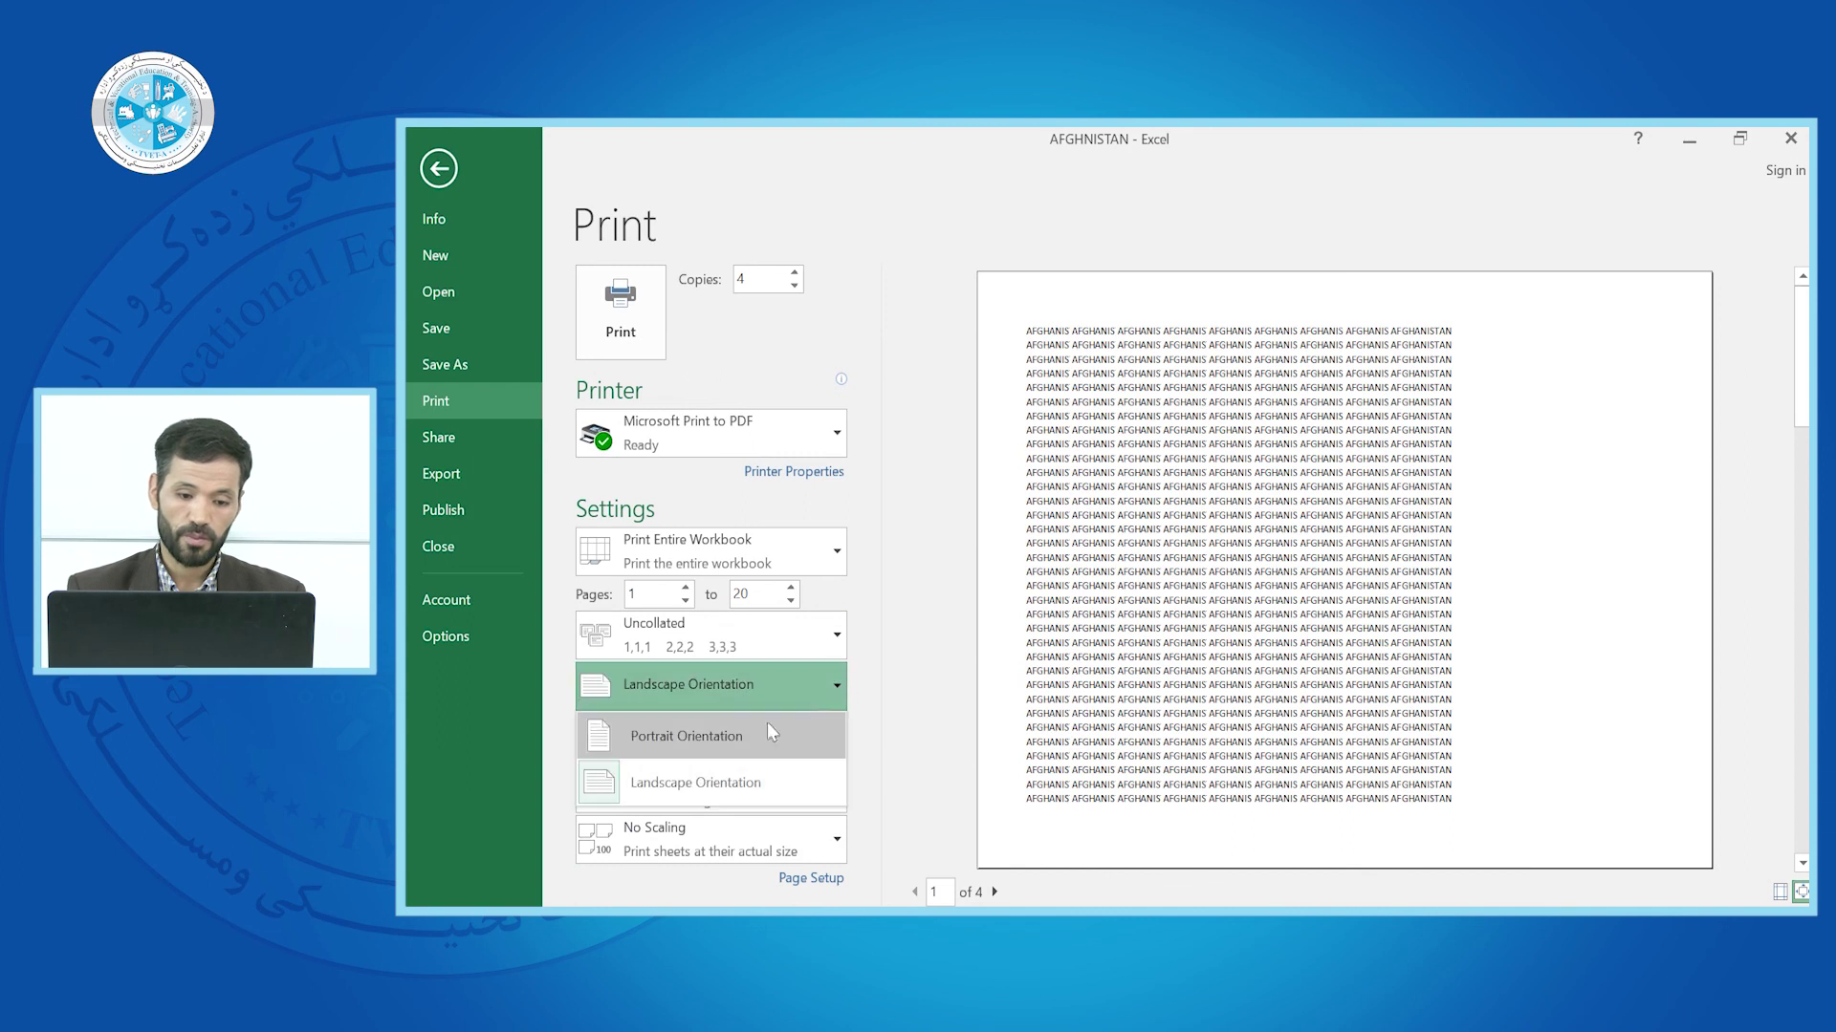
left_click(736, 738)
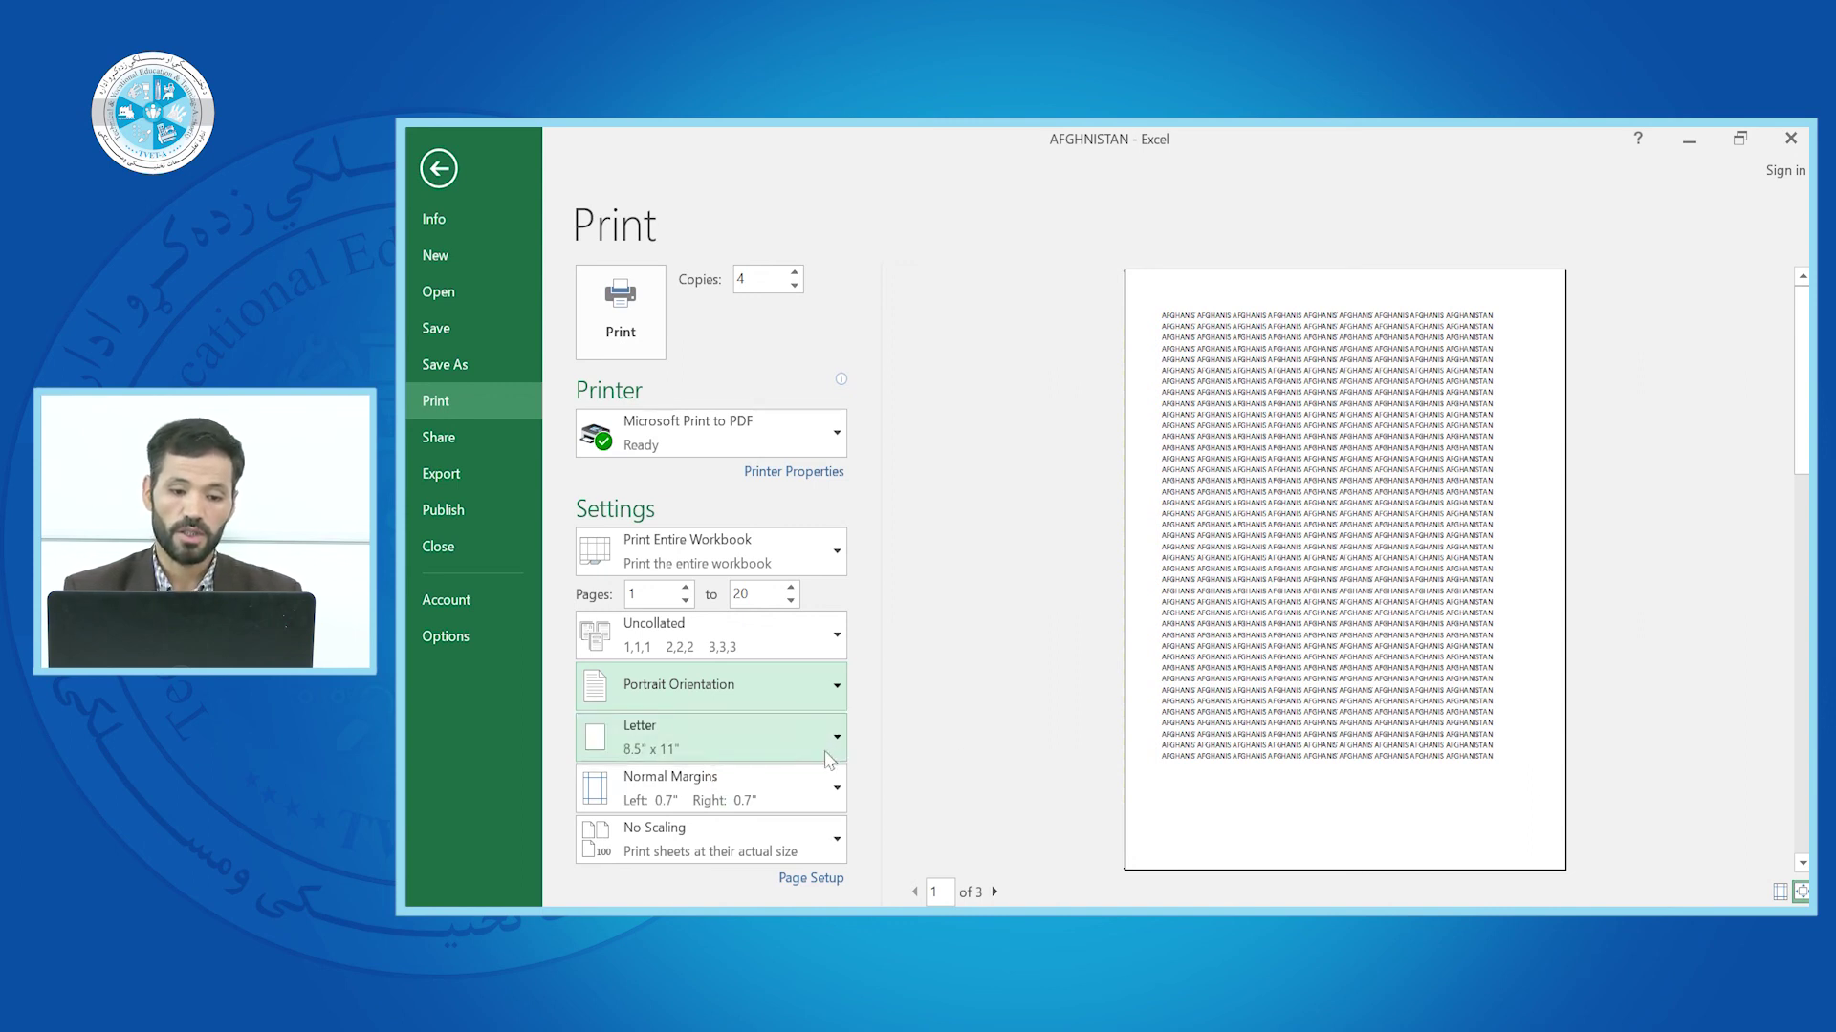
Change the paper size from Letter to A4 (8.27" x 11.69")
left_click(832, 738)
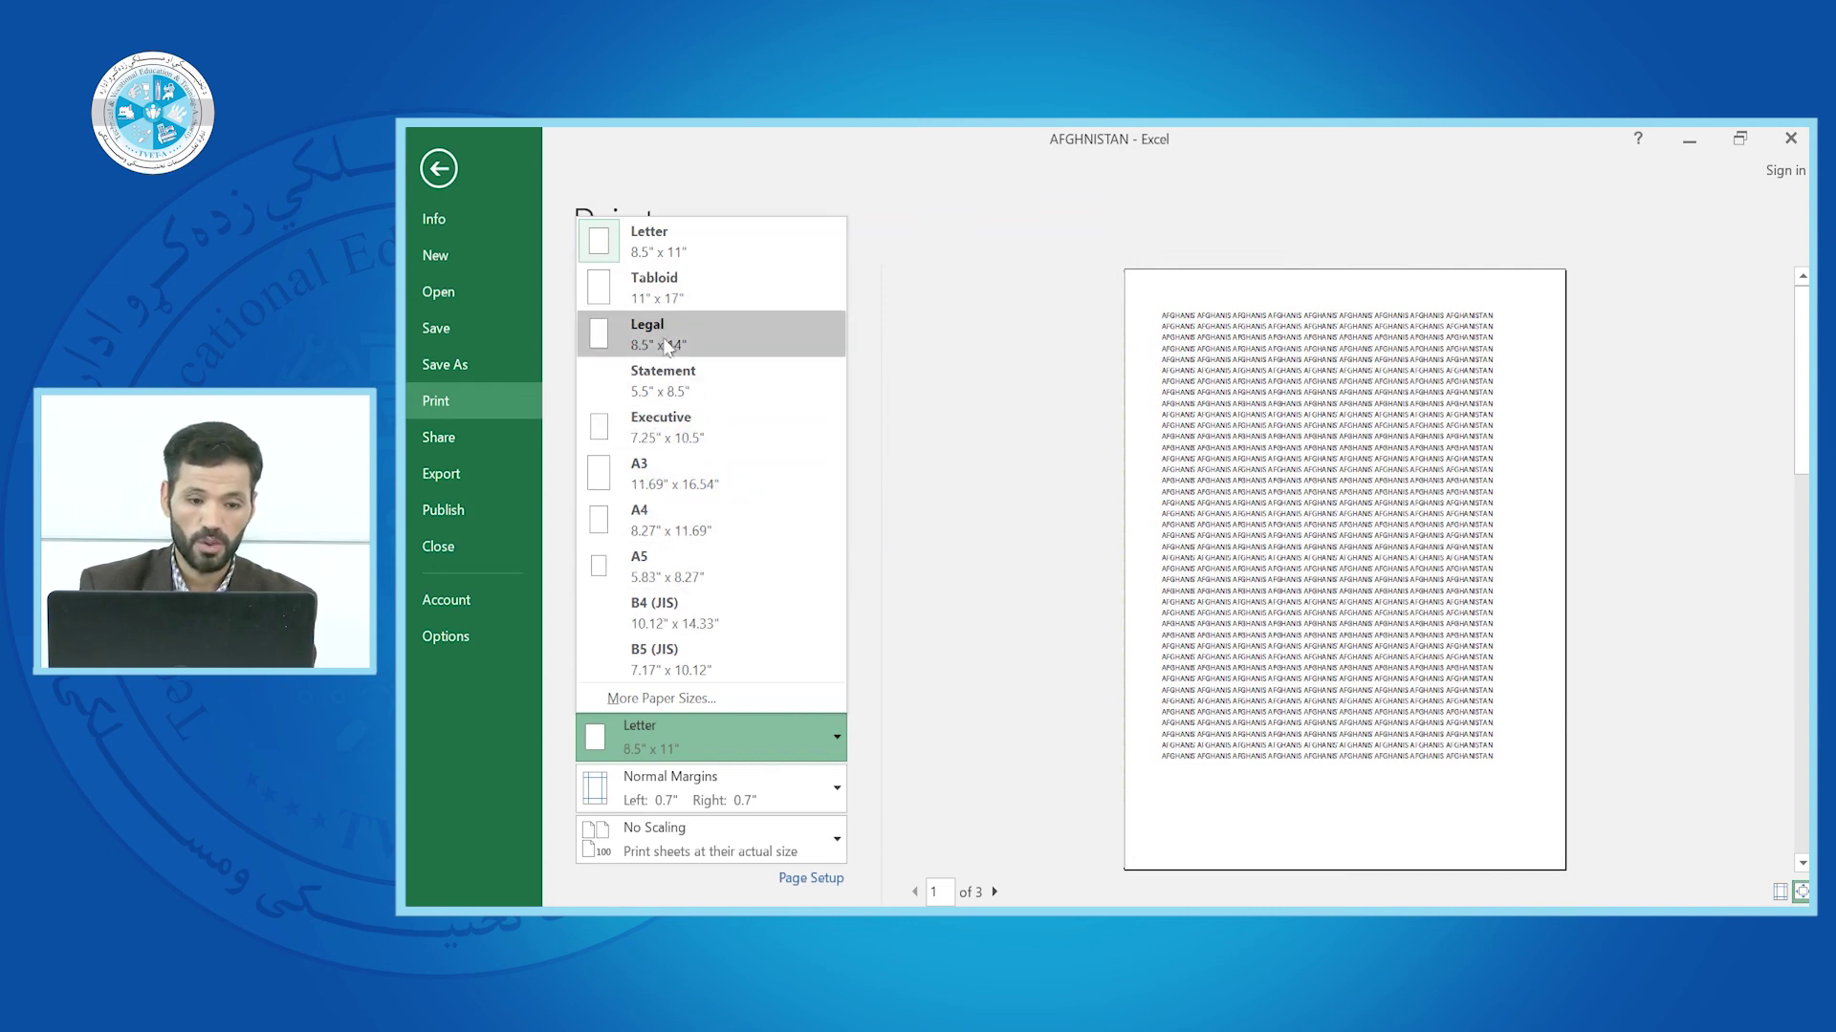
left_click(656, 513)
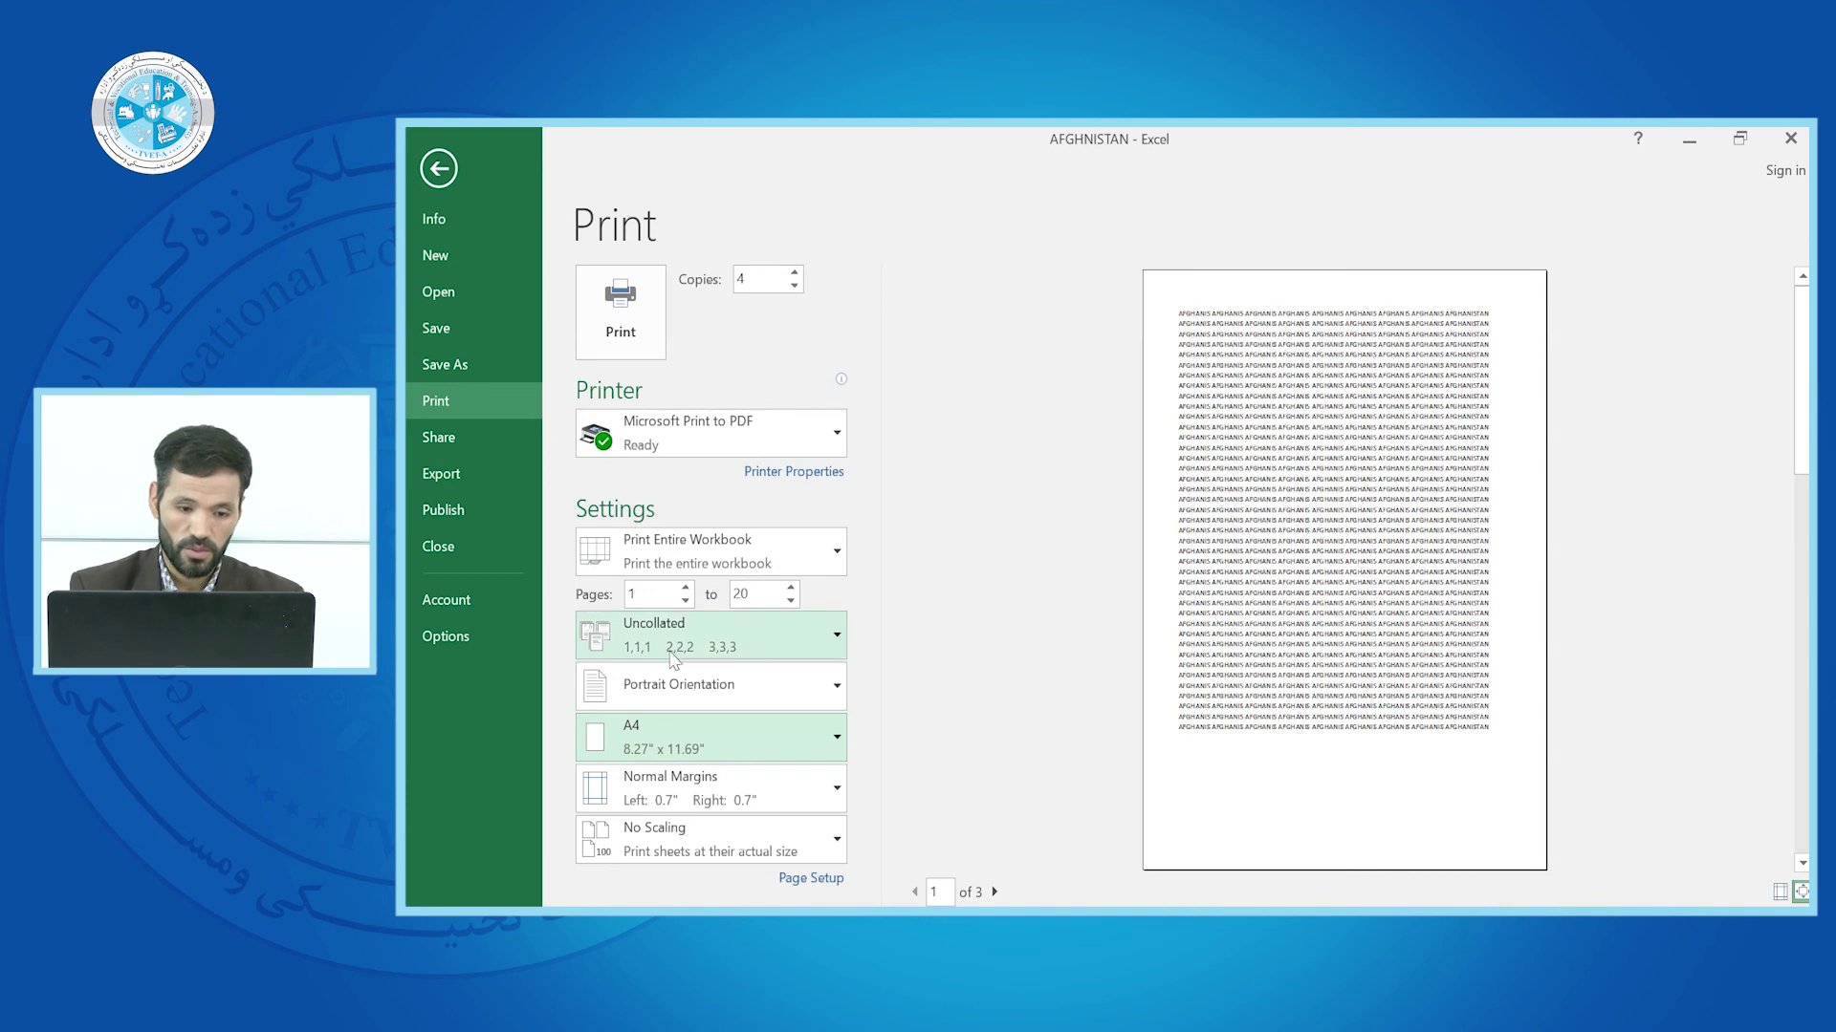
left_click(838, 741)
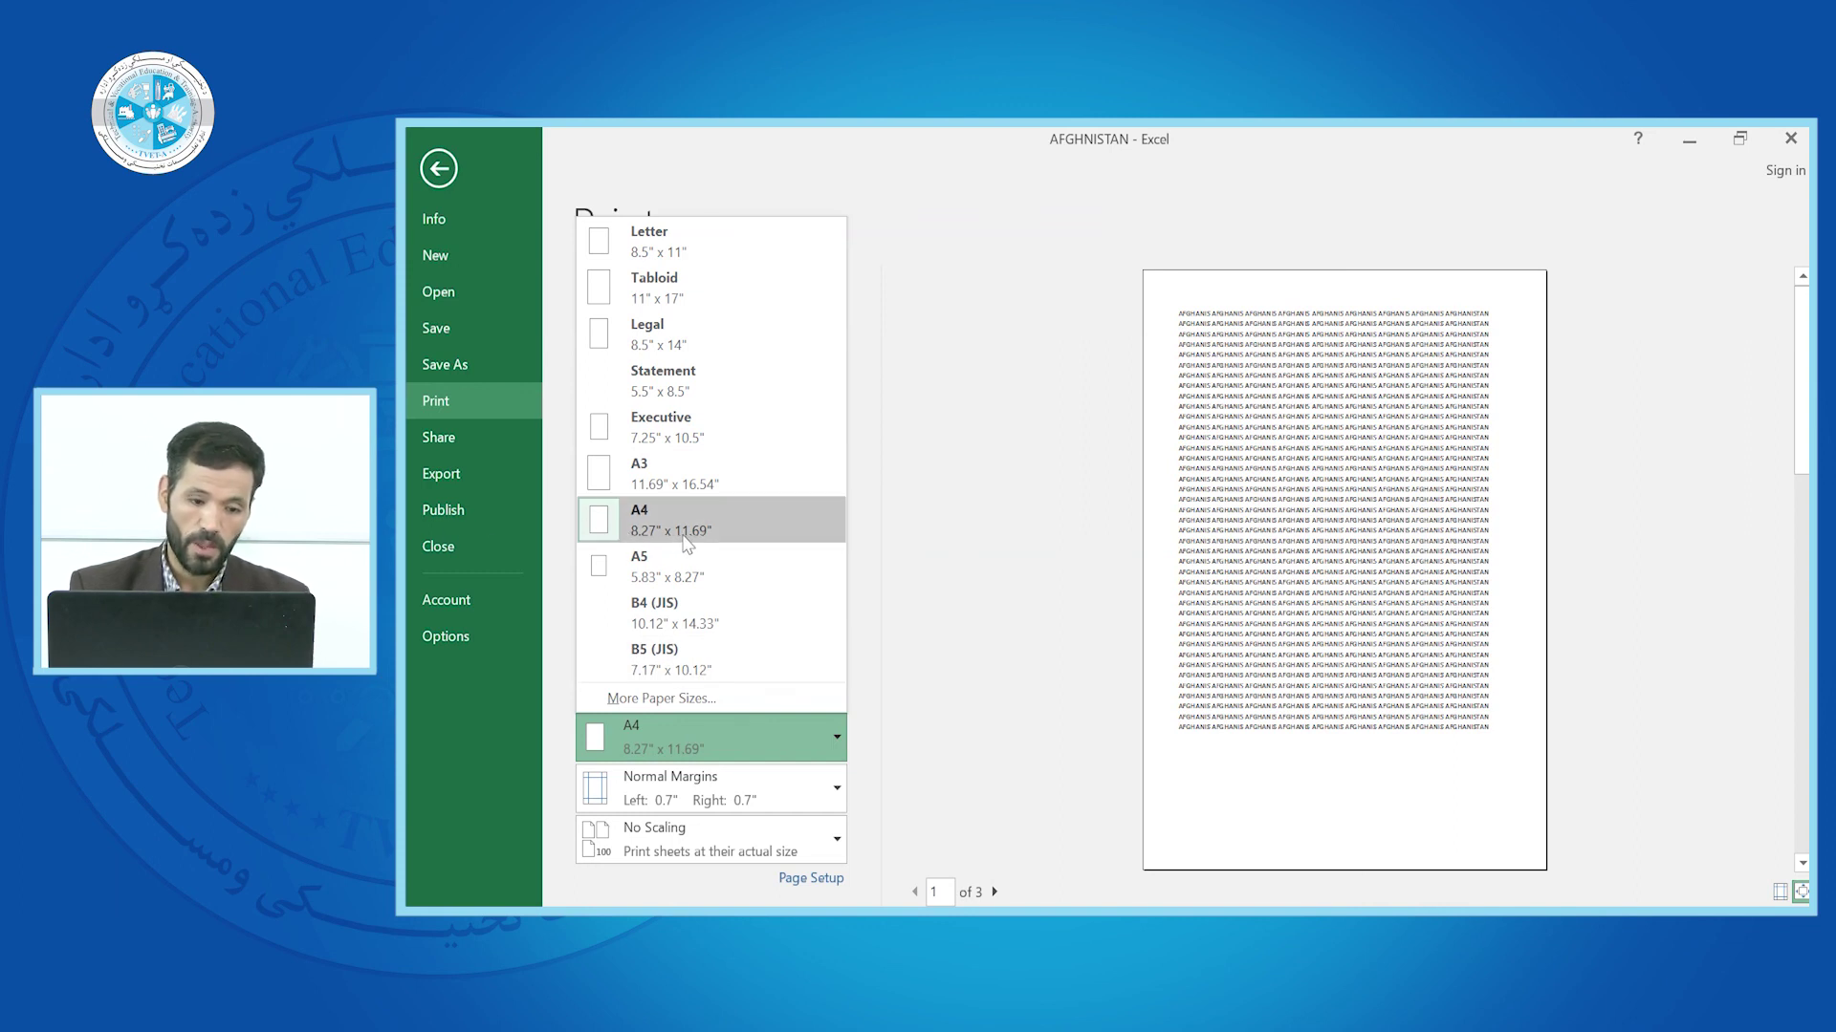
left_click(975, 392)
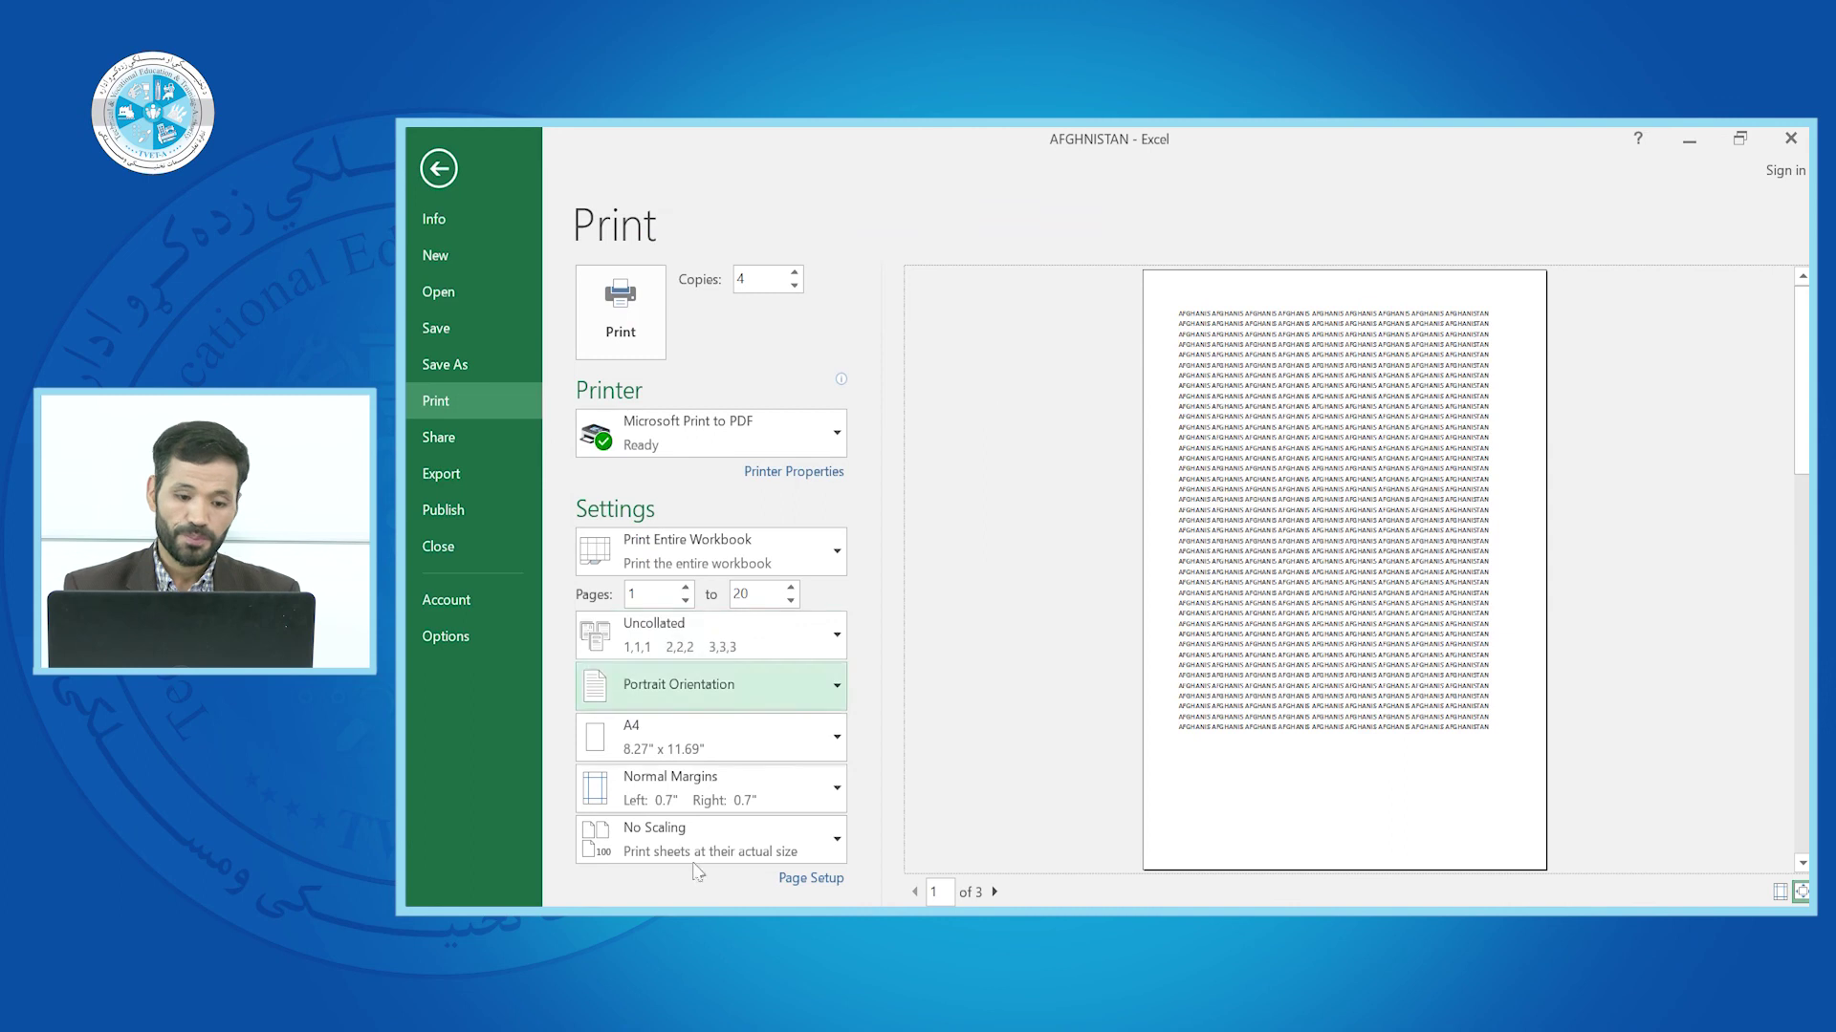
left_click(828, 847)
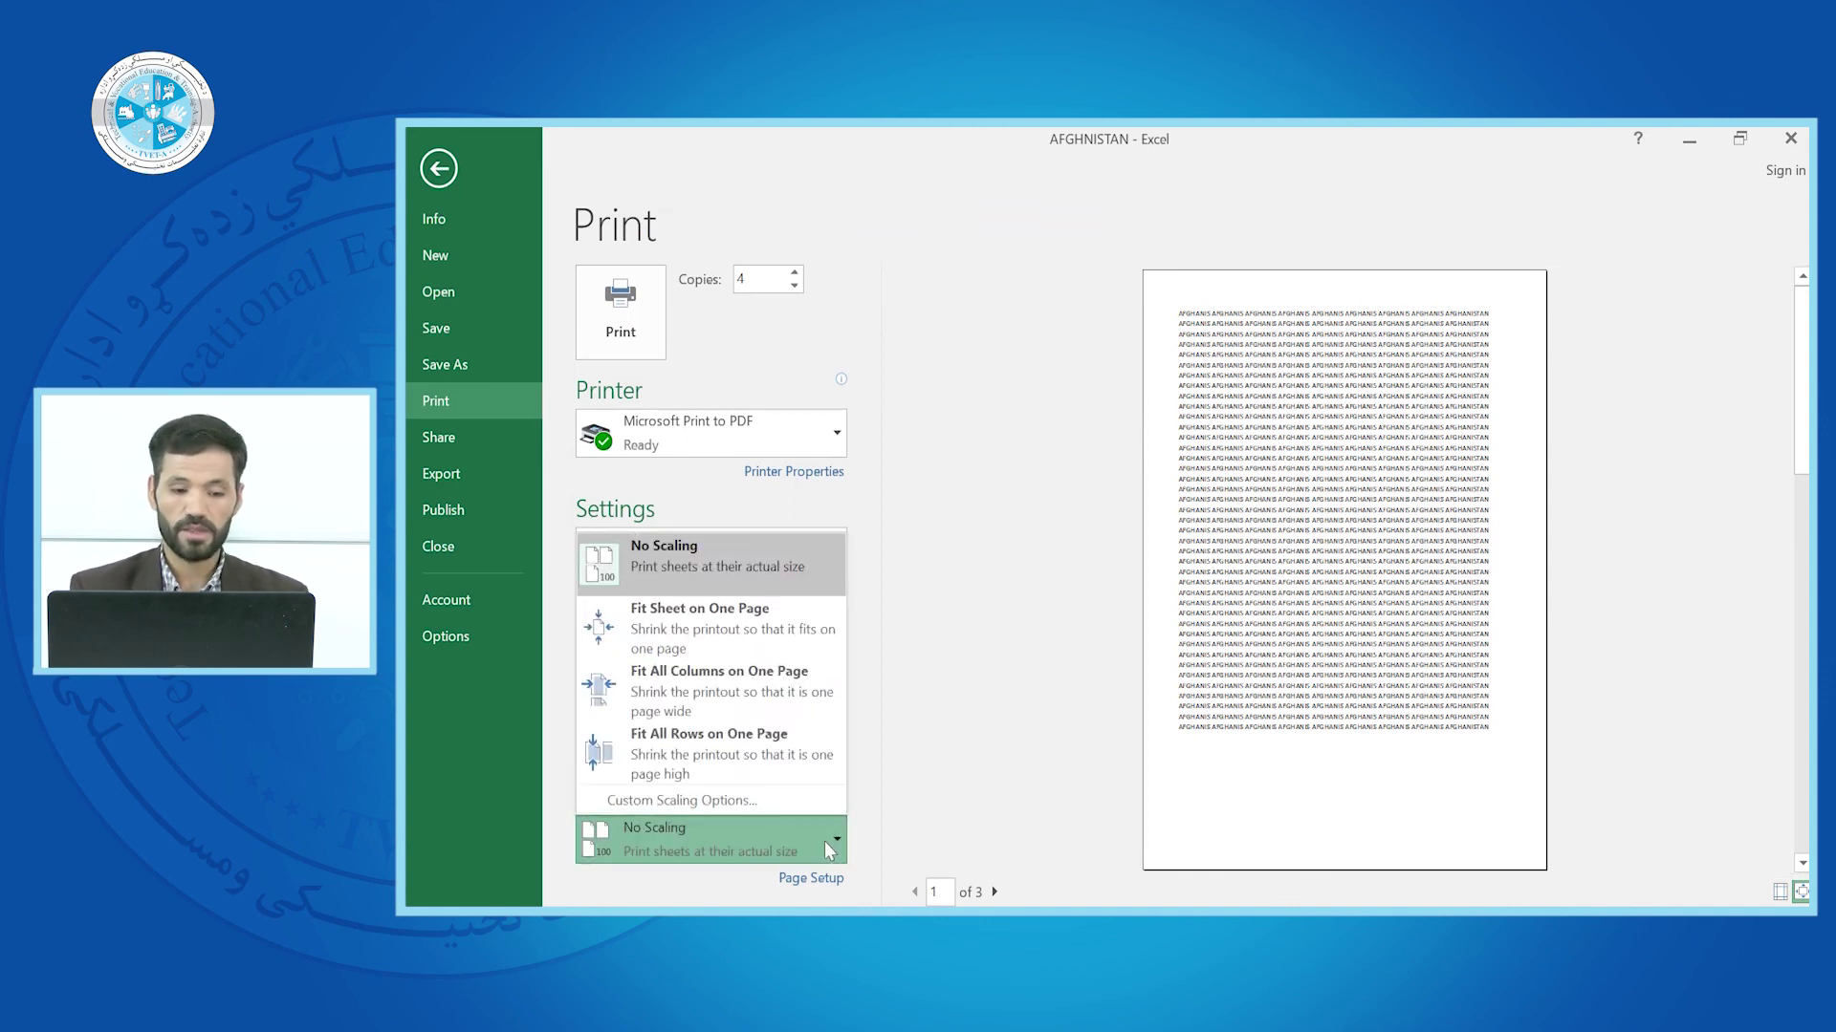